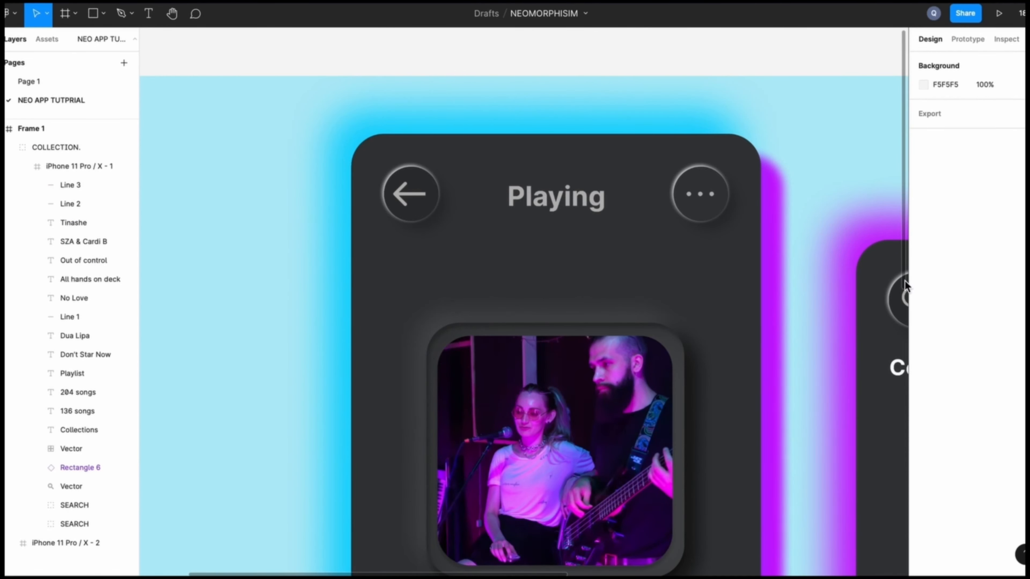
Step: Examine the finished Playing screen from its header and album art down to the progress bar and playback controls
{"action": "scroll", "coordinate": [904, 300], "scroll_direction": "up", "scroll_amount": 5}
{"action": "scroll", "coordinate": [908, 306], "scroll_direction": "down", "scroll_amount": 6}
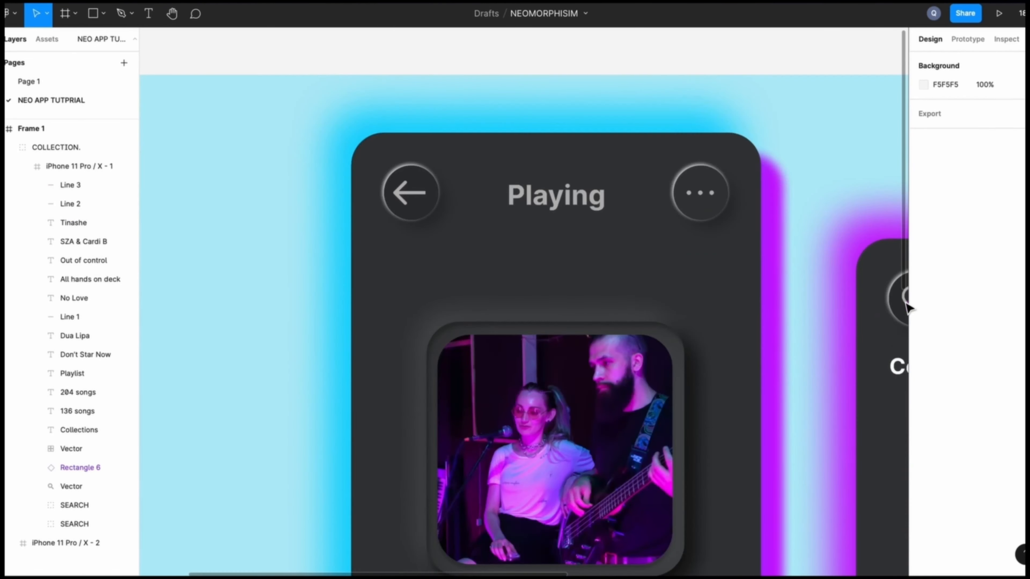
{"action": "scroll", "coordinate": [907, 311], "scroll_direction": "down", "scroll_amount": 10}
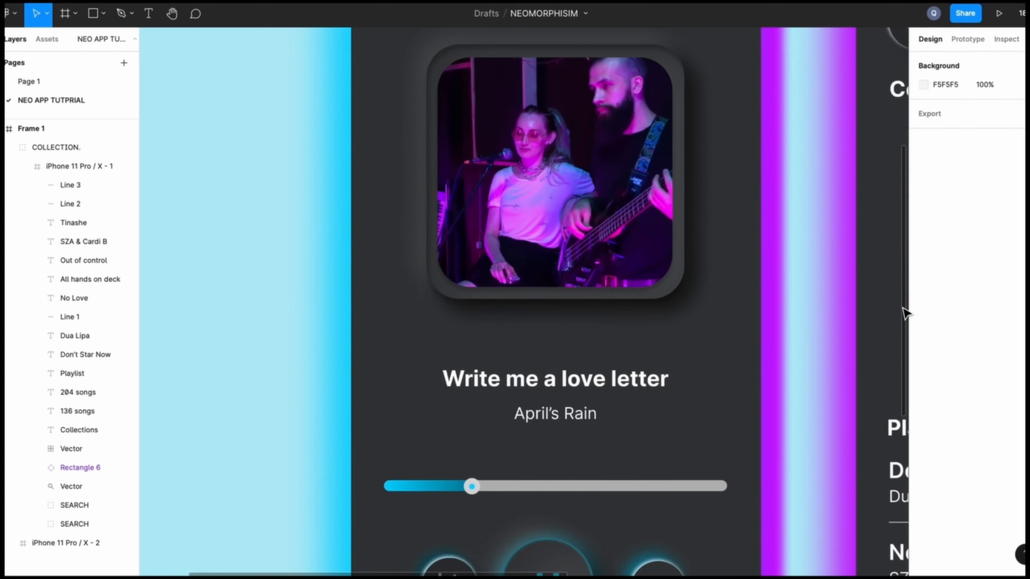
{"action": "scroll", "coordinate": [904, 313], "scroll_direction": "down", "scroll_amount": 8}
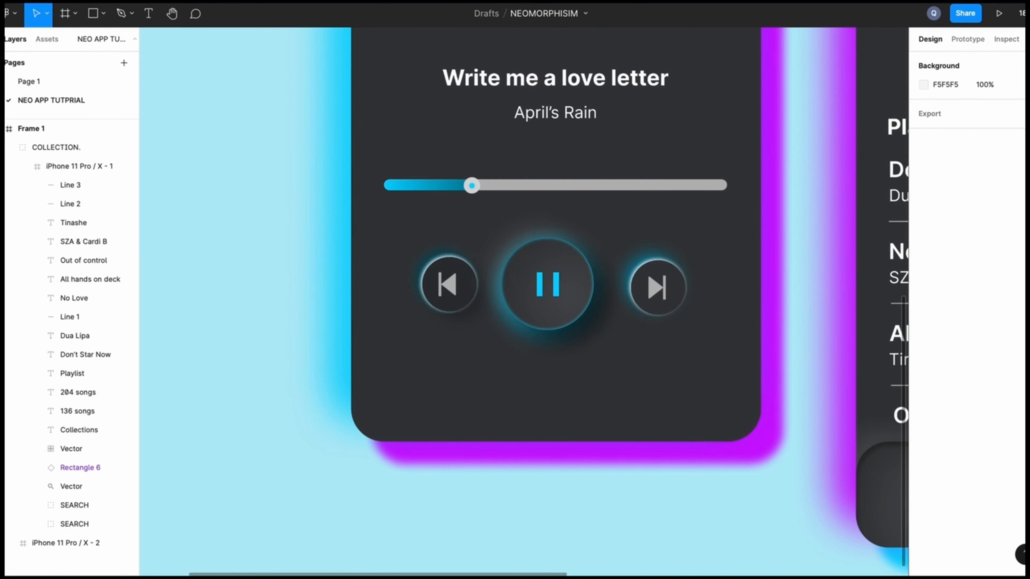
{"action": "scroll", "coordinate": [209, 169], "scroll_direction": "up", "scroll_amount": 15}
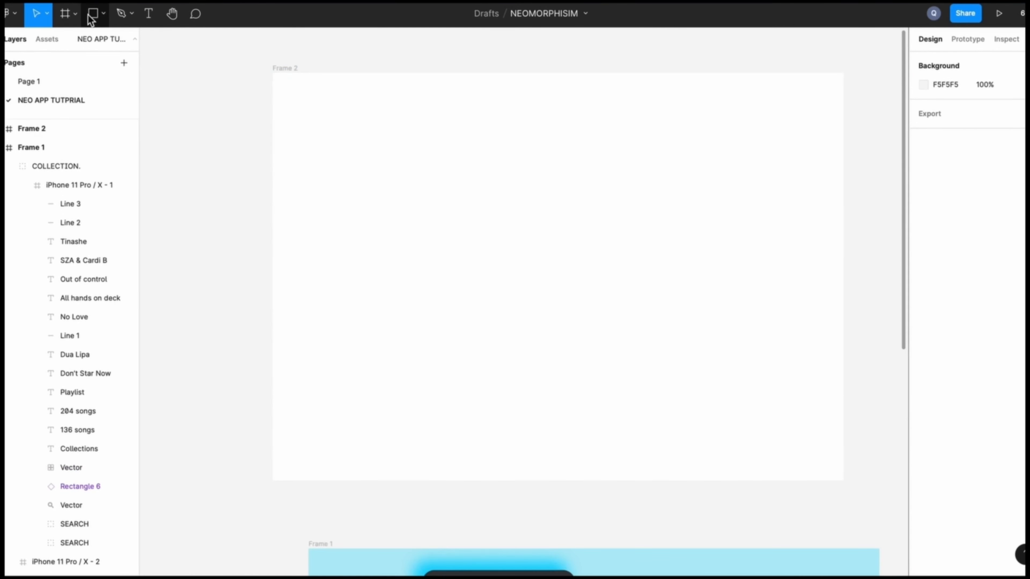
Step: Draw a 1400 × 1000 rectangle covering Frame 2 and fill it with the light blue sampled from Frame 1's background
{"action": "left_click", "coordinate": [104, 13]}
{"action": "left_click", "coordinate": [110, 42]}
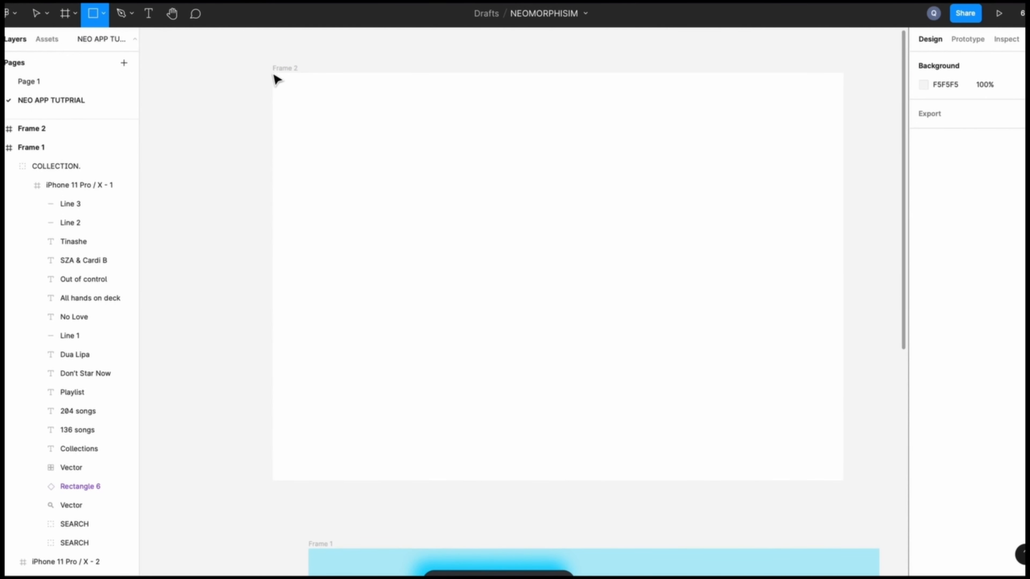
{"action": "left_click_drag", "start_coordinate": [274, 74], "coordinate": [844, 482]}
{"action": "left_click", "coordinate": [923, 389]}
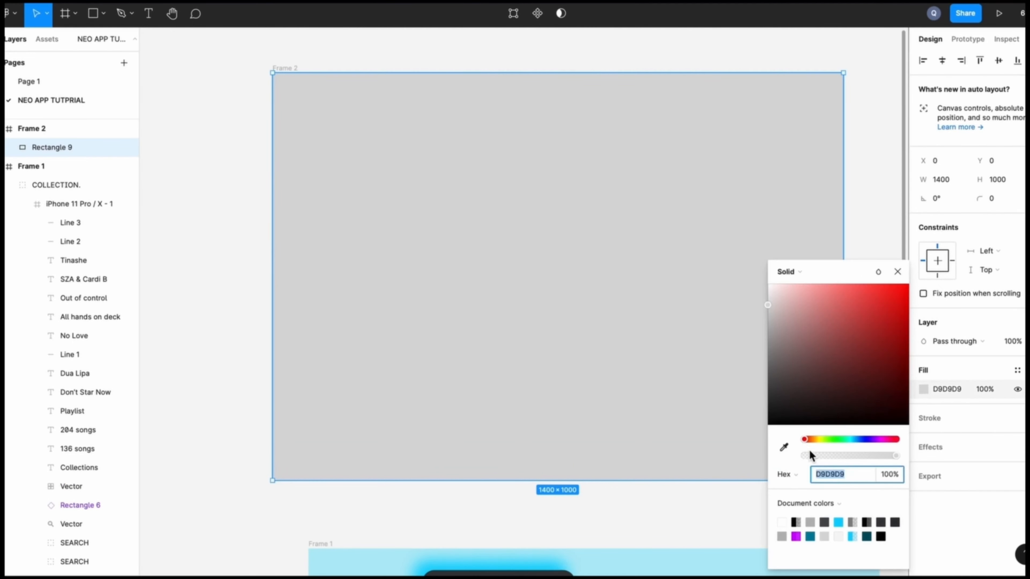
{"action": "left_click", "coordinate": [784, 448]}
{"action": "left_click", "coordinate": [683, 569]}
{"action": "left_click", "coordinate": [173, 120]}
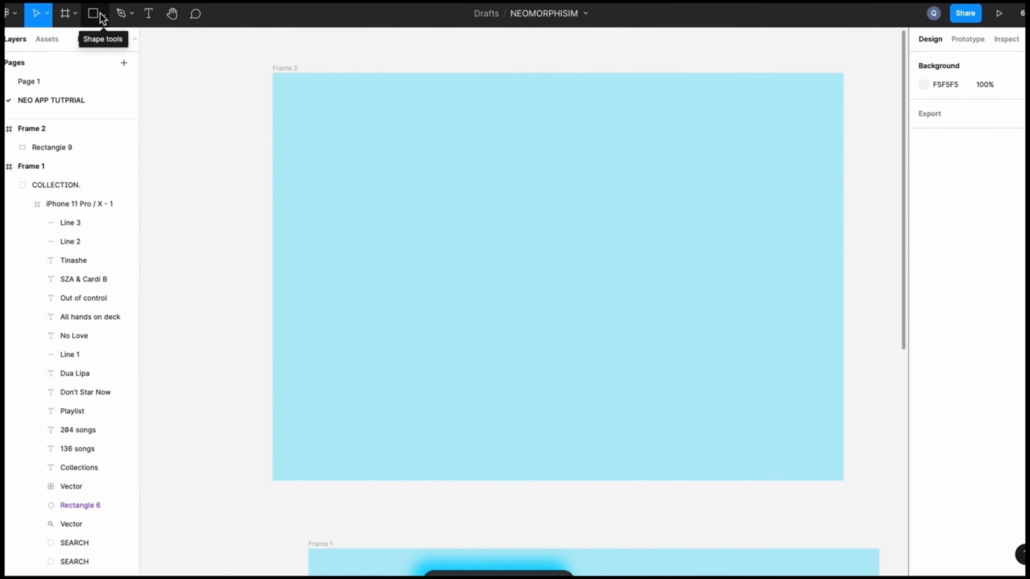
Step: Add an iPhone 11 Pro / X frame inside Frame 2 at about X 201, Y 52, and duplicate it at about X 721, Y 94
{"action": "scroll", "coordinate": [265, 130], "scroll_direction": "up", "scroll_amount": 5}
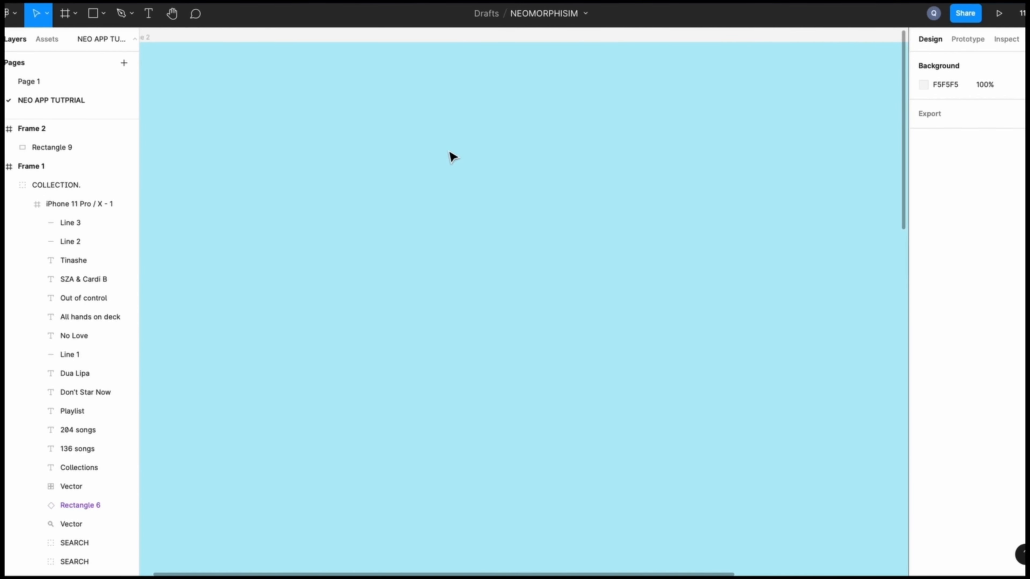
{"action": "left_click", "coordinate": [75, 14]}
{"action": "left_click", "coordinate": [60, 41]}
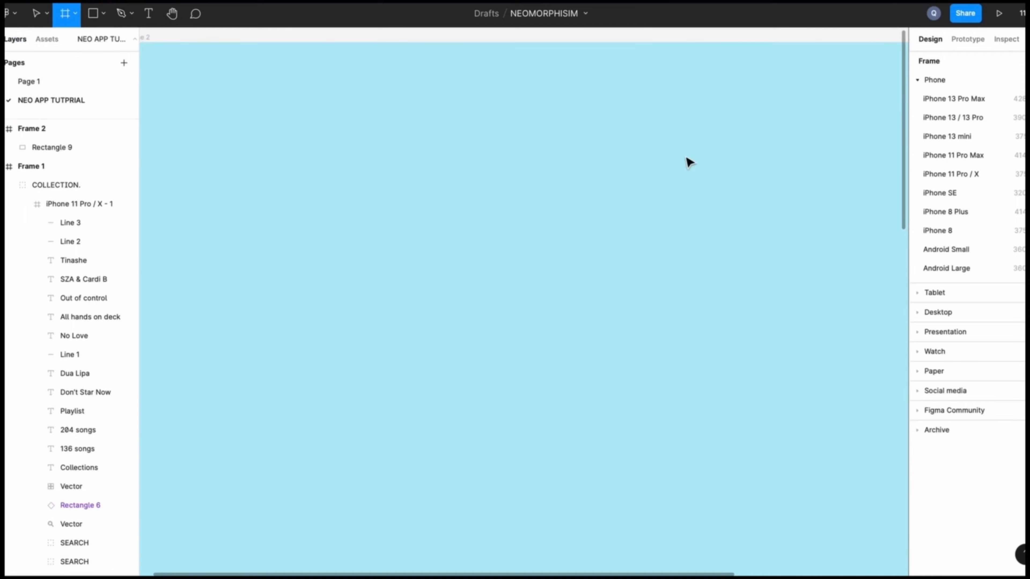
{"action": "left_click", "coordinate": [1008, 163]}
{"action": "left_click_drag", "start_coordinate": [847, 286], "coordinate": [294, 348]}
{"action": "left_click_drag", "start_coordinate": [406, 358], "coordinate": [564, 350]}
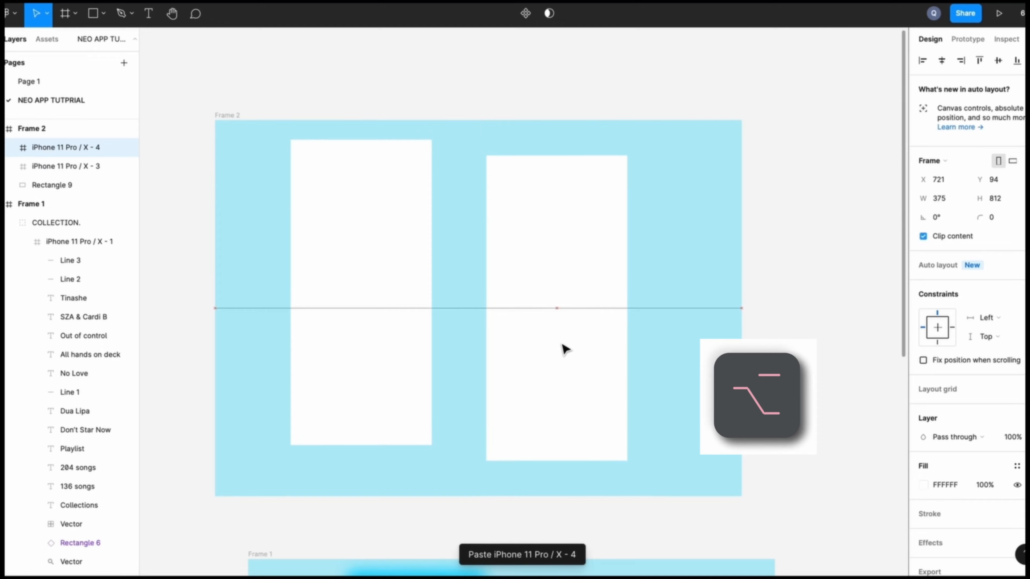
Step: Give both phone frames in Frame 2 a corner radius of 30 and the dark grey fill 36393B
{"action": "left_click", "coordinate": [402, 220]}
{"action": "scroll", "coordinate": [786, 287], "scroll_direction": "up", "scroll_amount": 3}
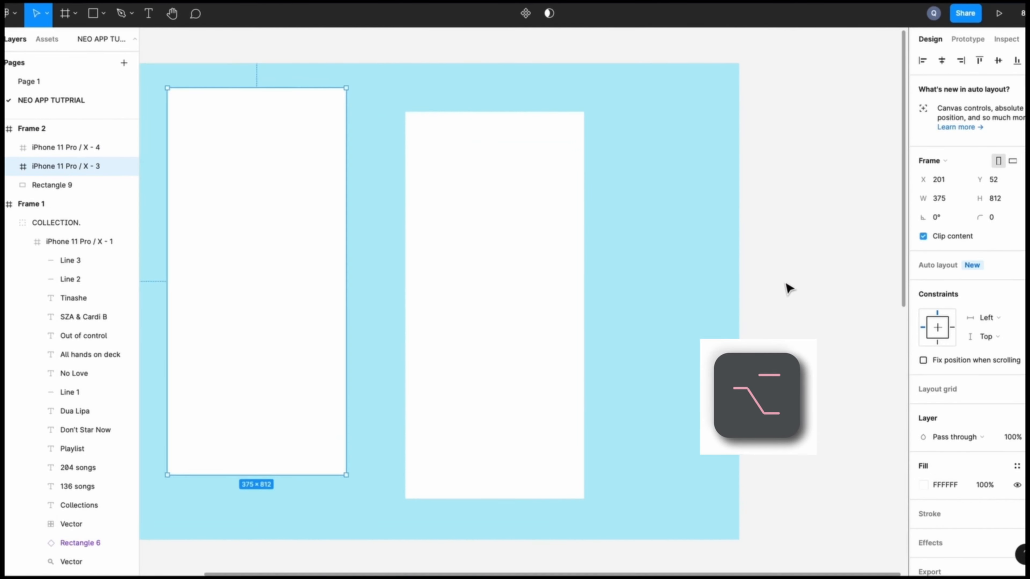
{"action": "scroll", "coordinate": [786, 288], "scroll_direction": "left", "scroll_amount": 3}
{"action": "left_click", "coordinate": [997, 220]}
{"action": "key", "text": "Return"}
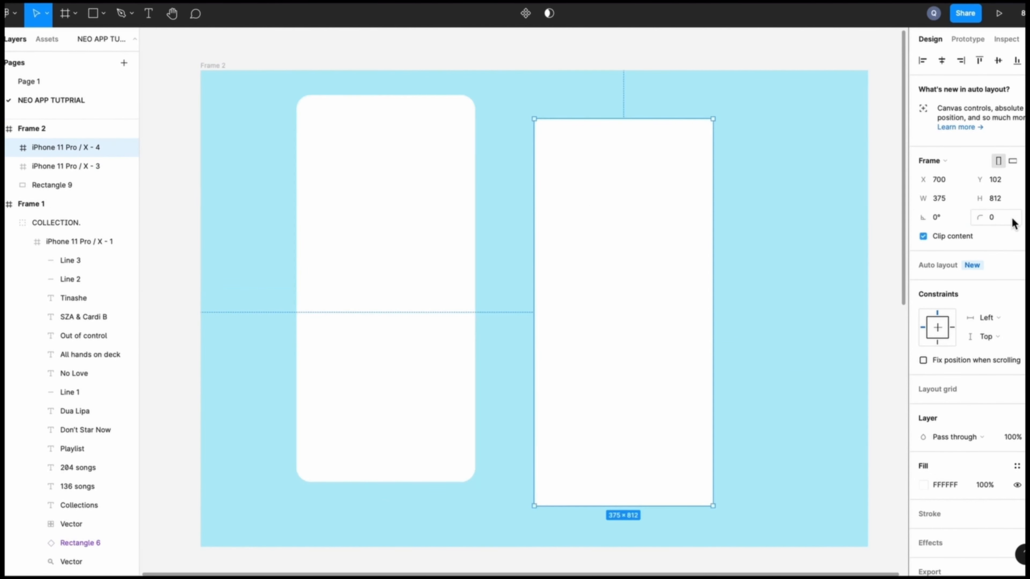
{"action": "left_click", "coordinate": [558, 258], "text": "shift"}
{"action": "left_click", "coordinate": [923, 504]}
{"action": "left_click", "coordinate": [885, 525]}
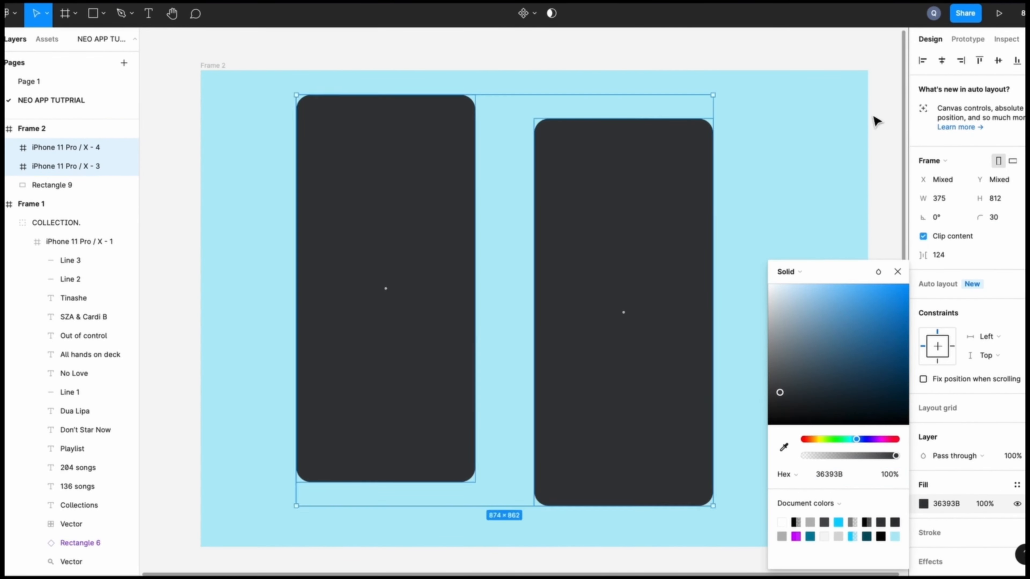
{"action": "left_click", "coordinate": [874, 116]}
Step: Draw an ellipse of about 53 × 48 near the upper-left corner of the left phone frame
{"action": "key", "text": "c"}
{"action": "left_click", "coordinate": [103, 14]}
{"action": "left_click", "coordinate": [114, 83]}
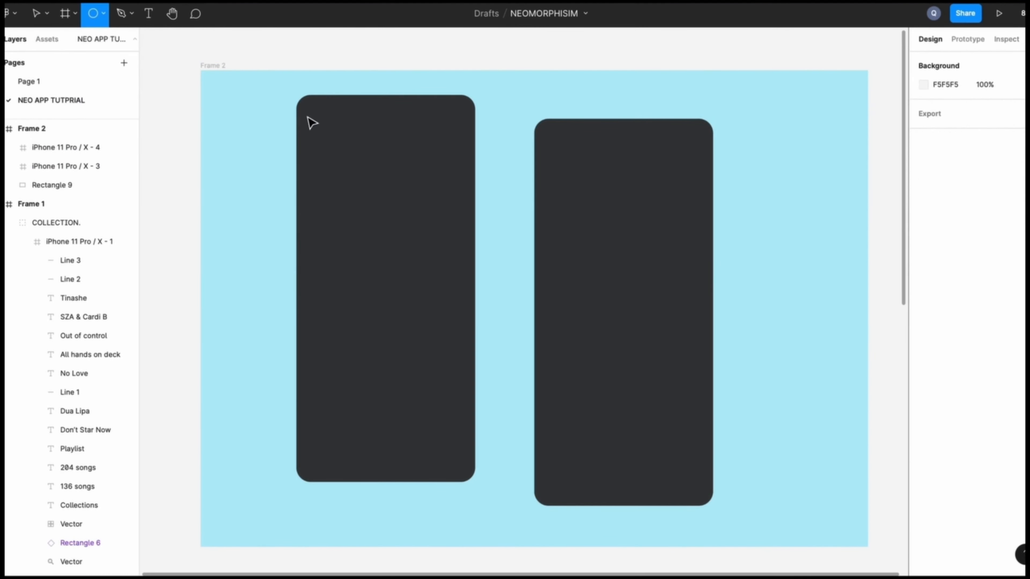
{"action": "left_click_drag", "start_coordinate": [308, 111], "coordinate": [333, 134]}
Step: Set the ellipse's width and height to 50 each
{"action": "left_click", "coordinate": [936, 179]}
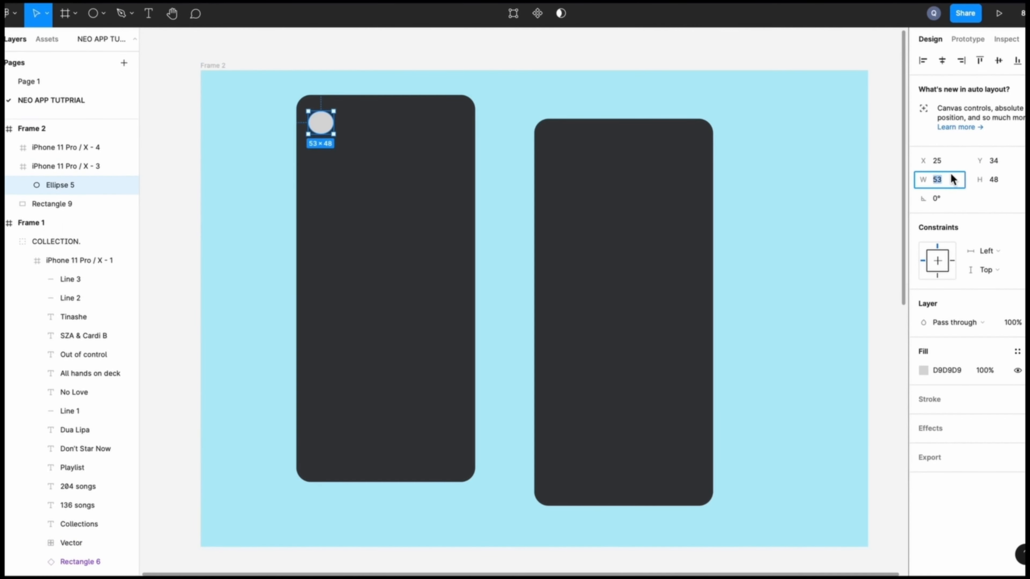
{"action": "type", "text": "50"}
{"action": "key", "text": "Return"}
{"action": "left_click", "coordinate": [993, 179]}
{"action": "type", "text": "50"}
{"action": "key", "text": "Return"}
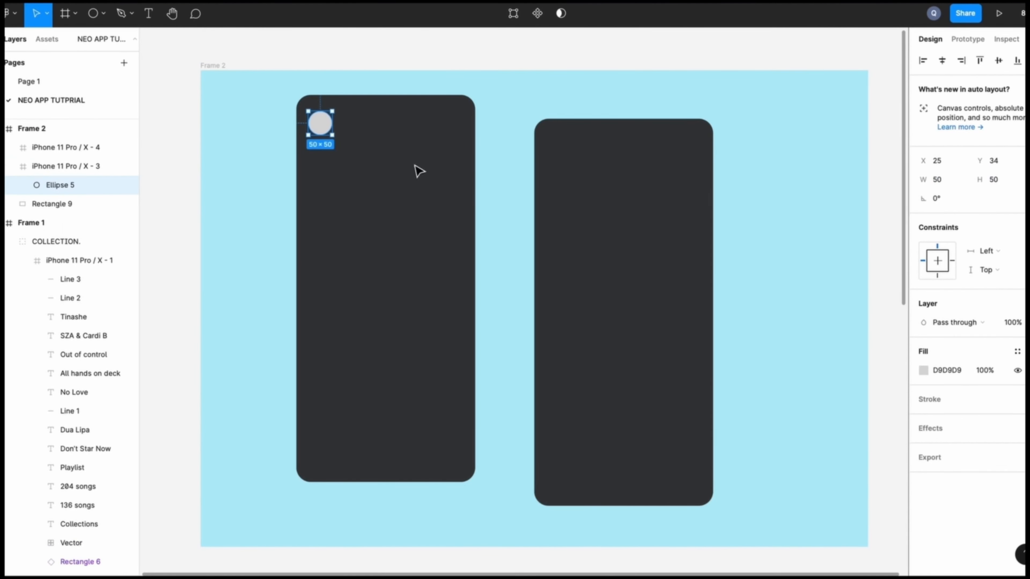
Step: Try to fill the circle with the dark grey sampled from the phone frame
{"action": "left_click", "coordinate": [923, 369]}
{"action": "left_click", "coordinate": [783, 448]}
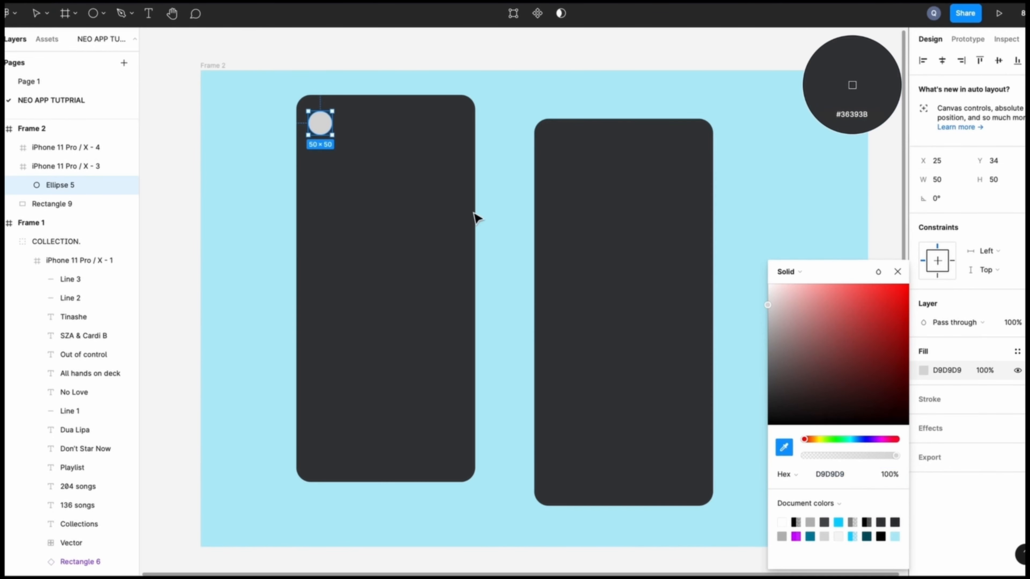
{"action": "left_click", "coordinate": [378, 145]}
{"action": "left_click", "coordinate": [898, 271]}
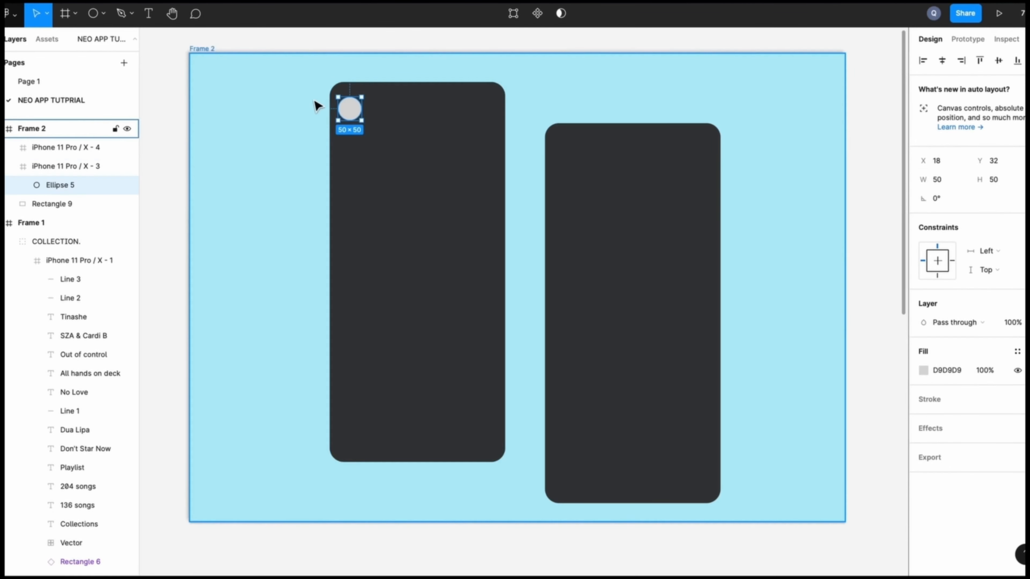
Step: Nudge the circle to X 30, Y 30 within the left phone frame
{"action": "scroll", "coordinate": [313, 98], "scroll_direction": "up", "scroll_amount": 10}
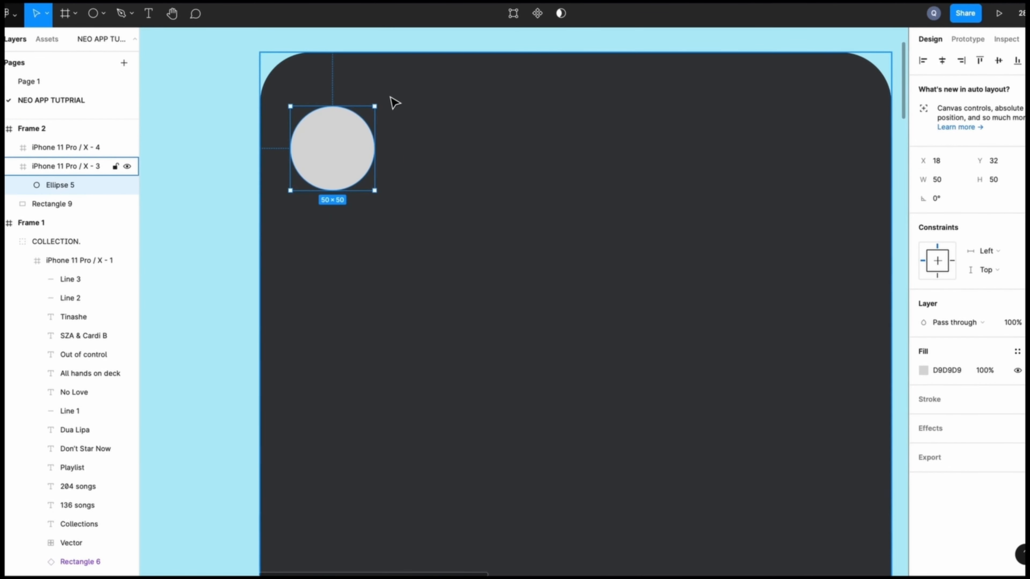
{"action": "key", "text": "alt+Right"}
{"action": "key", "text": "alt+Up"}
{"action": "key", "text": "alt+Up"}
{"action": "key", "text": "alt+Right"}
{"action": "key", "text": "alt+Right"}
{"action": "key", "text": "alt+Right"}
{"action": "key", "text": "alt+Right"}
{"action": "key", "text": "alt+Right"}
{"action": "key", "text": "alt+Right"}
{"action": "key", "text": "alt+Right"}
{"action": "key", "text": "alt+Right"}
{"action": "key", "text": "alt+Right"}
{"action": "key", "text": "alt+Right"}
{"action": "key", "text": "alt+Right"}
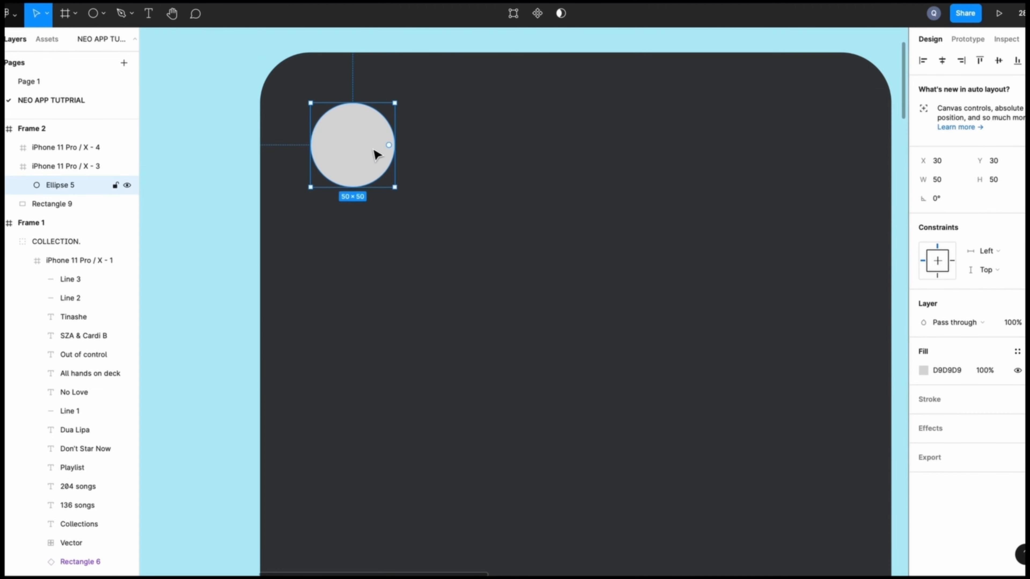
Step: Fill the circle with the dark grey 36393B sampled from the phone frame
{"action": "left_click", "coordinate": [923, 370]}
{"action": "left_click", "coordinate": [784, 447]}
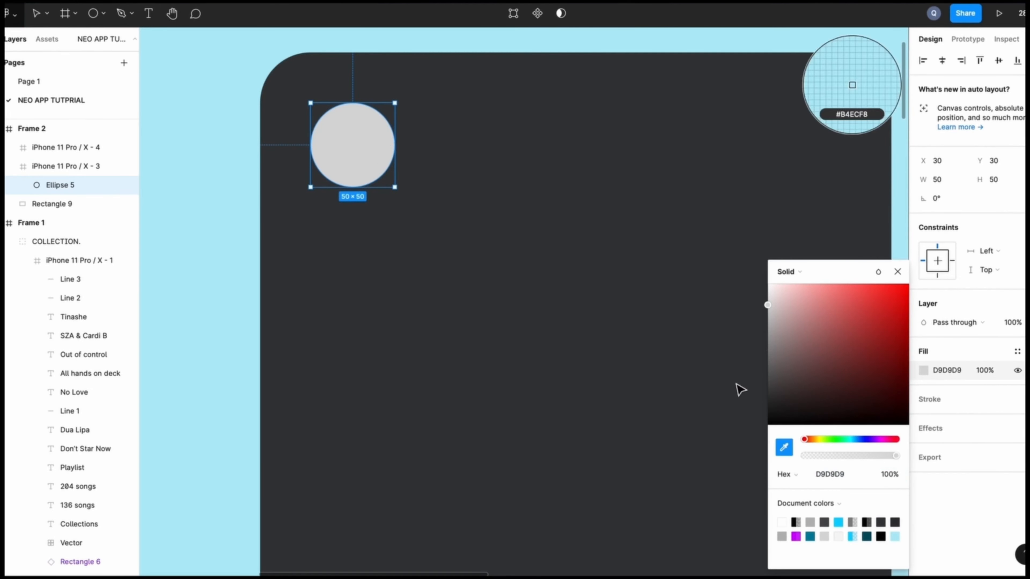
{"action": "left_click", "coordinate": [737, 391]}
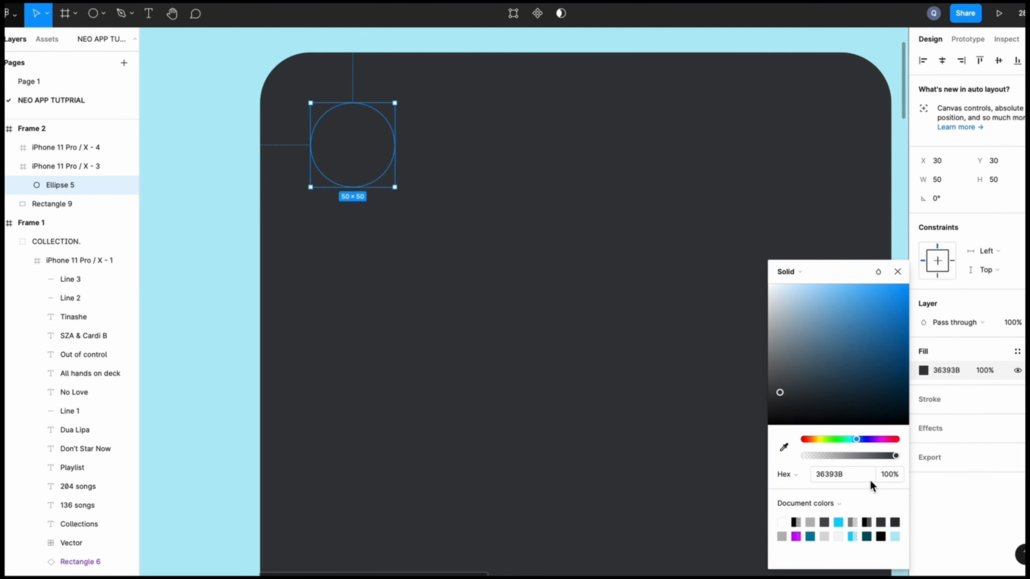
{"action": "left_click", "coordinate": [897, 272]}
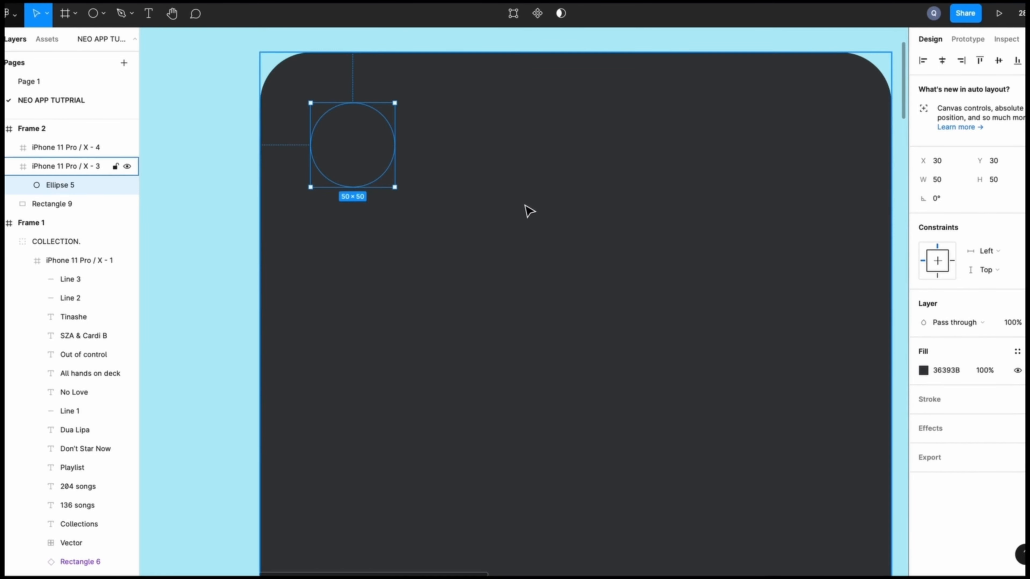
{"action": "left_click", "coordinate": [525, 205]}
{"action": "double_click", "coordinate": [362, 156]}
{"action": "left_click", "coordinate": [512, 217]}
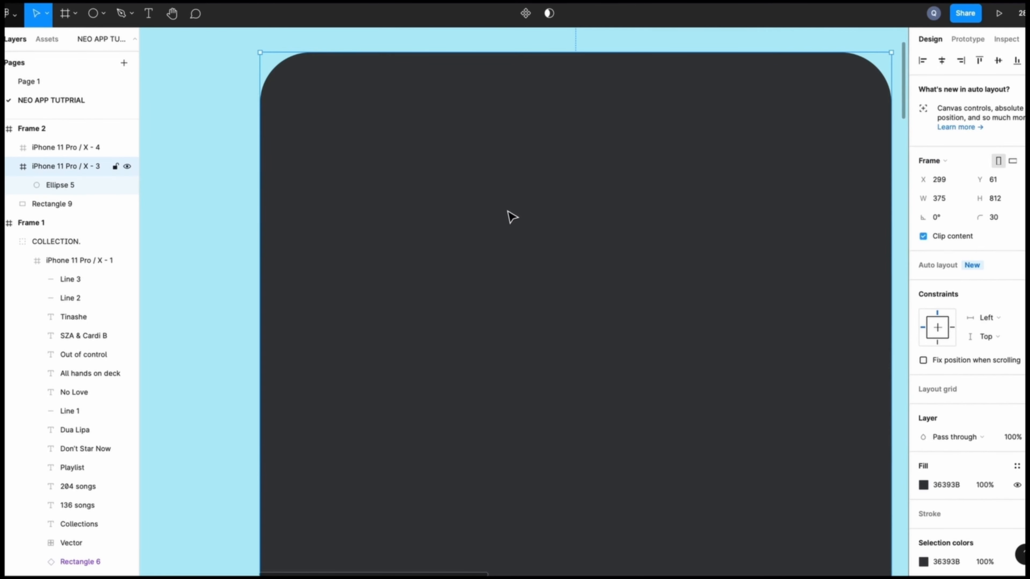
Step: Add a drop shadow to the circle with X 8, Y 8 and blur 16
{"action": "left_click", "coordinate": [362, 158]}
{"action": "left_click", "coordinate": [935, 439]}
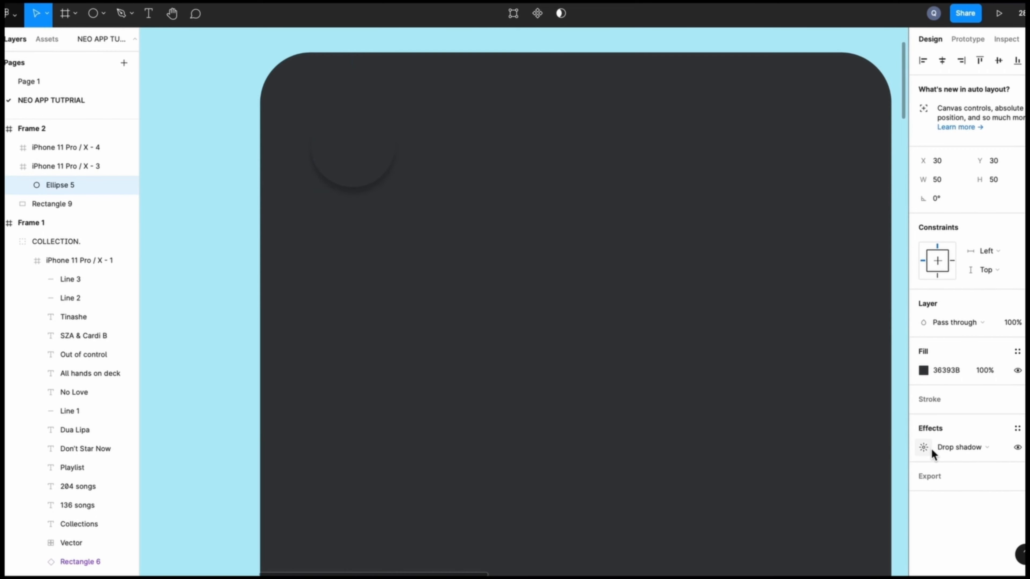
{"action": "left_click", "coordinate": [926, 449]}
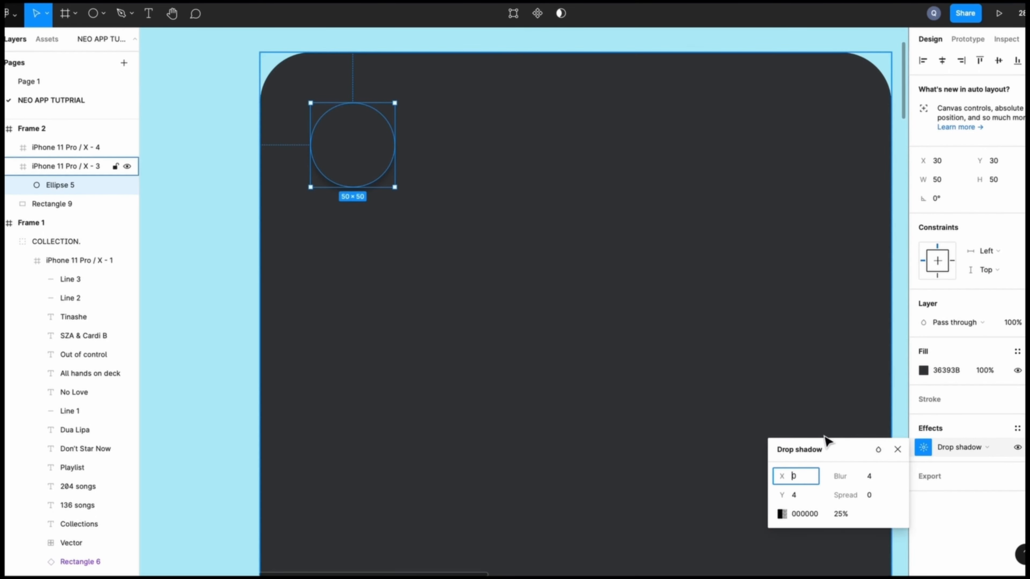
{"action": "type", "text": "7"}
{"action": "key", "text": "Return"}
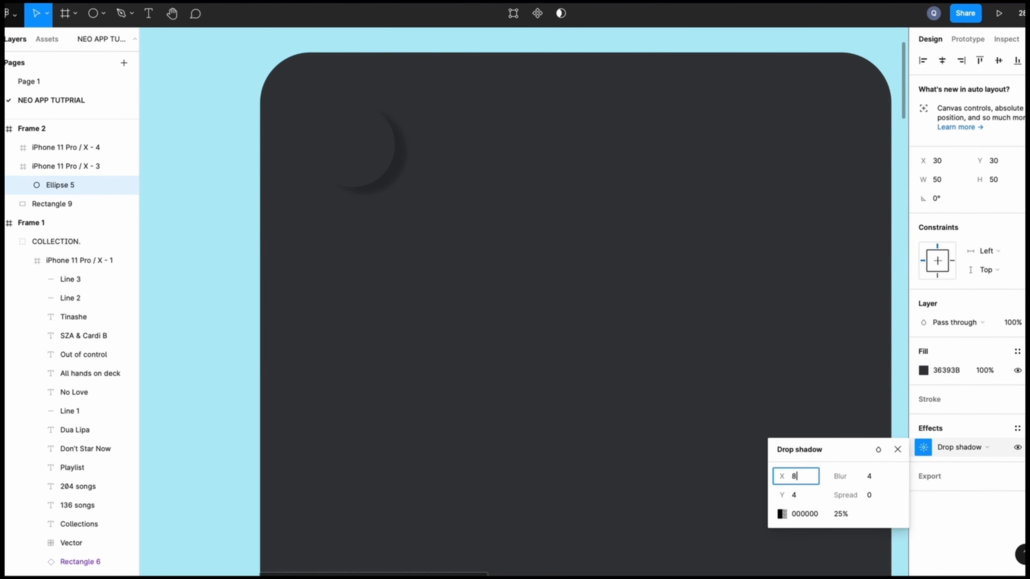
{"action": "left_click", "coordinate": [806, 495]}
{"action": "type", "text": "8"}
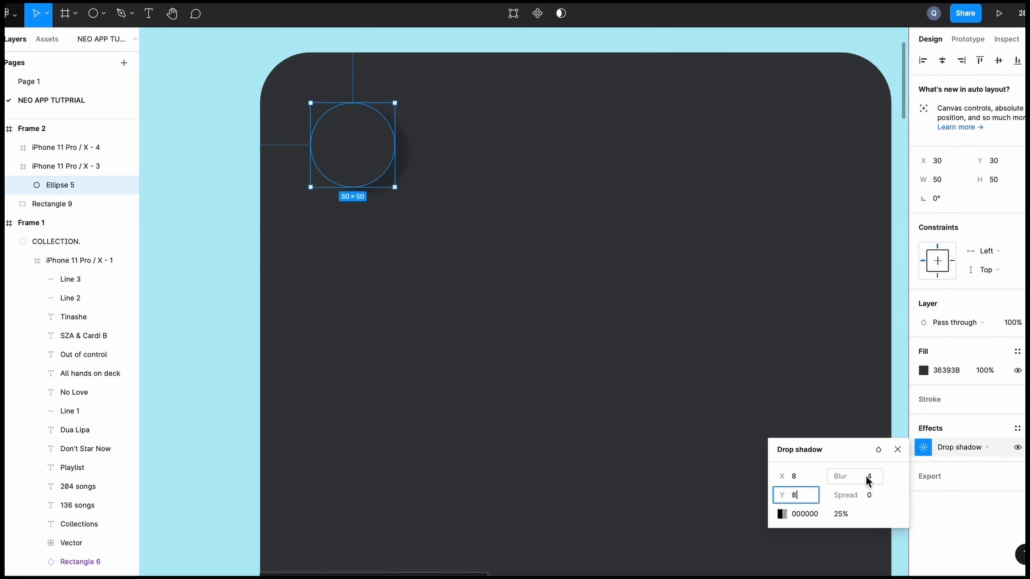
{"action": "left_click", "coordinate": [870, 475]}
{"action": "type", "text": "16"}
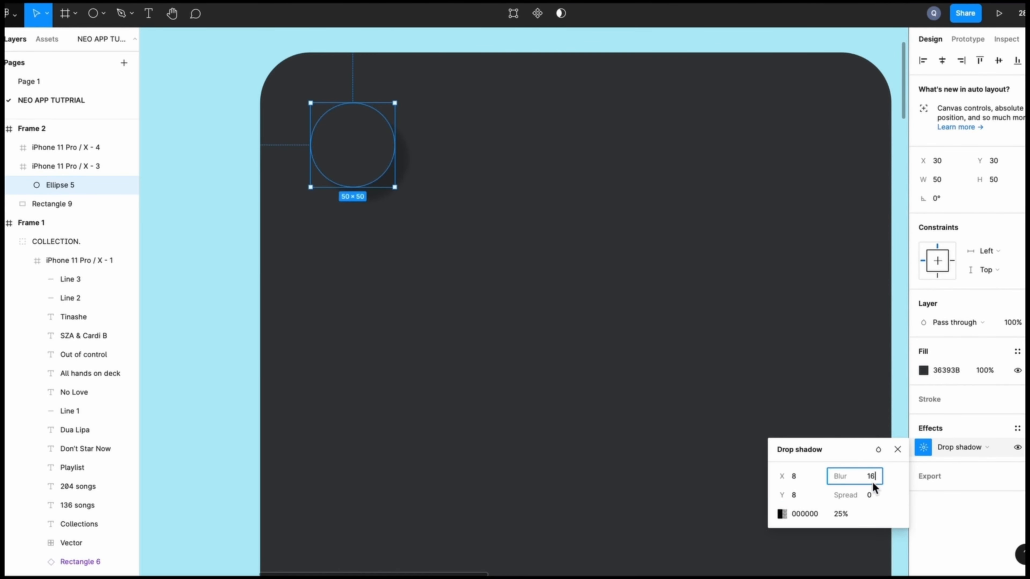
{"action": "left_click", "coordinate": [686, 371]}
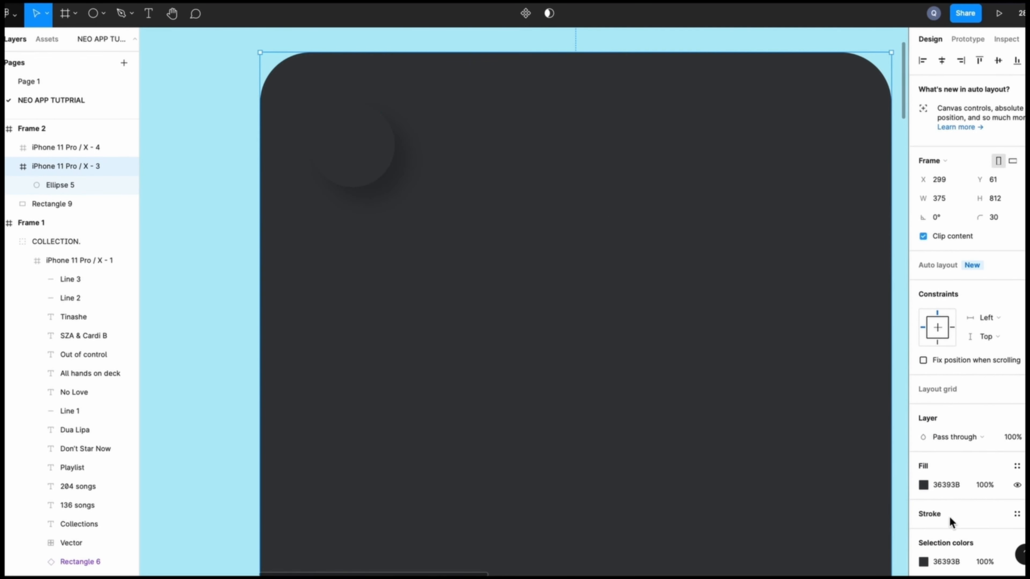
{"action": "scroll", "coordinate": [953, 519], "scroll_direction": "down", "scroll_amount": 3}
{"action": "left_click", "coordinate": [937, 505]}
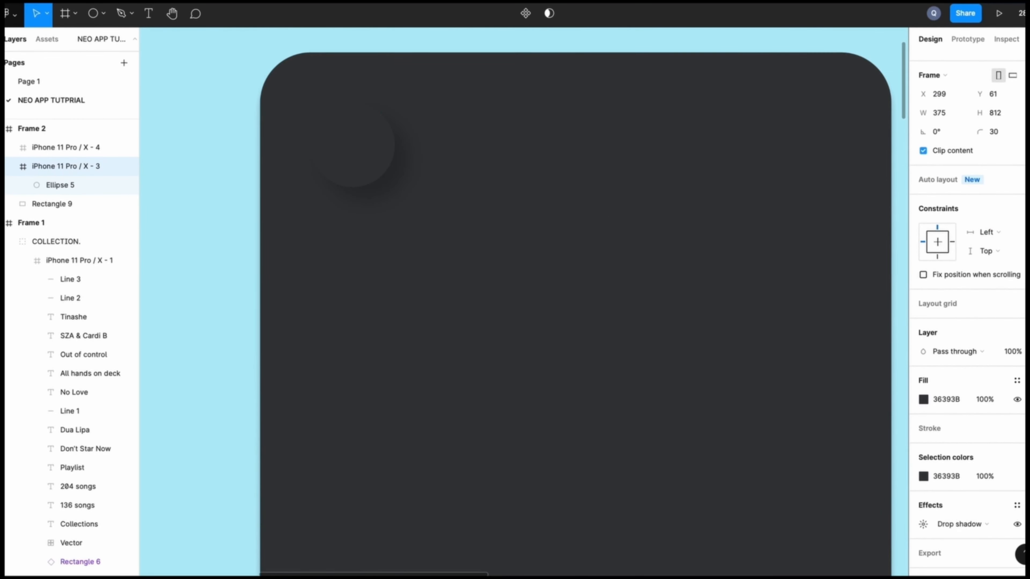
{"action": "key", "text": "super+z"}
{"action": "key", "text": "super+z"}
Step: Add a second drop shadow to the circle with X -1, Y -1 and colour FFFFFF at 100% opacity
{"action": "left_click", "coordinate": [1017, 428]}
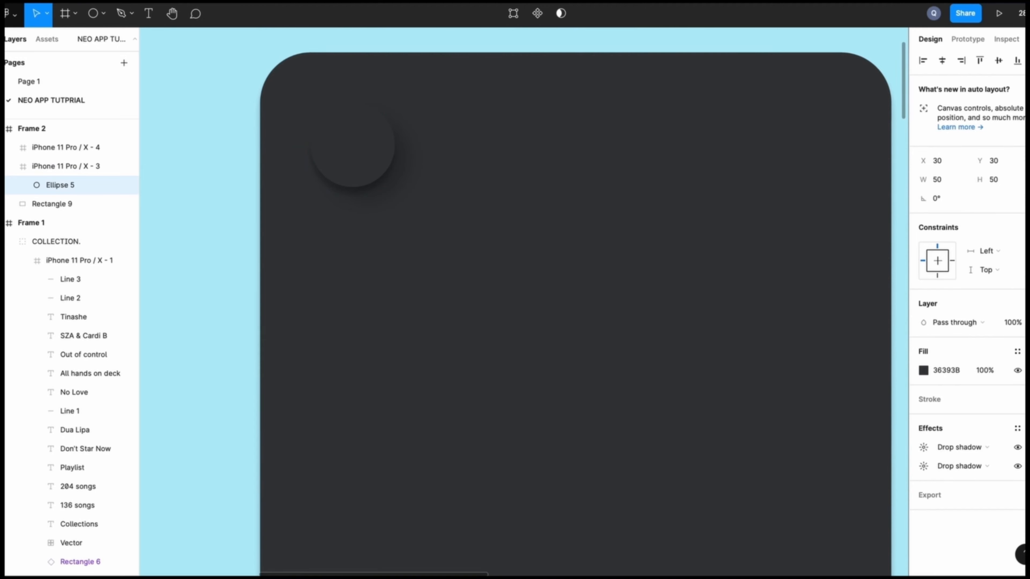
{"action": "left_click", "coordinate": [924, 448]}
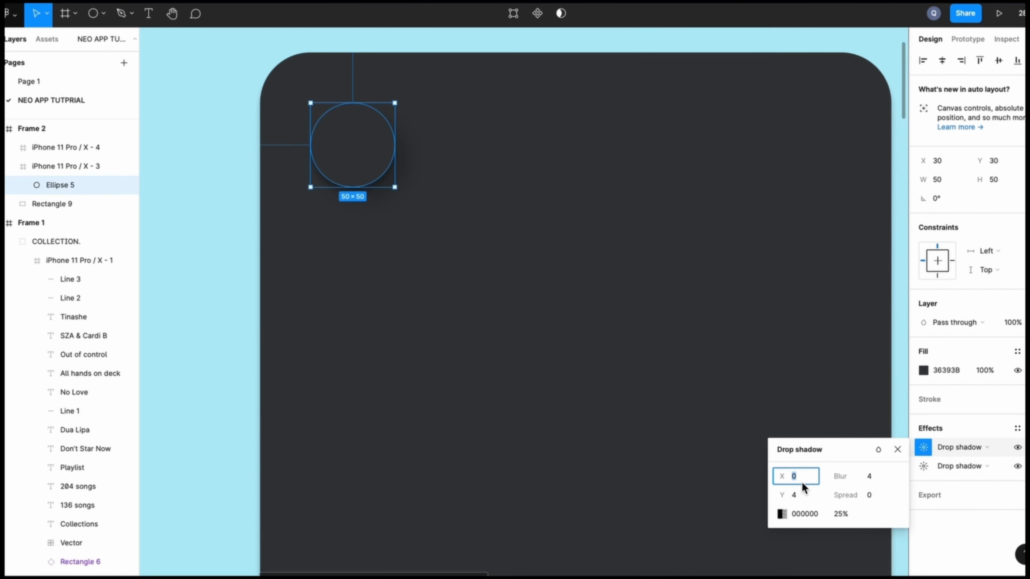
{"action": "type", "text": "-1"}
{"action": "left_click", "coordinate": [802, 495]}
{"action": "type", "text": "-1"}
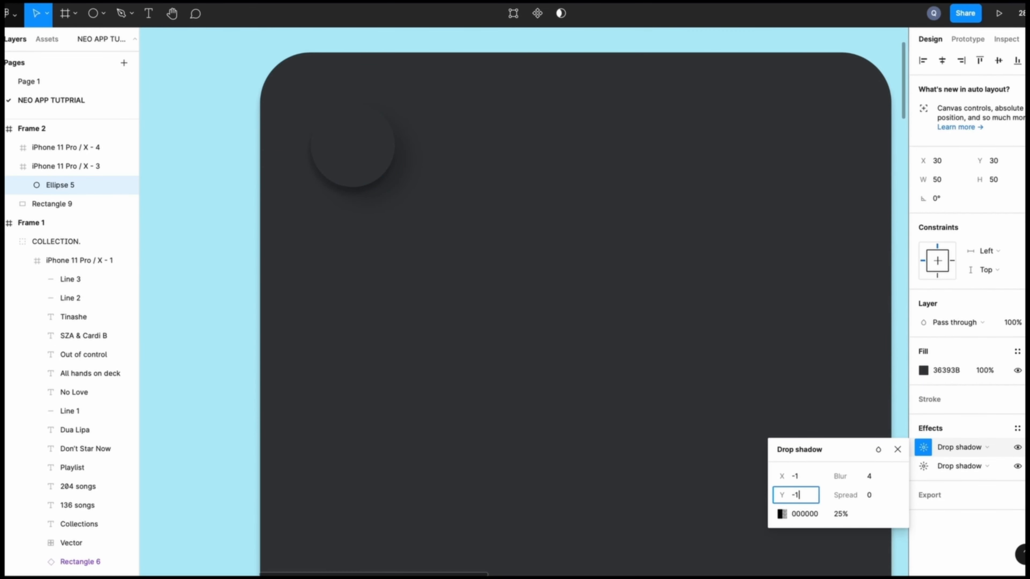
{"action": "left_click", "coordinate": [781, 513]}
{"action": "left_click", "coordinate": [643, 523]}
{"action": "left_click", "coordinate": [759, 271]}
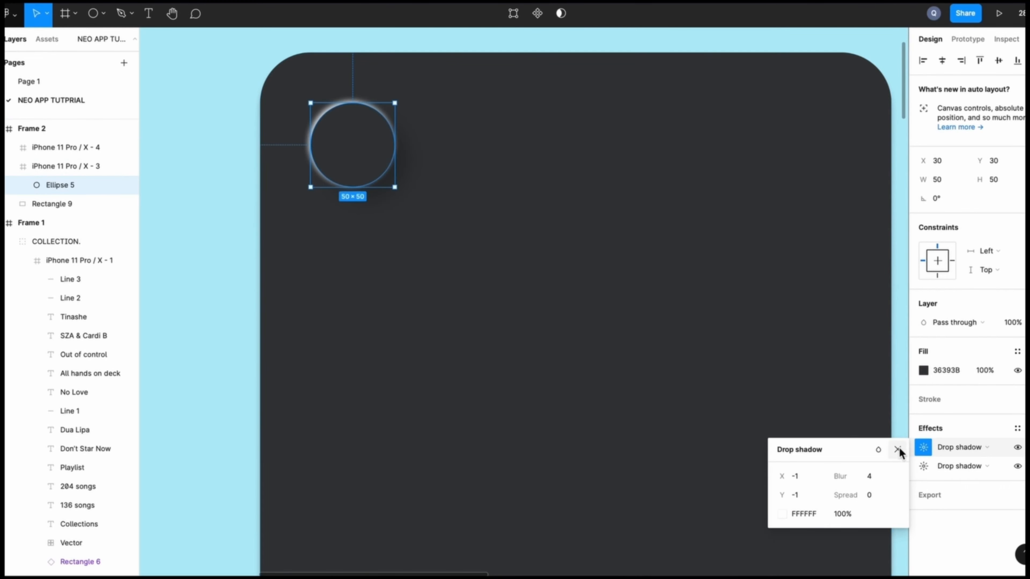
Step: Duplicate the raised circle to the opposite side of the left phone frame at Y 30 and nudge it 1 px right
{"action": "left_click", "coordinate": [897, 450]}
{"action": "left_click", "coordinate": [481, 157]}
{"action": "left_click", "coordinate": [352, 154]}
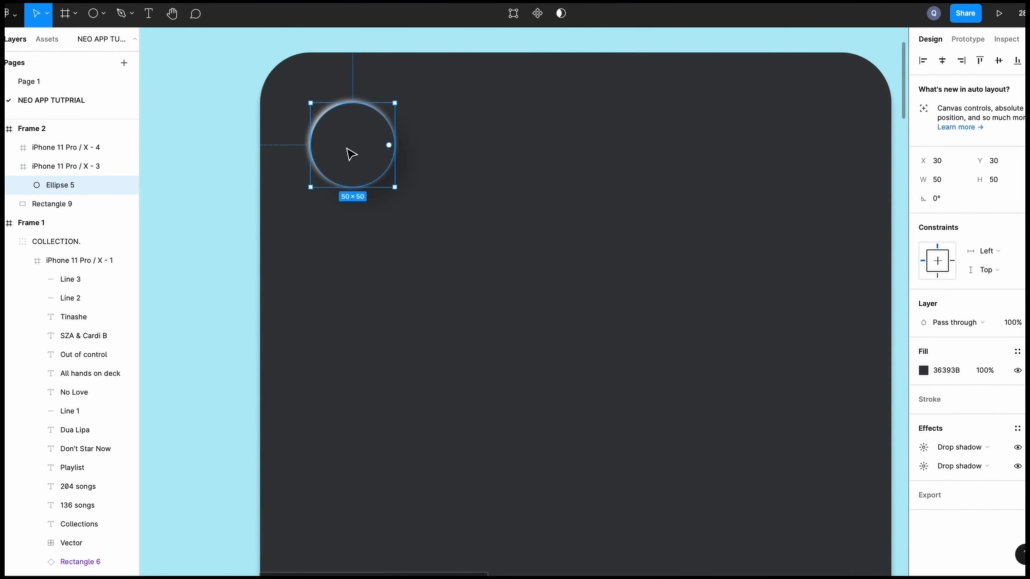
{"action": "key", "text": "ctrl+v"}
{"action": "left_click_drag", "start_coordinate": [356, 154], "coordinate": [801, 155]}
{"action": "key", "text": "alt"}
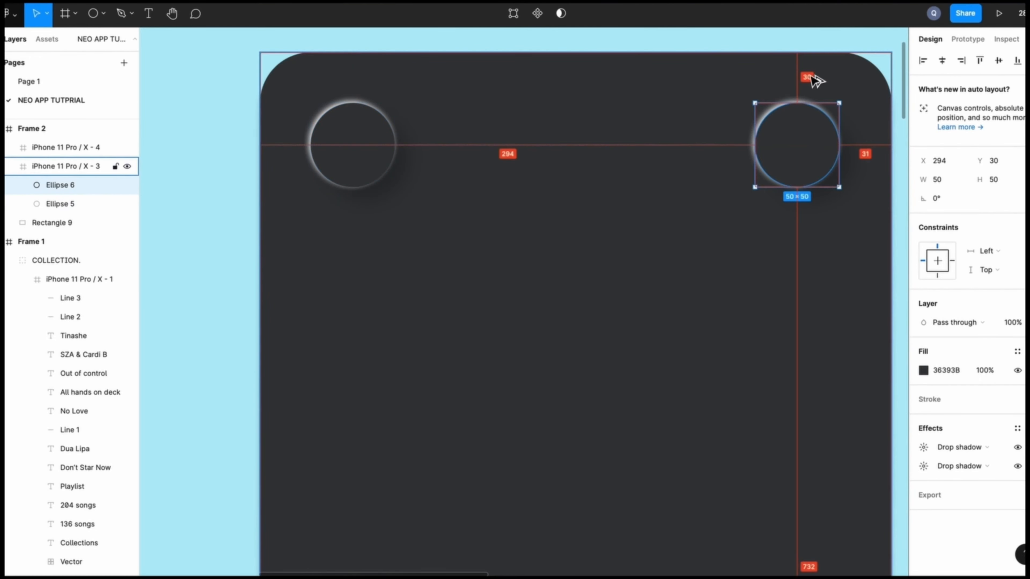
{"action": "key", "text": "Right"}
{"action": "left_click", "coordinate": [641, 296]}
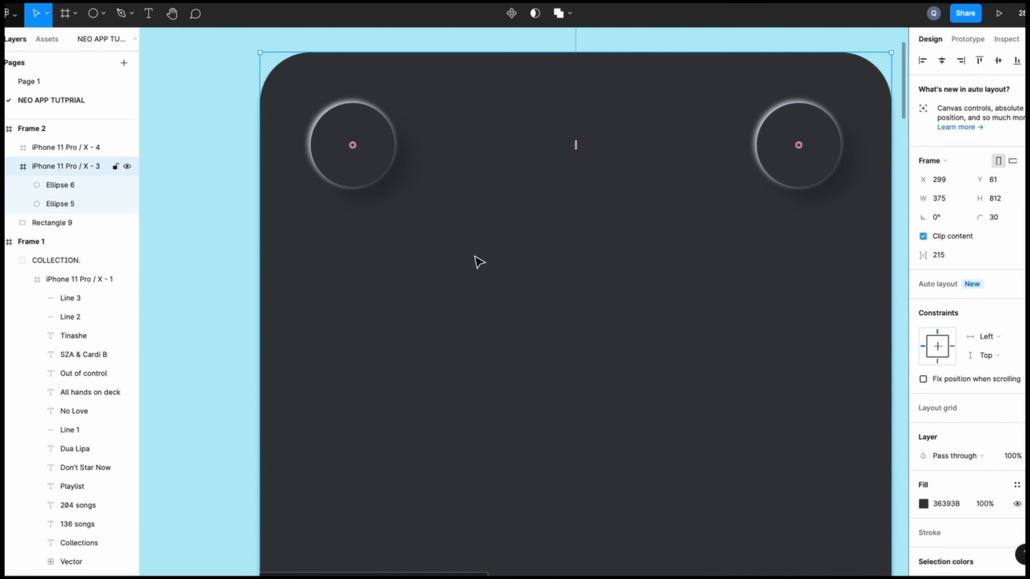
{"action": "left_click", "coordinate": [215, 303]}
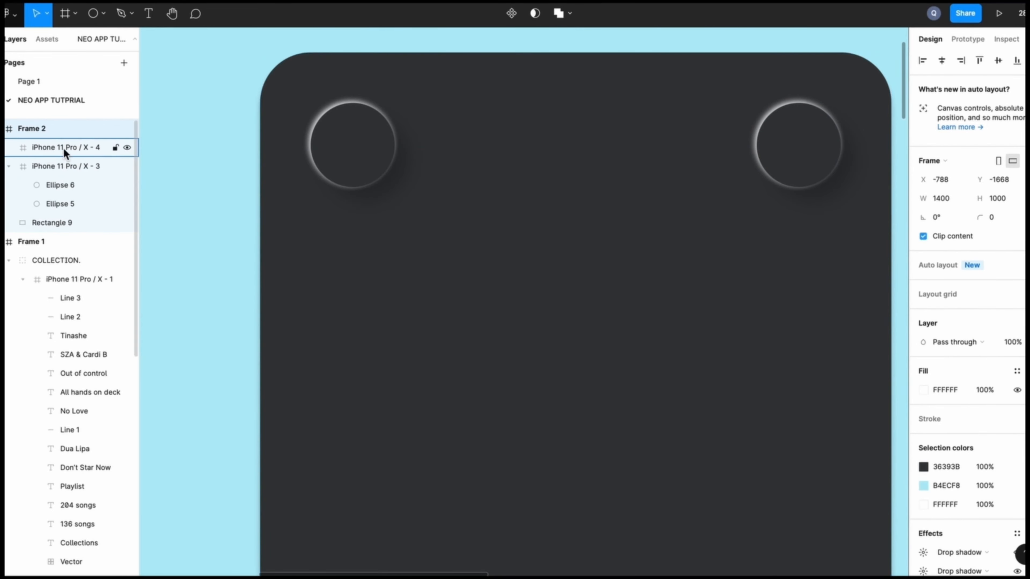
Step: Draw a left-pointing arrow about 28 px long inside the left circle and set its stroke colour to B7B7B7
{"action": "left_click", "coordinate": [104, 15]}
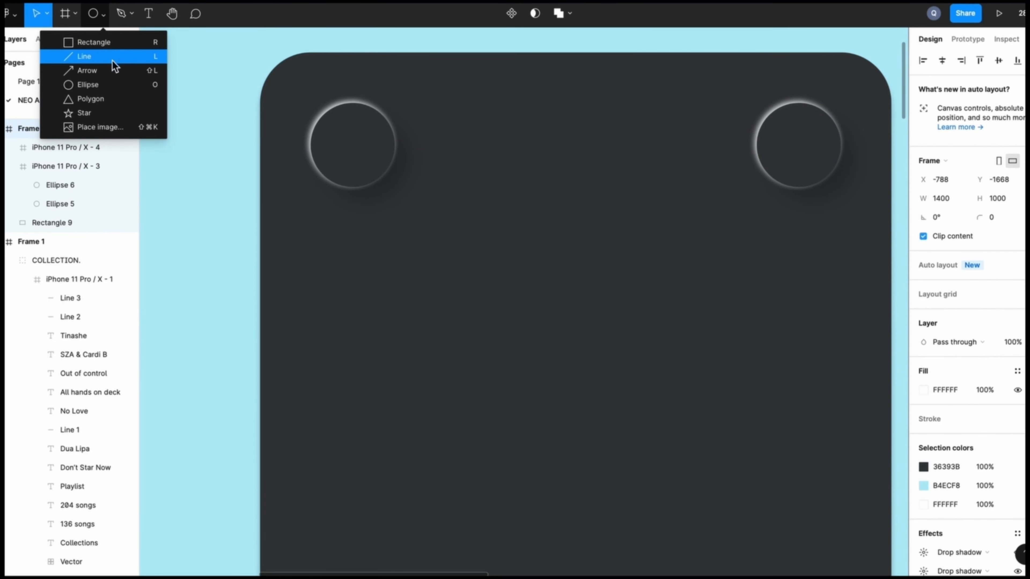
{"action": "left_click", "coordinate": [116, 73]}
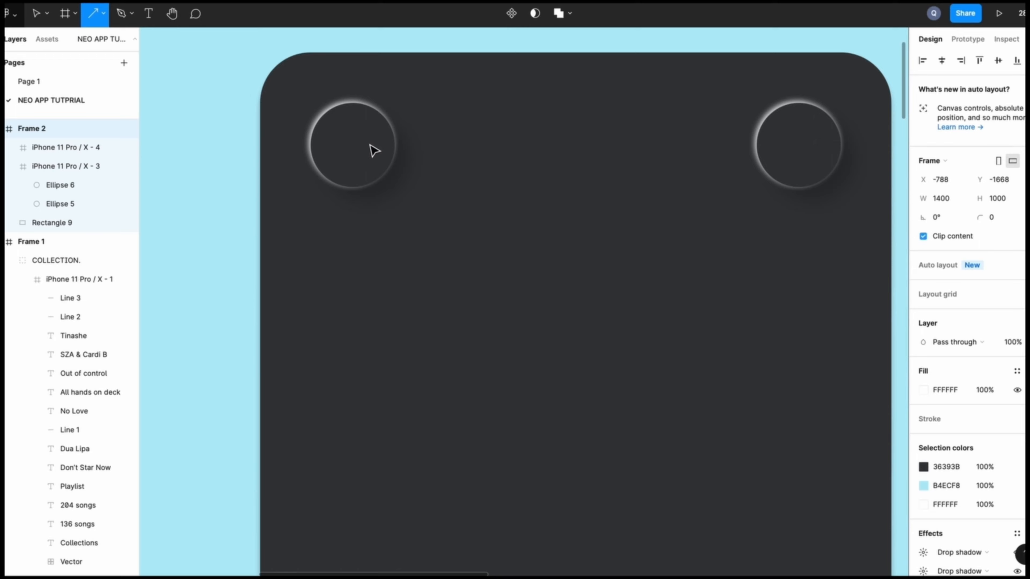
{"action": "mouse_move", "coordinate": [370, 144]}
{"action": "left_mouse_down"}
{"action": "mouse_move", "coordinate": [347, 87]}
{"action": "mouse_move", "coordinate": [325, 145]}
{"action": "left_mouse_up"}
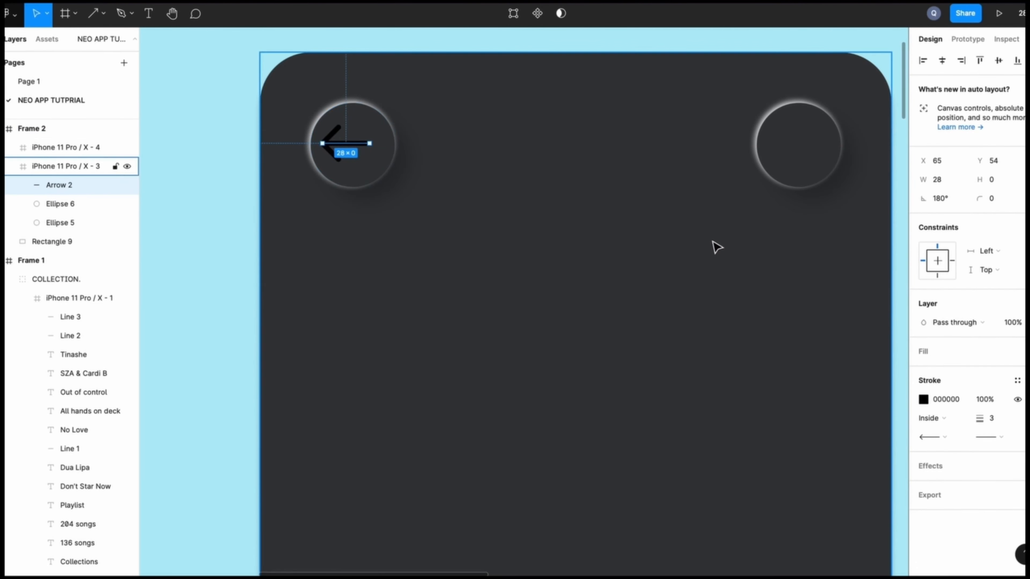
{"action": "left_click", "coordinate": [922, 401]}
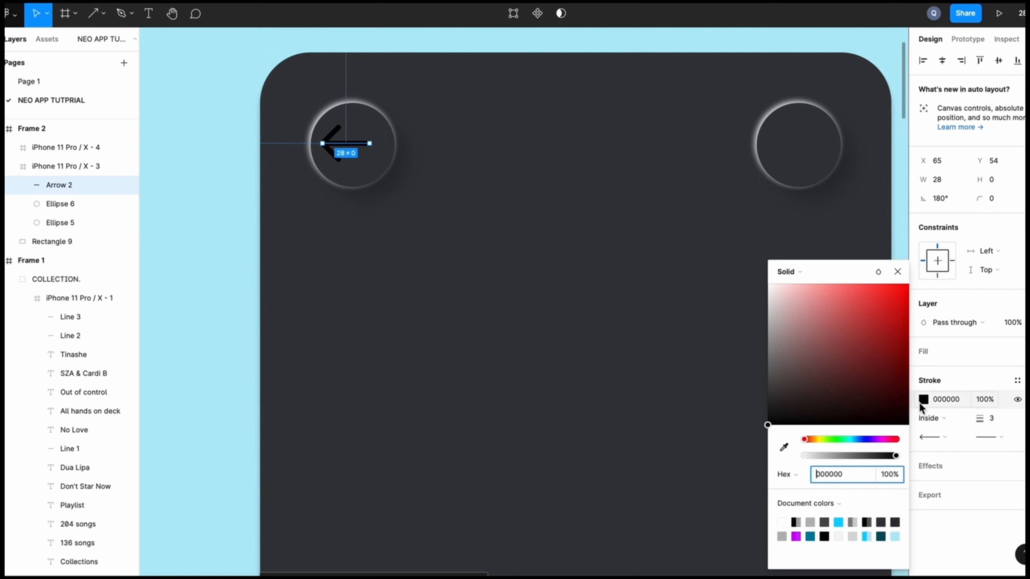
{"action": "left_click", "coordinate": [781, 537]}
{"action": "left_click", "coordinate": [898, 272]}
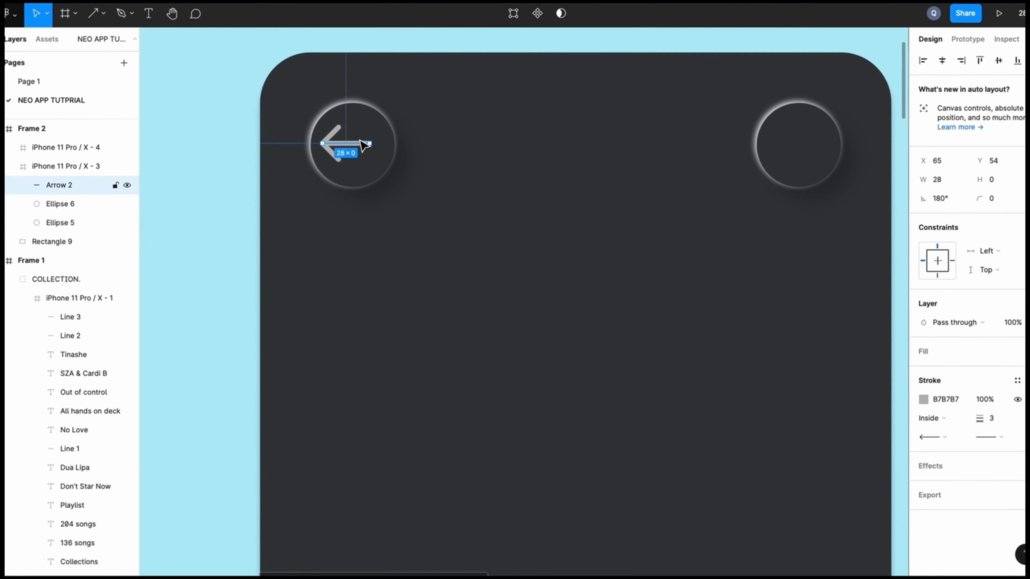
Step: Nudge the arrow right to centre it within the left circle
{"action": "key", "text": "alt"}
{"action": "key", "text": "alt+Right"}
{"action": "key", "text": "alt+Right"}
{"action": "key", "text": "alt+Right"}
{"action": "key", "text": "alt+Right"}
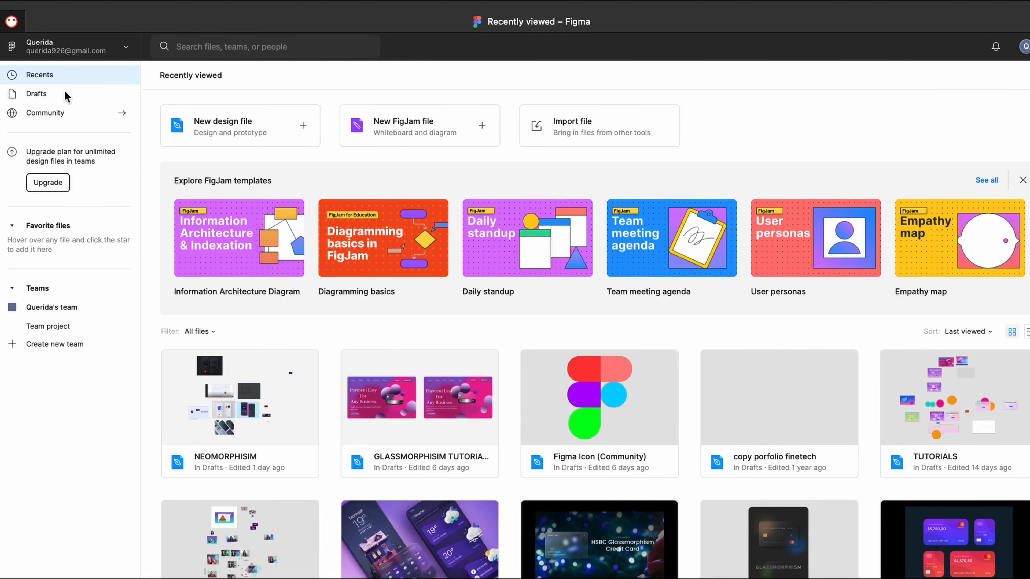
Step: Search the Figma Community plugins for icons and browse the results
{"action": "left_click", "coordinate": [65, 115]}
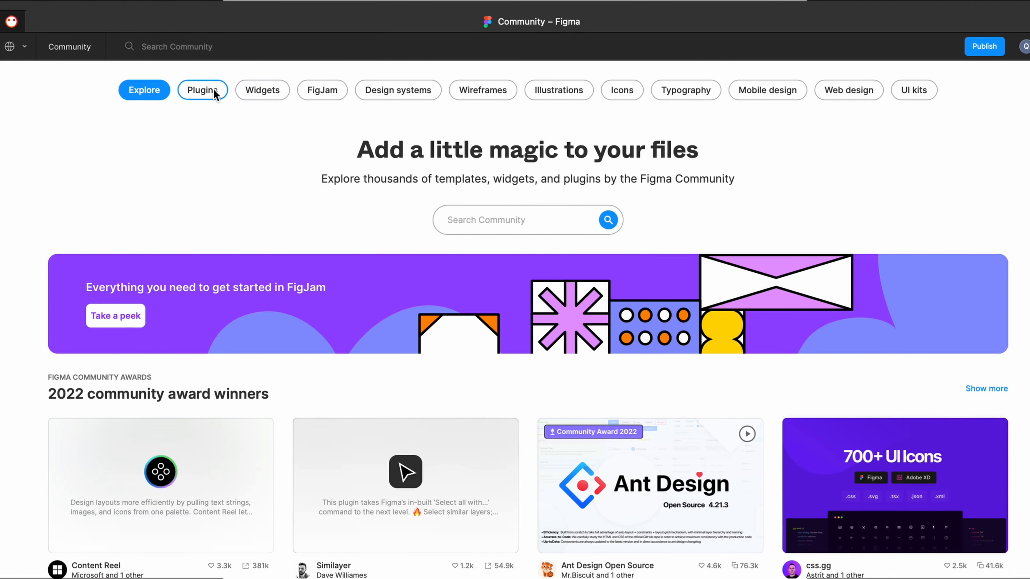
{"action": "left_click", "coordinate": [213, 89]}
{"action": "left_click", "coordinate": [482, 220]}
{"action": "type", "text": "icons"}
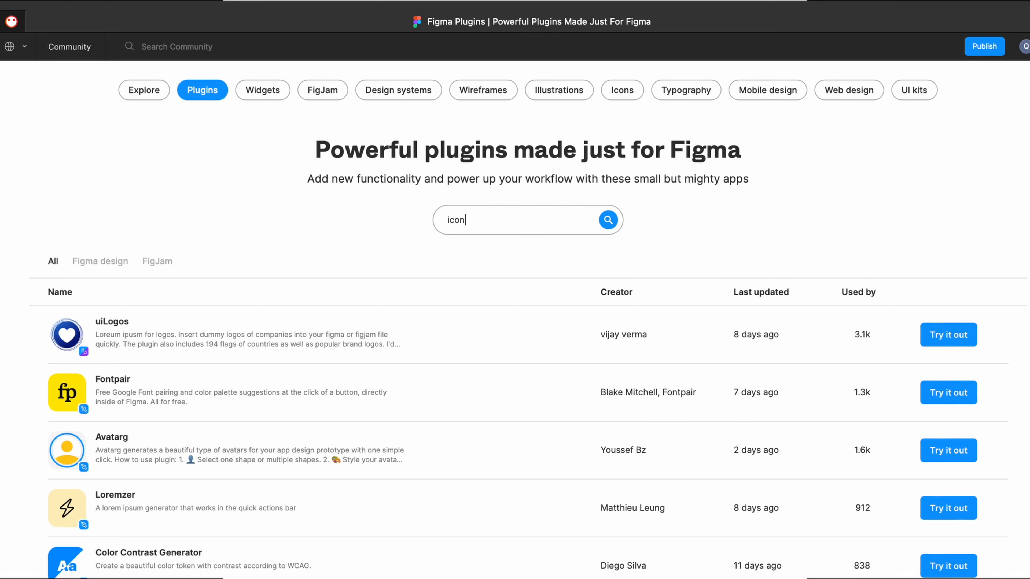
{"action": "key", "text": "Return"}
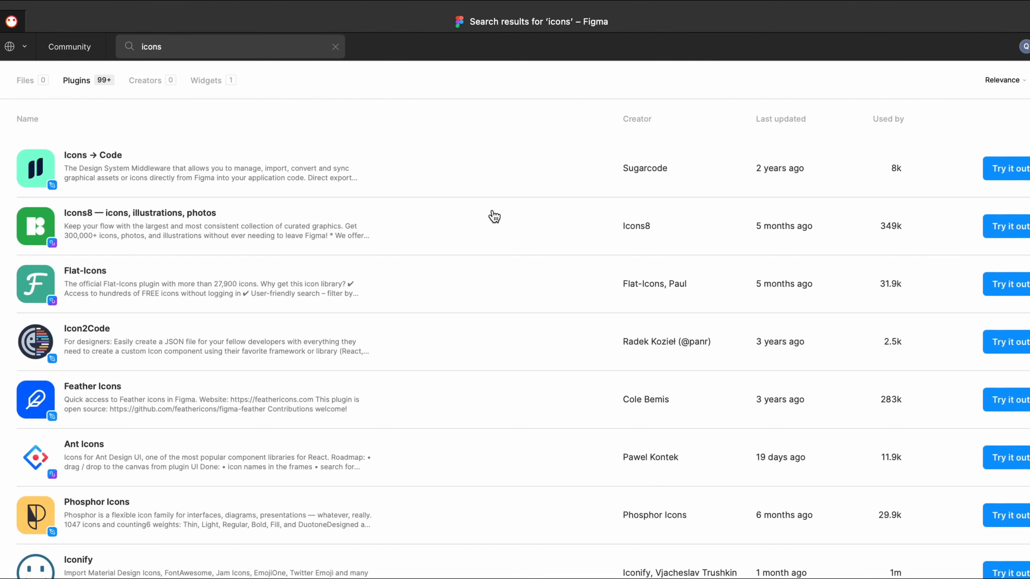
{"action": "scroll", "coordinate": [651, 491], "scroll_direction": "down", "scroll_amount": 15}
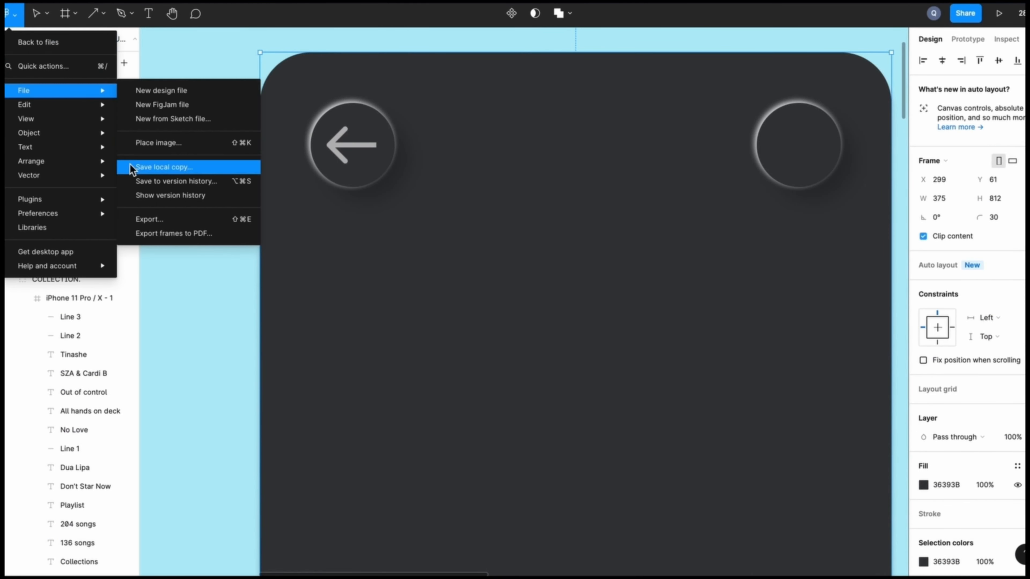
Step: Run the Ant Icons plugin from the design file and insert the three-dot EllipsisOutlined icon
{"action": "mouse_move", "coordinate": [102, 206]}
{"action": "left_click", "coordinate": [150, 199]}
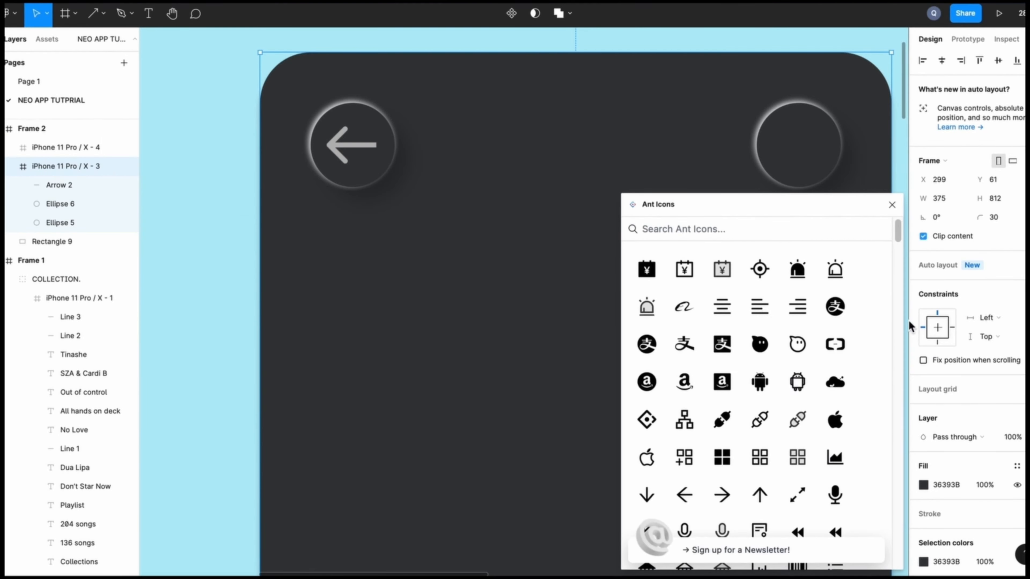
{"action": "scroll", "coordinate": [812, 320], "scroll_direction": "down", "scroll_amount": 3}
{"action": "scroll", "coordinate": [812, 320], "scroll_direction": "down", "scroll_amount": 15}
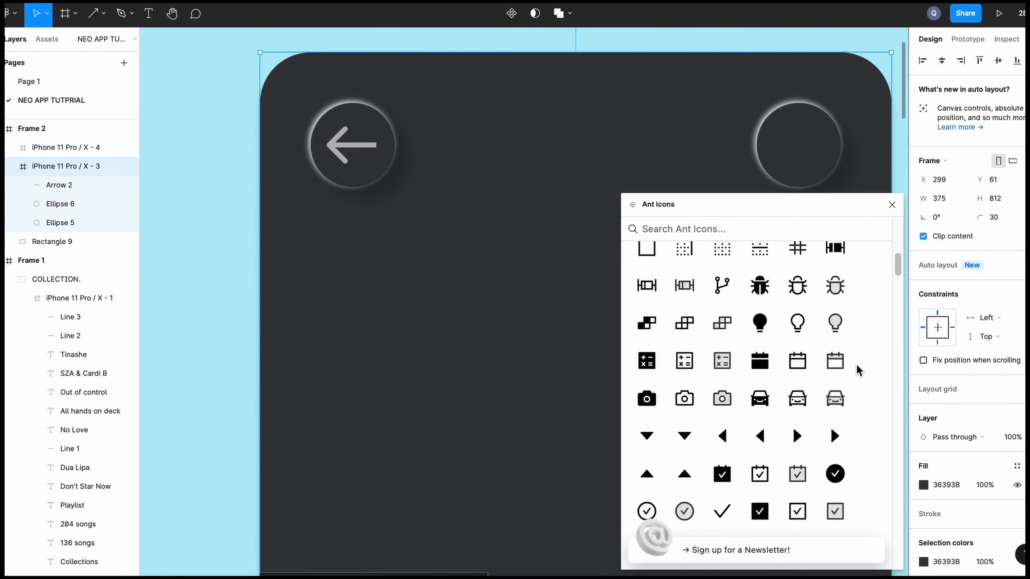
{"action": "scroll", "coordinate": [852, 367], "scroll_direction": "down", "scroll_amount": 10}
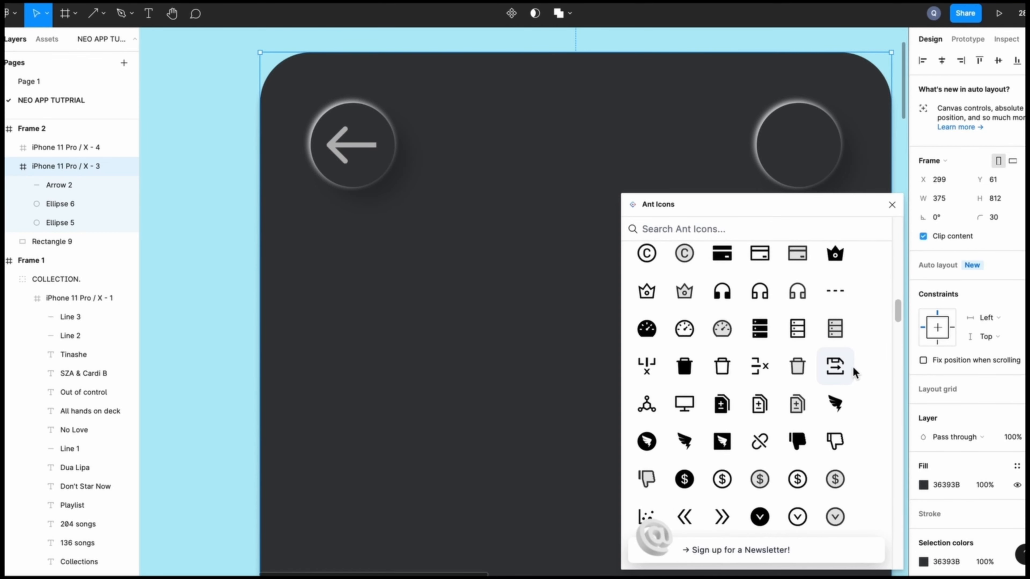
{"action": "scroll", "coordinate": [822, 302], "scroll_direction": "down", "scroll_amount": 4}
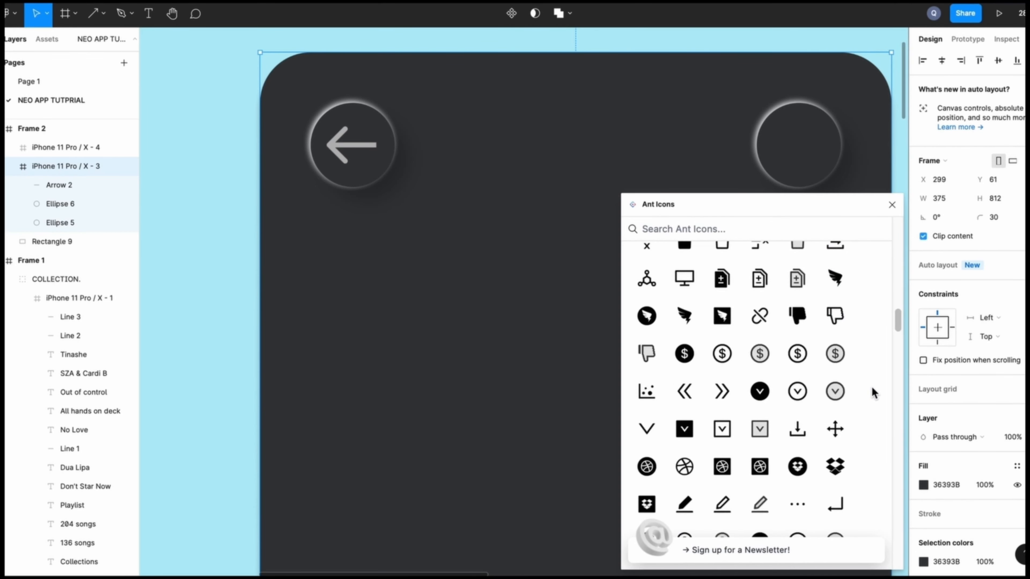
{"action": "left_click", "coordinate": [797, 501]}
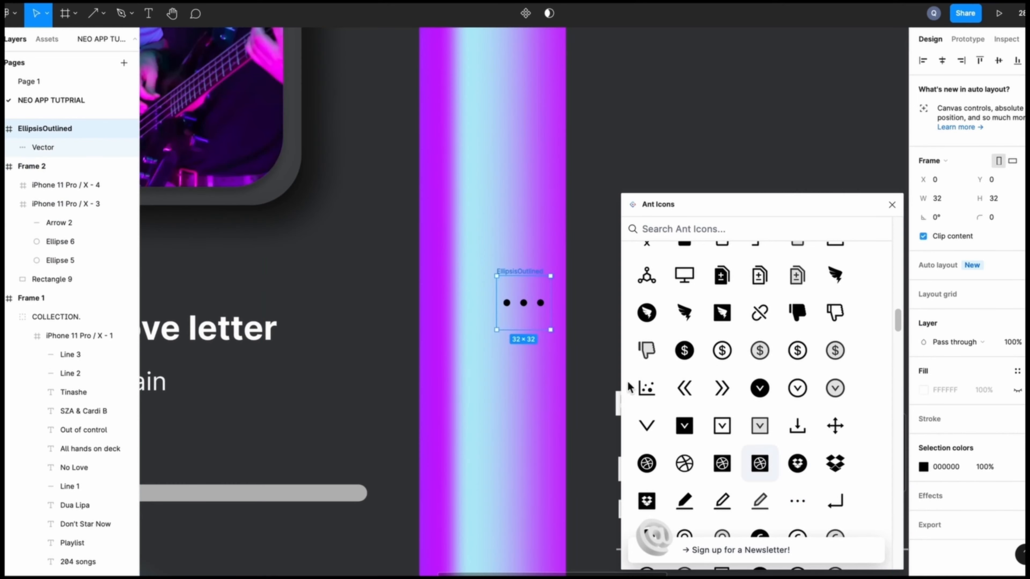
Step: Place the ellipsis icon inside the right circle at X 304, Y 39 and fill its dots with grey B7B7B7
{"action": "left_click", "coordinate": [892, 205]}
{"action": "left_click_drag", "start_coordinate": [364, 2], "coordinate": [205, 166]}
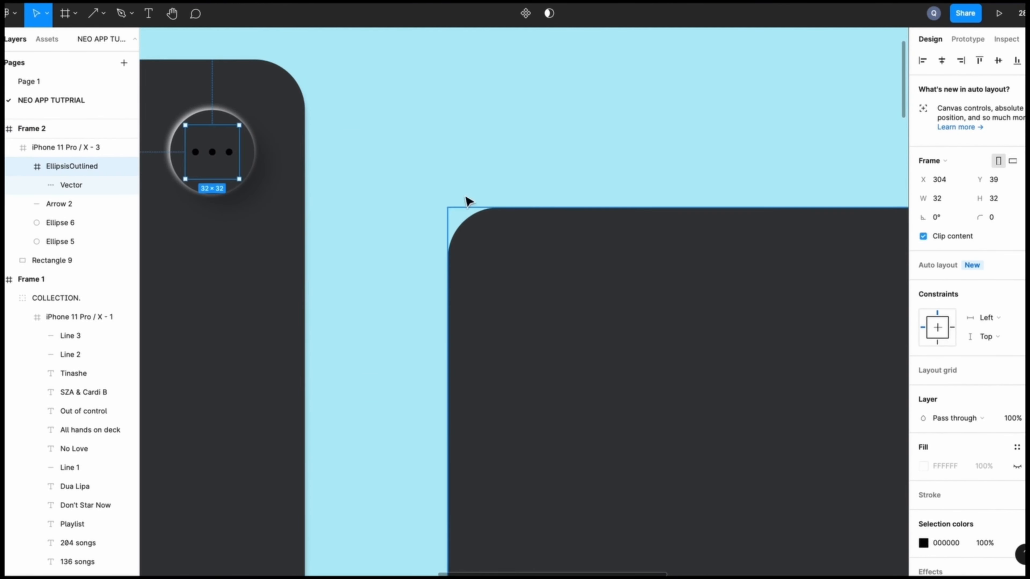
{"action": "double_click", "coordinate": [214, 153]}
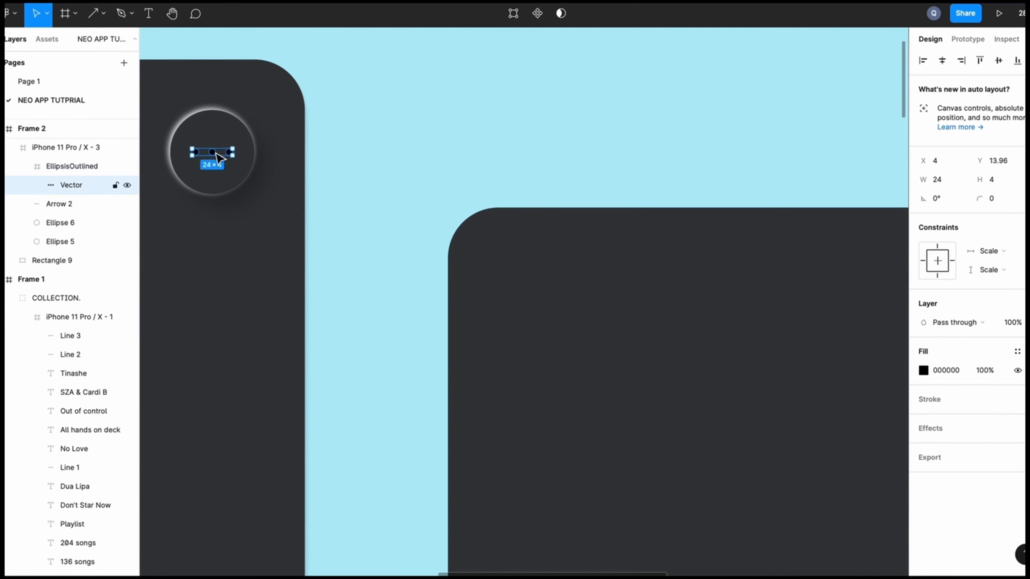
{"action": "left_click", "coordinate": [923, 371]}
{"action": "left_click", "coordinate": [809, 522]}
{"action": "left_click", "coordinate": [551, 145]}
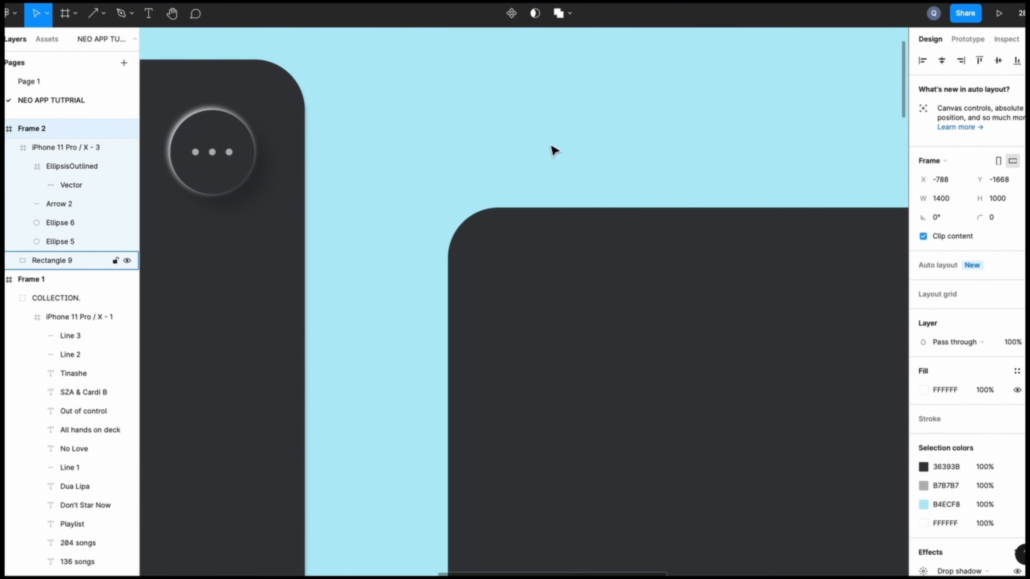
Step: Measure the spacing of the three dots within their icon frame
{"action": "scroll", "coordinate": [553, 151], "scroll_direction": "left", "scroll_amount": 10}
{"action": "double_click", "coordinate": [651, 152]}
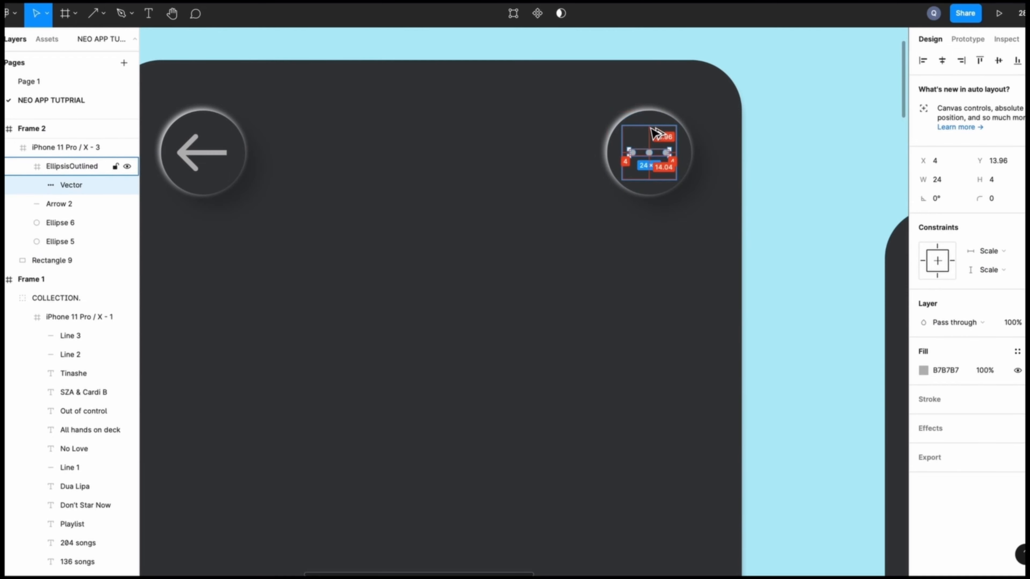
{"action": "left_click", "coordinate": [613, 338]}
Step: Add the heading text "Playing" between the two circular buttons of the left phone frame
{"action": "scroll", "coordinate": [612, 358], "scroll_direction": "left", "scroll_amount": 3}
{"action": "scroll", "coordinate": [568, 233], "scroll_direction": "down", "scroll_amount": 3}
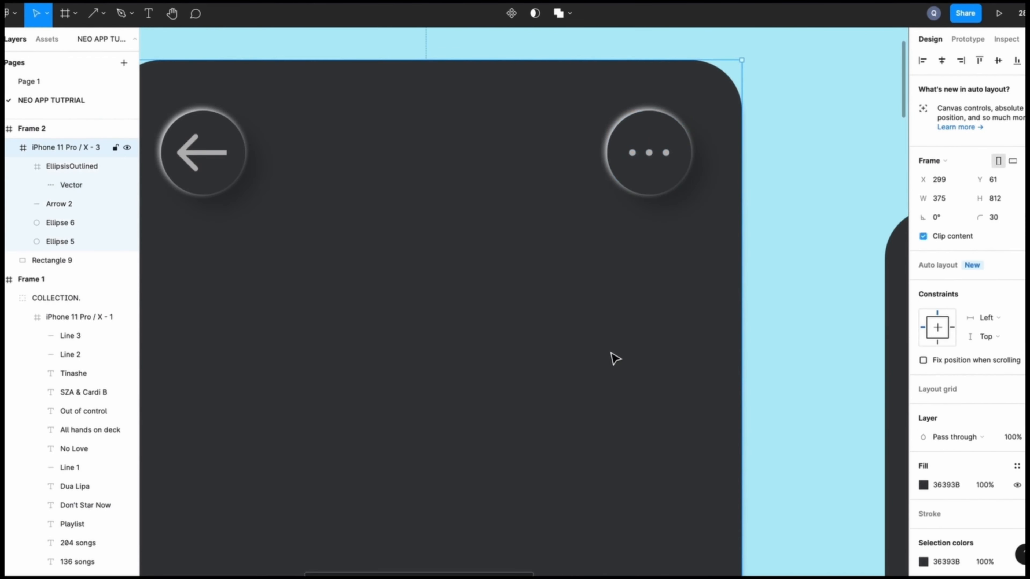
{"action": "scroll", "coordinate": [614, 357], "scroll_direction": "left", "scroll_amount": 2}
{"action": "scroll", "coordinate": [567, 235], "scroll_direction": "down", "scroll_amount": 3}
{"action": "scroll", "coordinate": [567, 234], "scroll_direction": "down", "scroll_amount": 2}
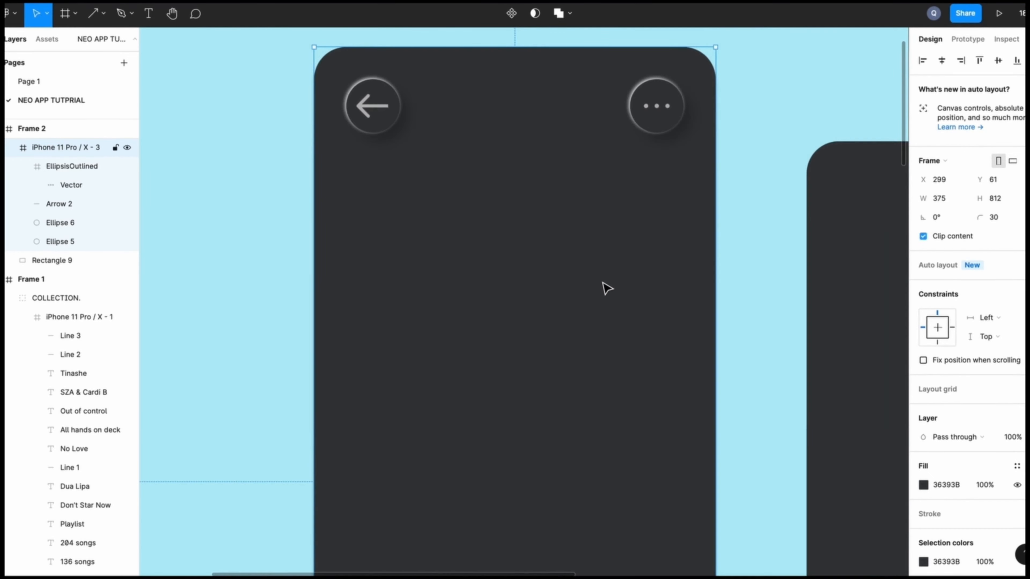
{"action": "key", "text": "t"}
{"action": "left_click", "coordinate": [479, 104]}
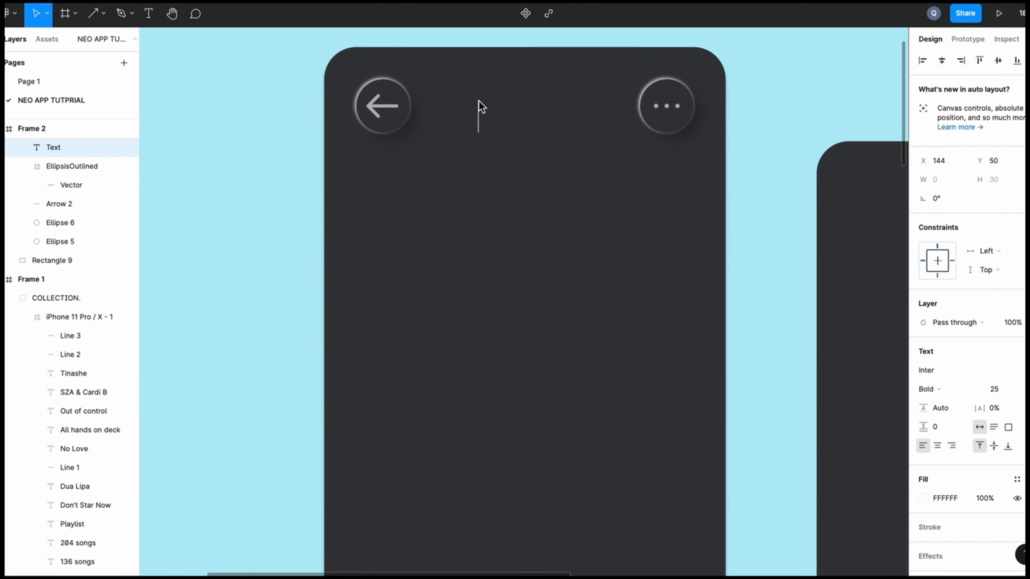
{"action": "type", "text": "Playing"}
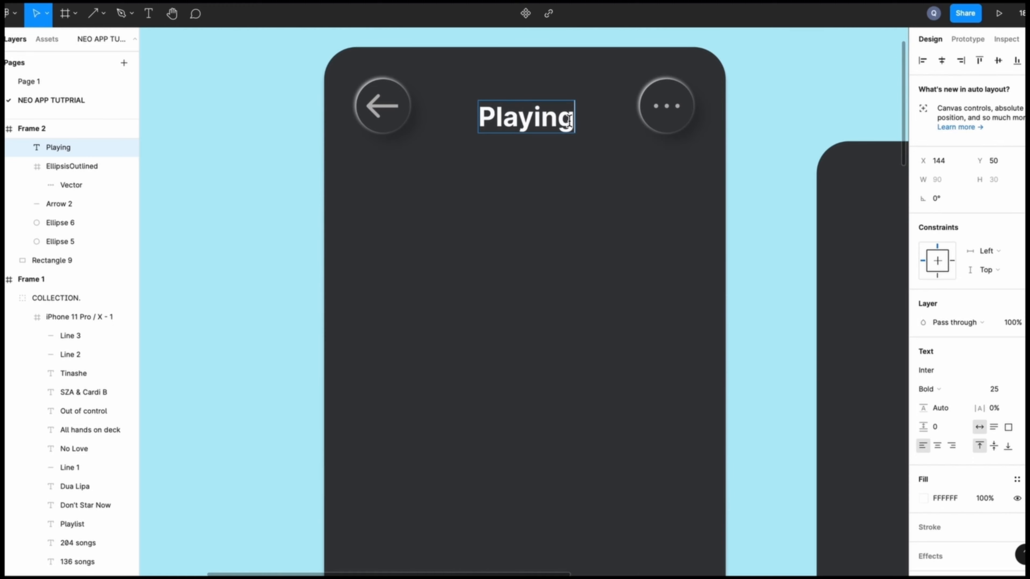
Step: Set the "Playing" heading's fill colour to grey B7B7B7
{"action": "left_click_drag", "start_coordinate": [571, 122], "coordinate": [467, 125]}
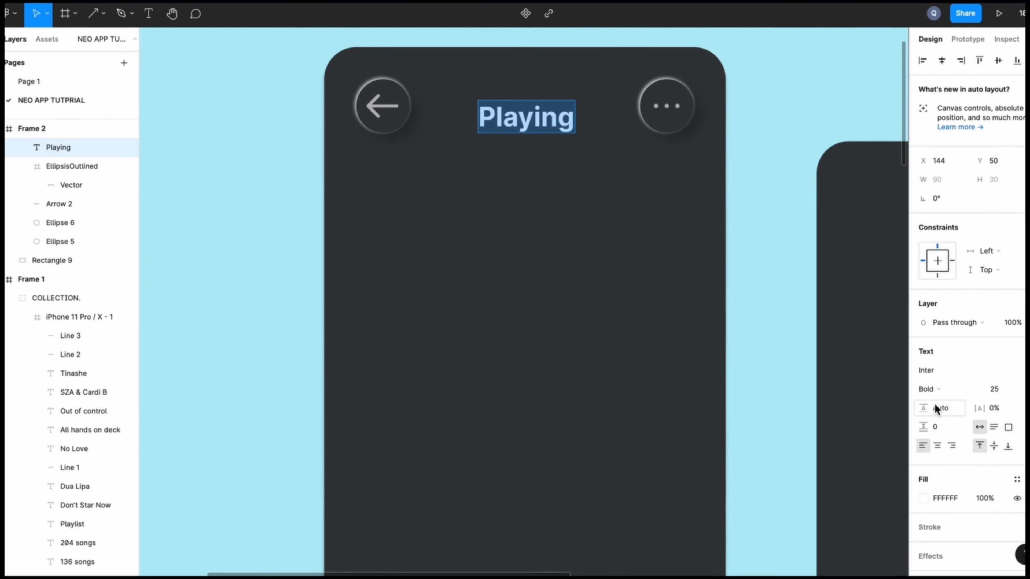
{"action": "left_click", "coordinate": [926, 499]}
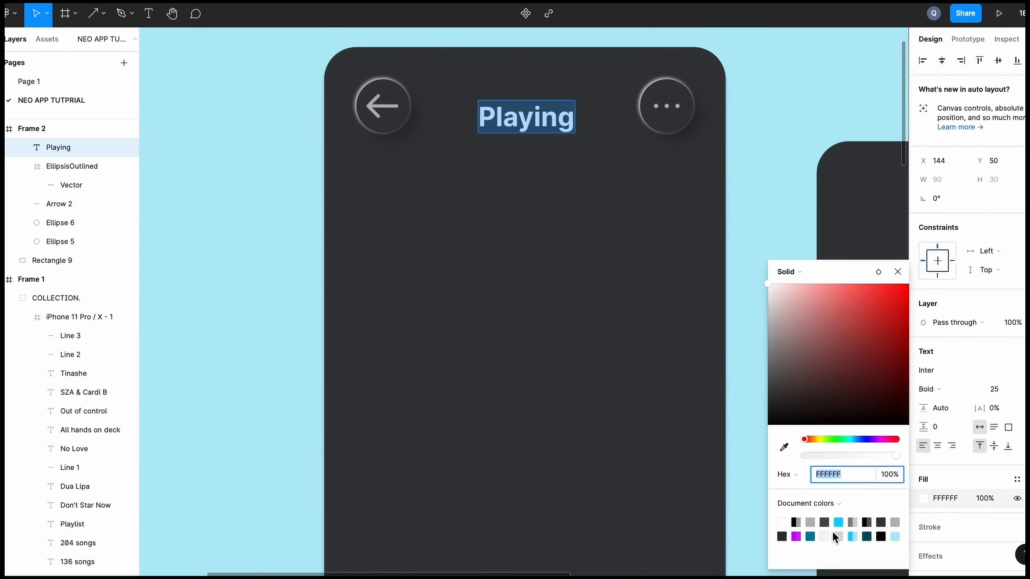
{"action": "left_click", "coordinate": [810, 524]}
{"action": "left_click", "coordinate": [593, 280]}
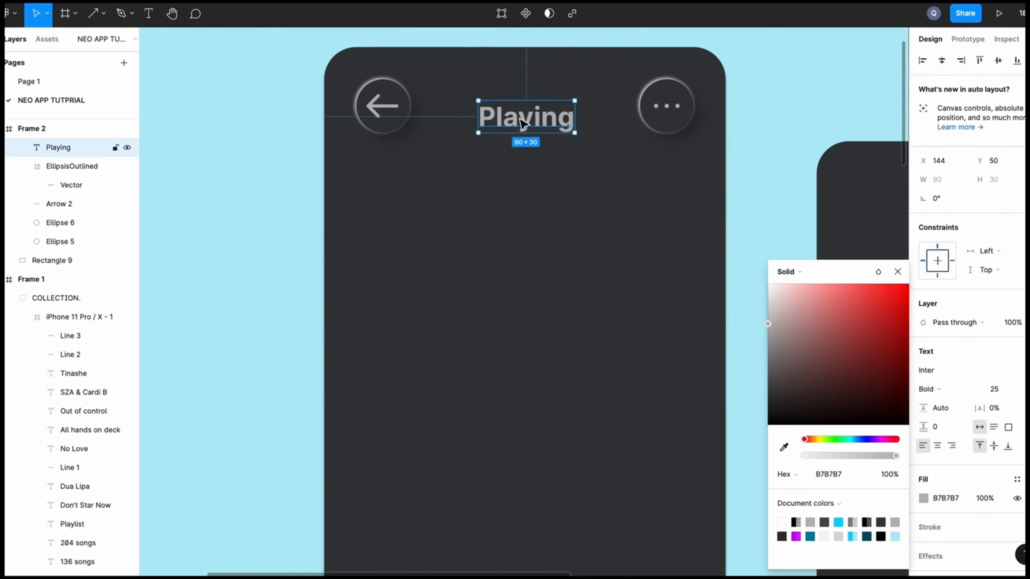
Step: Nudge the "Playing" heading up to Y 40 to line it up with the circular buttons
{"action": "key", "text": "alt+Up"}
{"action": "key", "text": "alt+Up"}
{"action": "key", "text": "alt+Up"}
{"action": "key", "text": "alt+Up"}
{"action": "key", "text": "alt+Up"}
{"action": "key", "text": "alt+Up"}
{"action": "key", "text": "alt+Up"}
{"action": "key", "text": "alt+Up"}
{"action": "key", "text": "alt+Up"}
{"action": "key", "text": "alt+Up"}
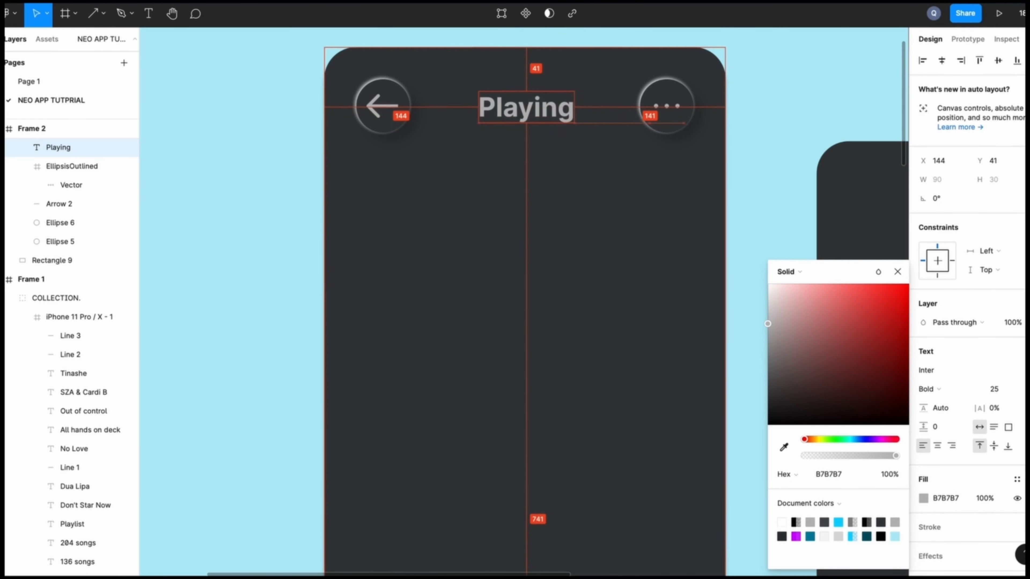
{"action": "key", "text": "alt+Up"}
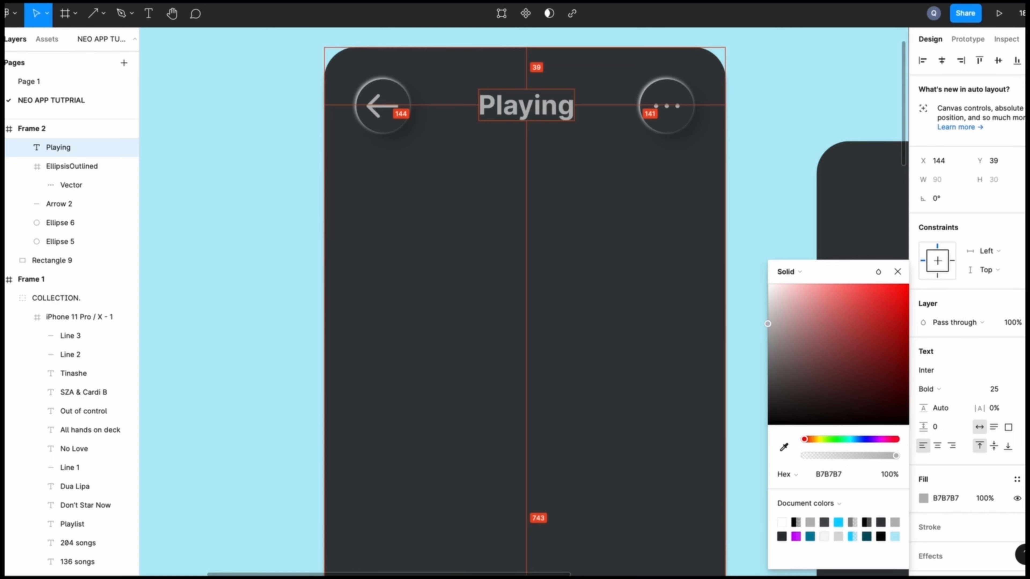
{"action": "key", "text": "alt+Down"}
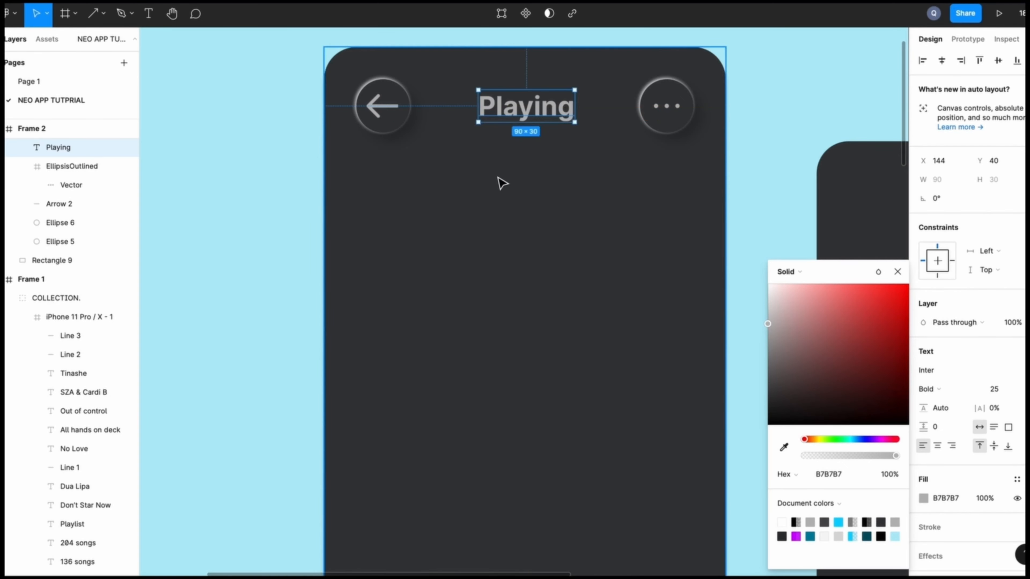
{"action": "key", "text": "Escape"}
{"action": "scroll", "coordinate": [502, 184], "scroll_direction": "down", "scroll_amount": 2}
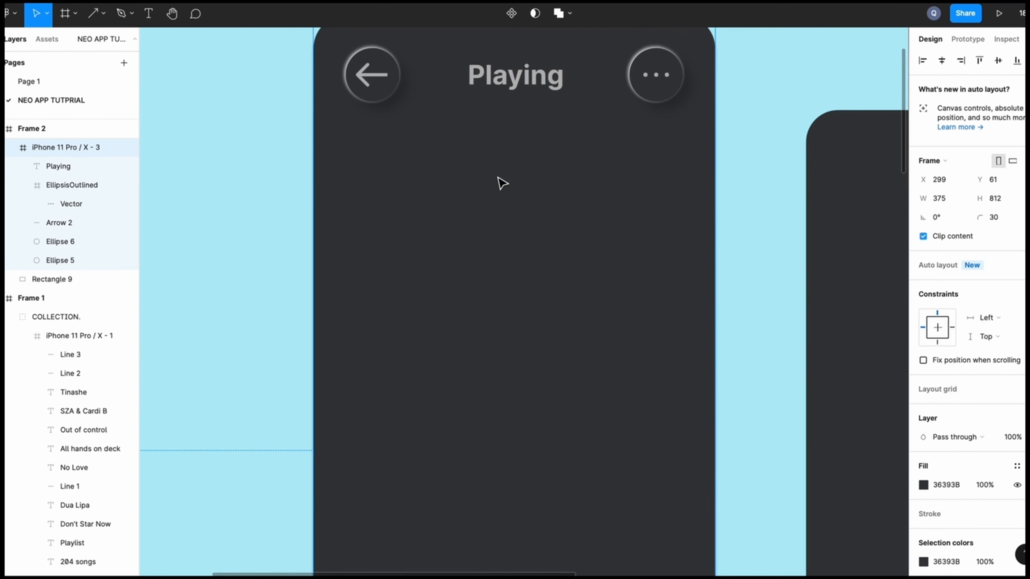
{"action": "scroll", "coordinate": [502, 183], "scroll_direction": "down", "scroll_amount": 2}
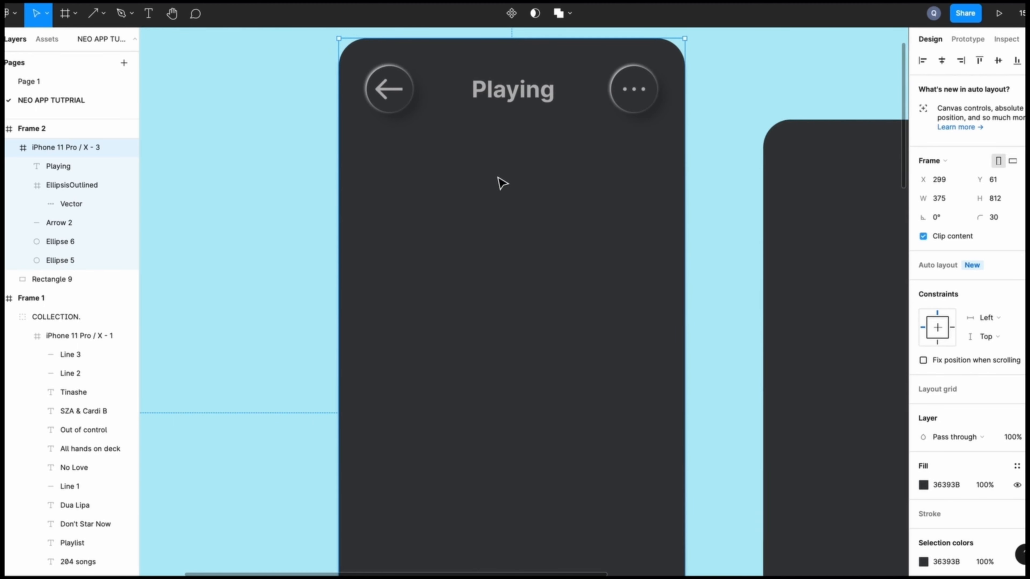
Step: Draw a square below the "Playing" heading in the left phone frame, 210 × 210 with corner radius 30
{"action": "left_click", "coordinate": [103, 14]}
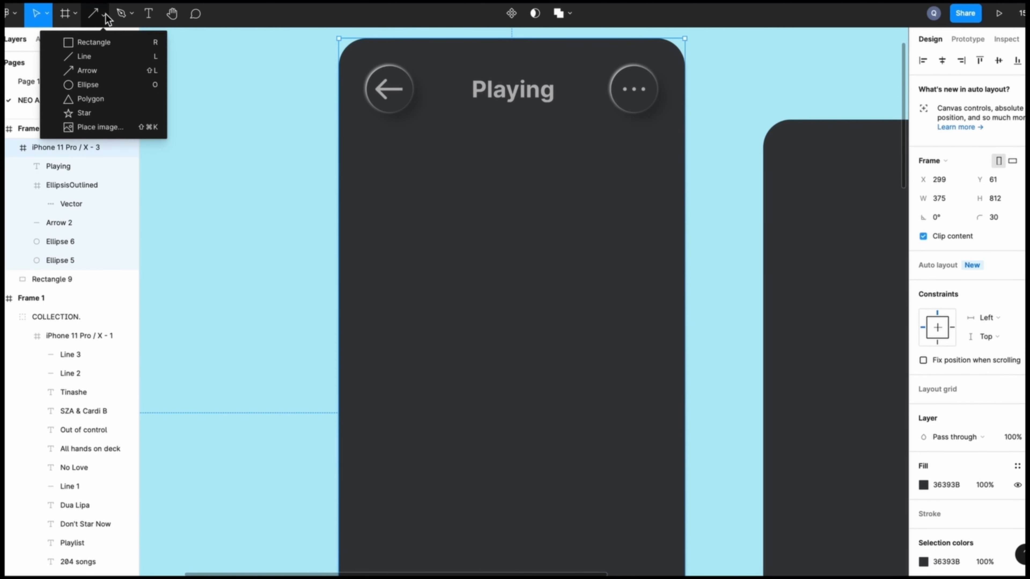
{"action": "left_click", "coordinate": [96, 44]}
{"action": "mouse_move", "coordinate": [407, 198]}
{"action": "left_mouse_down"}
{"action": "mouse_move", "coordinate": [561, 380]}
{"action": "mouse_move", "coordinate": [611, 380]}
{"action": "left_mouse_up"}
{"action": "left_click", "coordinate": [949, 179]}
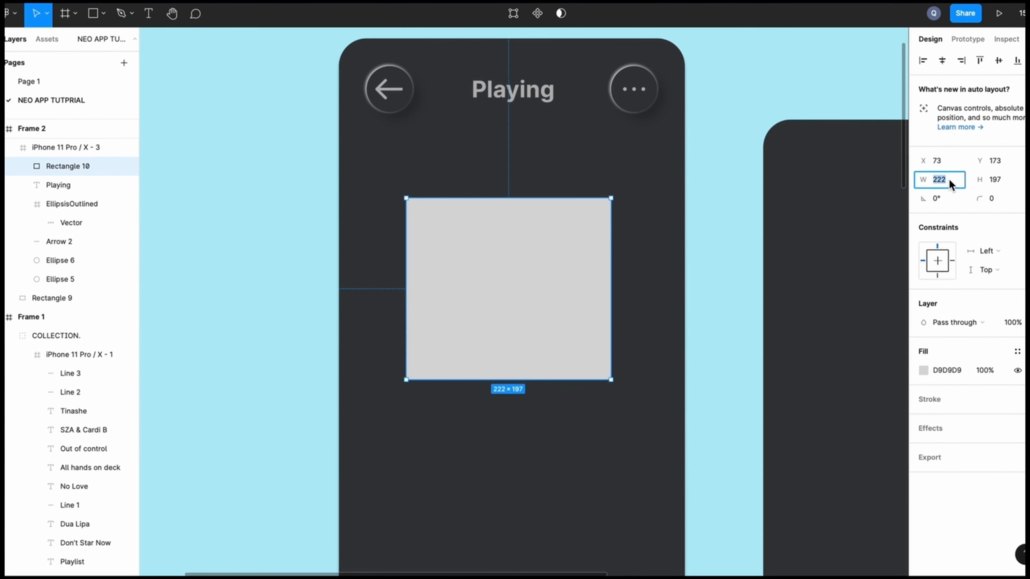
{"action": "type", "text": "210"}
{"action": "key", "text": "Return"}
{"action": "left_click", "coordinate": [1007, 181]}
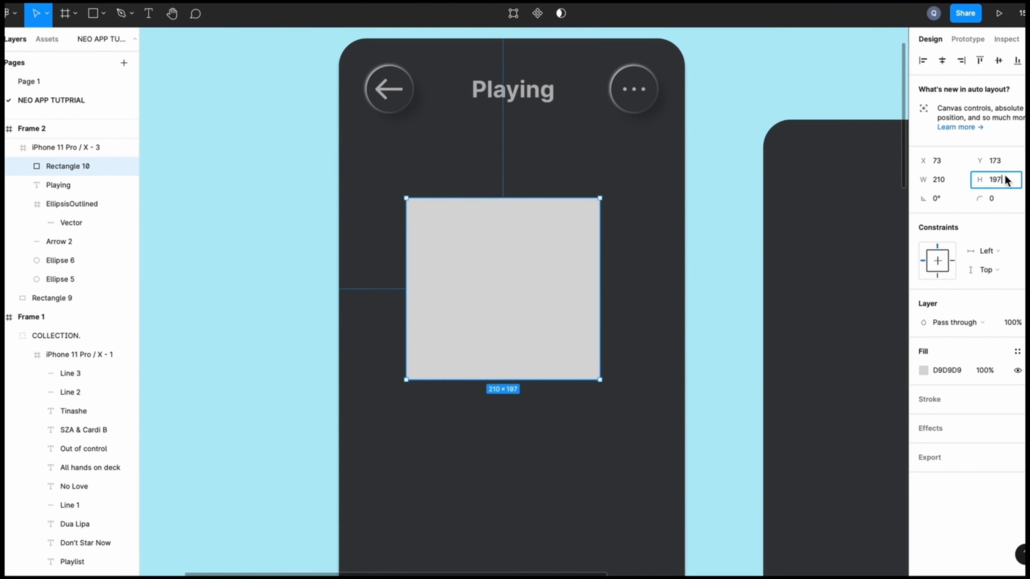
{"action": "key", "text": "Return"}
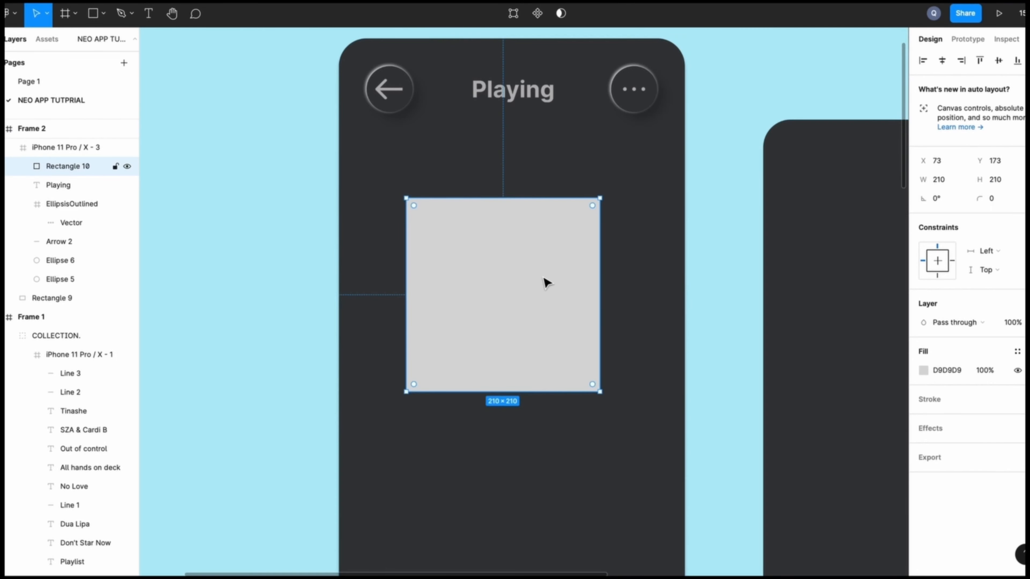
{"action": "left_click_drag", "start_coordinate": [593, 206], "coordinate": [571, 224]}
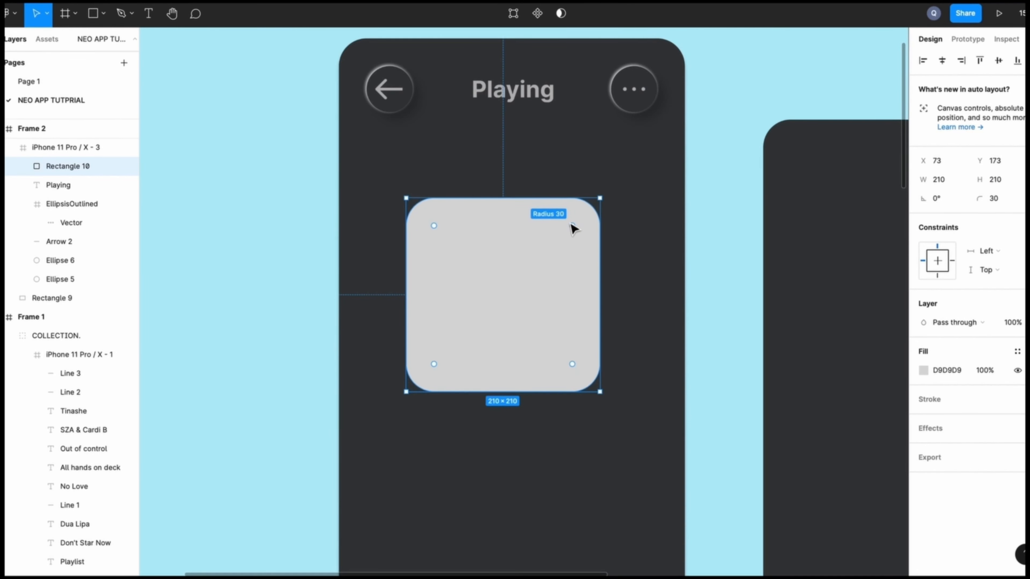
{"action": "left_click", "coordinate": [616, 270]}
Step: Move the rounded square up and centre it in the phone frame at X 82, Y 144
{"action": "left_click_drag", "start_coordinate": [523, 278], "coordinate": [525, 251]}
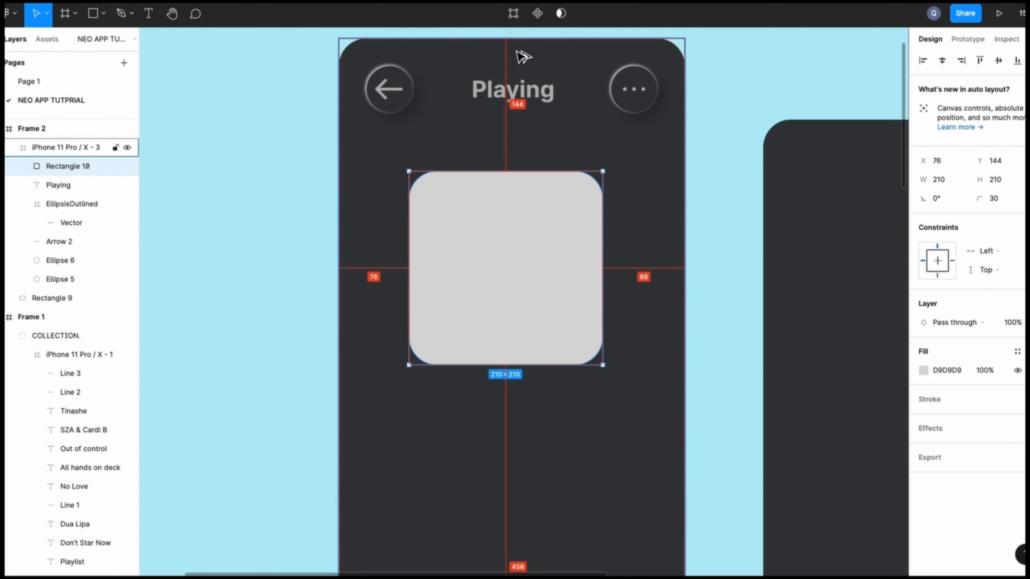
{"action": "key", "text": "Right"}
{"action": "key", "text": "Right"}
{"action": "key", "text": "Right"}
{"action": "key", "text": "Right"}
{"action": "key", "text": "Right"}
{"action": "key", "text": "Right"}
{"action": "key", "text": "Right"}
{"action": "key", "text": "Left"}
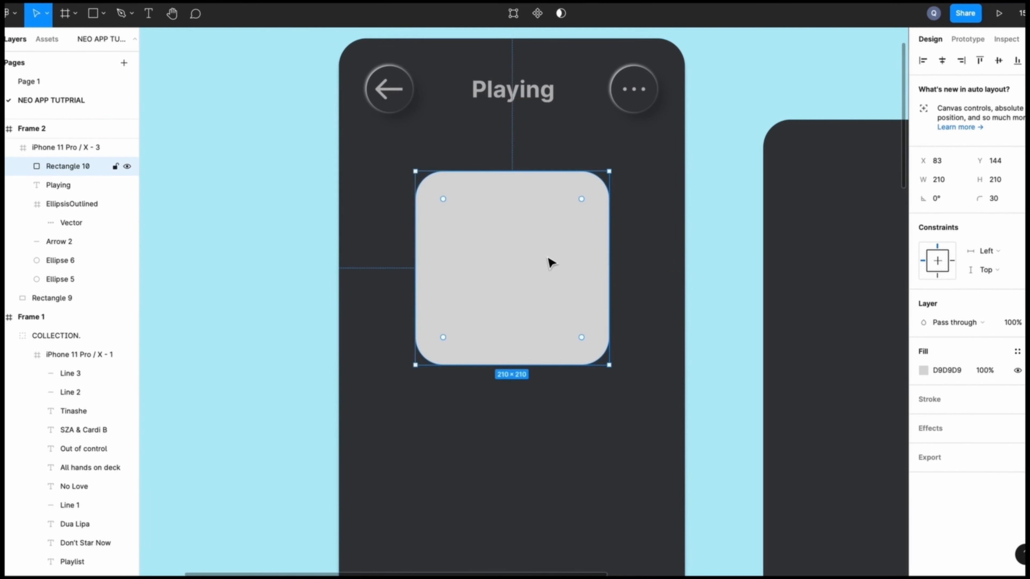
Step: Fill the rounded square with the phone frame's dark colour 36393B by sampling it from the canvas
{"action": "left_click", "coordinate": [571, 414]}
{"action": "left_click", "coordinate": [552, 235]}
{"action": "left_click", "coordinate": [921, 373]}
{"action": "left_click", "coordinate": [784, 447]}
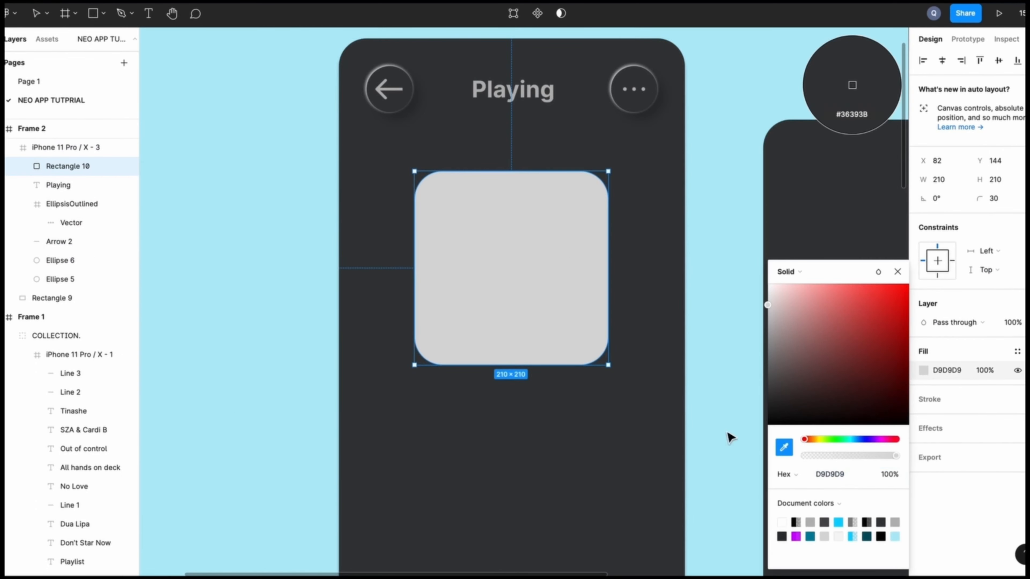
{"action": "left_click", "coordinate": [665, 429]}
{"action": "left_click", "coordinate": [897, 272]}
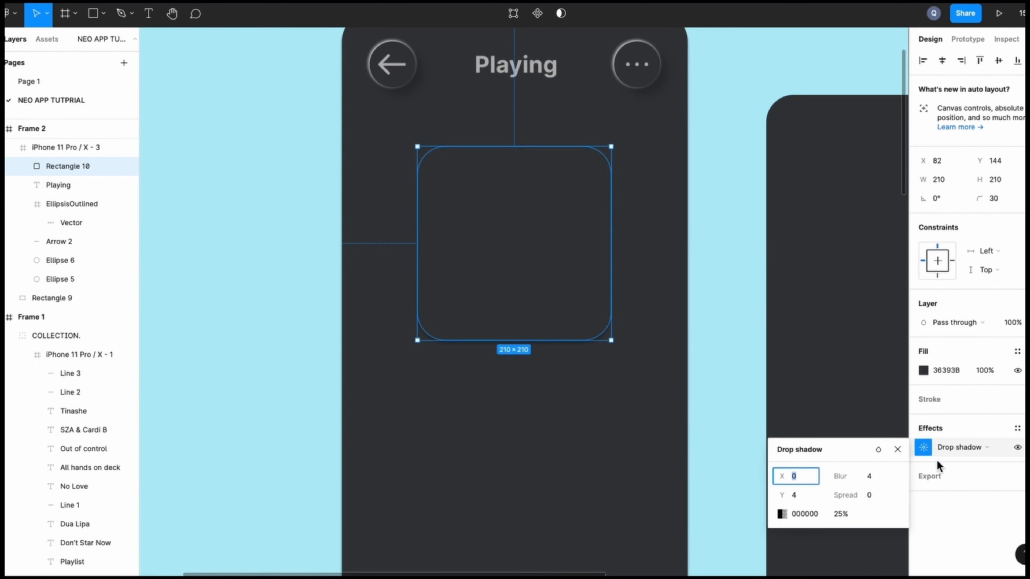
Step: Add two shadow effects to the rounded square, one inner shadow and one drop shadow
{"action": "left_click", "coordinate": [1029, 428]}
{"action": "left_click", "coordinate": [923, 448]}
{"action": "left_click", "coordinate": [897, 450]}
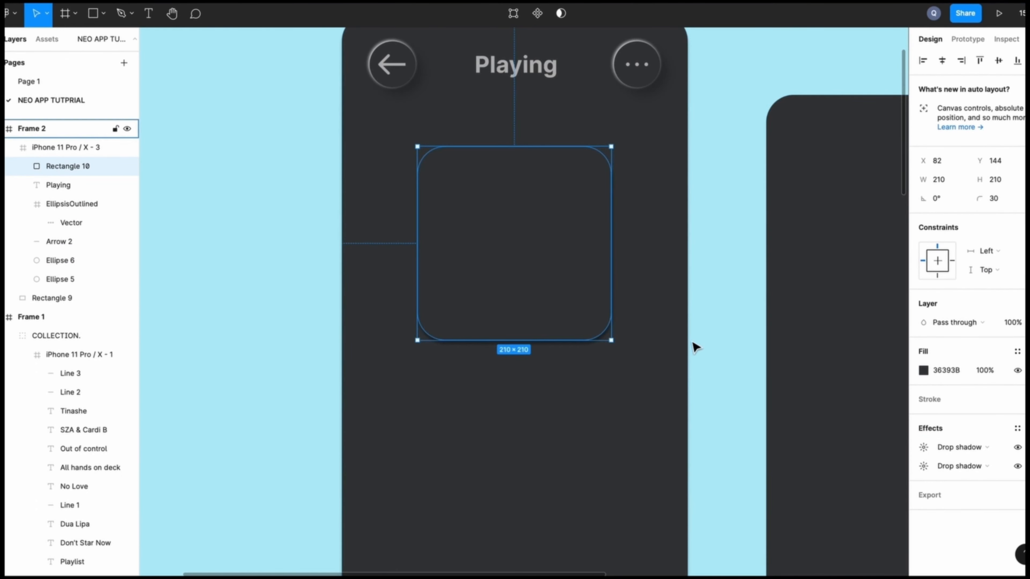
{"action": "left_click", "coordinate": [694, 349]}
{"action": "double_click", "coordinate": [580, 317]}
{"action": "left_click", "coordinate": [923, 447]}
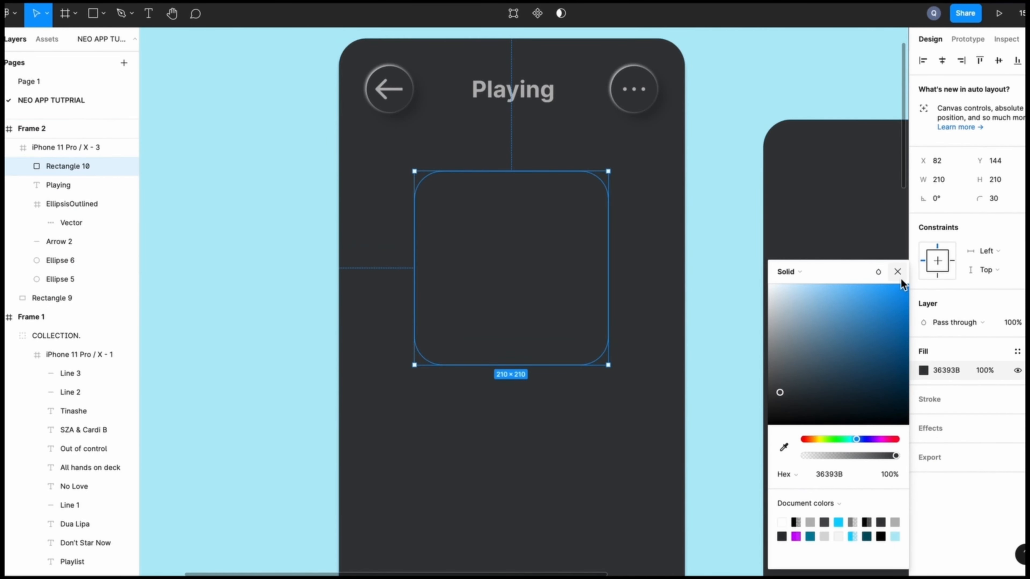
{"action": "left_click", "coordinate": [936, 432]}
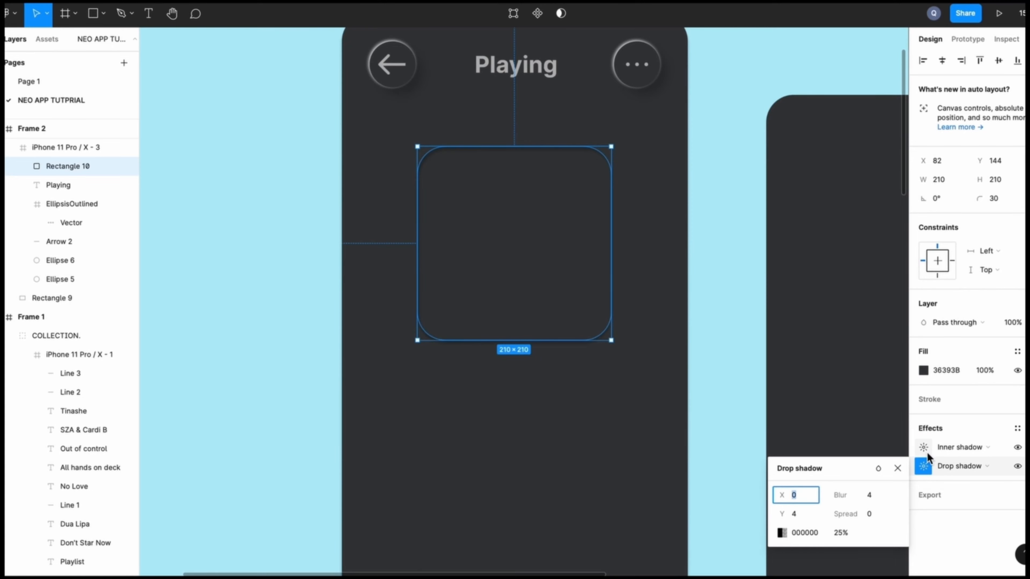
Step: Set the rounded square's inner shadow offset to X 4 and Y 4
{"action": "left_click", "coordinate": [926, 451]}
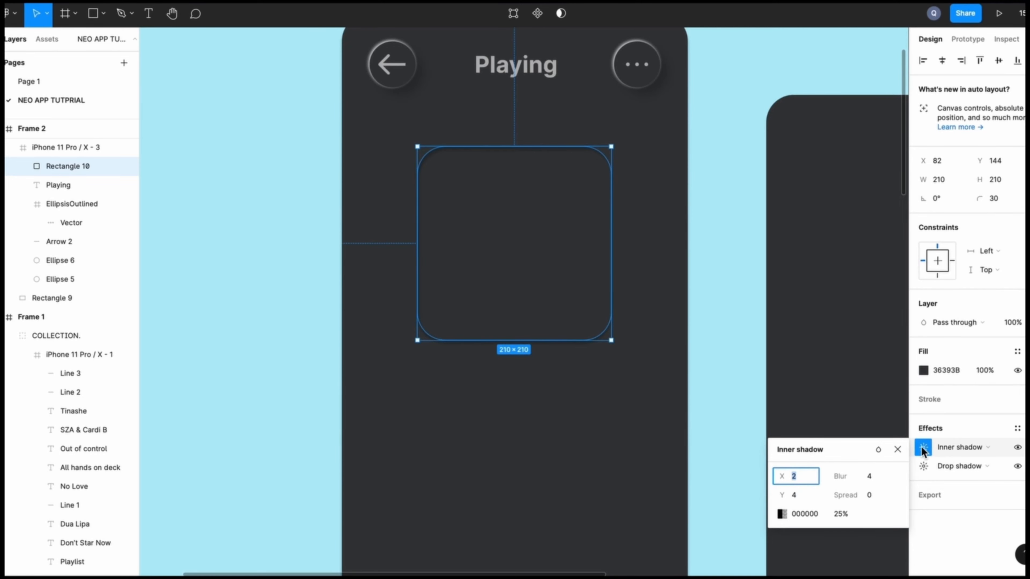
{"action": "left_click", "coordinate": [804, 496]}
{"action": "left_click", "coordinate": [557, 507]}
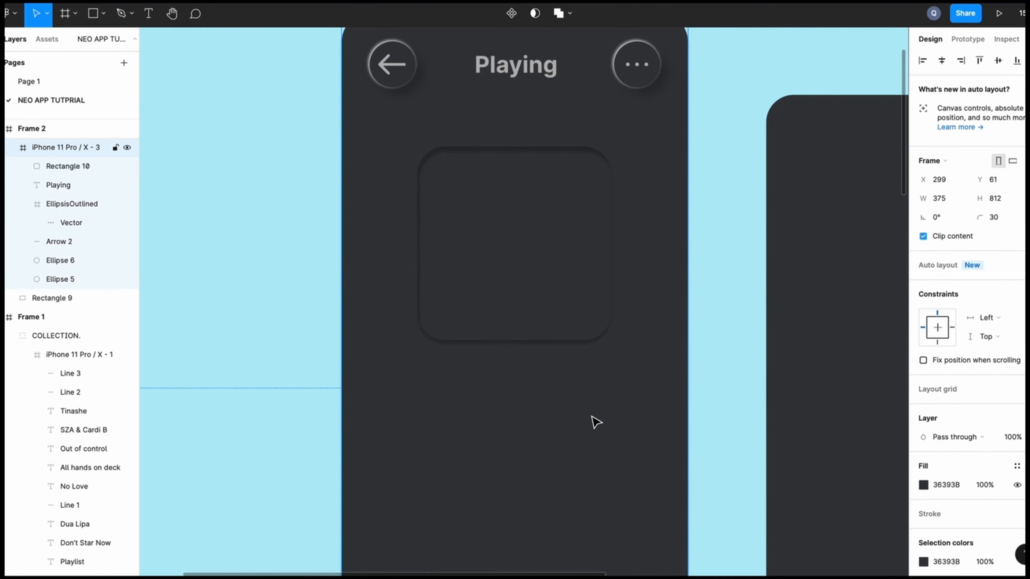
{"action": "left_click", "coordinate": [612, 300]}
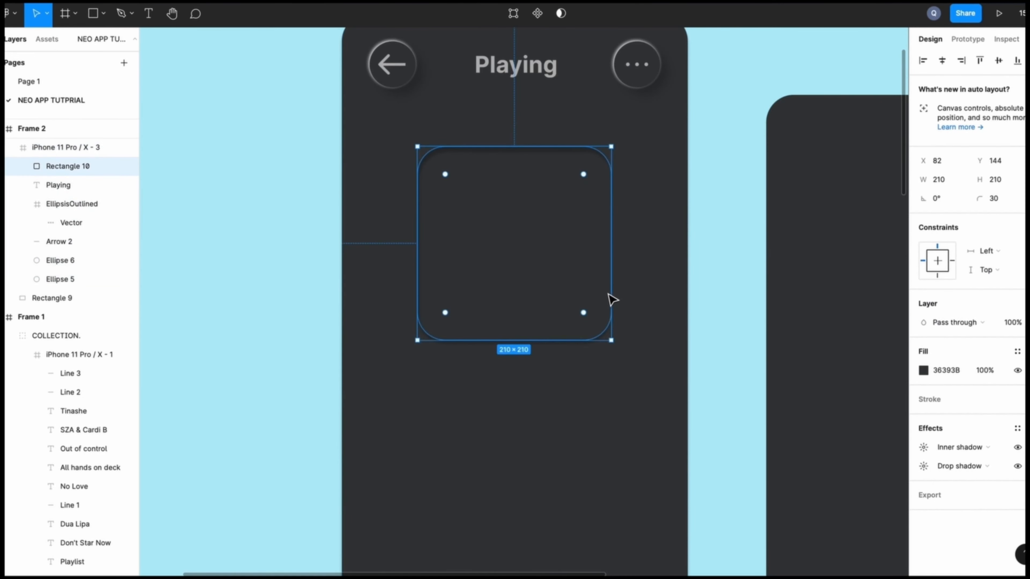
{"action": "left_click", "coordinate": [924, 449]}
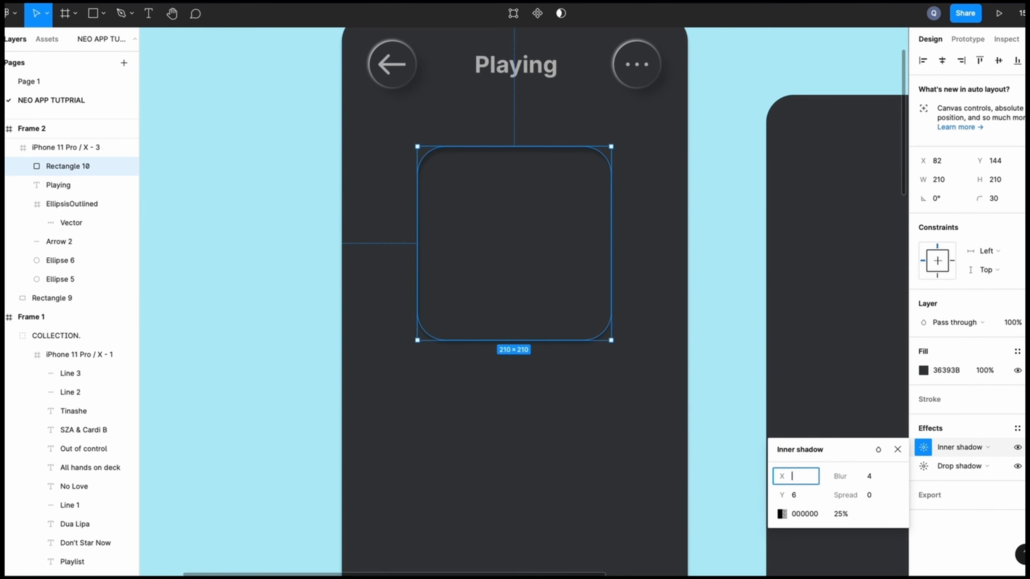
{"action": "type", "text": "4"}
{"action": "left_click", "coordinate": [799, 497]}
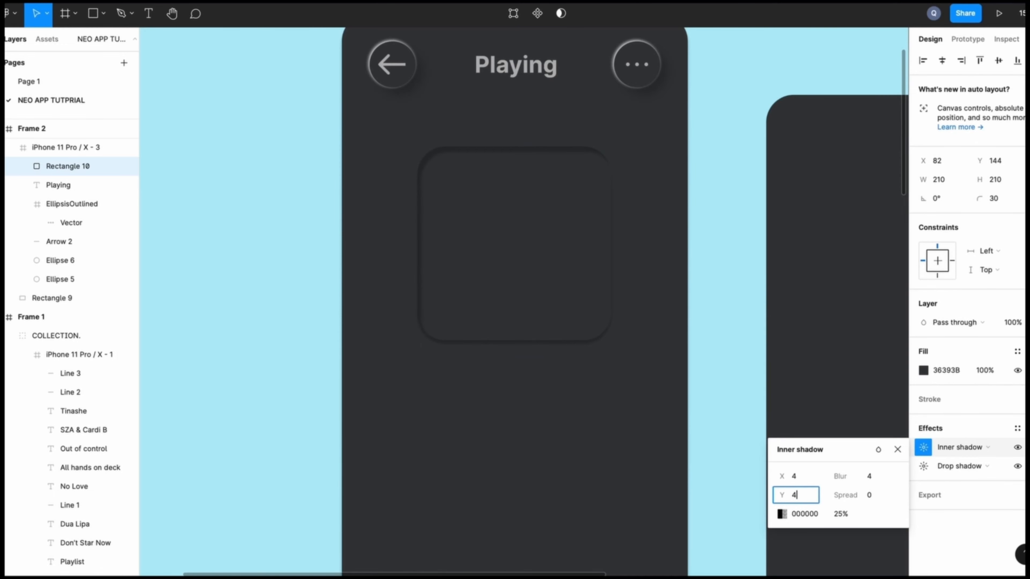
{"action": "left_click", "coordinate": [924, 468]}
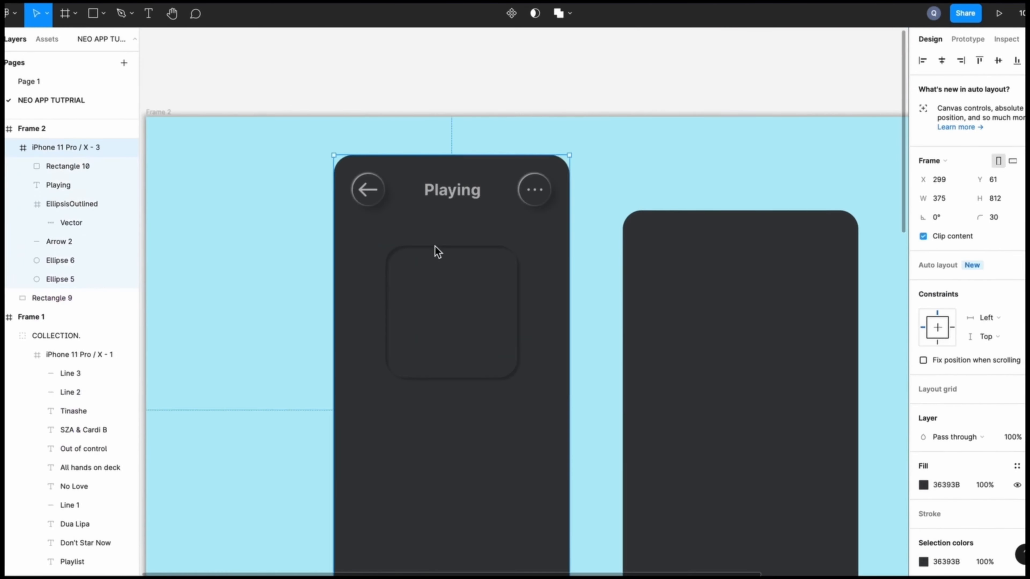
Step: Nudge the rounded square down to about Y 168 in the left phone frame
{"action": "double_click", "coordinate": [436, 249]}
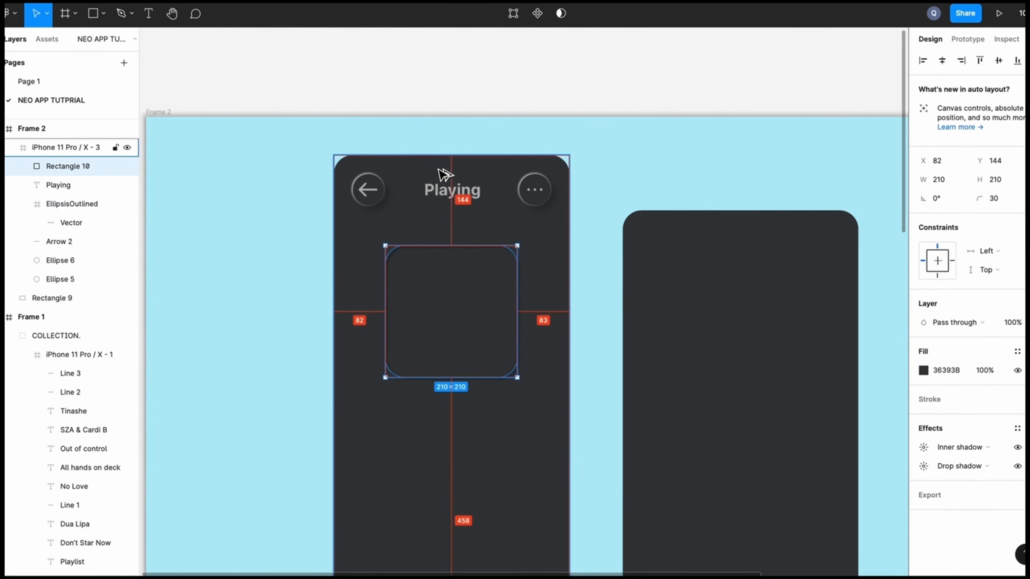
{"action": "key", "text": "alt+Down"}
{"action": "key", "text": "alt+Down"}
{"action": "key", "text": "alt+Down"}
{"action": "key", "text": "alt+Down"}
{"action": "key", "text": "alt+Down"}
{"action": "key", "text": "alt+Down"}
{"action": "key", "text": "alt+Down"}
{"action": "key", "text": "alt+Down"}
{"action": "key", "text": "alt+Down"}
{"action": "key", "text": "alt+Down"}
{"action": "key", "text": "alt+Down"}
{"action": "key", "text": "alt+Down"}
{"action": "key", "text": "alt+Down"}
{"action": "key", "text": "alt+Down"}
{"action": "key", "text": "alt+Down"}
{"action": "key", "text": "alt+Down"}
{"action": "key", "text": "alt+Down"}
{"action": "key", "text": "alt+Down"}
{"action": "key", "text": "alt+Down"}
{"action": "key", "text": "alt+Down"}
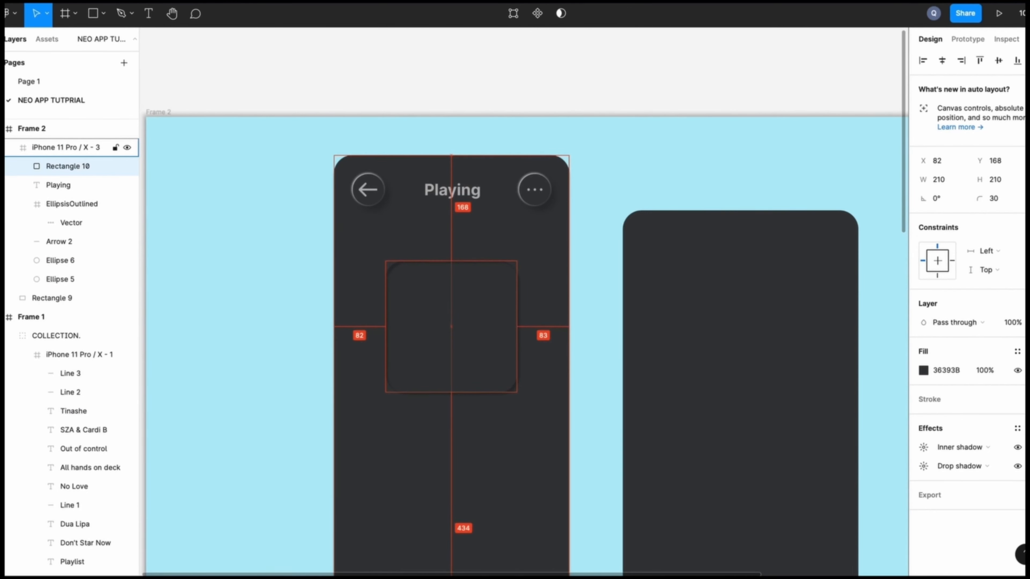
{"action": "left_click", "coordinate": [327, 291]}
{"action": "scroll", "coordinate": [494, 306], "scroll_direction": "down", "scroll_amount": 1}
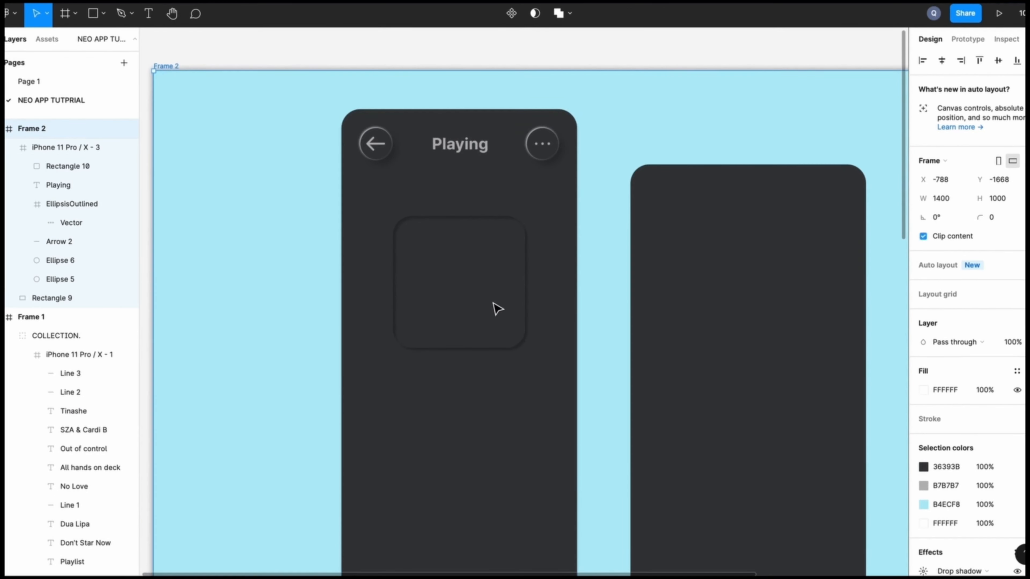
{"action": "scroll", "coordinate": [763, 357], "scroll_direction": "up", "scroll_amount": 4}
{"action": "scroll", "coordinate": [763, 357], "scroll_direction": "left", "scroll_amount": 4}
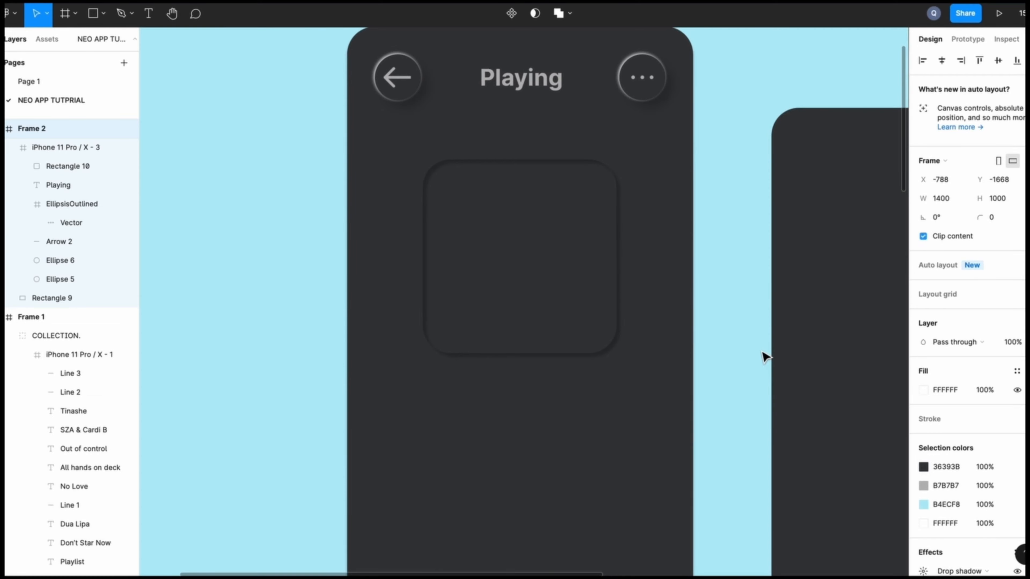
Step: Move the rounded square down to Y 170, checking its distances to the phone frame's edges
{"action": "left_click", "coordinate": [536, 346]}
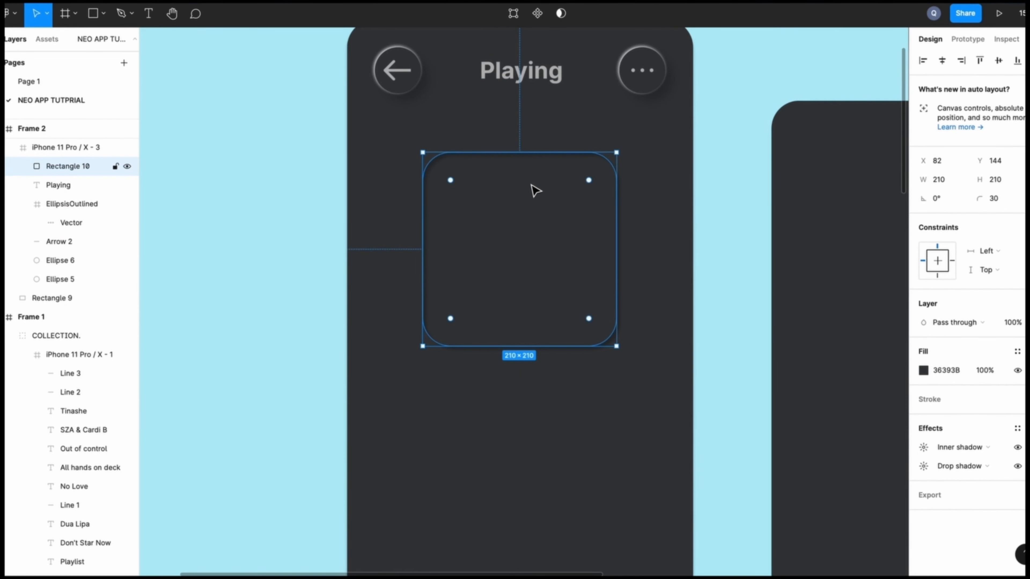
{"action": "left_click", "coordinate": [744, 275]}
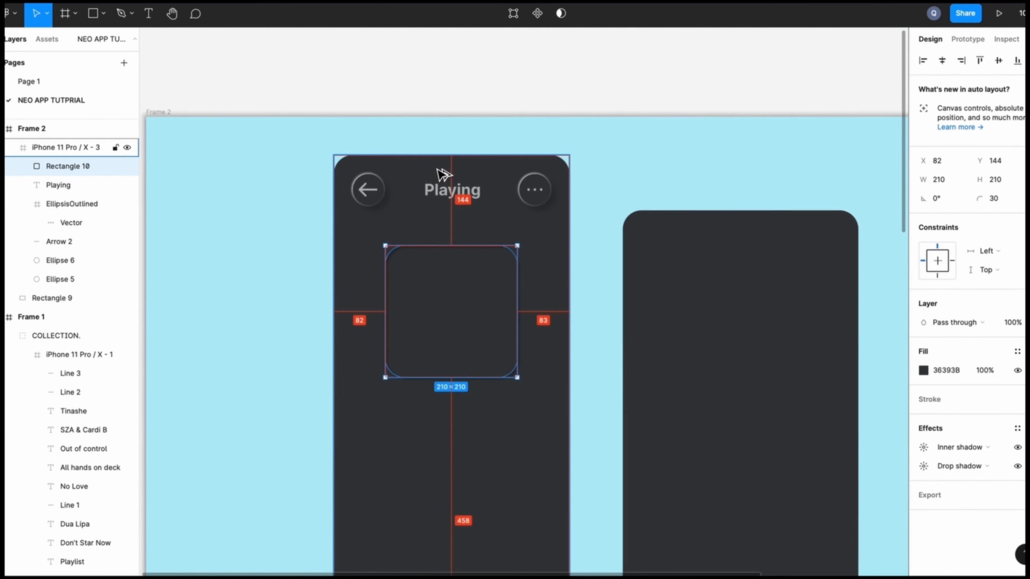
{"action": "key", "text": "Down"}
{"action": "key", "text": "Down"}
{"action": "key", "text": "Down"}
{"action": "key", "text": "Down"}
{"action": "key", "text": "Down"}
{"action": "key", "text": "Down"}
{"action": "key", "text": "Down"}
{"action": "key", "text": "Down"}
{"action": "key", "text": "Down"}
{"action": "key", "text": "Down"}
{"action": "key", "text": "Down"}
{"action": "key", "text": "Down"}
{"action": "key", "text": "Down"}
{"action": "key", "text": "Down"}
{"action": "key", "text": "Down"}
{"action": "key", "text": "Down"}
{"action": "key", "text": "Down"}
{"action": "key", "text": "Down"}
{"action": "key", "text": "Down"}
{"action": "key", "text": "Down"}
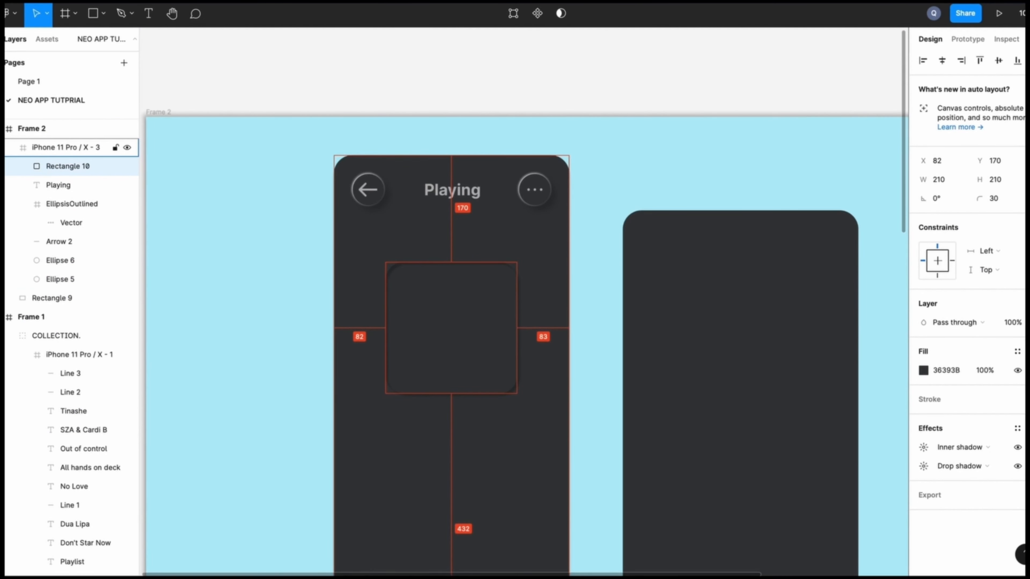
{"action": "left_click", "coordinate": [301, 264]}
{"action": "scroll", "coordinate": [494, 306], "scroll_direction": "down", "scroll_amount": 2}
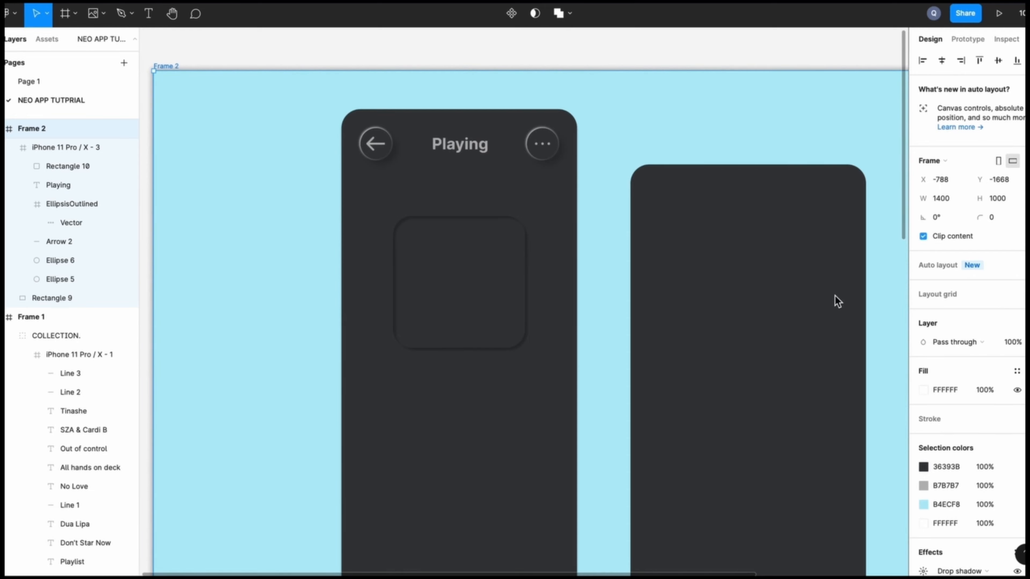
Step: Place the concert photo of the singer and guitarist from the June 22 Figma folder into the rounded square
{"action": "left_click", "coordinate": [105, 14]}
{"action": "left_click", "coordinate": [122, 132]}
{"action": "left_click", "coordinate": [226, 133]}
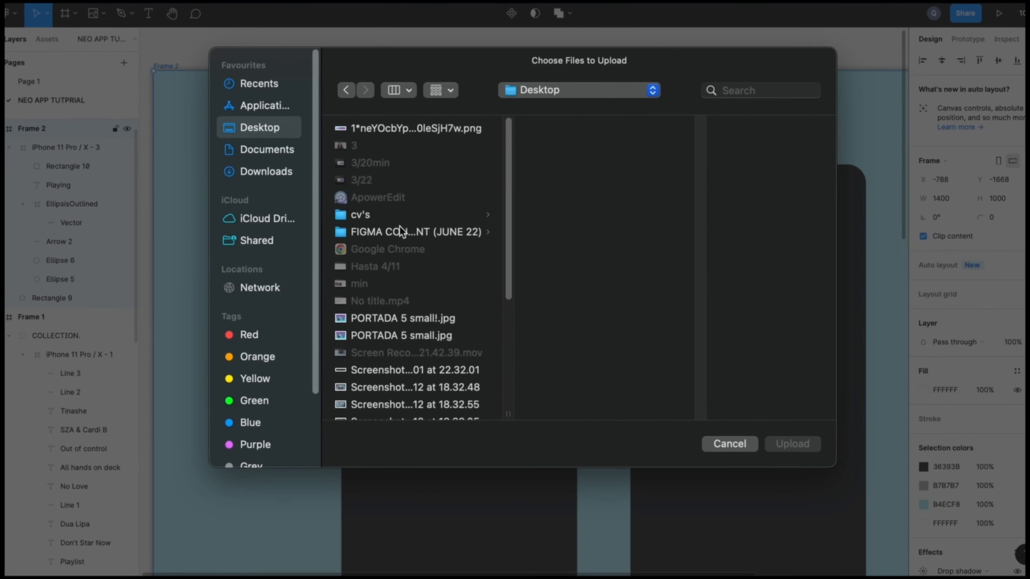
{"action": "left_click", "coordinate": [399, 229]}
{"action": "left_click", "coordinate": [575, 128]}
{"action": "key", "text": "Down"}
{"action": "key", "text": "Down"}
{"action": "key", "text": "Return"}
{"action": "left_click", "coordinate": [431, 269]}
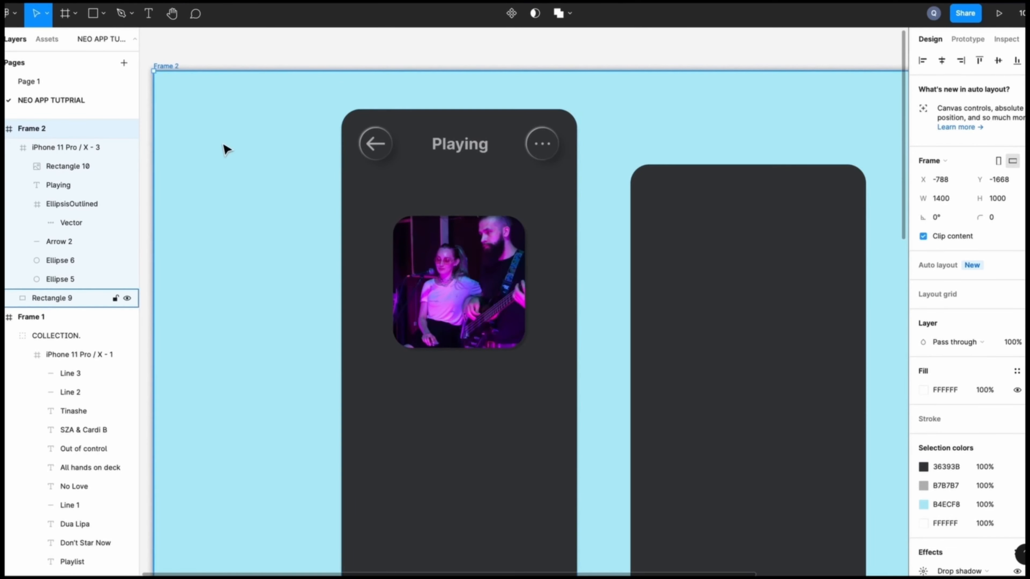
Step: Draw a new rectangle over the concert photo and size it to 215 × 215
{"action": "left_click", "coordinate": [104, 13]}
{"action": "left_click", "coordinate": [111, 43]}
{"action": "mouse_move", "coordinate": [384, 216]}
{"action": "left_mouse_down"}
{"action": "mouse_move", "coordinate": [488, 295]}
{"action": "mouse_move", "coordinate": [536, 352]}
{"action": "left_mouse_up"}
{"action": "left_click", "coordinate": [939, 180]}
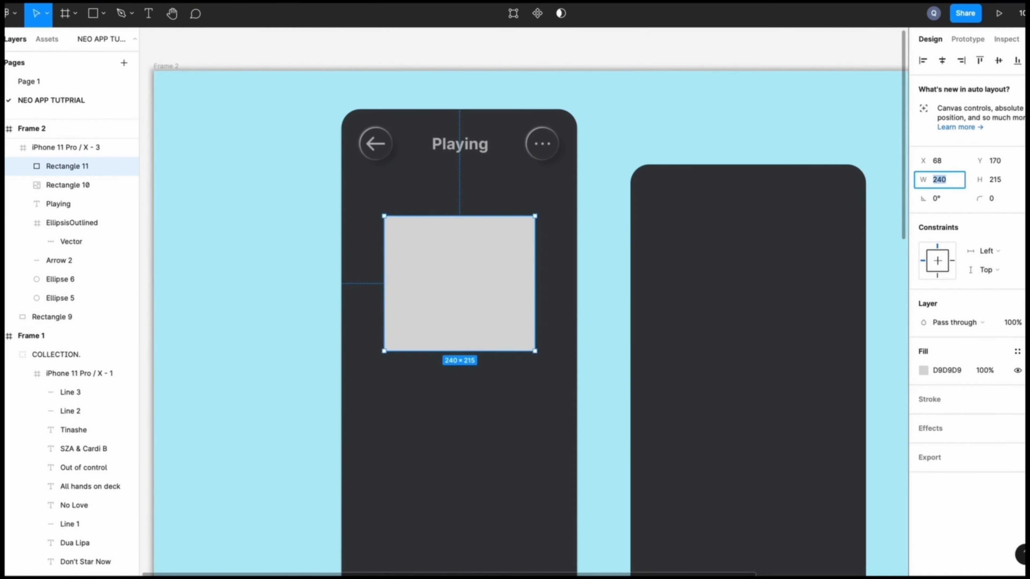
{"action": "type", "text": "215"}
{"action": "key", "text": "Return"}
Step: Align the new square over the photo at X 79, Y 171 and give it a corner radius of 30
{"action": "key", "text": "shift+Right"}
{"action": "key", "text": "Right"}
{"action": "key", "text": "Down"}
{"action": "key", "text": "Down"}
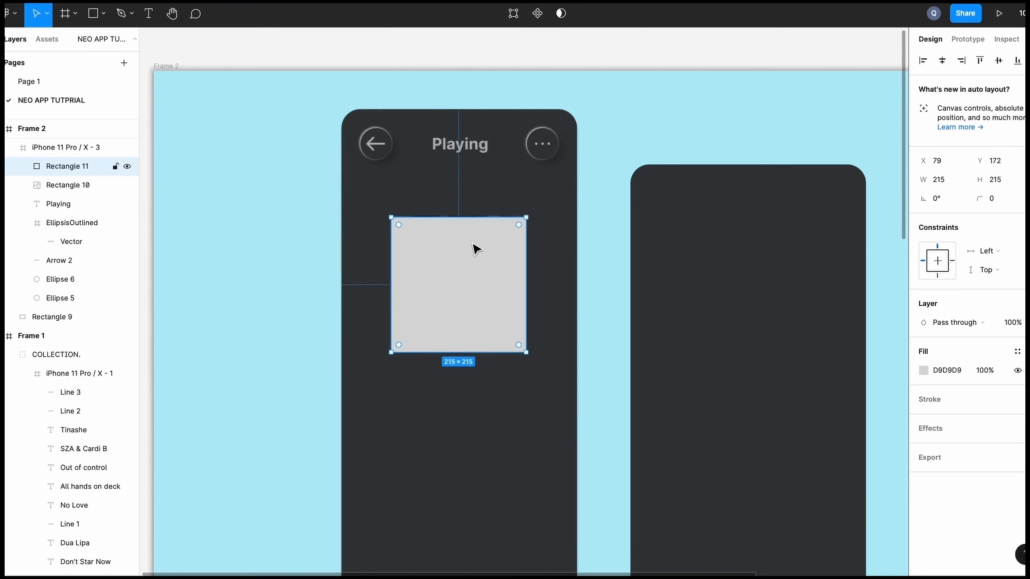
{"action": "key", "text": "Up"}
{"action": "left_click", "coordinate": [992, 198]}
{"action": "type", "text": "30"}
{"action": "key", "text": "Return"}
Step: Set the covering square's fill to 36393B and add a drop shadow to it
{"action": "left_click", "coordinate": [924, 371]}
{"action": "key", "text": "ctrl+c"}
{"action": "left_click", "coordinate": [493, 422]}
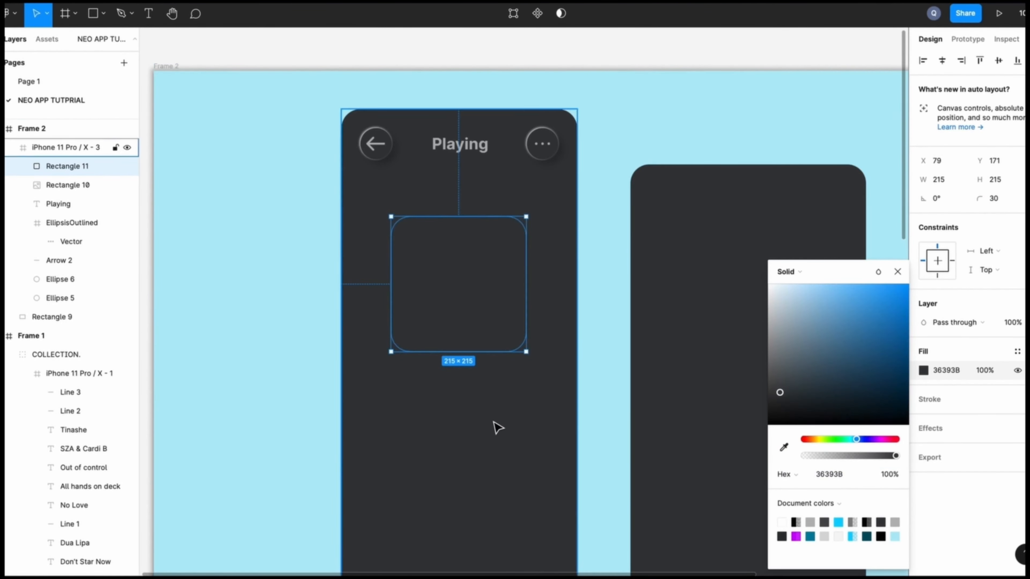
{"action": "left_click", "coordinate": [945, 429]}
{"action": "left_click", "coordinate": [945, 428]}
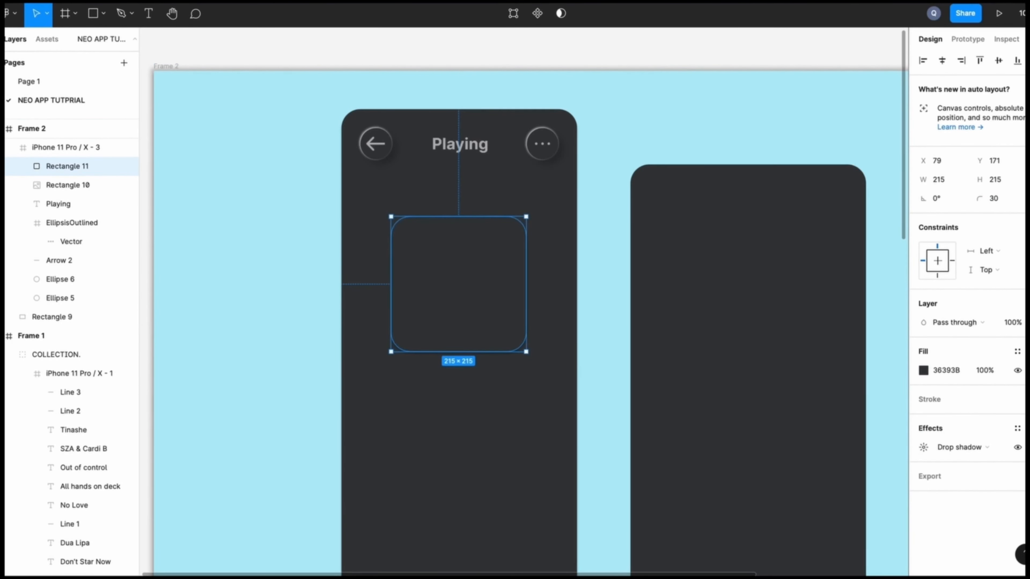
Step: Add a second shadow to the covering square and change one of the two to an inner shadow
{"action": "left_click", "coordinate": [1029, 428]}
{"action": "left_click", "coordinate": [976, 446]}
{"action": "left_click", "coordinate": [975, 433]}
Step: Try enlarging the covering square to about 220 × 223, and undo the resize and its second shadow
{"action": "left_click_drag", "start_coordinate": [392, 216], "coordinate": [388, 212]}
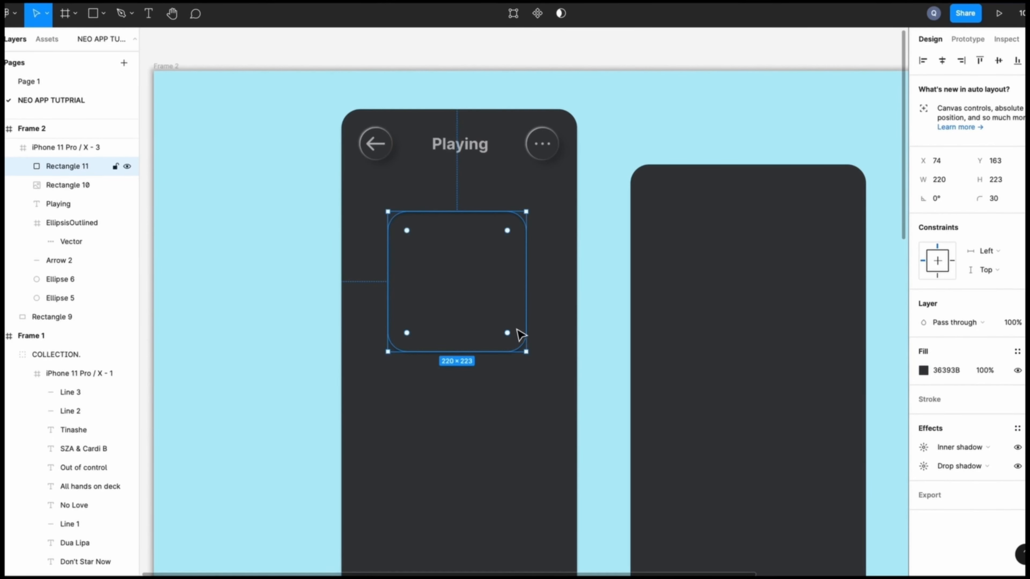
{"action": "key", "text": "ctrl+z"}
{"action": "key", "text": "ctrl+z"}
{"action": "key", "text": "ctrl+z"}
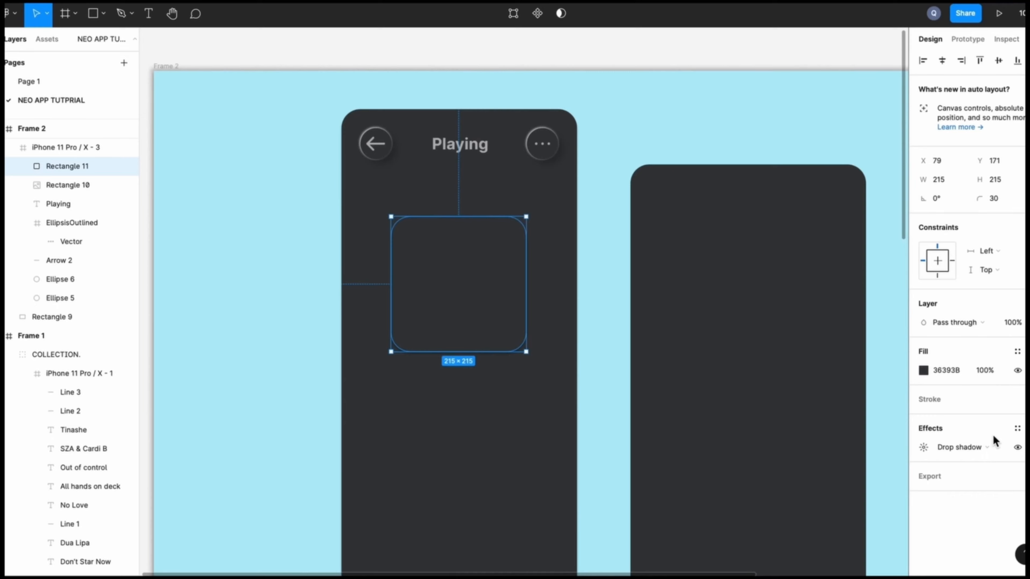
Step: Add a second effect to the square covering the photo and set it to Inner shadow
{"action": "left_click", "coordinate": [1029, 429]}
{"action": "left_click", "coordinate": [977, 446]}
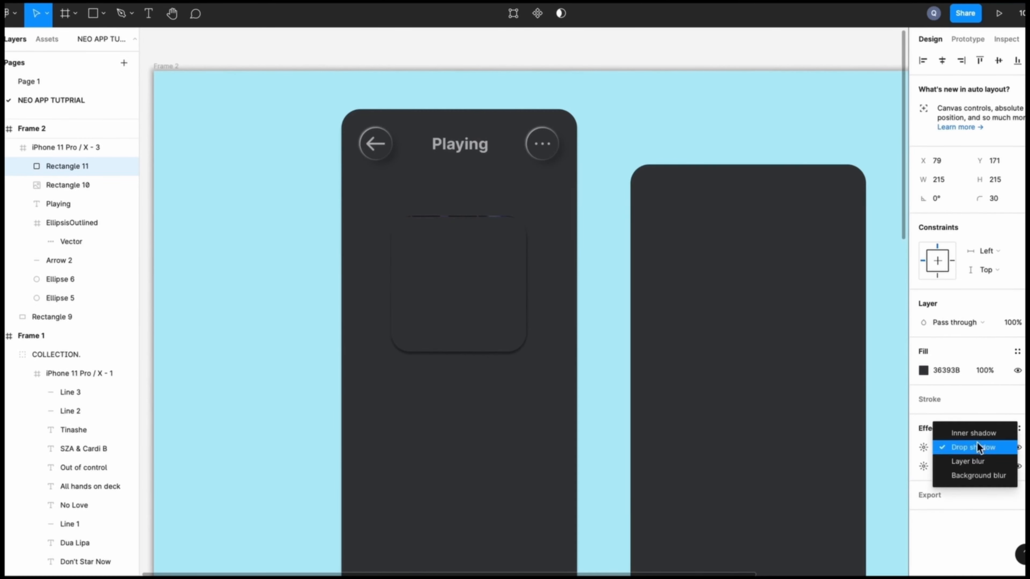
{"action": "left_click", "coordinate": [976, 433]}
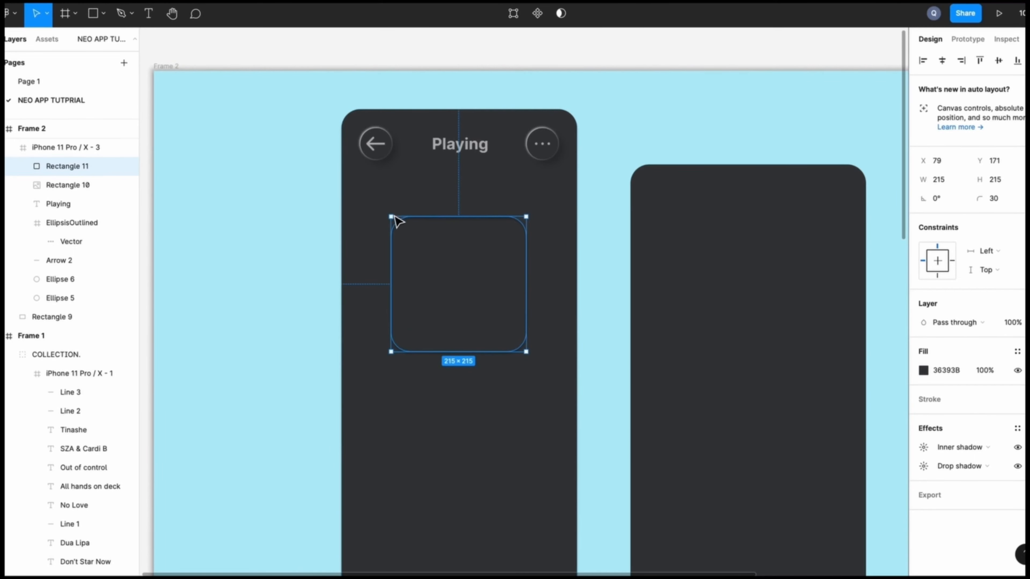
Step: Enlarge the covering square to 230 × 224 at X 74, Y 163 and send it behind the photo
{"action": "left_click_drag", "start_coordinate": [392, 217], "coordinate": [388, 213]}
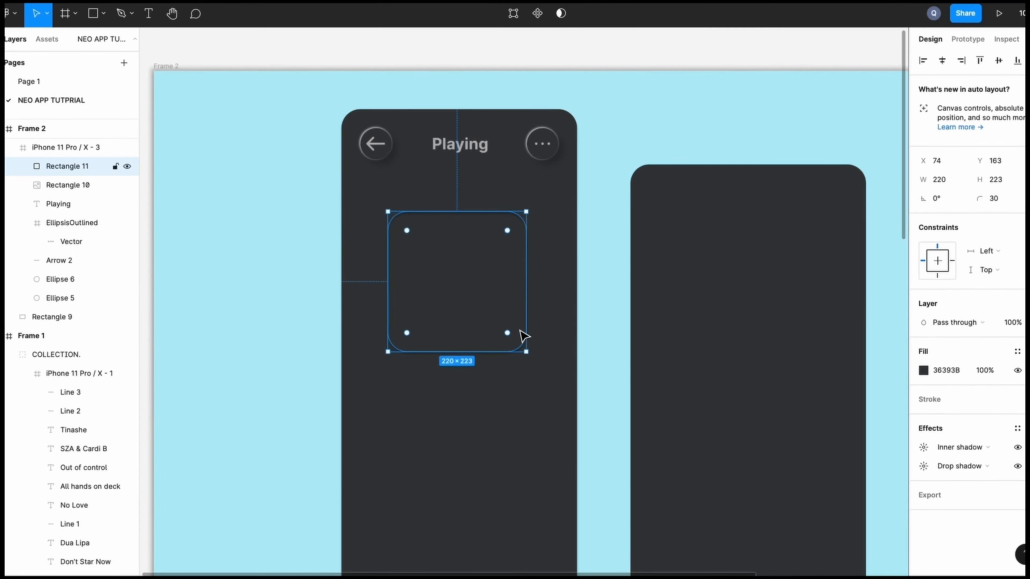
{"action": "left_click", "coordinate": [474, 272]}
{"action": "left_click", "coordinate": [474, 272]}
{"action": "right_click", "coordinate": [472, 272]}
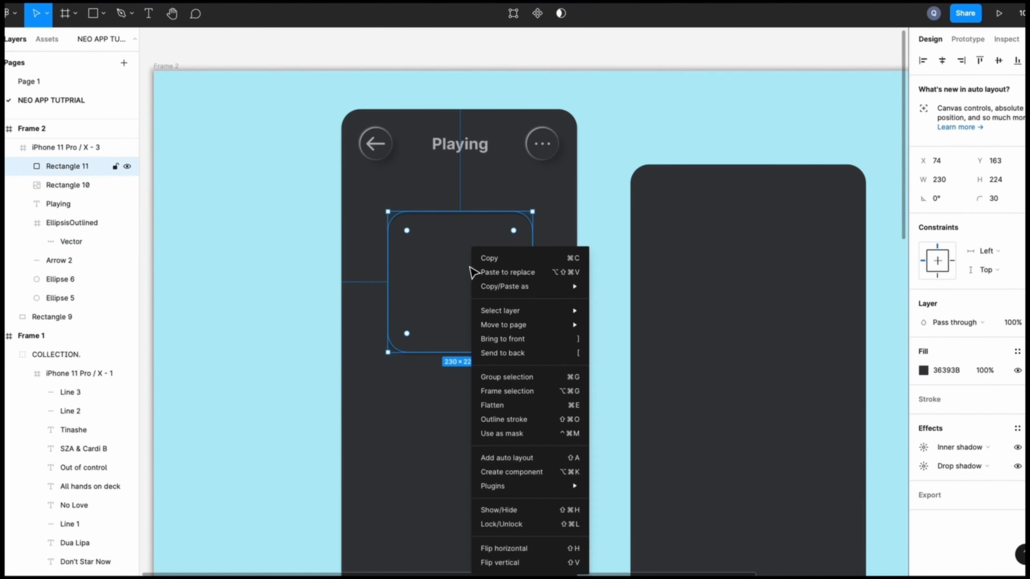
{"action": "left_click", "coordinate": [528, 351]}
{"action": "left_click", "coordinate": [531, 352]}
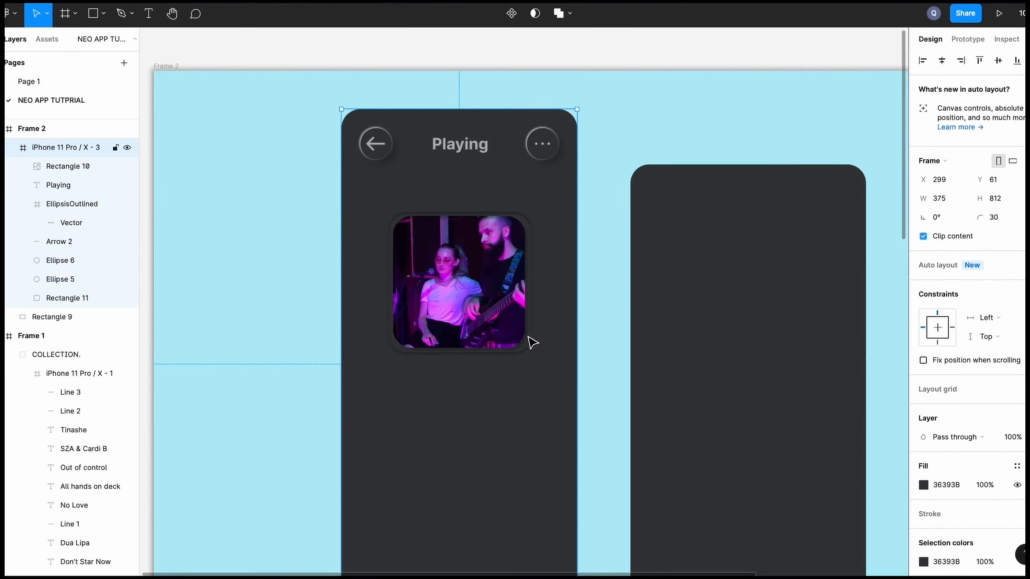
{"action": "left_click", "coordinate": [531, 352]}
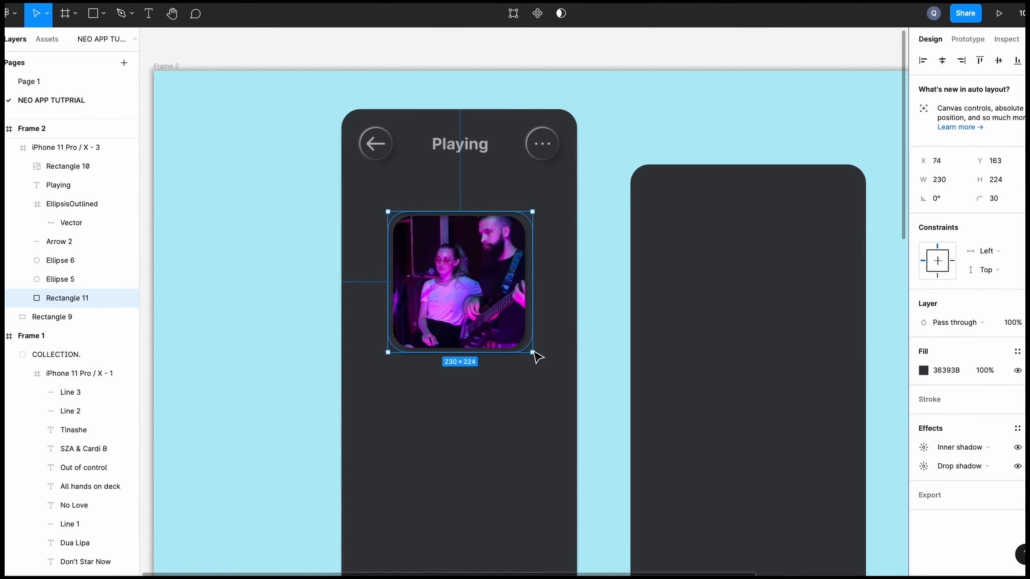
{"action": "left_click_drag", "start_coordinate": [533, 352], "coordinate": [533, 353]}
{"action": "left_click", "coordinate": [535, 399]}
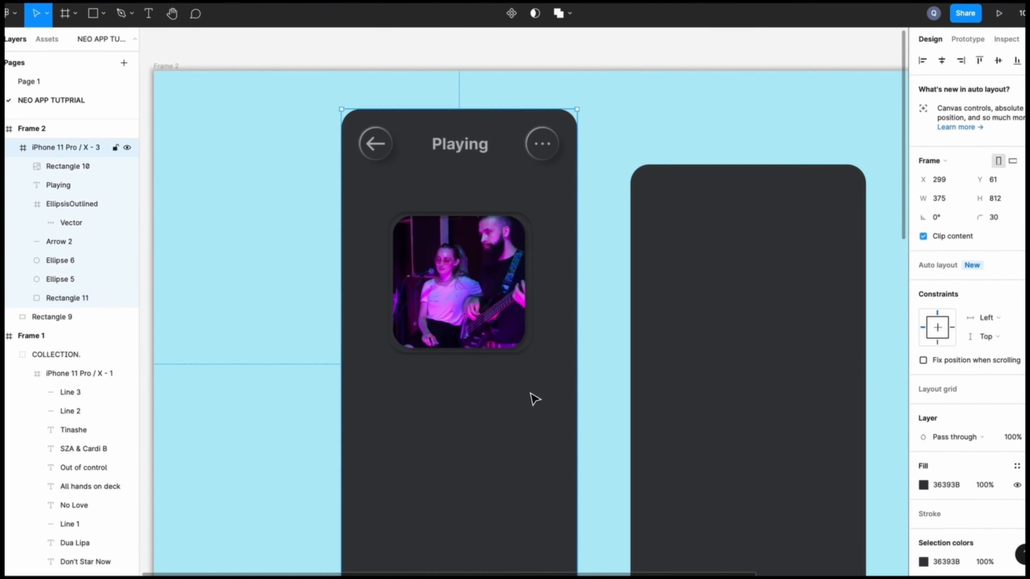
Step: Raise the opacity of the backing square's black drop shadow to 81%
{"action": "scroll", "coordinate": [535, 400], "scroll_direction": "up", "scroll_amount": 10}
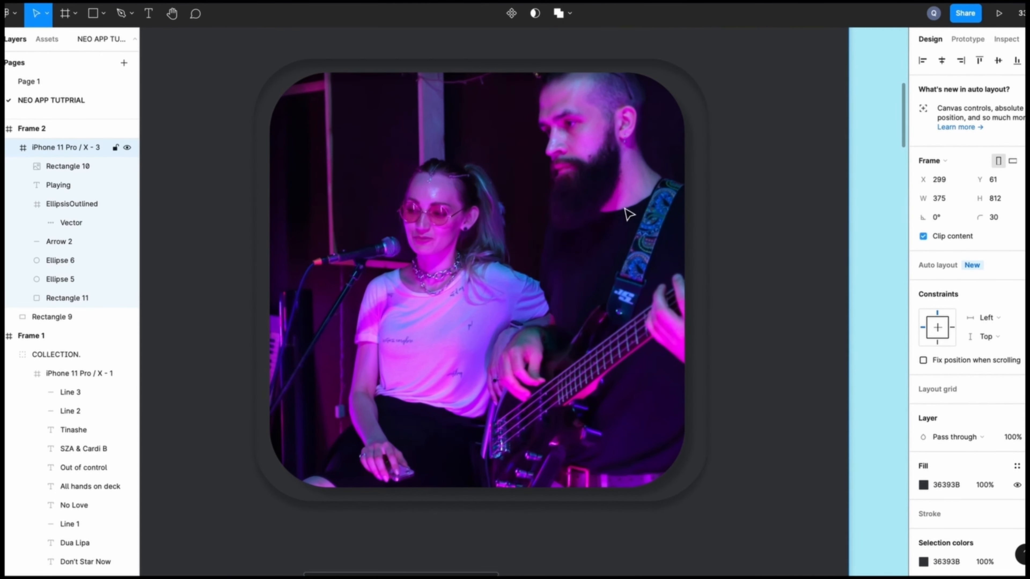
{"action": "scroll", "coordinate": [720, 345], "scroll_direction": "down", "scroll_amount": 3}
{"action": "scroll", "coordinate": [702, 345], "scroll_direction": "right", "scroll_amount": 2}
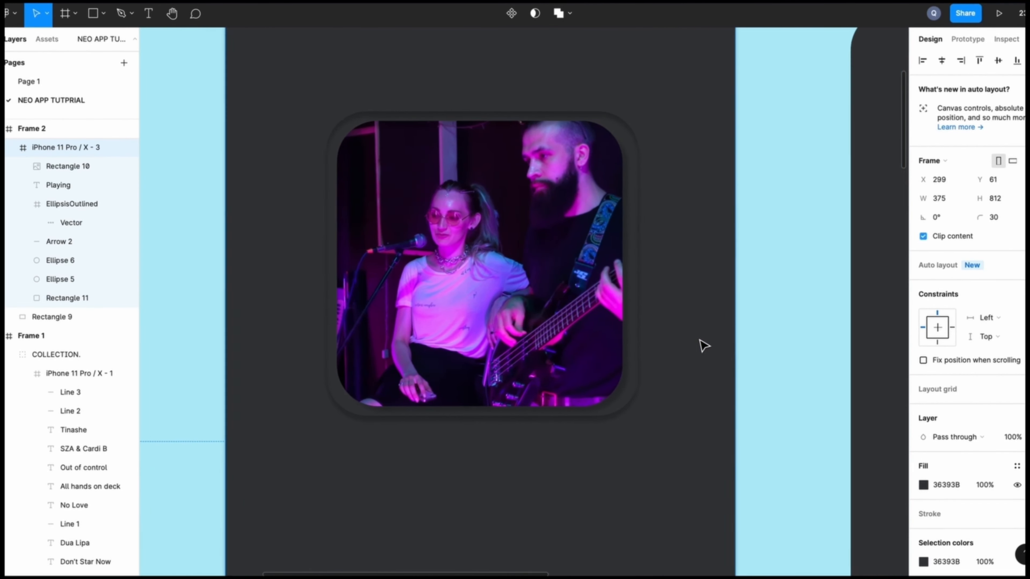
{"action": "scroll", "coordinate": [649, 203], "scroll_direction": "down", "scroll_amount": 1}
{"action": "left_click", "coordinate": [605, 86]}
{"action": "left_click", "coordinate": [924, 467]}
{"action": "key", "text": "Escape"}
{"action": "scroll", "coordinate": [628, 213], "scroll_direction": "up", "scroll_amount": 3}
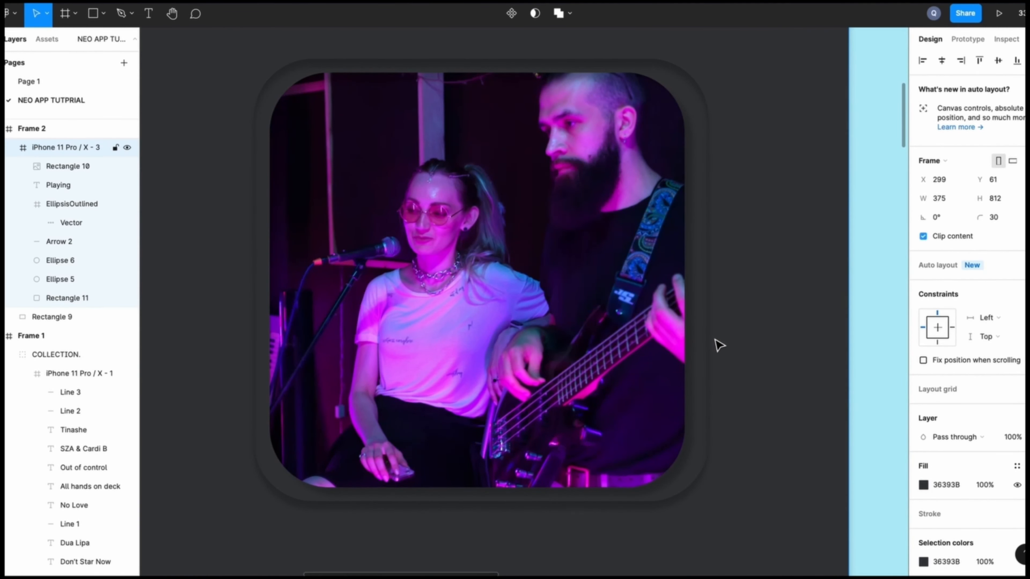
{"action": "scroll", "coordinate": [717, 344], "scroll_direction": "down", "scroll_amount": 5}
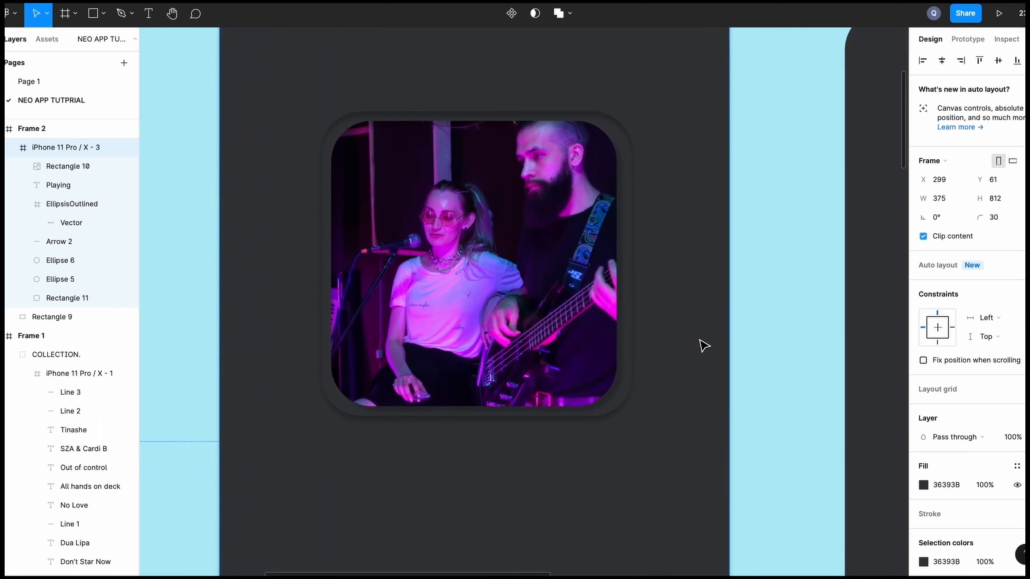
{"action": "scroll", "coordinate": [704, 346], "scroll_direction": "down", "scroll_amount": 2}
{"action": "left_click", "coordinate": [604, 89]}
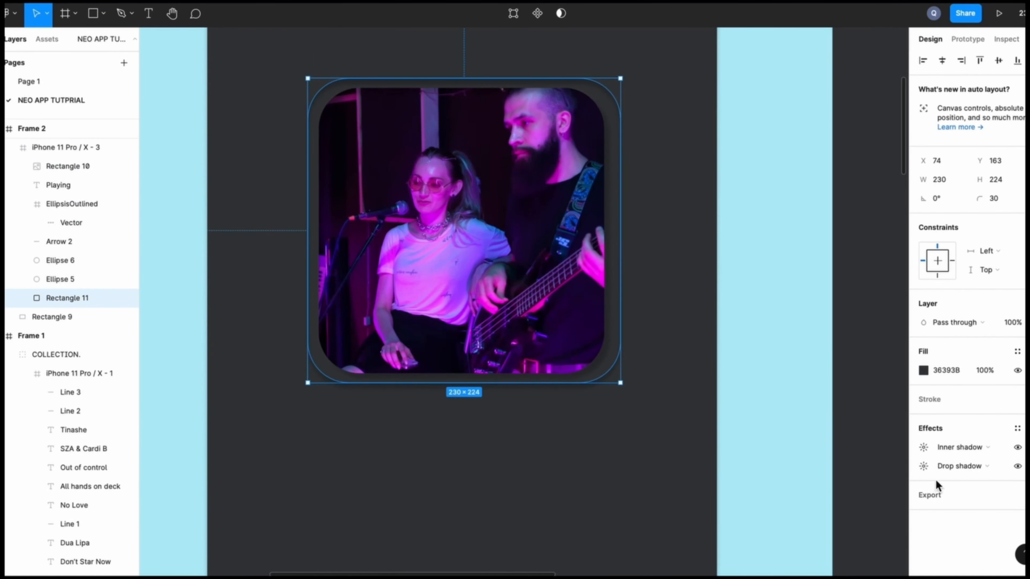
{"action": "left_click", "coordinate": [923, 468]}
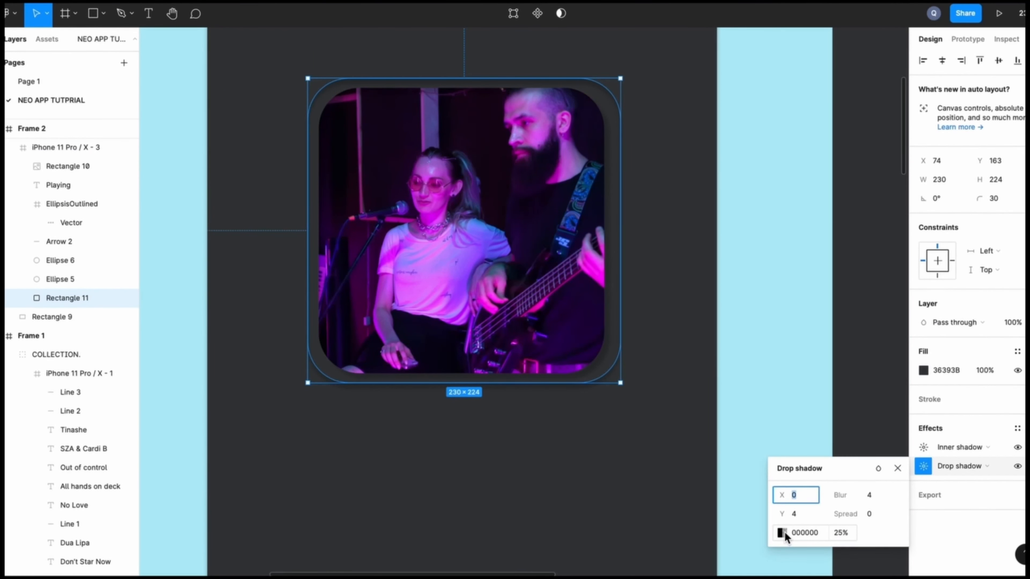
{"action": "left_click", "coordinate": [782, 534]}
{"action": "left_click_drag", "start_coordinate": [686, 459], "coordinate": [713, 460]}
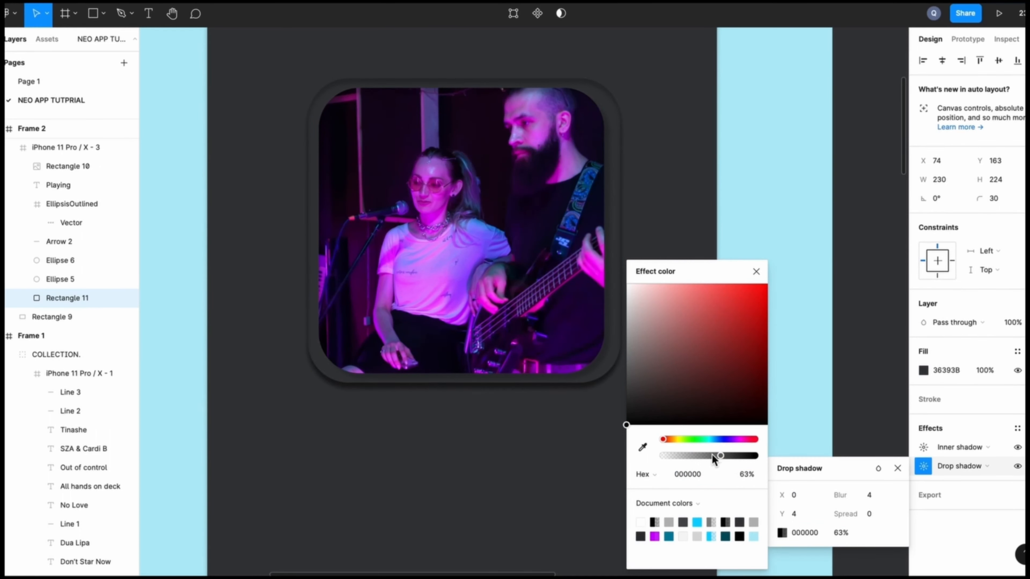
Step: Set the blur of the backing square's drop shadow to 12 and deselect the square
{"action": "left_click", "coordinate": [869, 495]}
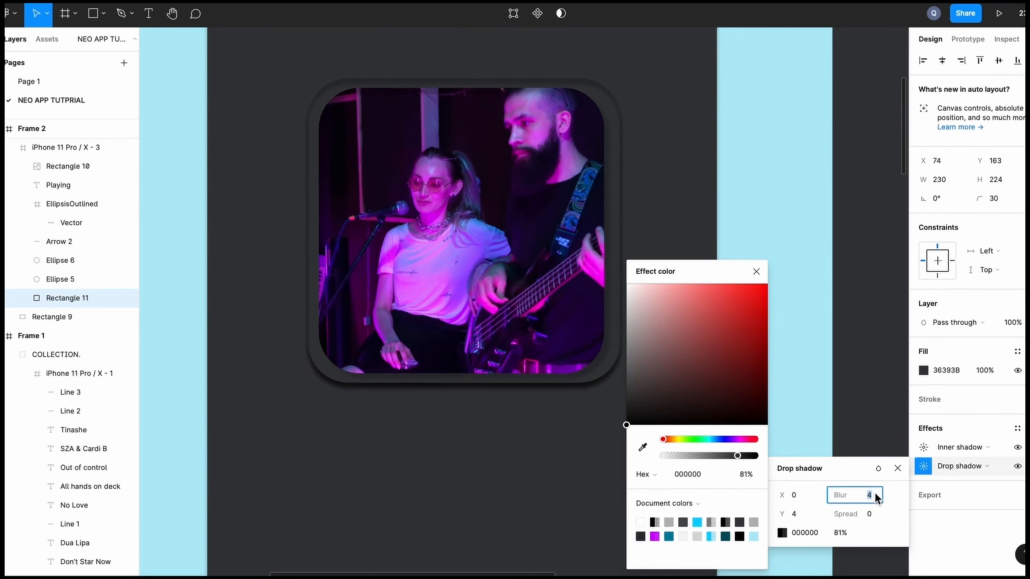
{"action": "key", "text": "BackSpace"}
{"action": "key", "text": "Return"}
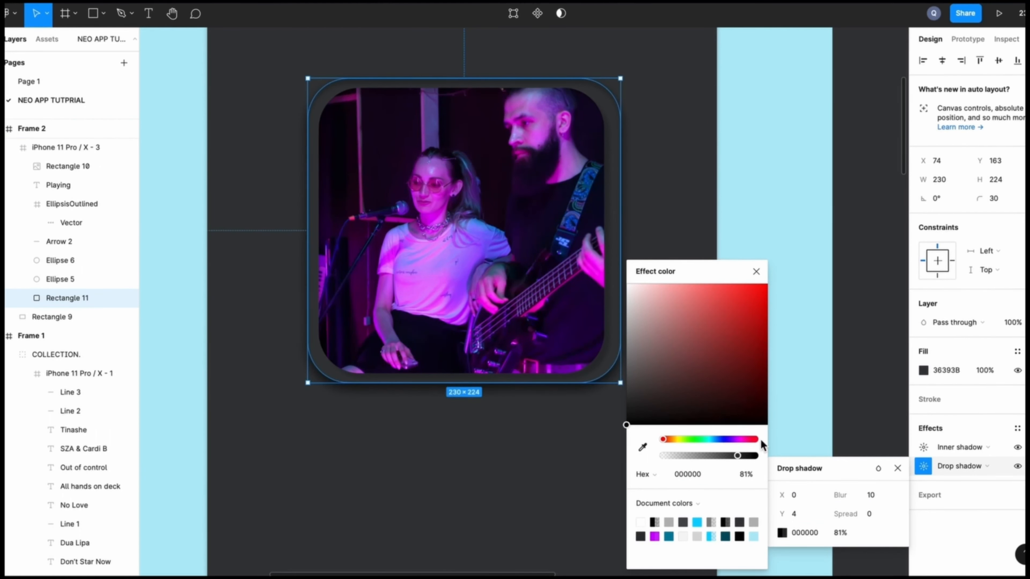
{"action": "left_click", "coordinate": [874, 501]}
{"action": "type", "text": "12"}
{"action": "key", "text": "Return"}
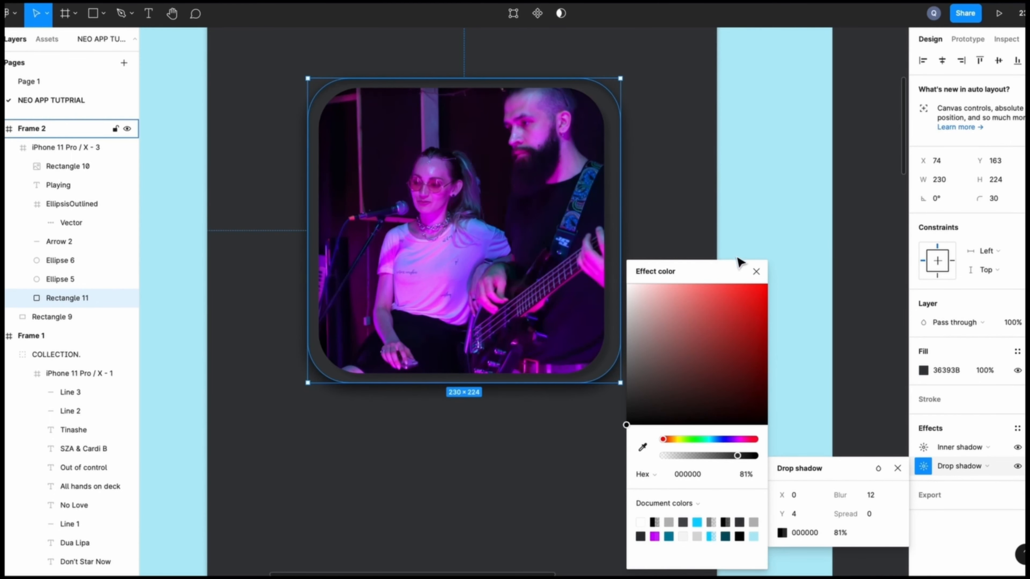
{"action": "left_click", "coordinate": [756, 272]}
{"action": "left_click", "coordinate": [685, 253]}
{"action": "scroll", "coordinate": [507, 432], "scroll_direction": "left", "scroll_amount": 1}
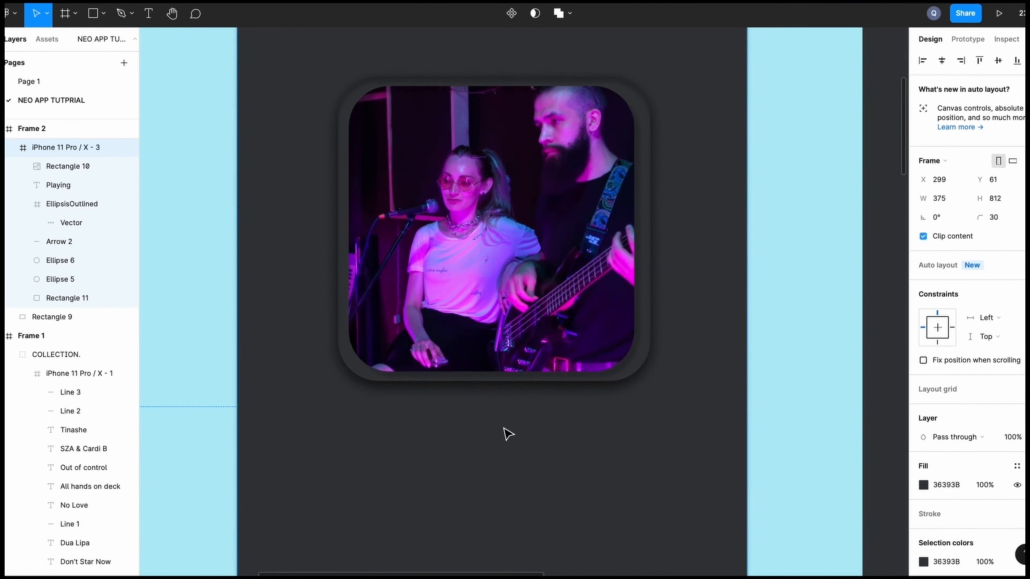
Step: Add the song title "Write me a love letter" in bold 20 white text below the album cover
{"action": "scroll", "coordinate": [503, 428], "scroll_direction": "up", "scroll_amount": 8}
{"action": "scroll", "coordinate": [504, 428], "scroll_direction": "down", "scroll_amount": 4}
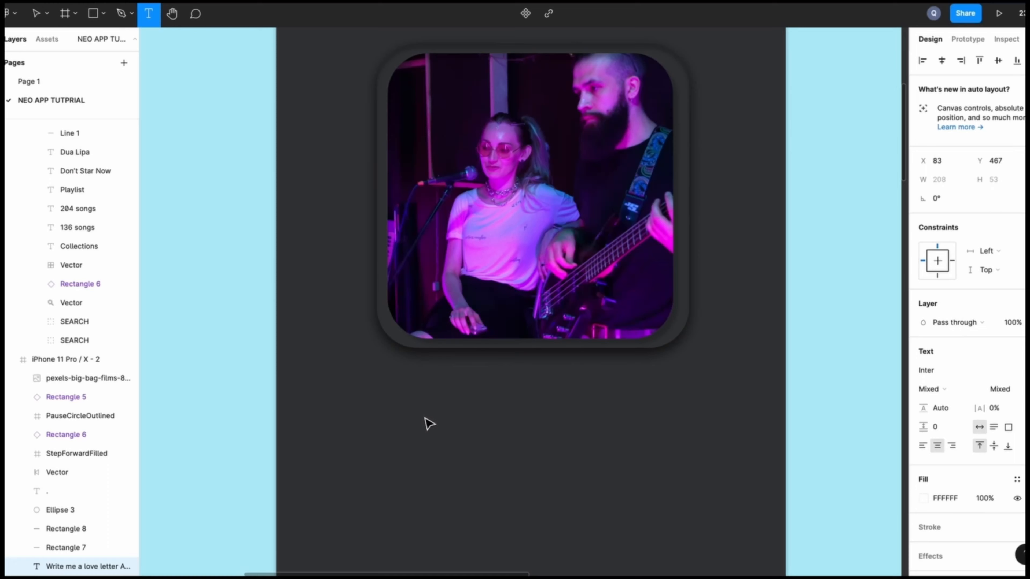
{"action": "left_click", "coordinate": [398, 467]}
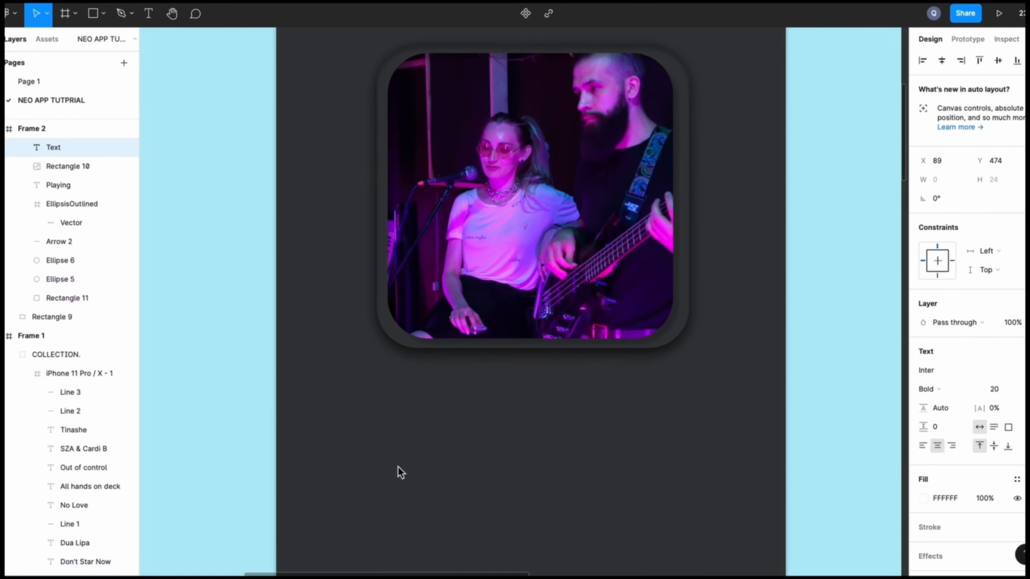
{"action": "type", "text": "Write me"}
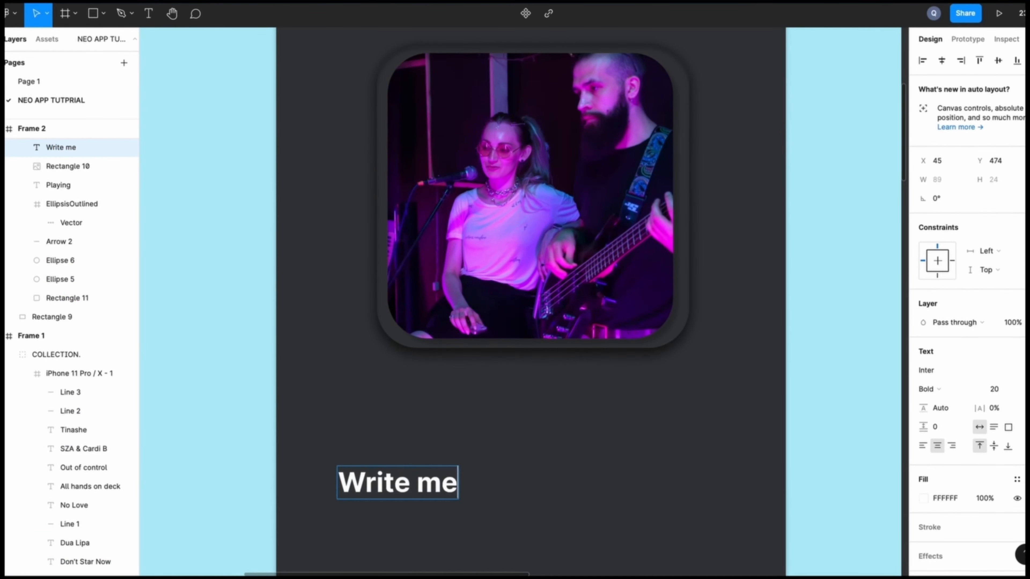
{"action": "type", "text": " a love letter"}
{"action": "key", "text": "Escape"}
Step: Move the song title closer under the album cover, to about X 74, Y 440
{"action": "left_click_drag", "start_coordinate": [466, 489], "coordinate": [584, 443]}
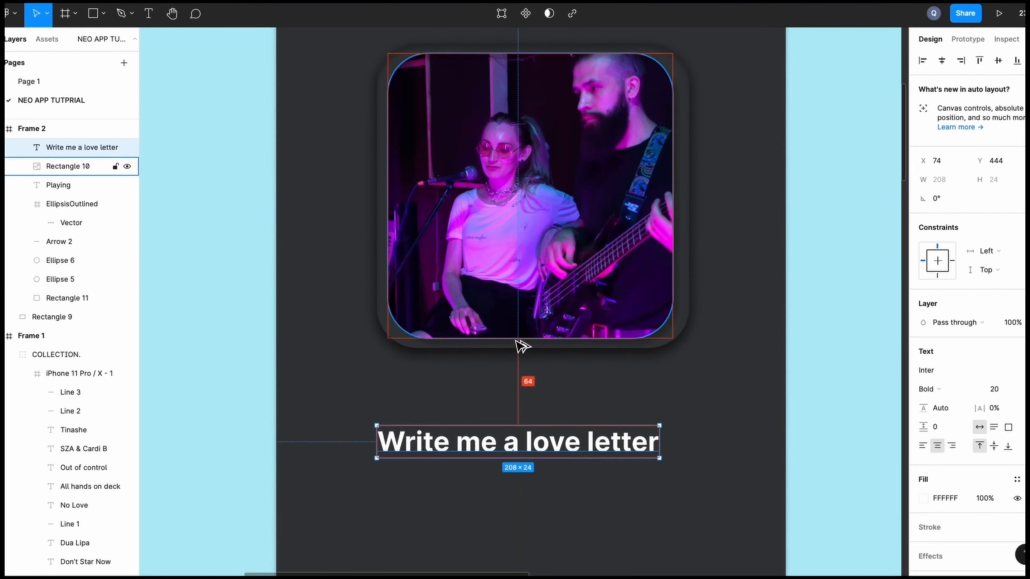
{"action": "key", "text": "alt+Up"}
{"action": "left_click", "coordinate": [545, 453]}
Step: Add a second text line reading "April's Rain" below the song title
{"action": "scroll", "coordinate": [549, 522], "scroll_direction": "down", "scroll_amount": 2}
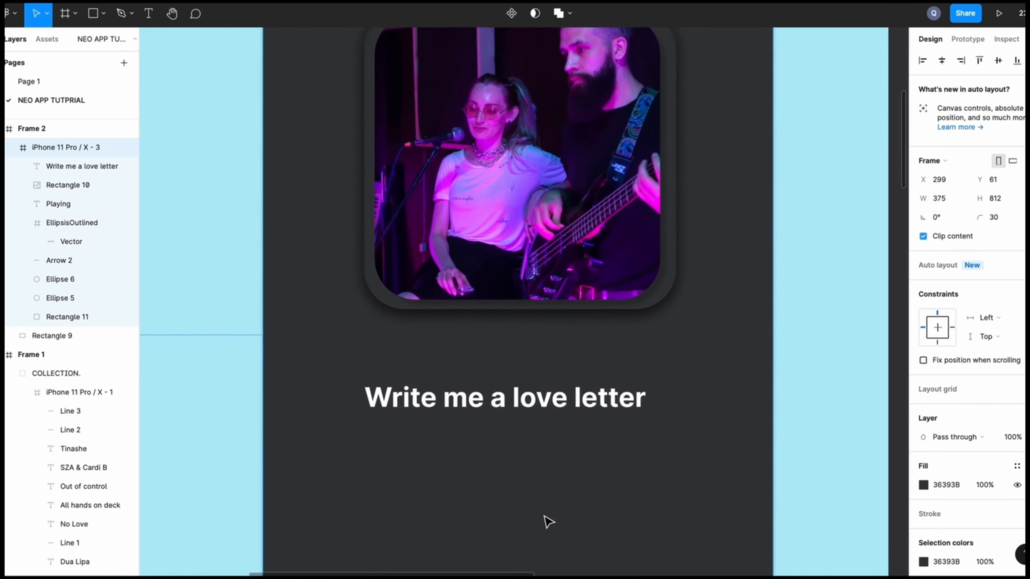
{"action": "key", "text": "t"}
{"action": "left_click", "coordinate": [406, 429]}
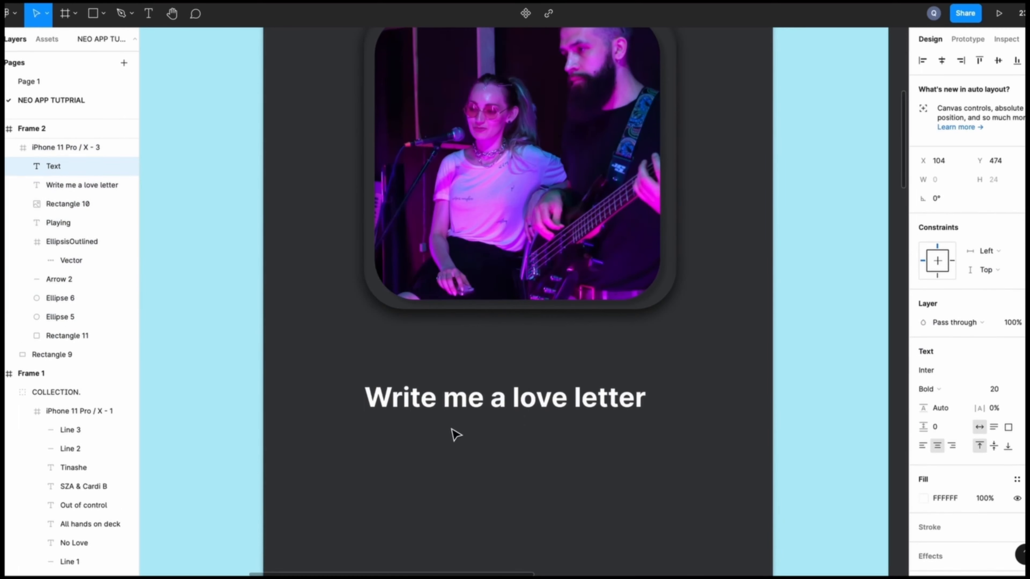
{"action": "type", "text": "Aprils"}
{"action": "key", "text": "BackSpace"}
{"action": "type", "text": "'"}
{"action": "key", "text": "Escape"}
{"action": "type", "text": "s Rain"}
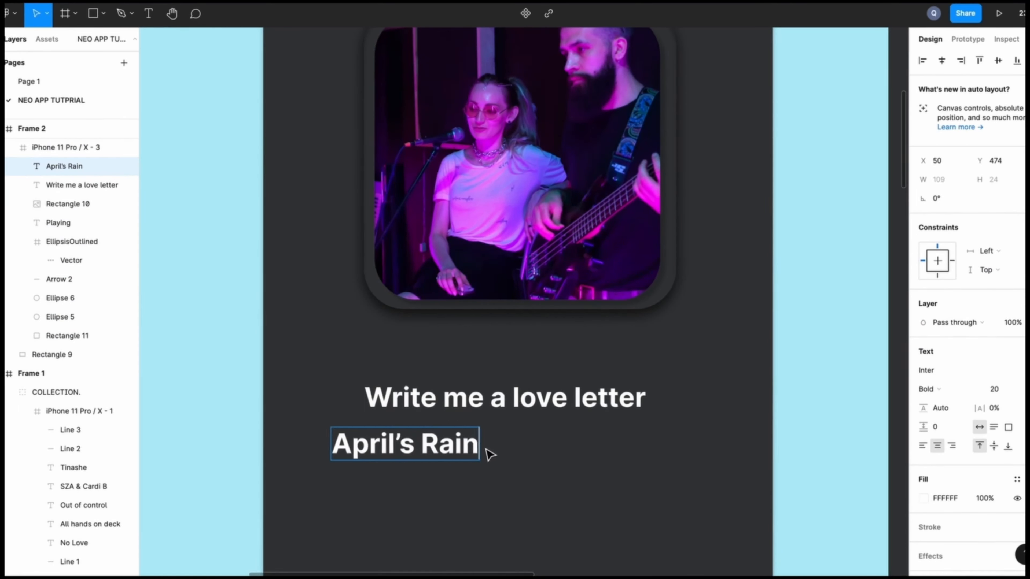
Step: Set the "April's Rain" text to Regular weight and size 15
{"action": "left_click_drag", "start_coordinate": [486, 450], "coordinate": [327, 450]}
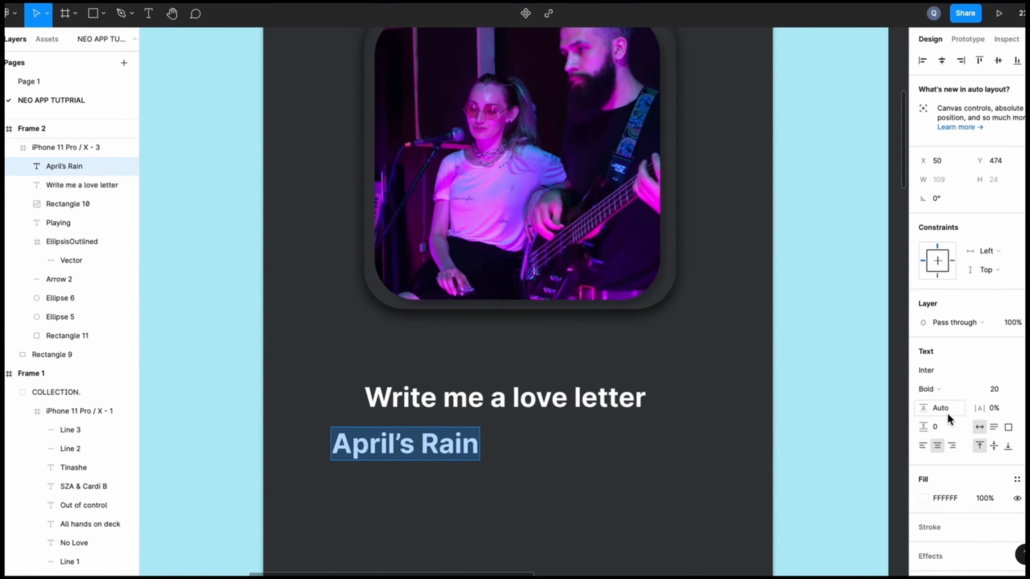
{"action": "left_click", "coordinate": [943, 388]}
{"action": "left_click", "coordinate": [952, 349]}
{"action": "left_click", "coordinate": [1000, 388]}
{"action": "type", "text": "15"}
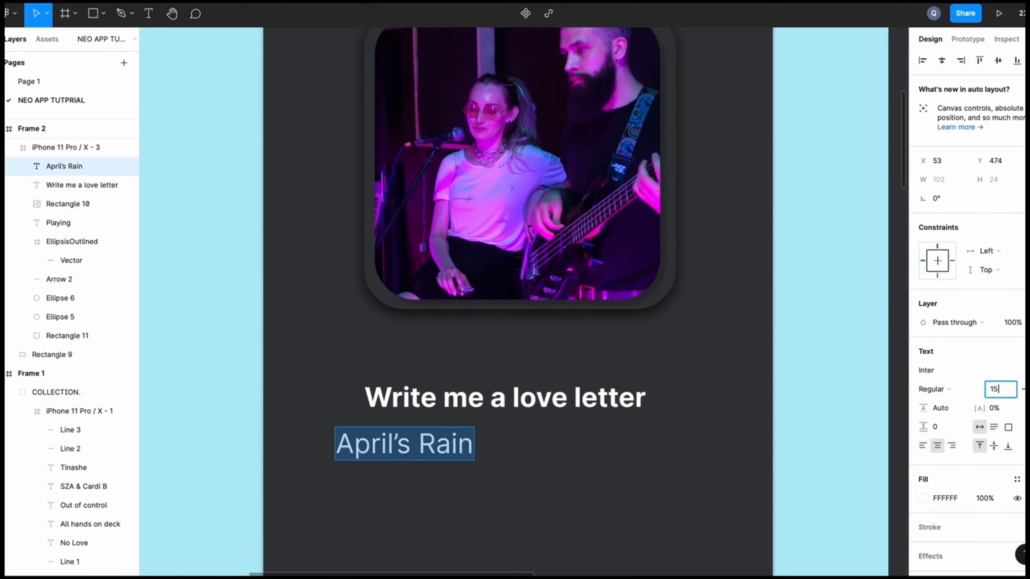
{"action": "key", "text": "Return"}
Step: Move the "April's Rain" text directly under the song title, to about X 134, Y 469
{"action": "left_click", "coordinate": [504, 440]}
{"action": "left_click_drag", "start_coordinate": [410, 435], "coordinate": [503, 436]}
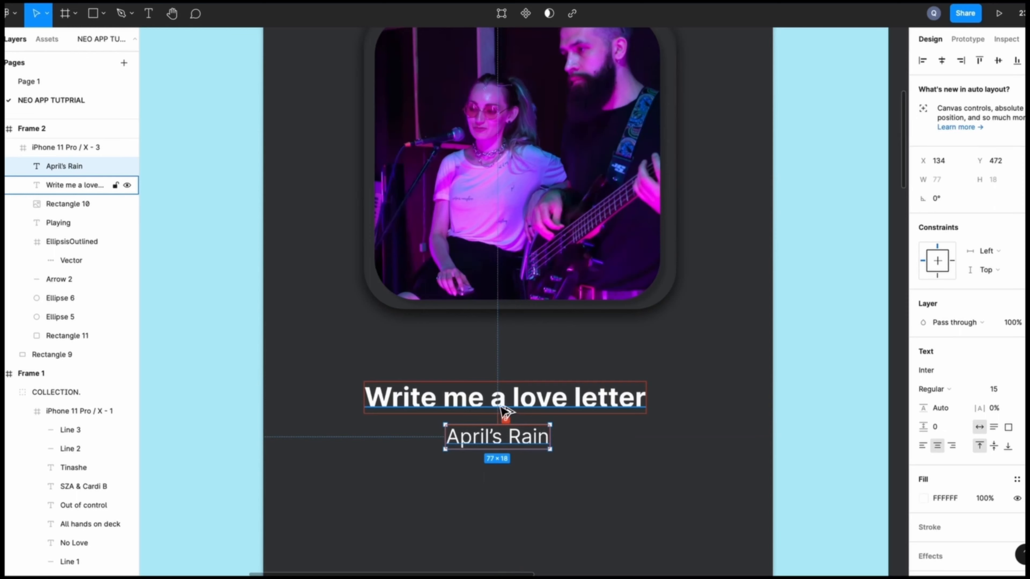
{"action": "left_click", "coordinate": [531, 510]}
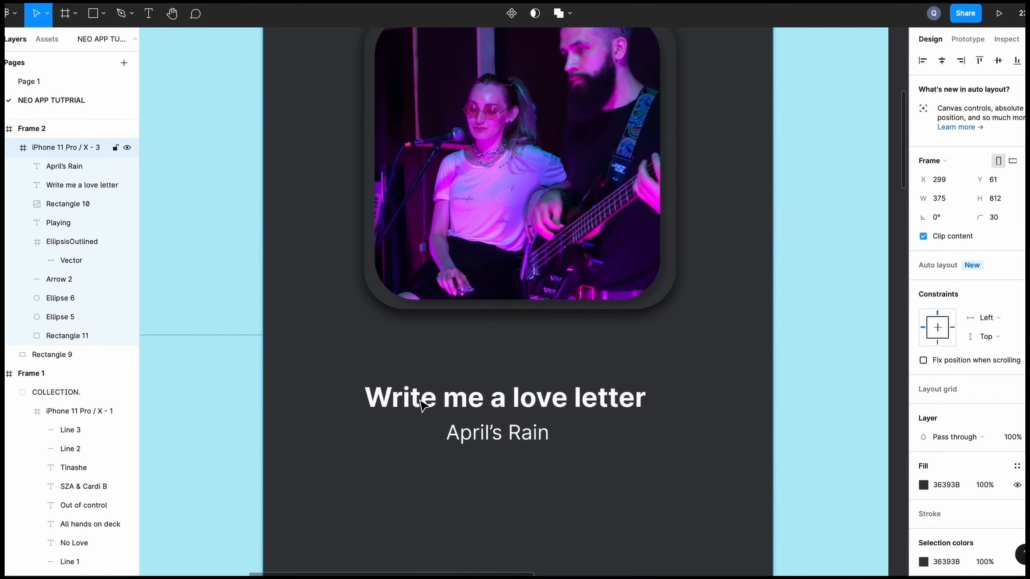
Step: Nudge the song title horizontally to X 83 so it is centred on the phone screen
{"action": "left_click", "coordinate": [428, 405]}
{"action": "key", "text": "Right"}
{"action": "key", "text": "Right"}
{"action": "key", "text": "Right"}
{"action": "key", "text": "Right"}
{"action": "key", "text": "Right"}
{"action": "key", "text": "Right"}
{"action": "key", "text": "Right"}
{"action": "key", "text": "Right"}
{"action": "key", "text": "Right"}
{"action": "key", "text": "Right"}
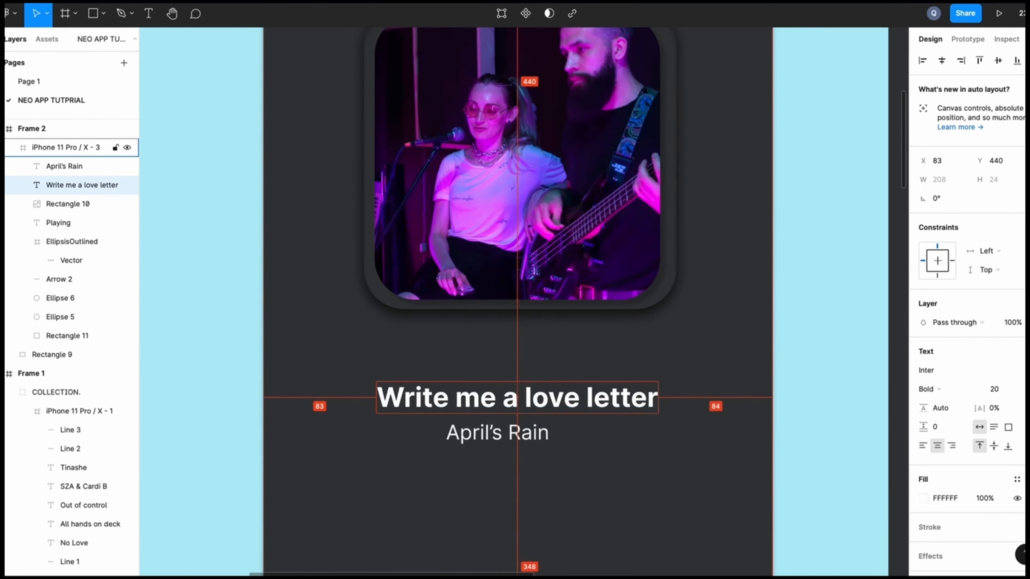
Step: Nudge the "April's Rain" text horizontally until it is centred beneath the song title
{"action": "left_click", "coordinate": [503, 428]}
{"action": "key", "text": "Right"}
{"action": "key", "text": "Right"}
{"action": "key", "text": "Right"}
{"action": "key", "text": "Right"}
{"action": "key", "text": "Right"}
{"action": "key", "text": "Right"}
{"action": "key", "text": "Right"}
{"action": "key", "text": "Right"}
{"action": "key", "text": "Right"}
{"action": "key", "text": "Right"}
{"action": "key", "text": "Right"}
{"action": "key", "text": "Right"}
{"action": "key", "text": "Right"}
{"action": "key", "text": "Right"}
{"action": "key", "text": "Right"}
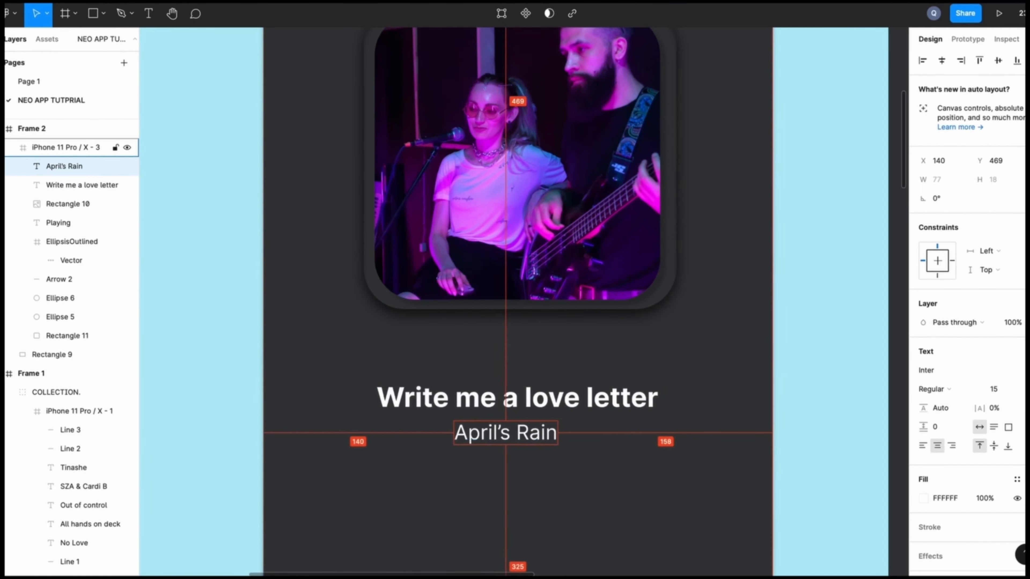
{"action": "left_click", "coordinate": [393, 476]}
Step: Draw a thin rectangle about 10 high below the "April's Rain" text as the progress bar and set its width to 314
{"action": "scroll", "coordinate": [593, 399], "scroll_direction": "down", "scroll_amount": 3}
{"action": "scroll", "coordinate": [719, 440], "scroll_direction": "down", "scroll_amount": 20}
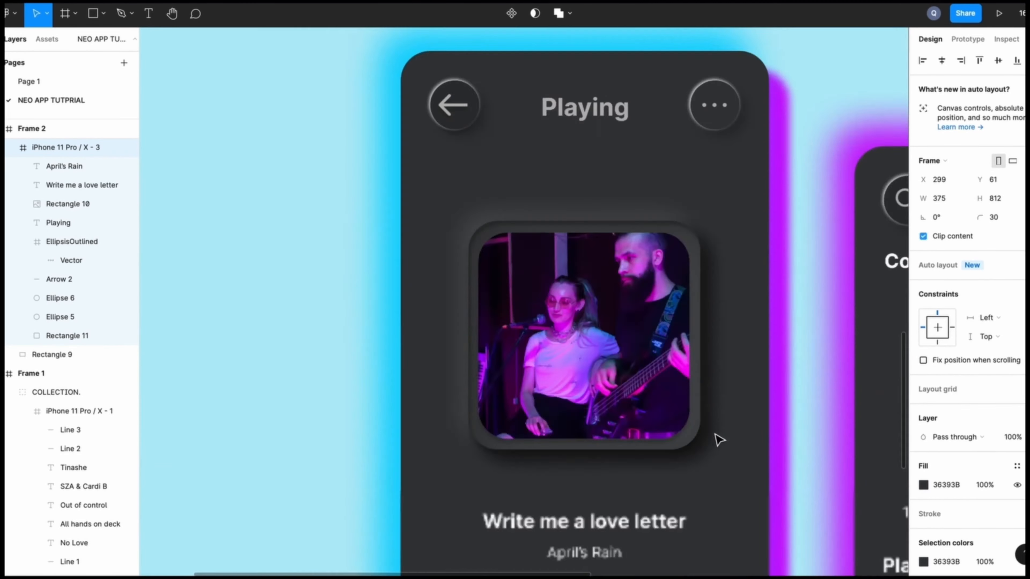
{"action": "scroll", "coordinate": [718, 439], "scroll_direction": "up", "scroll_amount": 1}
{"action": "left_click", "coordinate": [603, 211]}
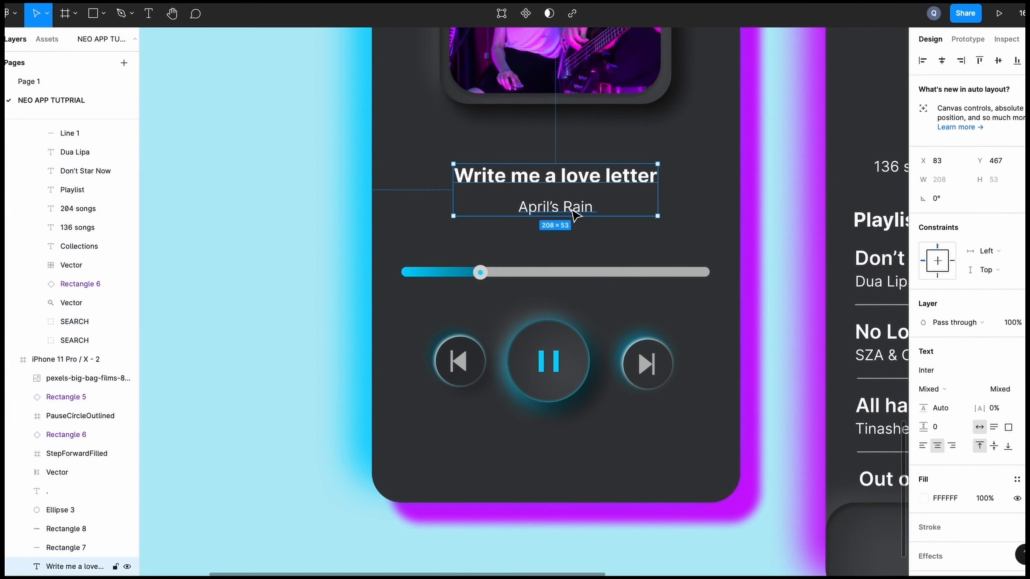
{"action": "scroll", "coordinate": [549, 277], "scroll_direction": "up", "scroll_amount": 10}
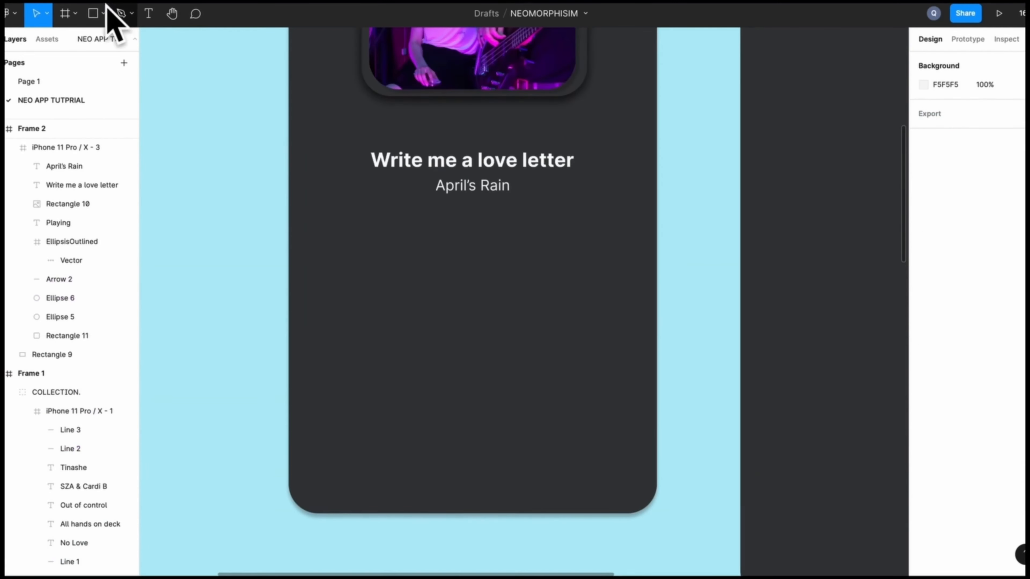
{"action": "left_click", "coordinate": [93, 14]}
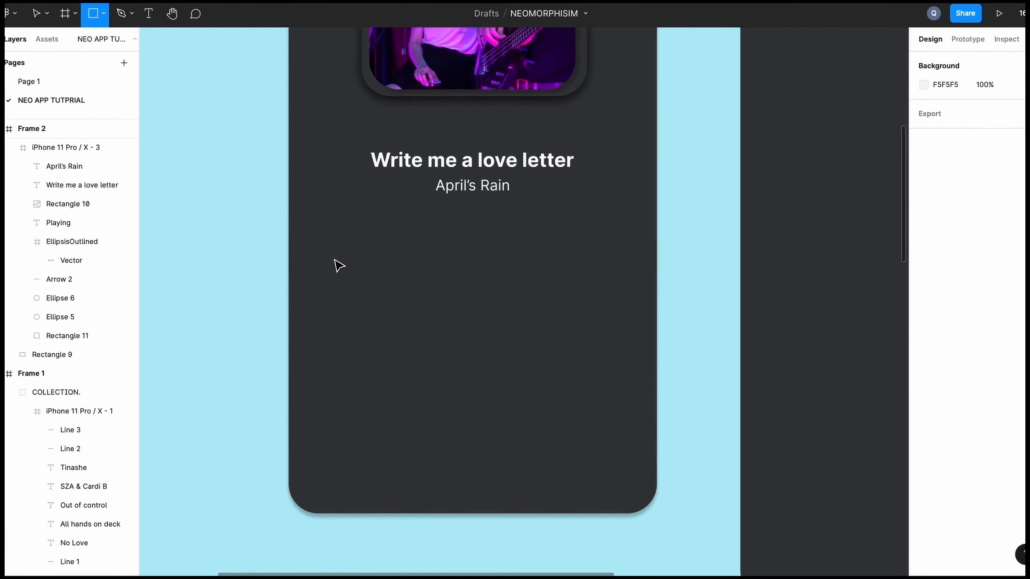
{"action": "left_click_drag", "start_coordinate": [333, 258], "coordinate": [631, 264]}
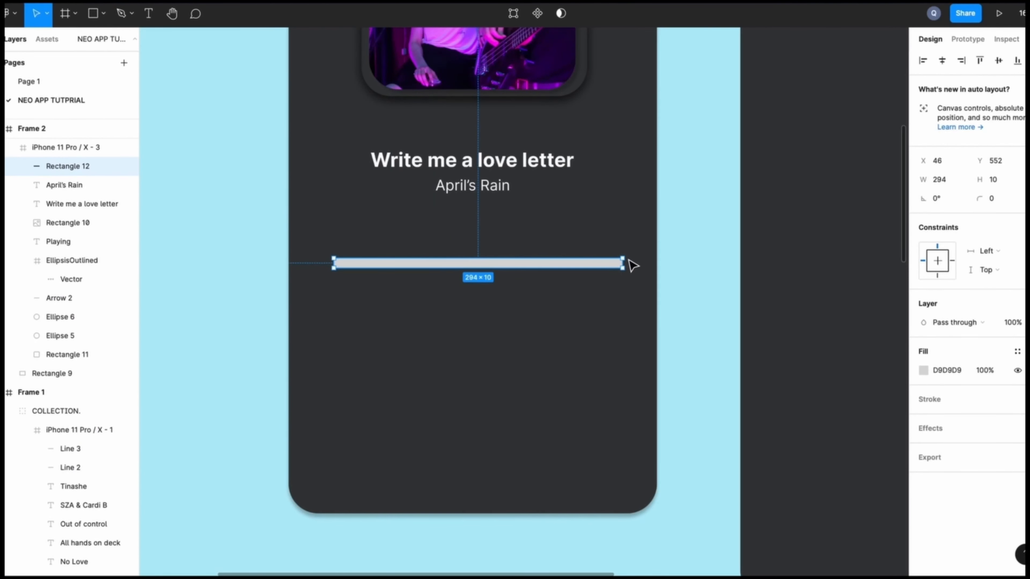
{"action": "left_click", "coordinate": [946, 184]}
{"action": "type", "text": "314"}
{"action": "key", "text": "Return"}
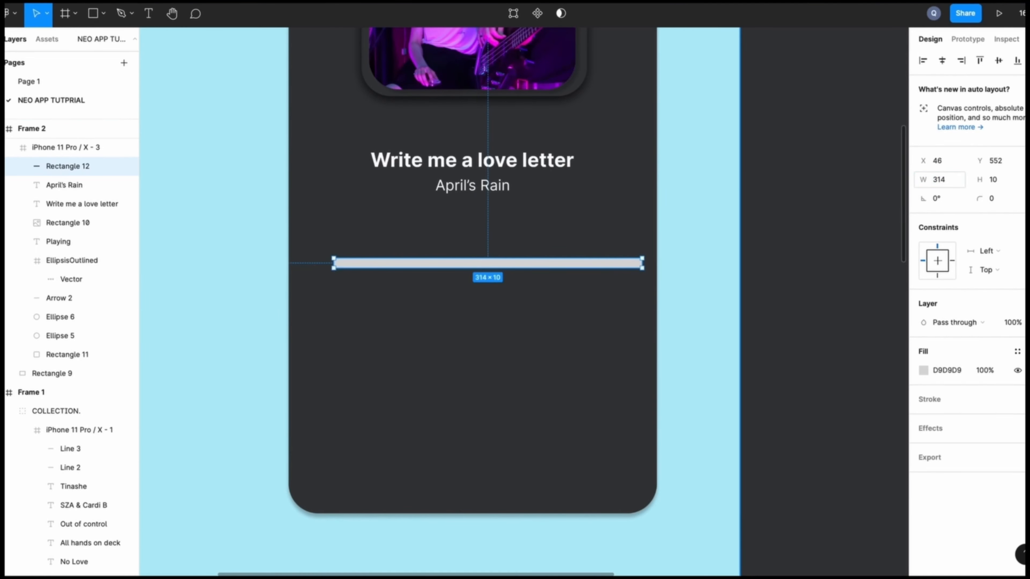
Step: Centre the progress bar horizontally on the phone screen at X 30, Y 553
{"action": "left_click", "coordinate": [513, 270]}
{"action": "left_click_drag", "start_coordinate": [514, 265], "coordinate": [505, 271]}
{"action": "key", "text": "alt"}
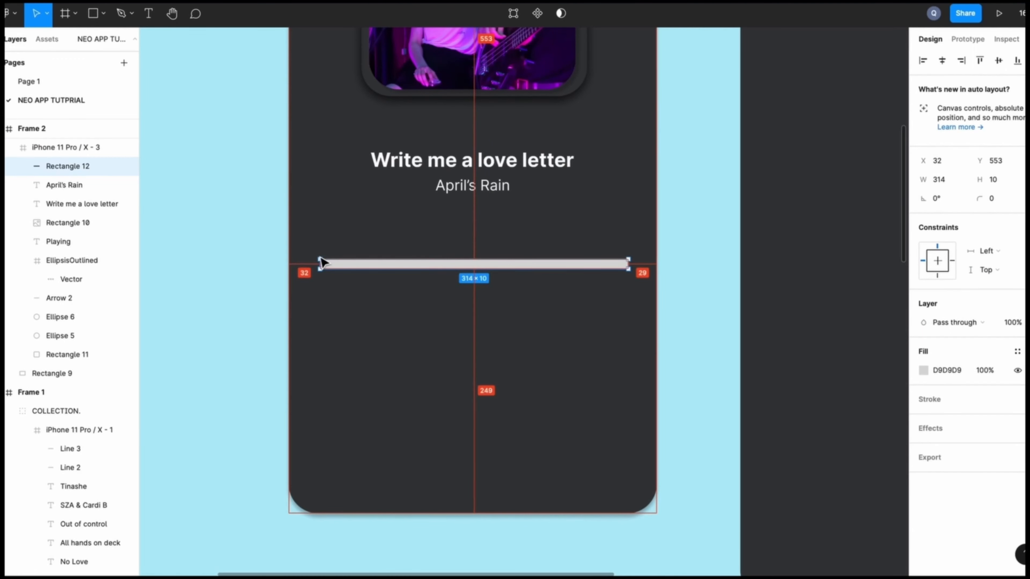
{"action": "key", "text": "alt+Right"}
{"action": "key", "text": "alt+Right"}
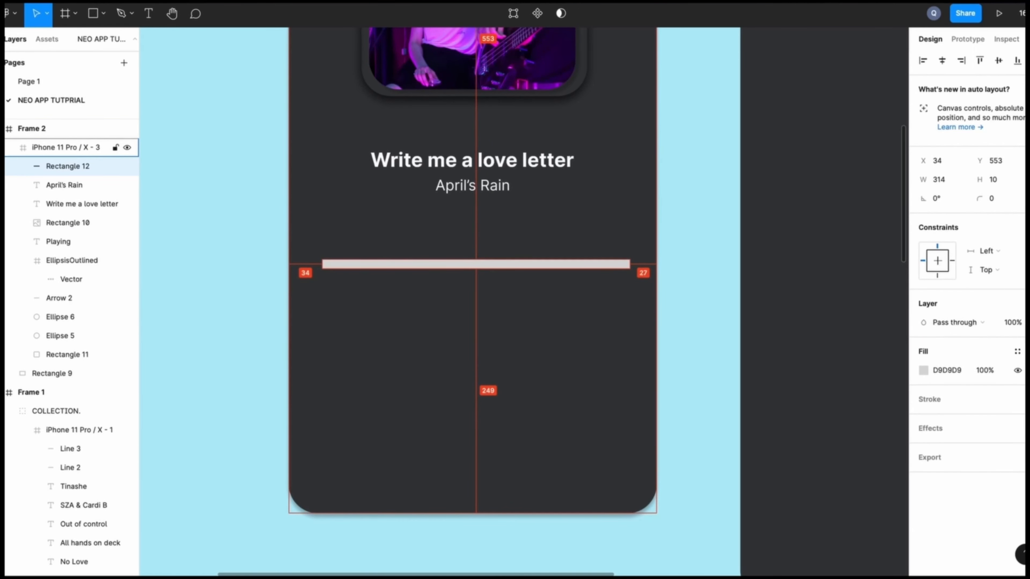
{"action": "key", "text": "alt+Left"}
{"action": "key", "text": "alt+Left"}
{"action": "key", "text": "alt+Left"}
{"action": "key", "text": "alt+Left"}
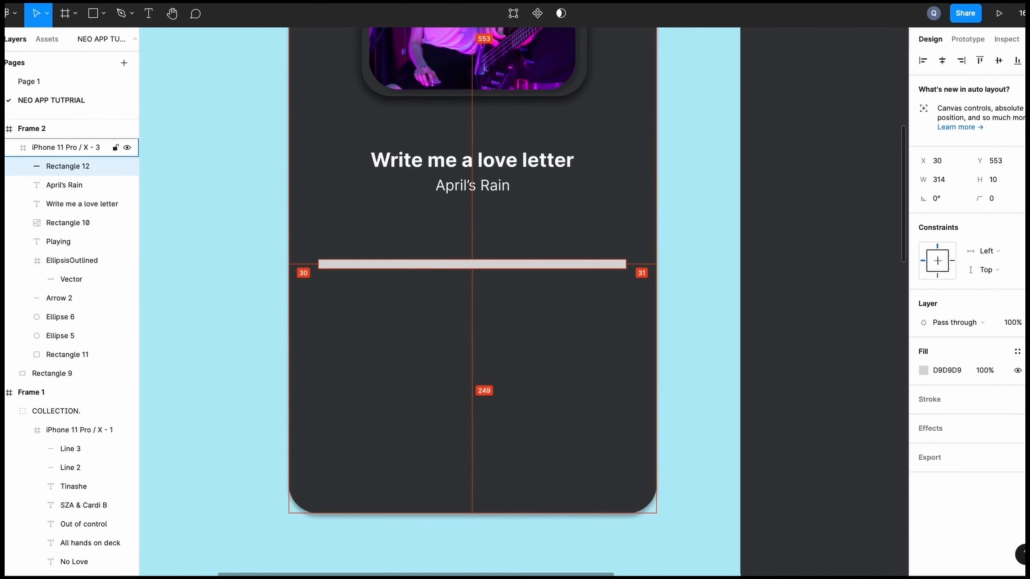
{"action": "left_click", "coordinate": [411, 358]}
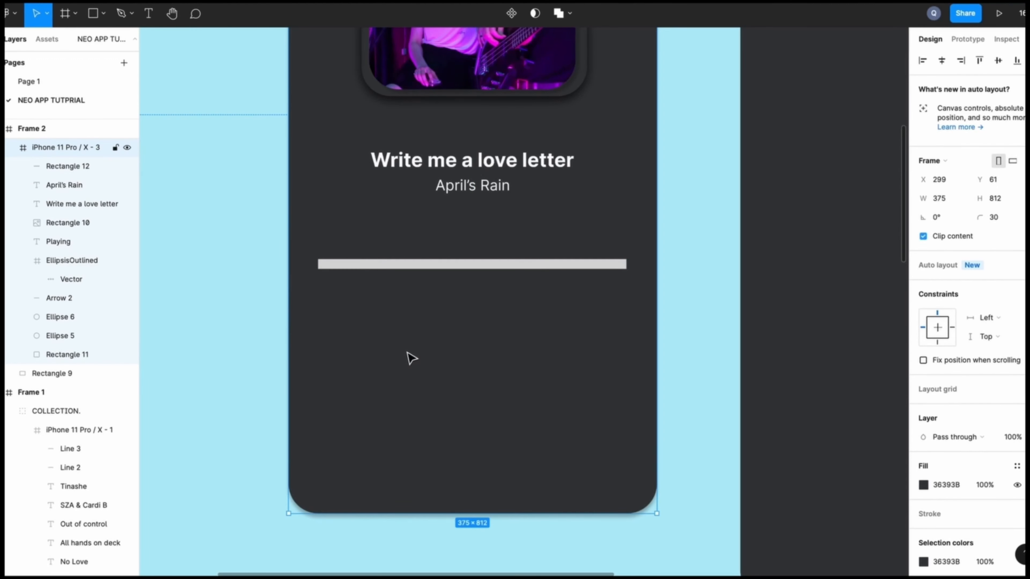
Step: Round the progress bar's corners with a radius of 9
{"action": "left_click", "coordinate": [481, 266]}
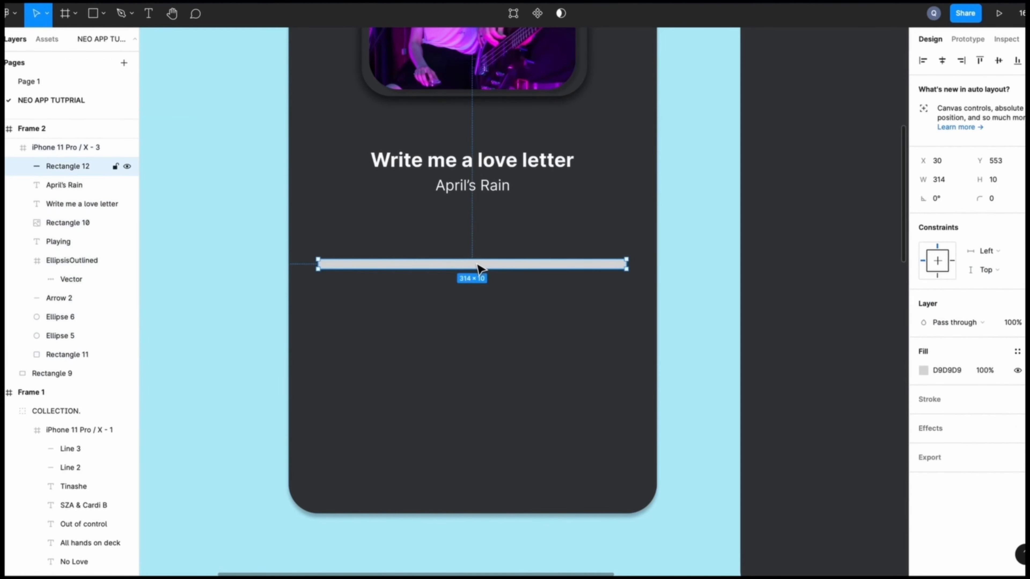
{"action": "left_click", "coordinate": [1000, 197]}
{"action": "type", "text": "5"}
{"action": "key", "text": "Return"}
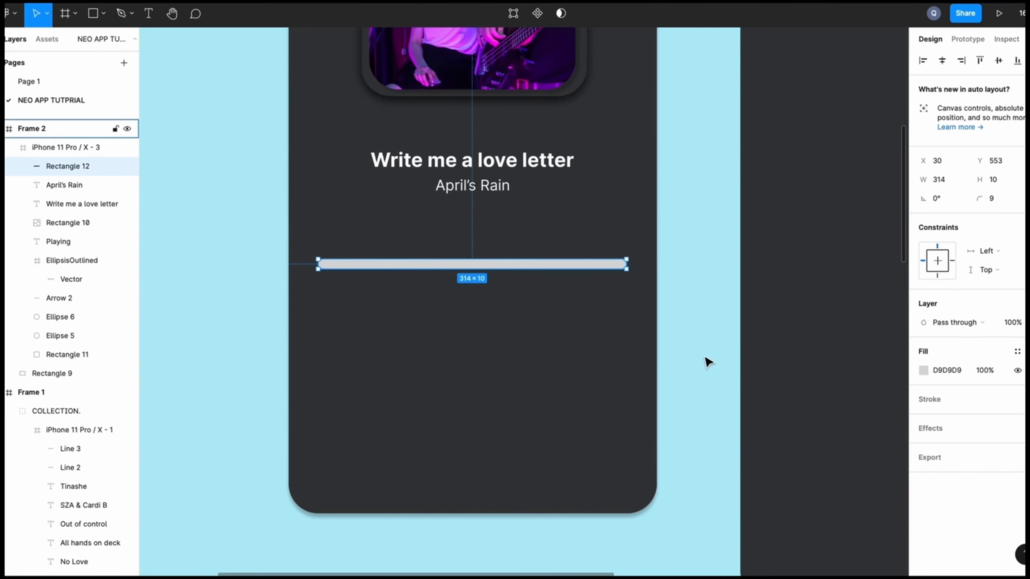
Step: Duplicate the progress bar, place the copy just below the original and shorten it to about 96 wide
{"action": "left_click", "coordinate": [556, 253]}
{"action": "left_click", "coordinate": [557, 262]}
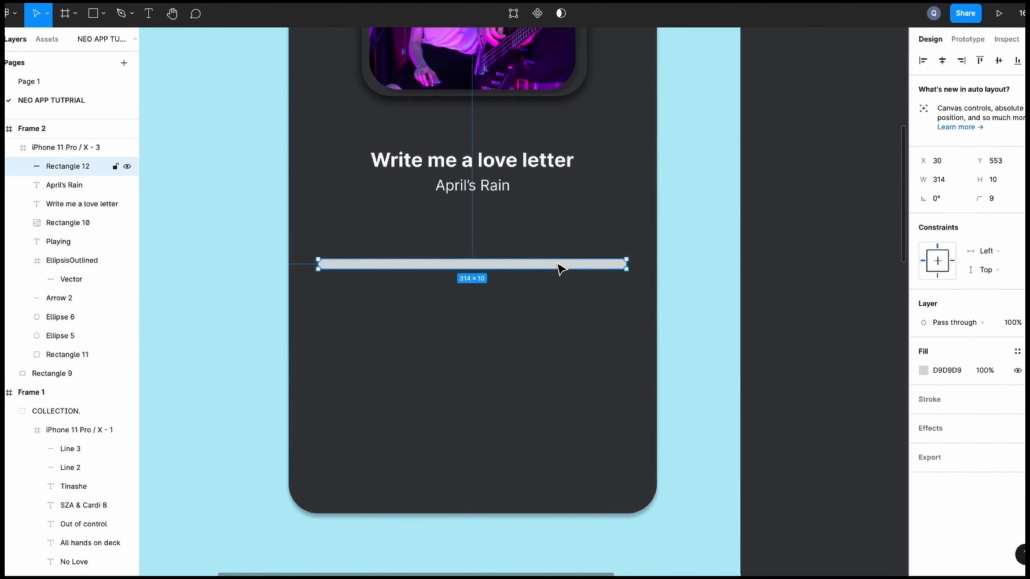
{"action": "key", "text": "ctrl+v"}
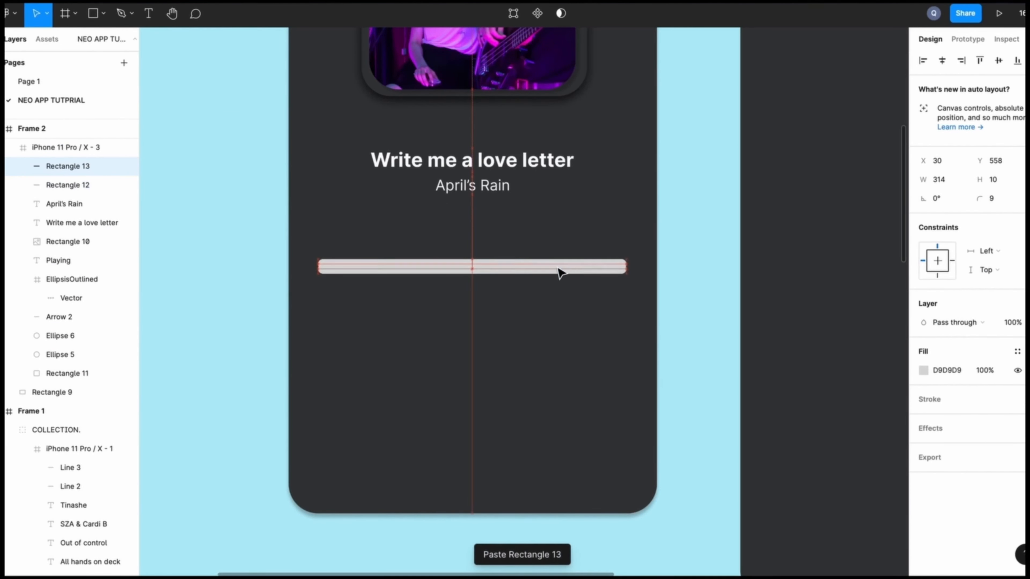
{"action": "left_click_drag", "start_coordinate": [557, 268], "coordinate": [558, 286]}
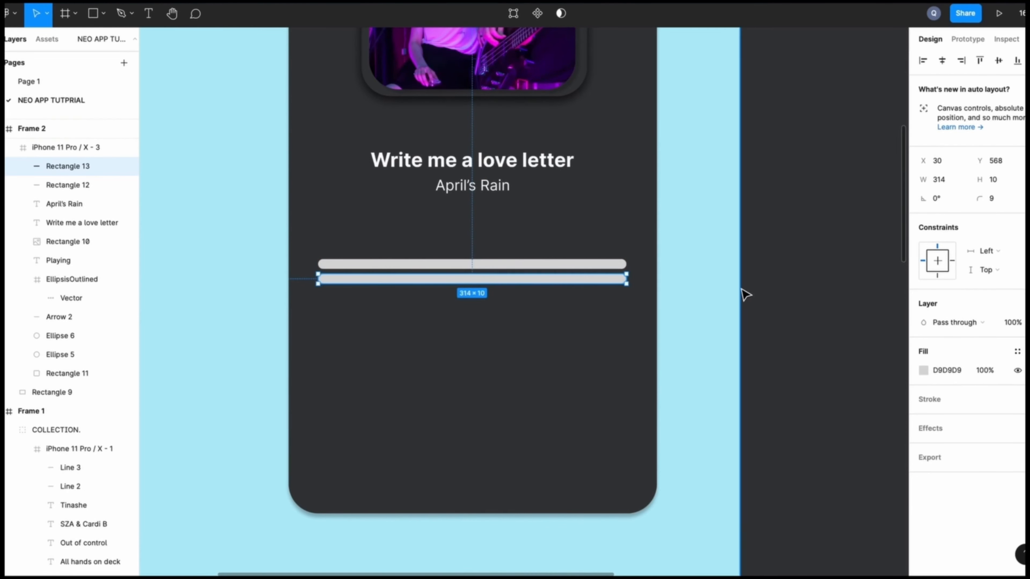
{"action": "left_click_drag", "start_coordinate": [627, 284], "coordinate": [601, 294]}
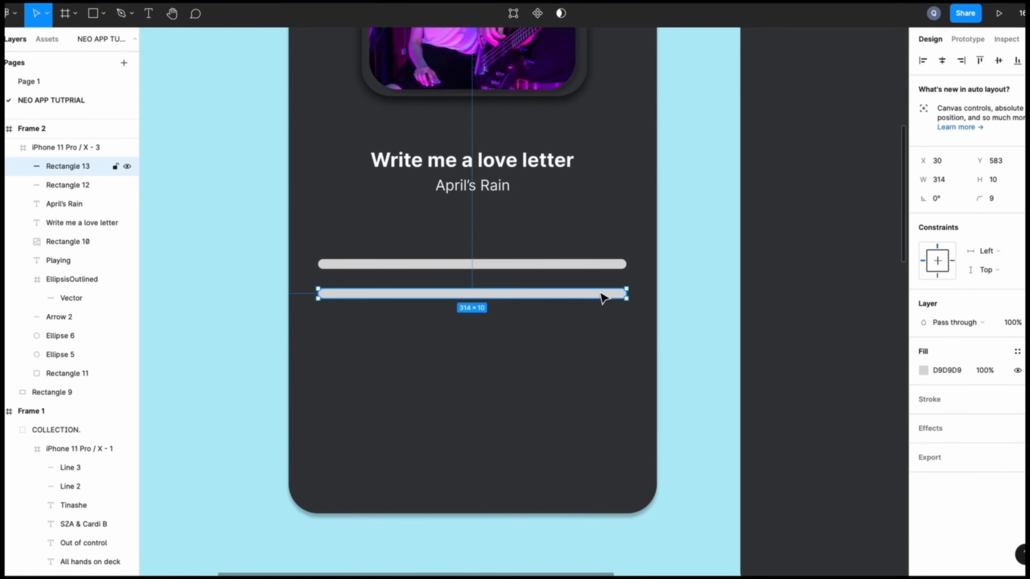
{"action": "double_click", "coordinate": [582, 294]}
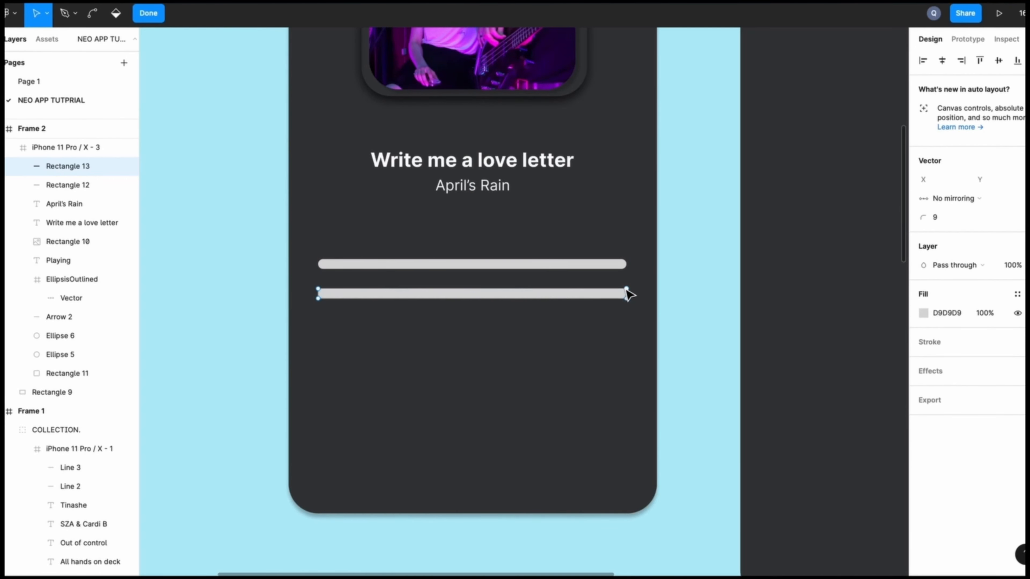
{"action": "key", "text": "Escape"}
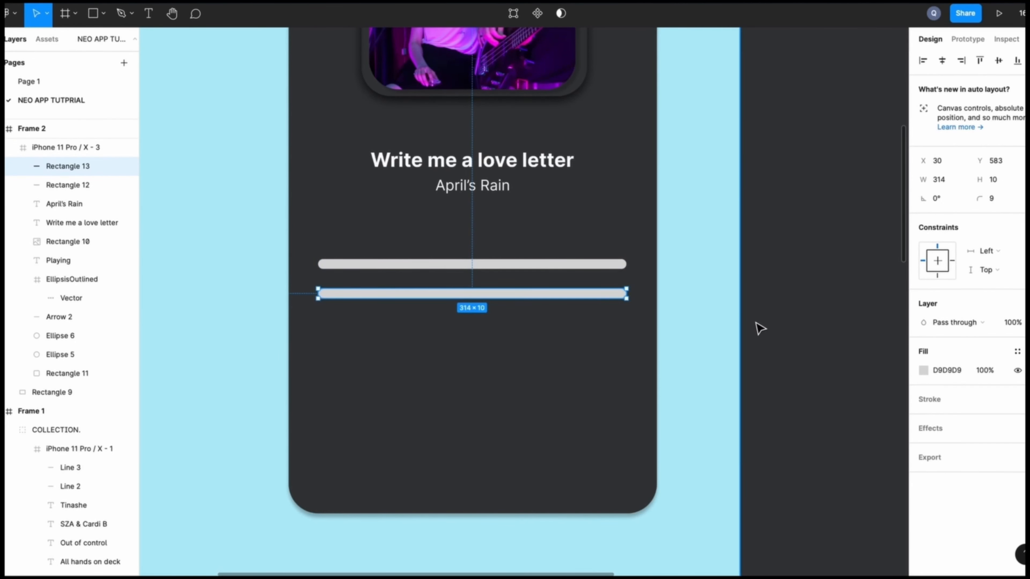
{"action": "left_click_drag", "start_coordinate": [629, 299], "coordinate": [390, 297]}
Step: Change the short bar's fill to a linear gradient running horizontally along its length
{"action": "left_click", "coordinate": [924, 370]}
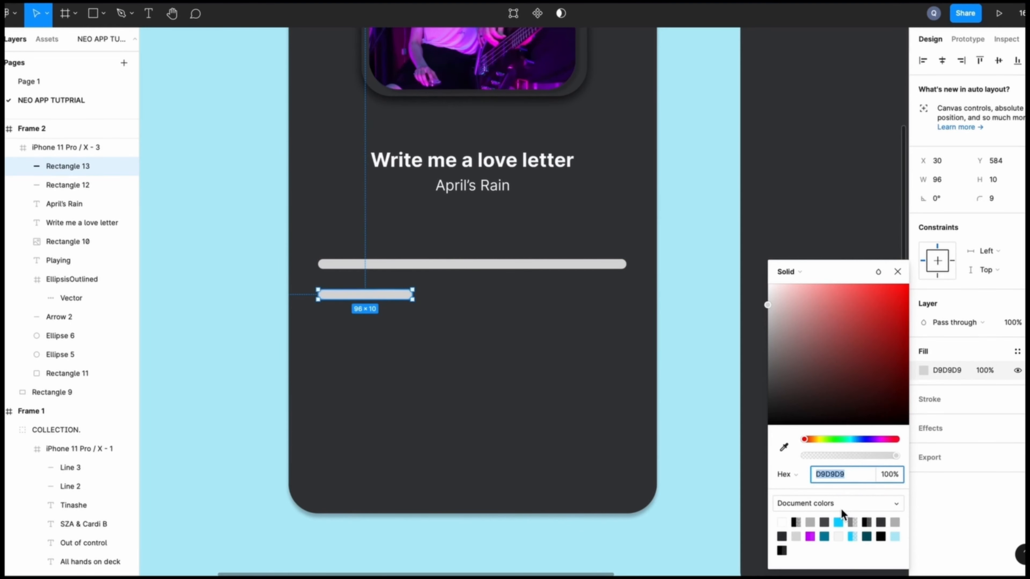
{"action": "left_click", "coordinate": [788, 271]}
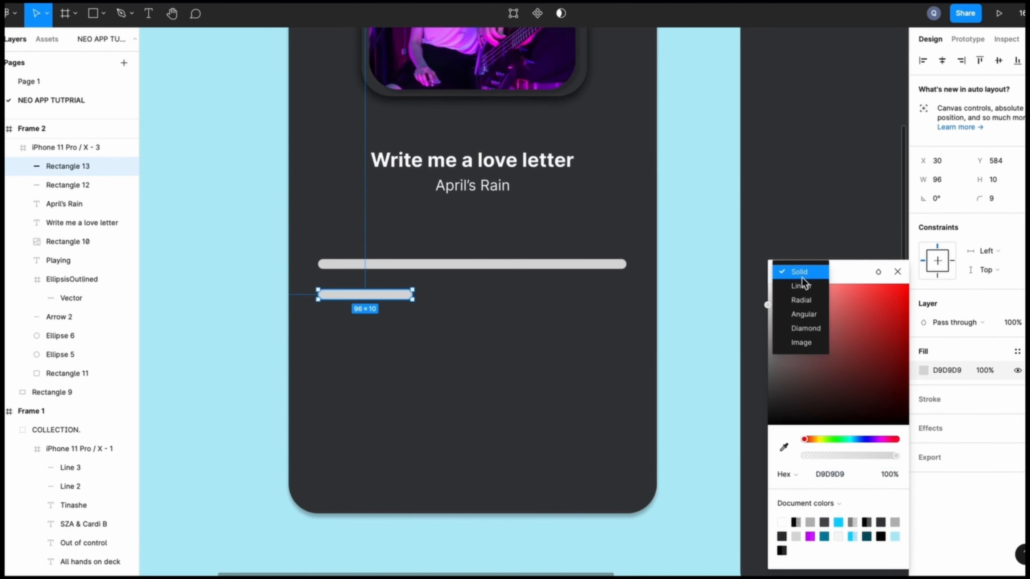
{"action": "left_click", "coordinate": [794, 284]}
{"action": "left_click", "coordinate": [371, 290]}
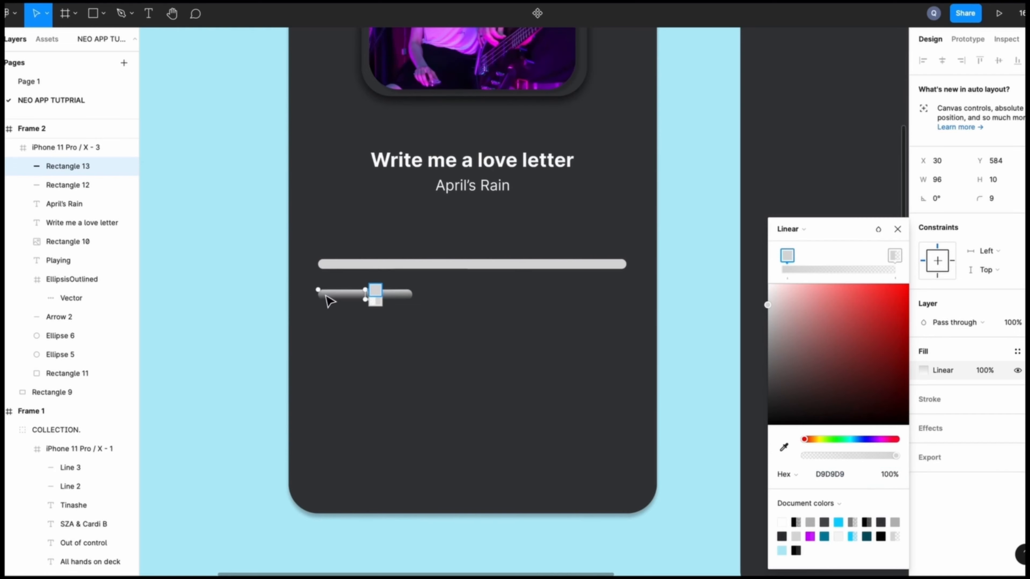
{"action": "left_click", "coordinate": [374, 301]}
{"action": "left_click", "coordinate": [374, 289]}
{"action": "left_click_drag", "start_coordinate": [366, 291], "coordinate": [320, 302]}
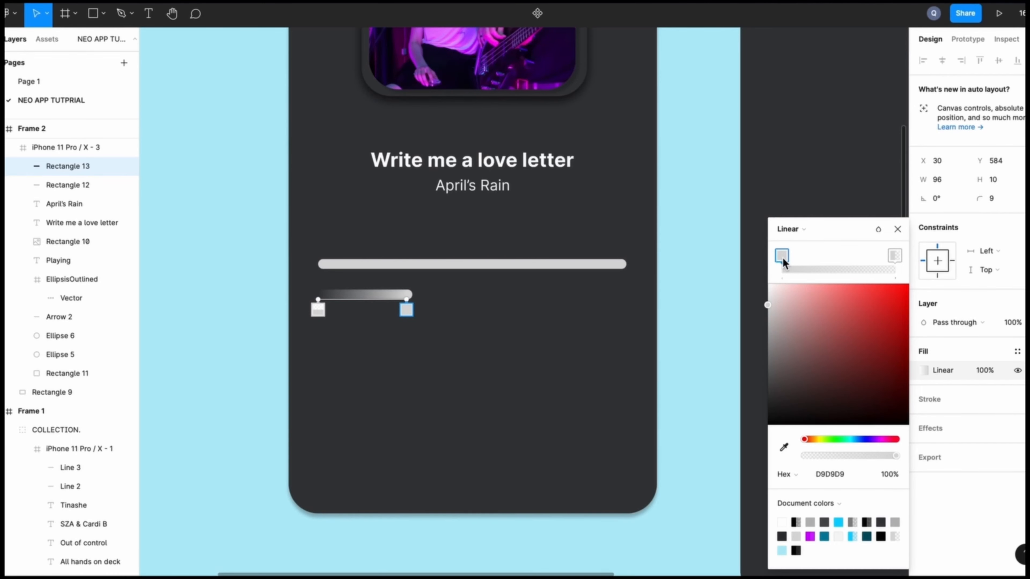
Step: Colour the short bar's gradient from cyan 05D2FF at its left end to dark teal 035061 at its right end
{"action": "left_click", "coordinate": [840, 522]}
{"action": "left_click", "coordinate": [895, 256]}
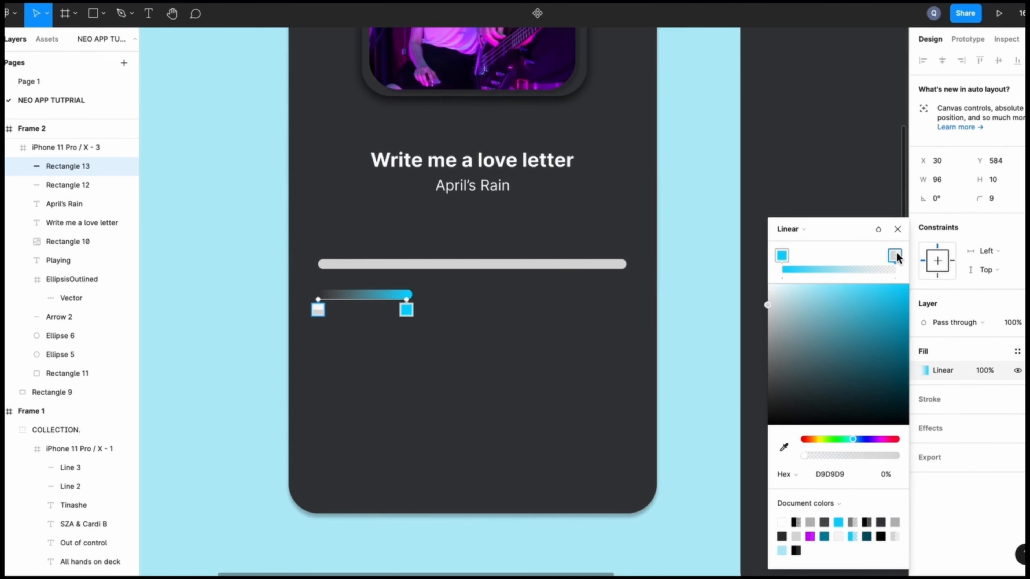
{"action": "left_click", "coordinate": [866, 538]}
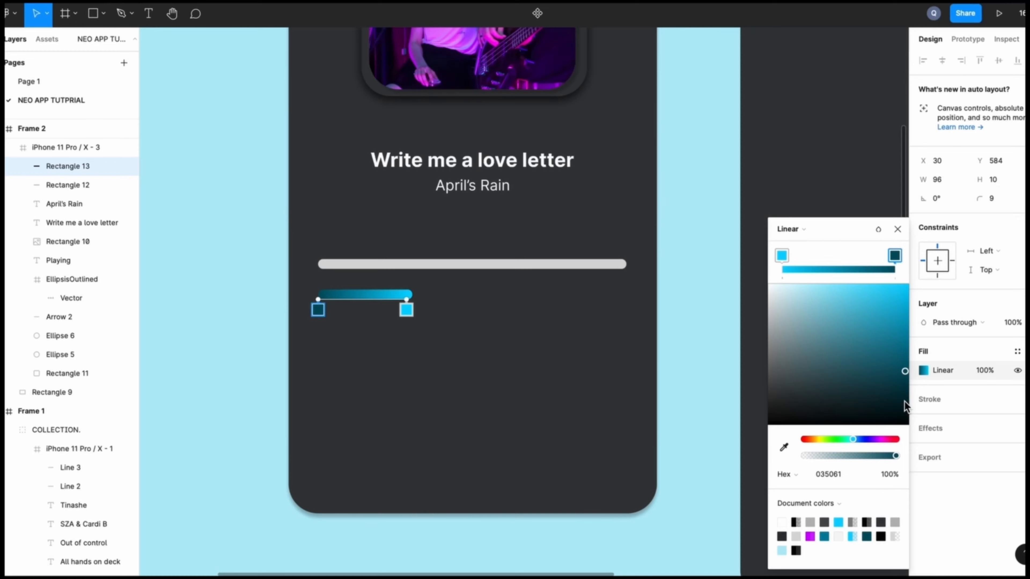
{"action": "left_click", "coordinate": [782, 257]}
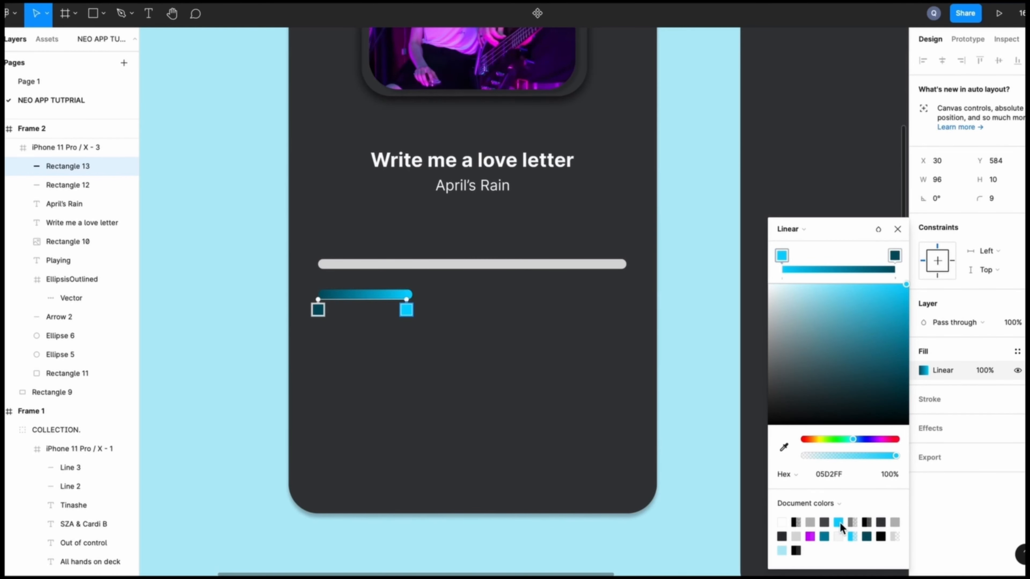
{"action": "mouse_move", "coordinate": [898, 257]}
{"action": "left_mouse_down"}
{"action": "mouse_move", "coordinate": [815, 256]}
{"action": "mouse_move", "coordinate": [895, 255]}
{"action": "left_mouse_up"}
{"action": "mouse_move", "coordinate": [790, 258]}
{"action": "left_mouse_down"}
{"action": "mouse_move", "coordinate": [905, 263]}
{"action": "mouse_move", "coordinate": [782, 263]}
{"action": "left_mouse_up"}
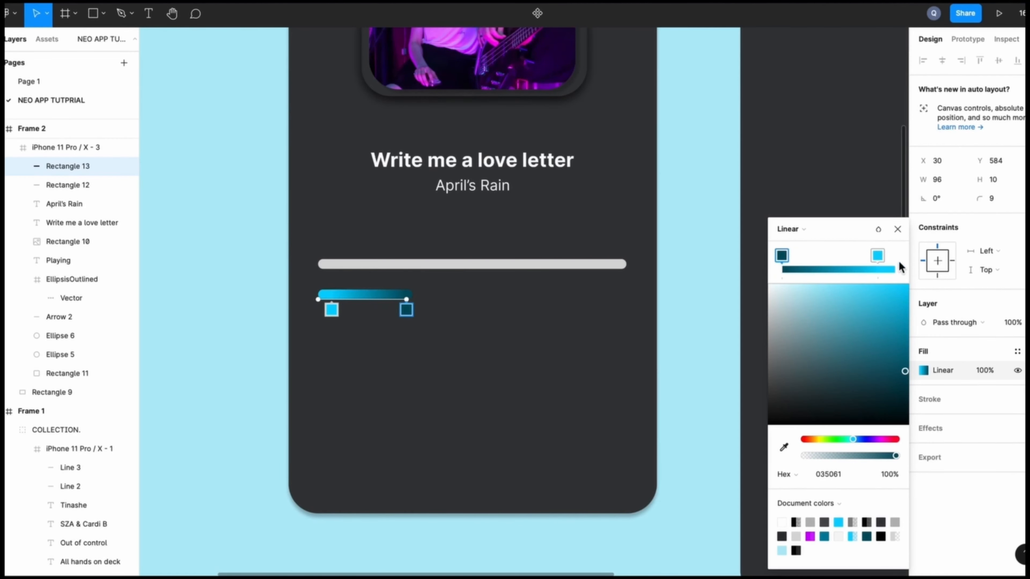
Step: Place the cyan gradient bar over the left end of the grey progress bar
{"action": "left_click", "coordinate": [513, 393]}
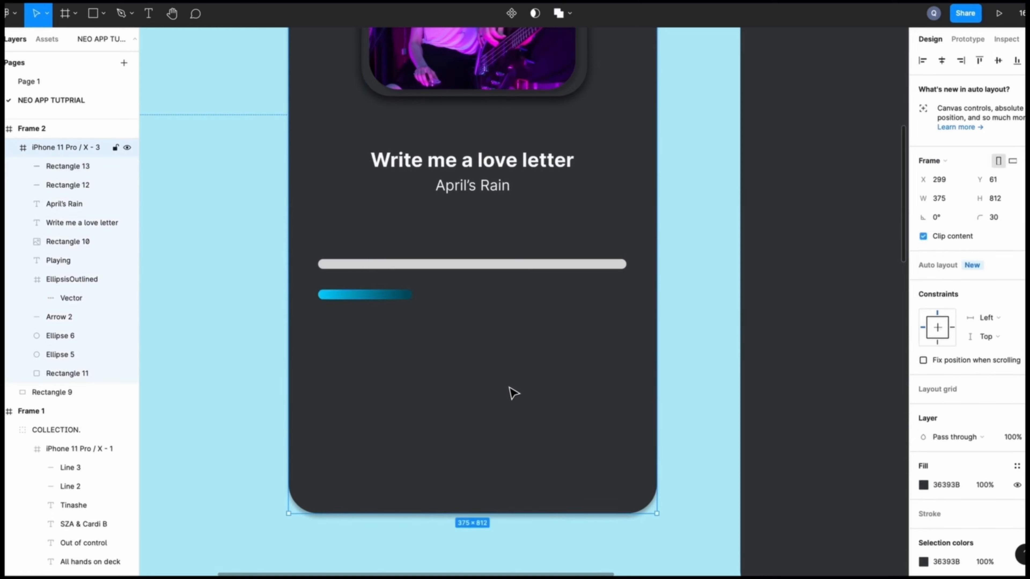
{"action": "left_click_drag", "start_coordinate": [385, 302], "coordinate": [384, 272]}
{"action": "left_click", "coordinate": [421, 329]}
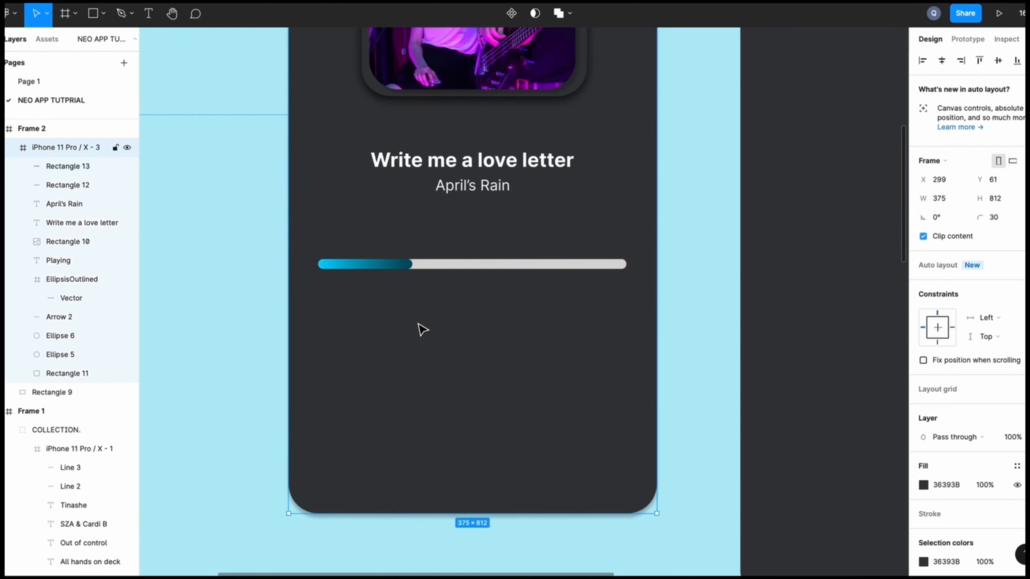
Step: Draw a small circle beneath the progress bar and set its size to 10 by 10
{"action": "left_click", "coordinate": [104, 15]}
{"action": "key", "text": "c"}
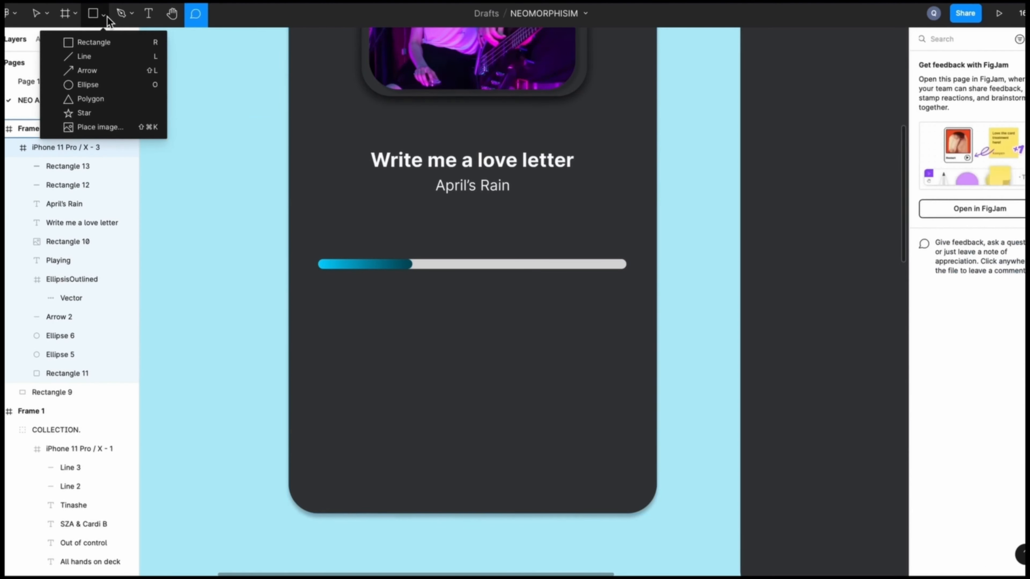
{"action": "left_click", "coordinate": [86, 83]}
{"action": "left_click_drag", "start_coordinate": [402, 302], "coordinate": [412, 311]}
{"action": "left_click", "coordinate": [948, 184]}
{"action": "type", "text": "10"}
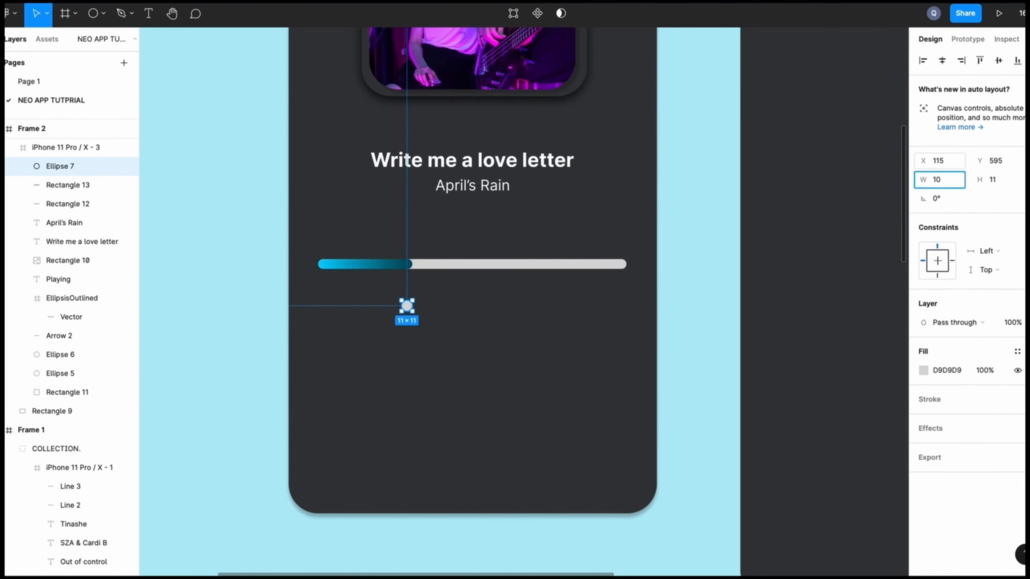
{"action": "key", "text": "Return"}
{"action": "left_click", "coordinate": [999, 181]}
{"action": "type", "text": "10"}
{"action": "key", "text": "Return"}
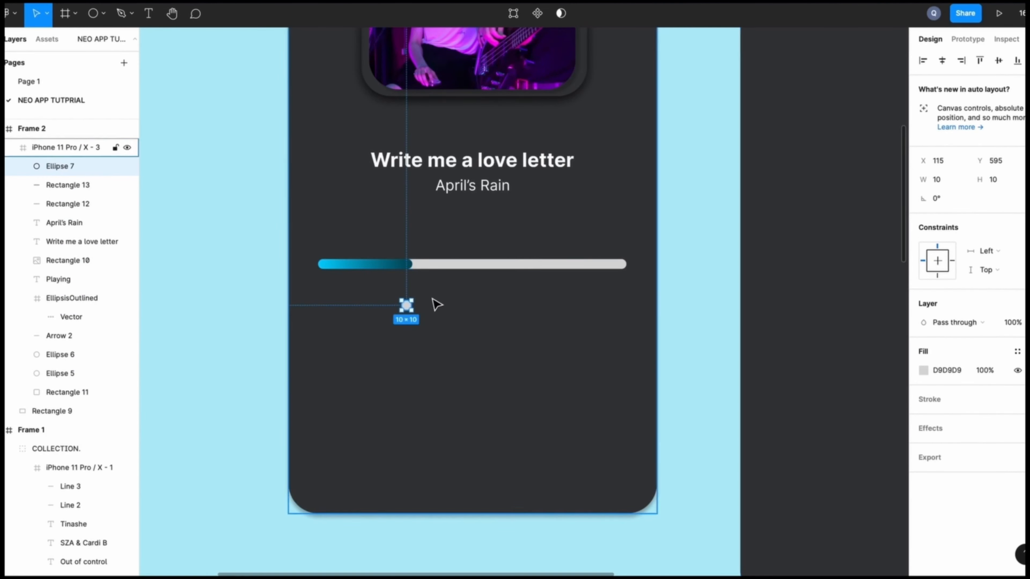
Step: Move the small circle onto the right end of the cyan bar at X 116, Y 553 and fill it with white FFFFFF
{"action": "left_click_drag", "start_coordinate": [407, 306], "coordinate": [411, 270]}
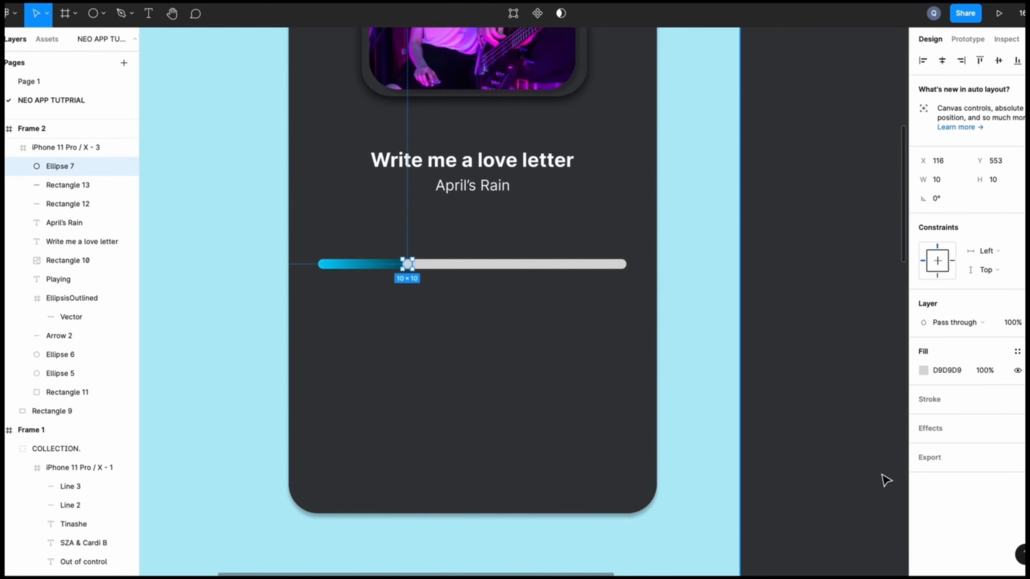
{"action": "left_click", "coordinate": [923, 370]}
{"action": "left_click", "coordinate": [781, 523]}
{"action": "left_click", "coordinate": [515, 389]}
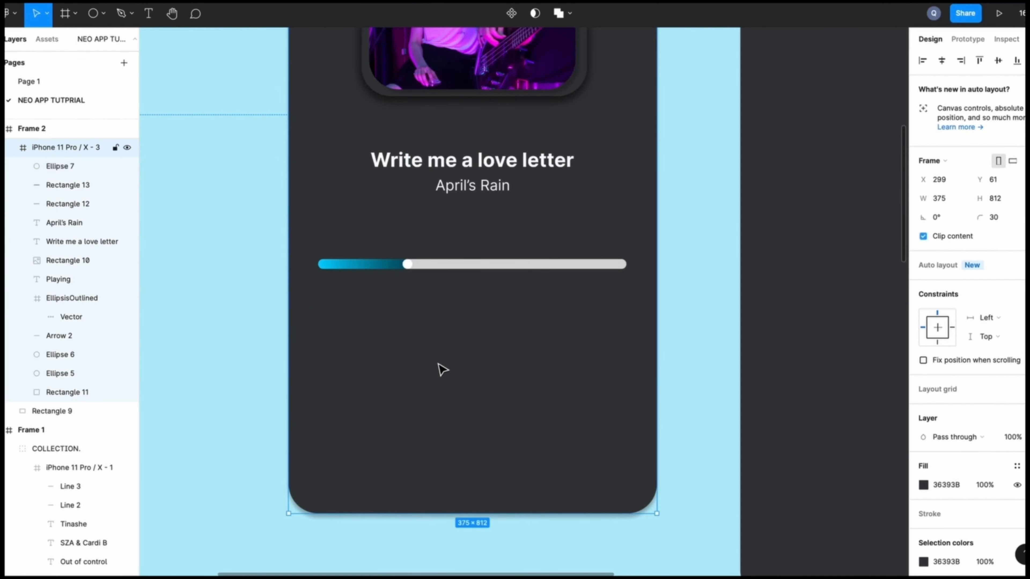
Step: Resize the white slider circle to 12 by 12
{"action": "left_click", "coordinate": [409, 265]}
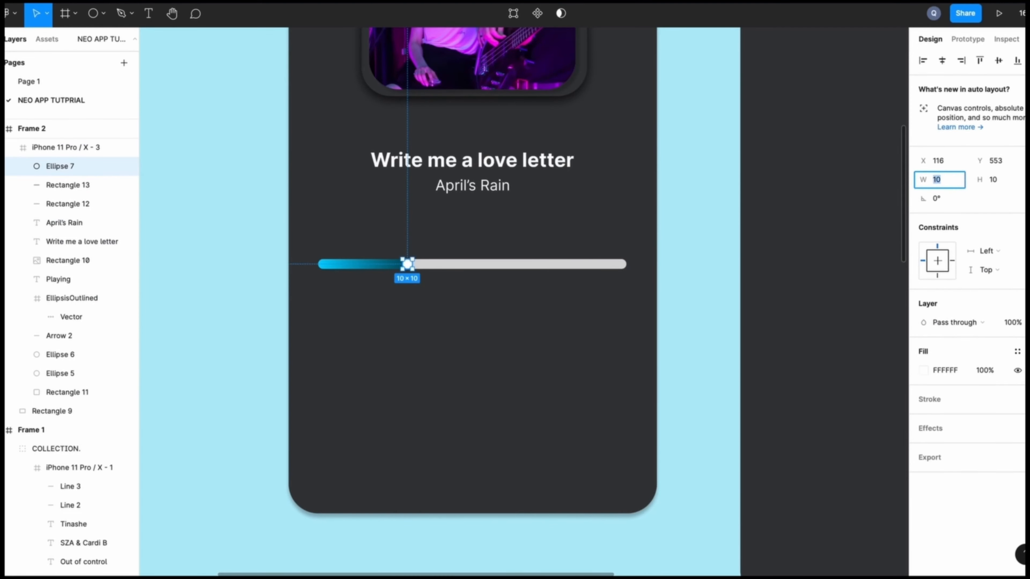
{"action": "left_click", "coordinate": [996, 180]}
{"action": "type", "text": "12"}
{"action": "key", "text": "Return"}
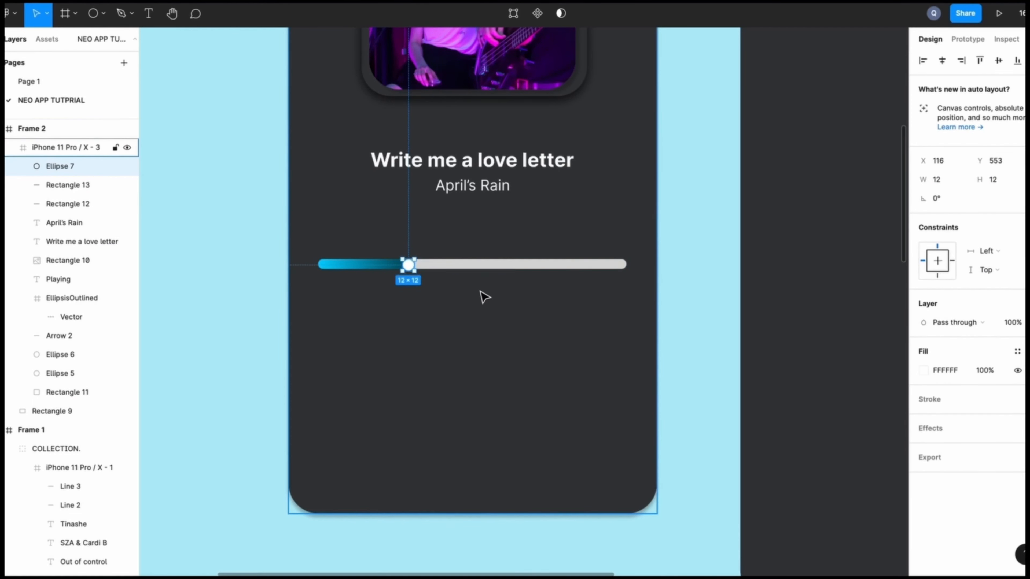
Step: Add a "." text just below the white slider circle and fill it with cyan 05D2FF
{"action": "left_click", "coordinate": [457, 307]}
{"action": "key", "text": "t"}
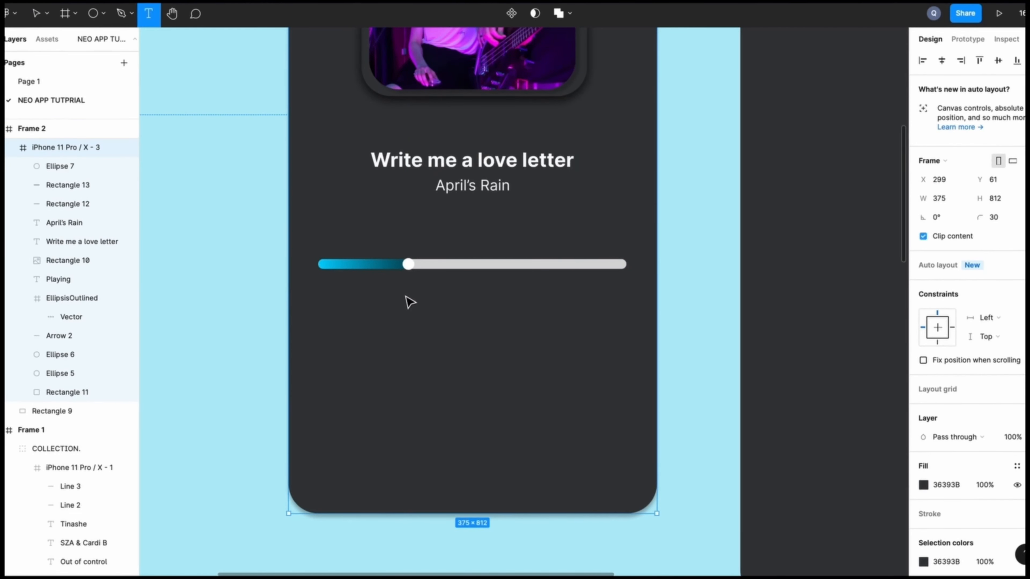
{"action": "left_click", "coordinate": [409, 266]}
{"action": "type", "text": "."}
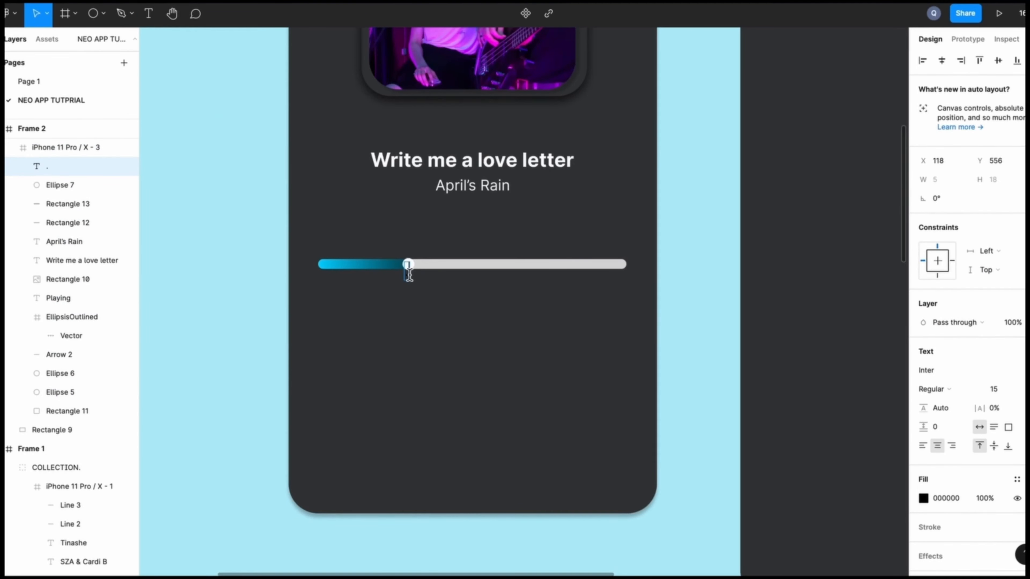
{"action": "left_click", "coordinate": [923, 498]}
{"action": "left_click", "coordinate": [831, 526]}
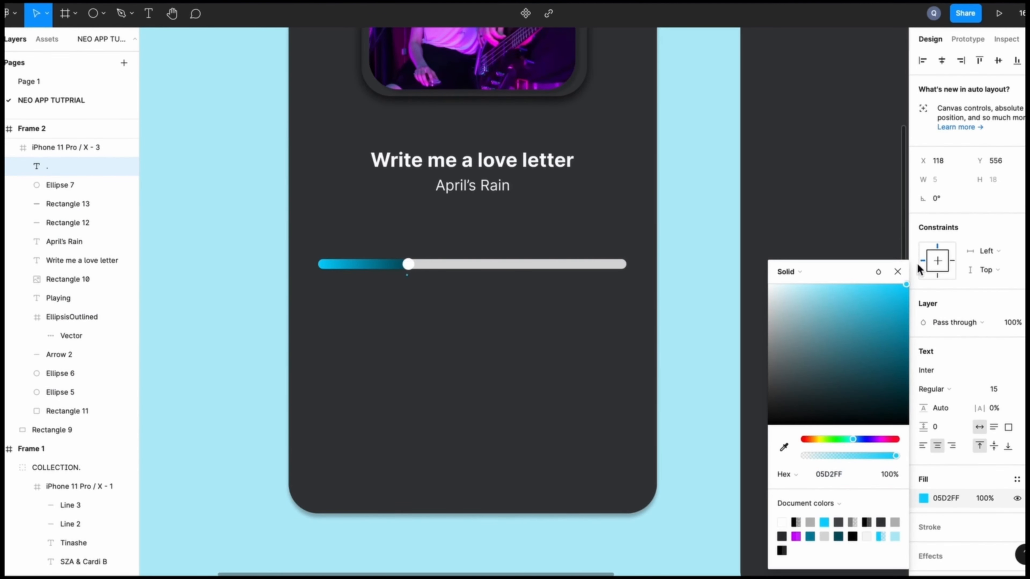
{"action": "left_click", "coordinate": [905, 272]}
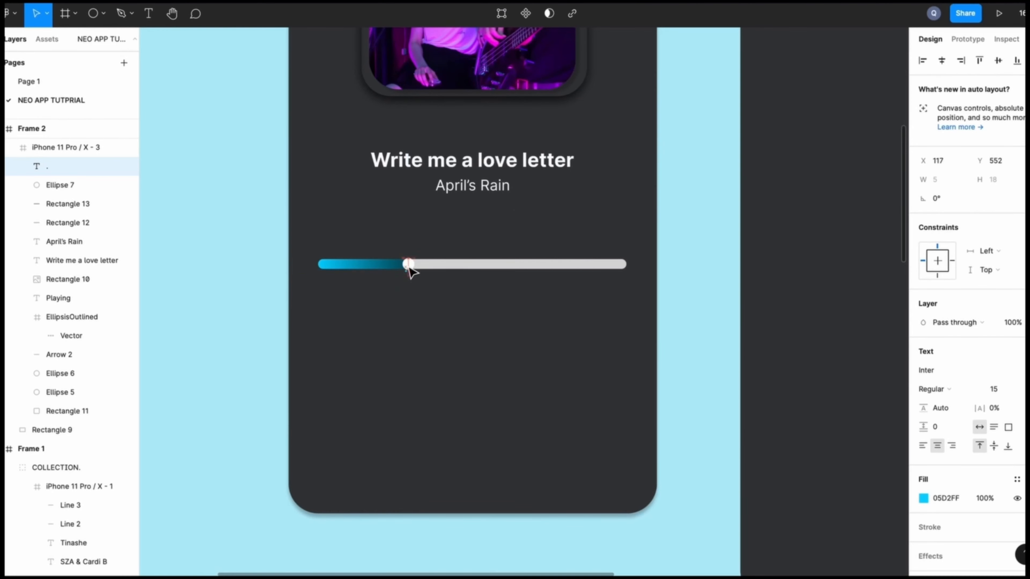
Step: Position the cyan dot in the centre of the white slider circle at X 120, Y 545
{"action": "left_click", "coordinate": [450, 319]}
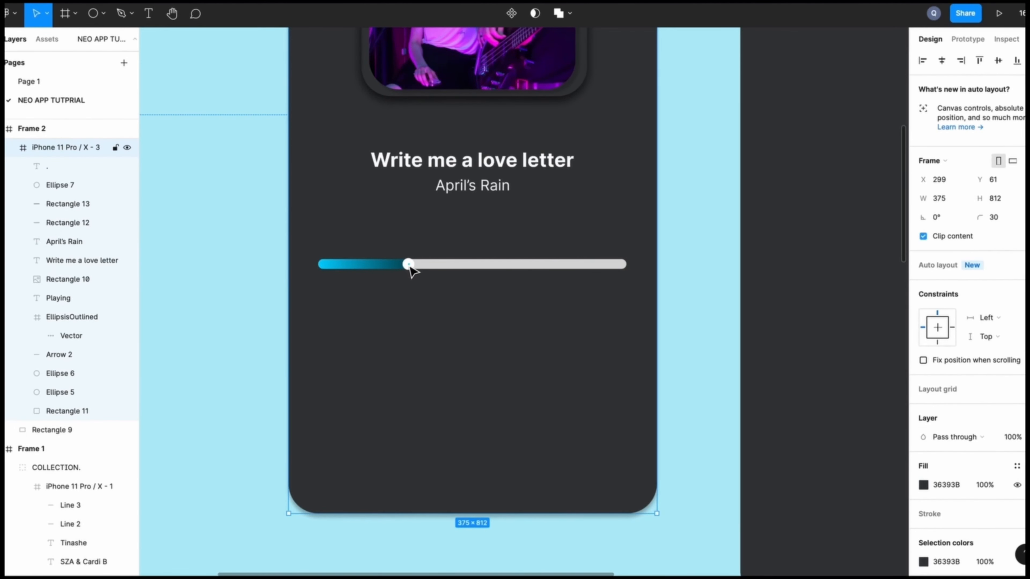
{"action": "scroll", "coordinate": [431, 311], "scroll_direction": "up", "scroll_amount": 5}
{"action": "left_click", "coordinate": [400, 248]}
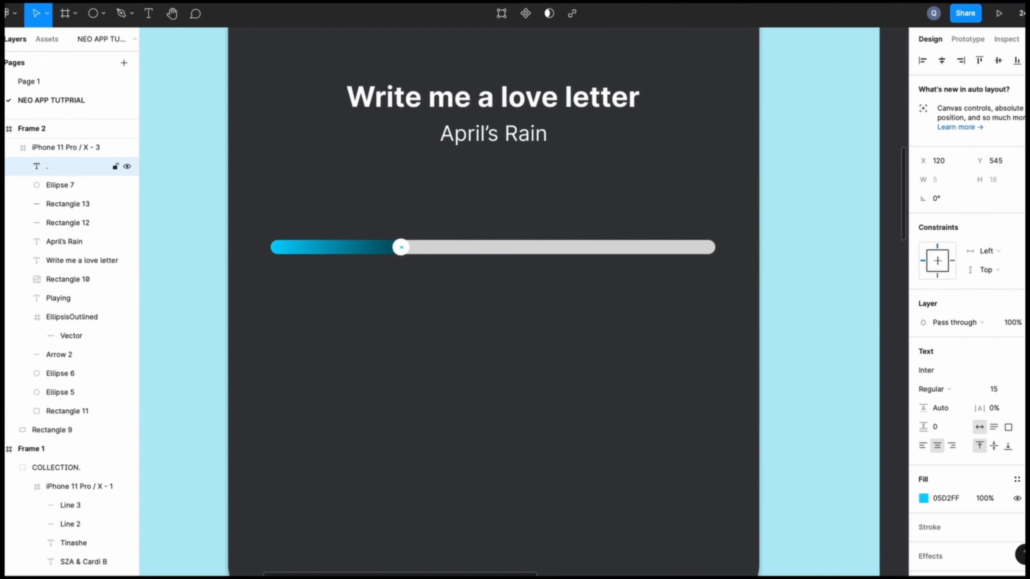
{"action": "left_click", "coordinate": [446, 311]}
Step: Lighten the dark stop of the cyan bar's linear gradient to 046277
{"action": "scroll", "coordinate": [446, 310], "scroll_direction": "down", "scroll_amount": 3}
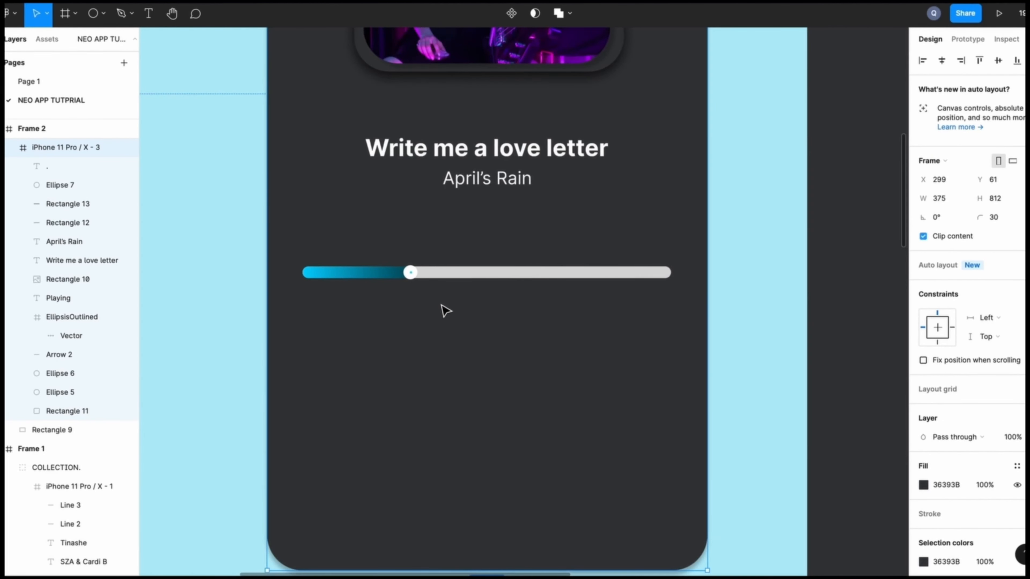
{"action": "left_click", "coordinate": [314, 281]}
{"action": "left_click", "coordinate": [923, 370]}
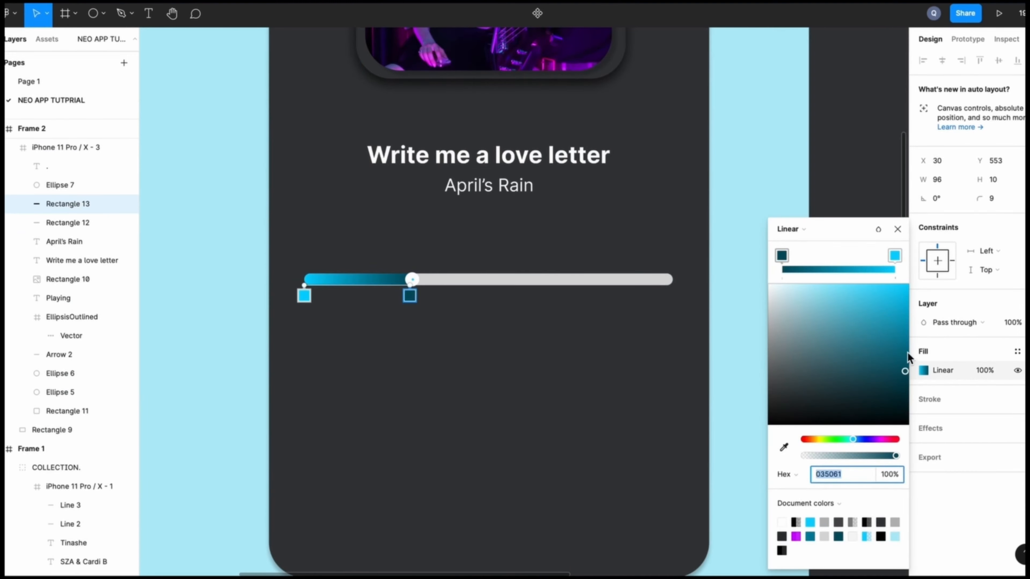
{"action": "left_click", "coordinate": [895, 256]}
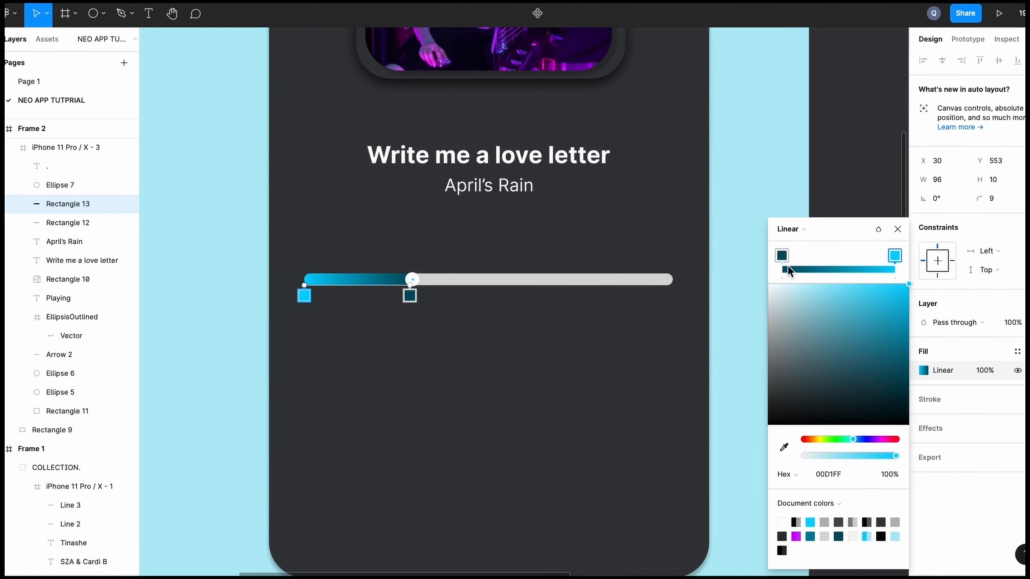
{"action": "left_click", "coordinate": [781, 256]}
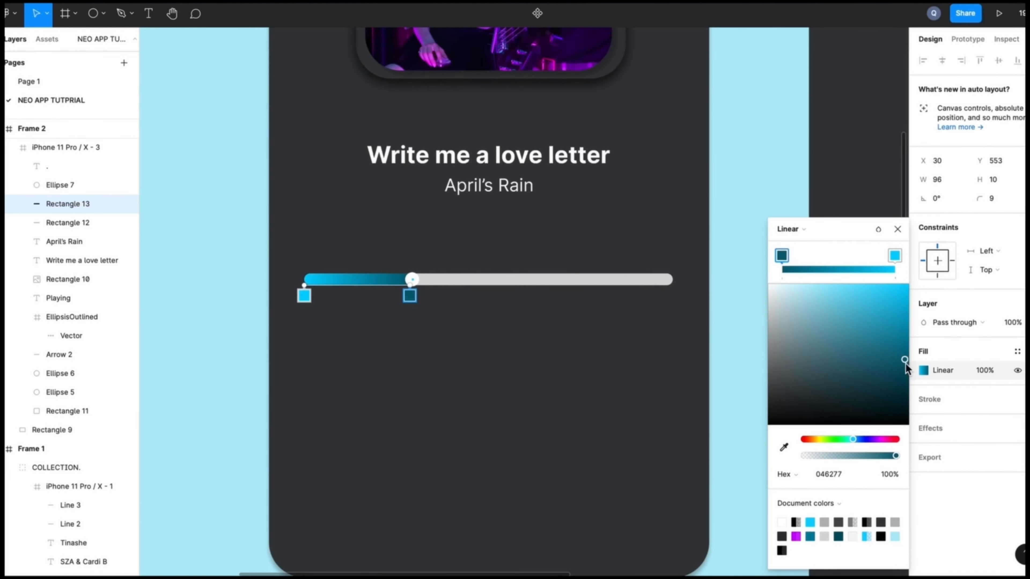
{"action": "left_click", "coordinate": [524, 400]}
Step: Move the iPhone 11 Pro / X - 3 frame to X 261, Y 70 and shift Frame 2 to X -752, Y -1672
{"action": "scroll", "coordinate": [527, 401], "scroll_direction": "up", "scroll_amount": 5}
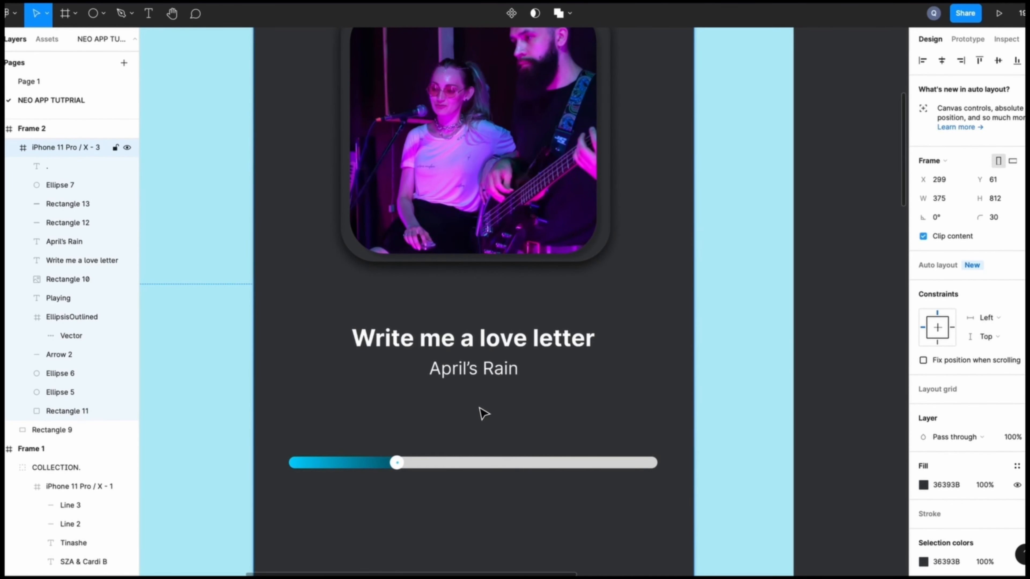
{"action": "scroll", "coordinate": [482, 413], "scroll_direction": "up", "scroll_amount": 6}
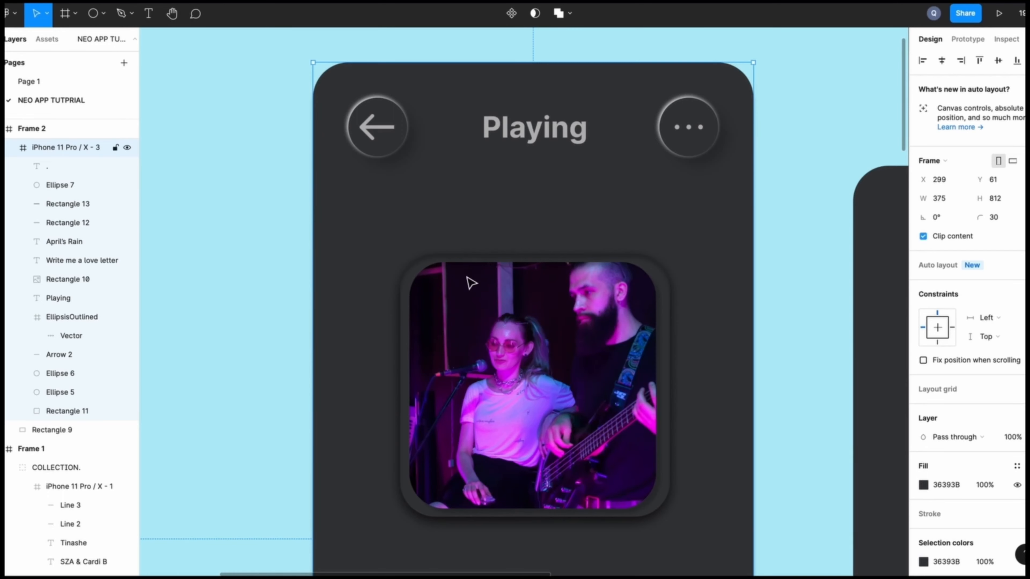
{"action": "scroll", "coordinate": [404, 223], "scroll_direction": "down", "scroll_amount": 8}
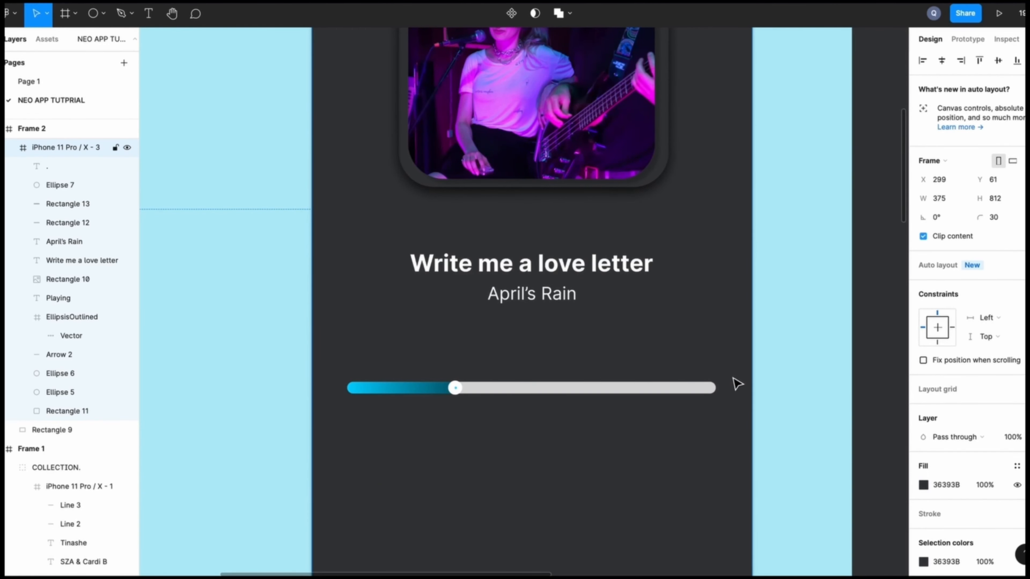
{"action": "scroll", "coordinate": [738, 383], "scroll_direction": "right", "scroll_amount": 2}
{"action": "key", "text": "Escape"}
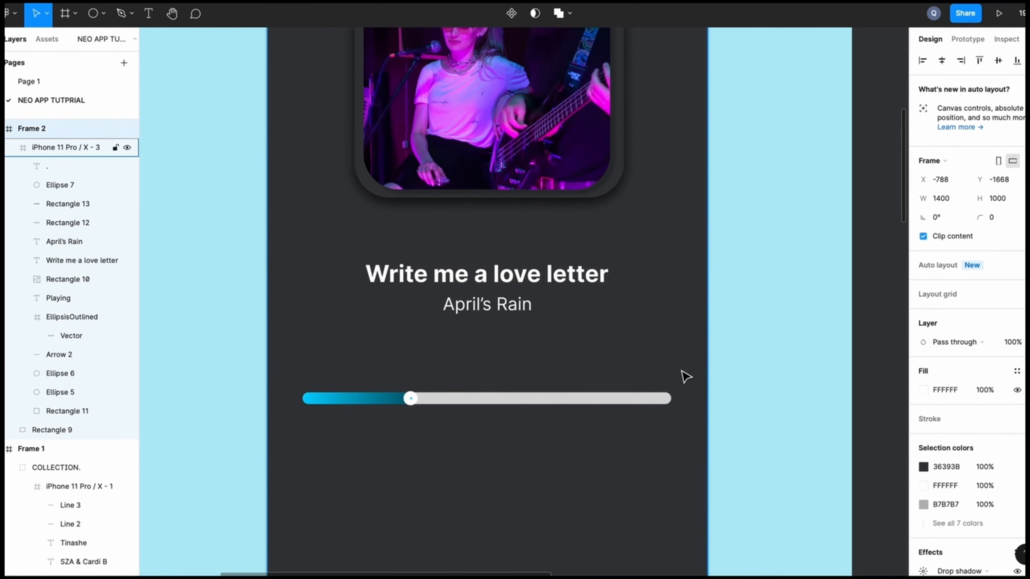
{"action": "left_click", "coordinate": [684, 382]}
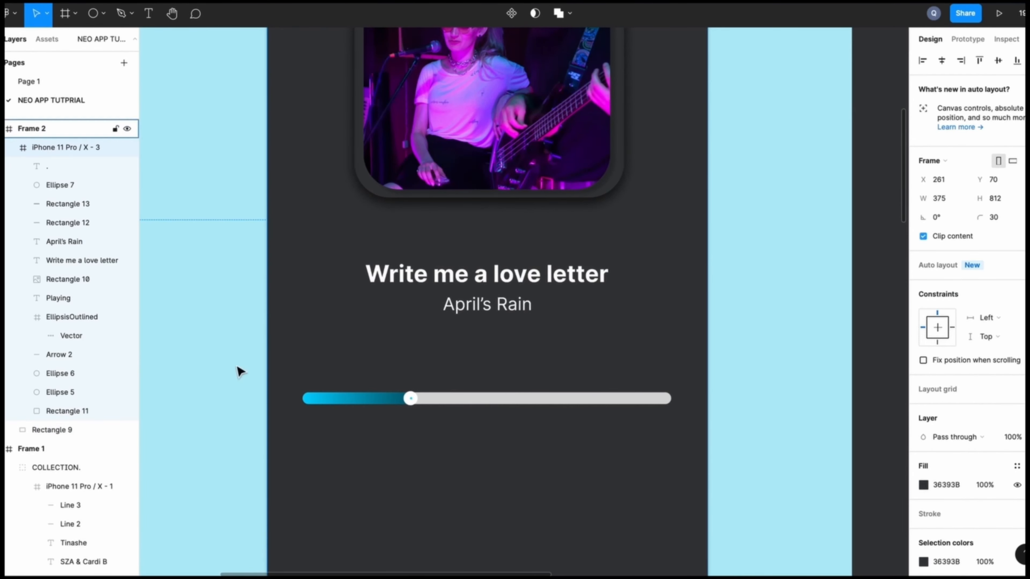
{"action": "left_click", "coordinate": [240, 371]}
{"action": "scroll", "coordinate": [337, 417], "scroll_direction": "left", "scroll_amount": 2}
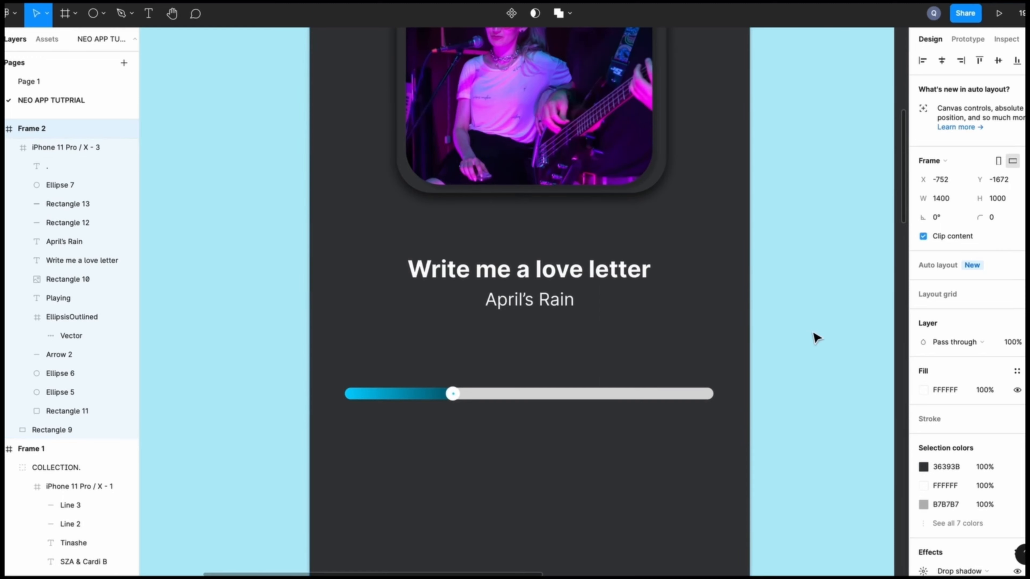
{"action": "left_click", "coordinate": [724, 387]}
{"action": "left_click", "coordinate": [699, 400]}
{"action": "left_click", "coordinate": [695, 398]}
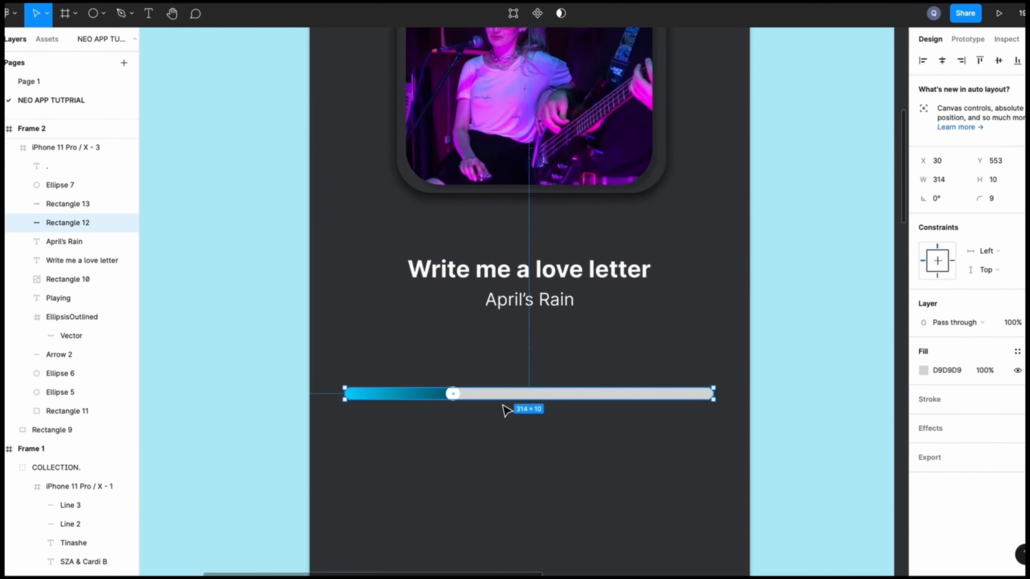
{"action": "left_click", "coordinate": [427, 395], "text": "shift"}
{"action": "left_click", "coordinate": [452, 394], "text": "shift"}
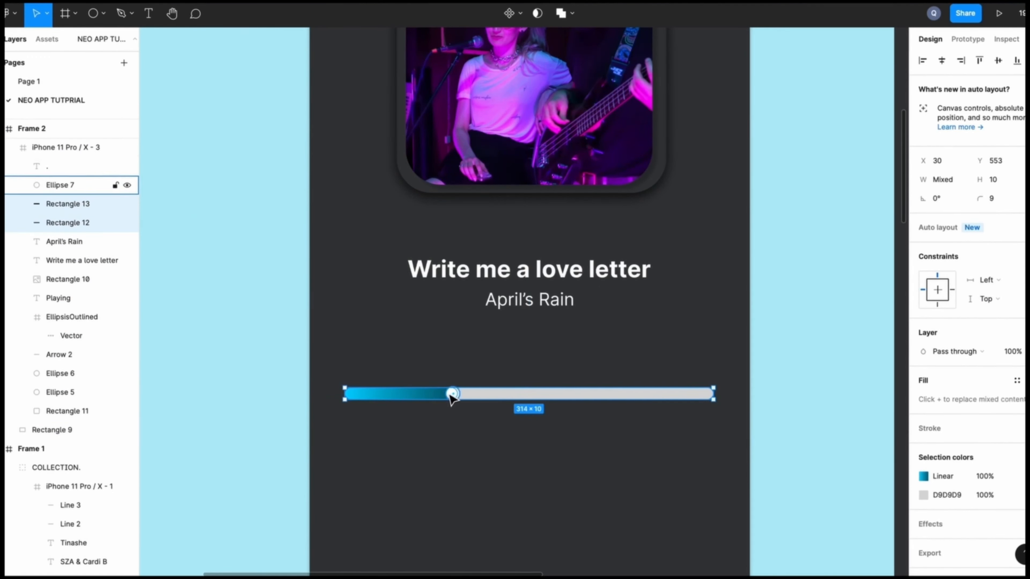
Step: Set the dark stop of the cyan progress bar's linear gradient to 046277, keeping the other stop at 00D1FF
{"action": "scroll", "coordinate": [385, 345], "scroll_direction": "down", "scroll_amount": 5}
{"action": "scroll", "coordinate": [385, 345], "scroll_direction": "right", "scroll_amount": 2}
{"action": "left_click", "coordinate": [315, 285]}
{"action": "left_click", "coordinate": [313, 282]}
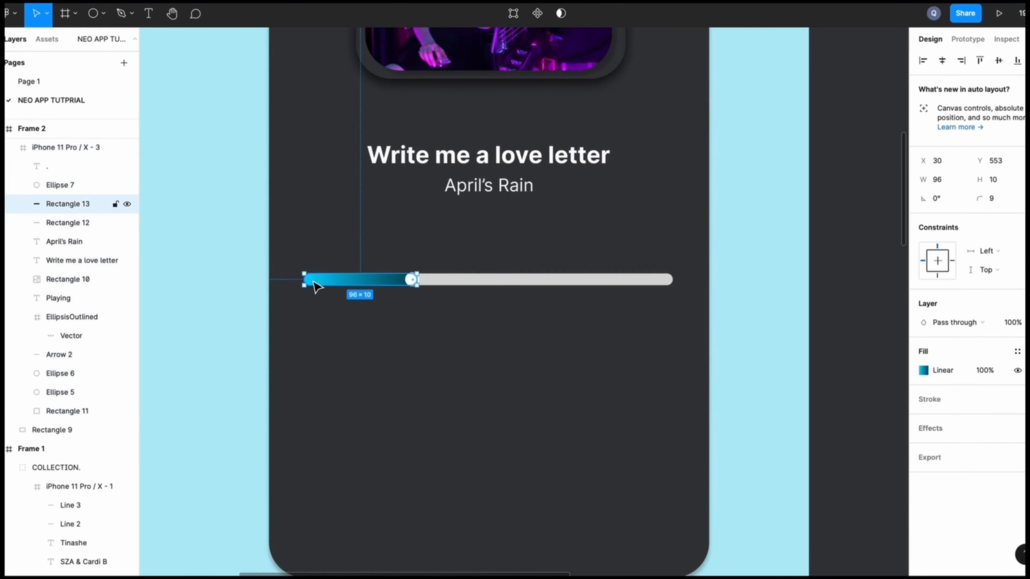
{"action": "left_click", "coordinate": [924, 371]}
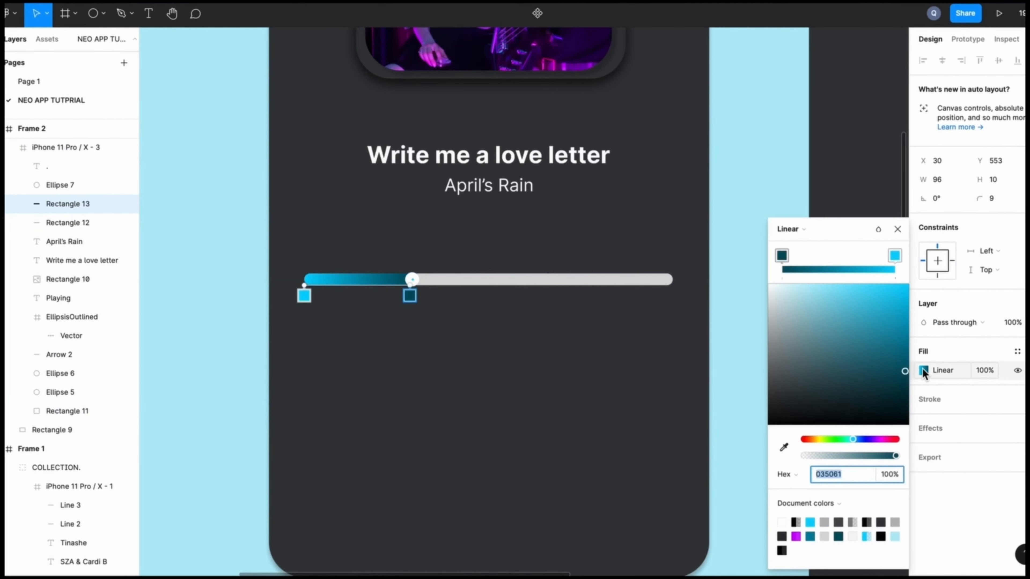
{"action": "left_click", "coordinate": [896, 256]}
{"action": "left_click_drag", "start_coordinate": [910, 287], "coordinate": [911, 286]}
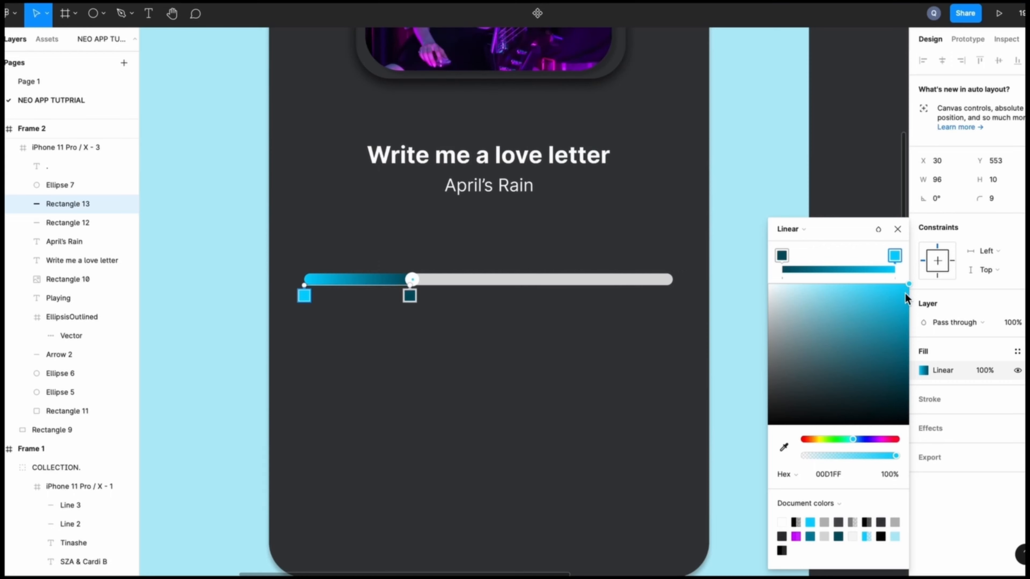
{"action": "left_click", "coordinate": [782, 255]}
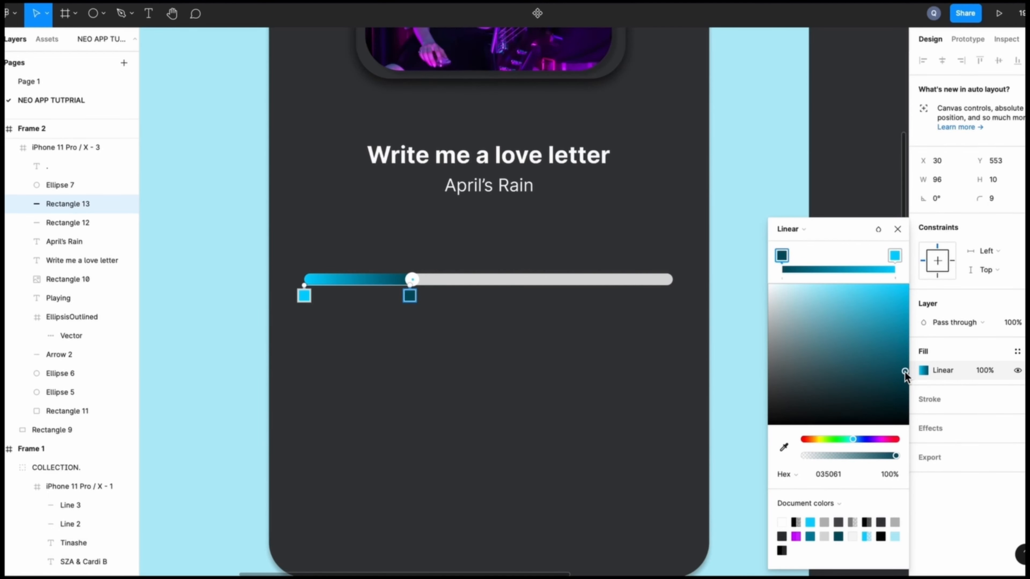
{"action": "left_click_drag", "start_coordinate": [905, 372], "coordinate": [906, 362]}
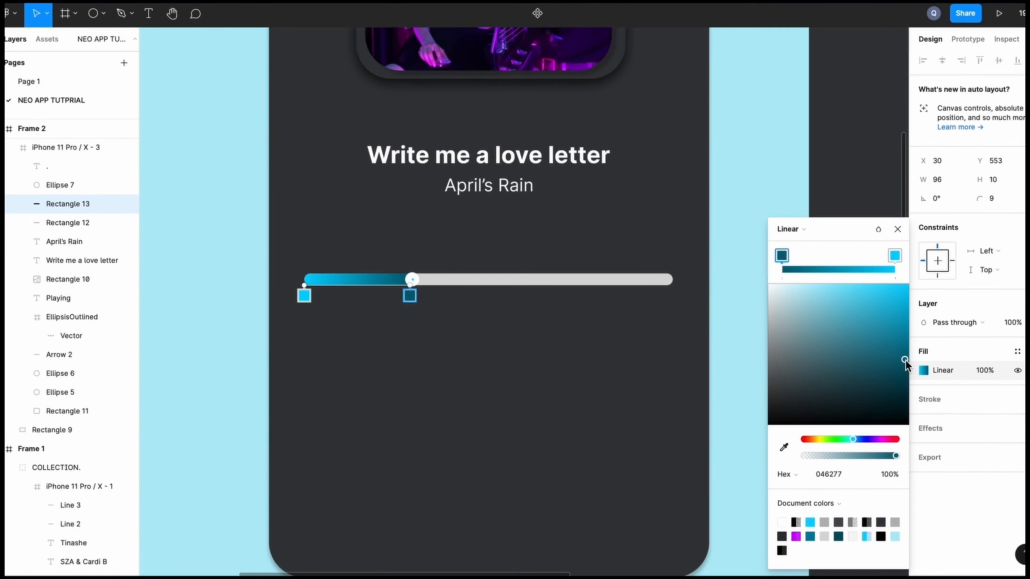
{"action": "left_click", "coordinate": [897, 230]}
{"action": "left_click", "coordinate": [524, 400]}
{"action": "scroll", "coordinate": [525, 400], "scroll_direction": "up", "scroll_amount": 5}
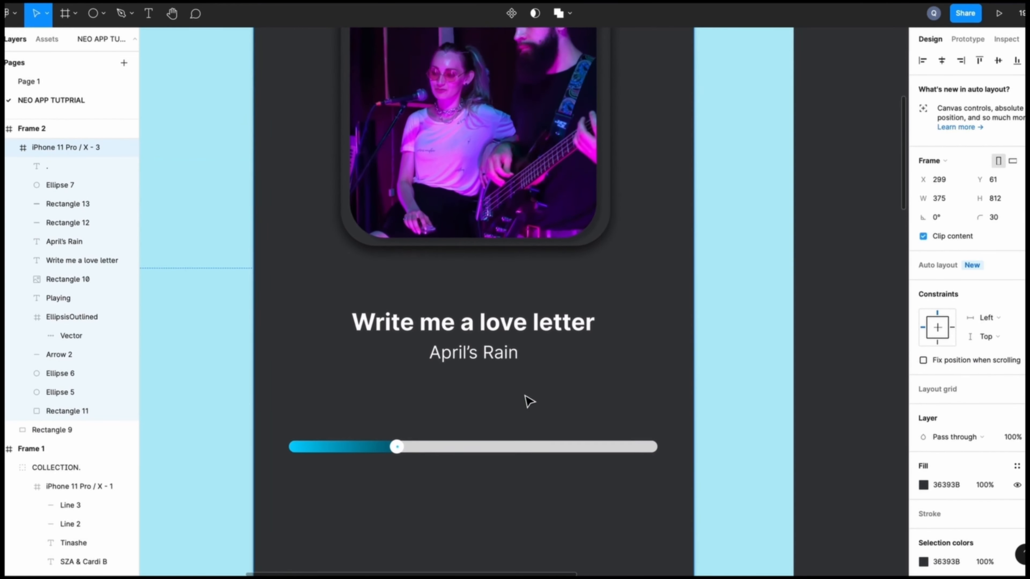
Step: Group the grey bar, the cyan gradient bar, the white slider circle and its cyan dot
{"action": "scroll", "coordinate": [529, 401], "scroll_direction": "down", "scroll_amount": 2}
{"action": "scroll", "coordinate": [530, 401], "scroll_direction": "left", "scroll_amount": 2}
{"action": "left_click", "coordinate": [746, 389]}
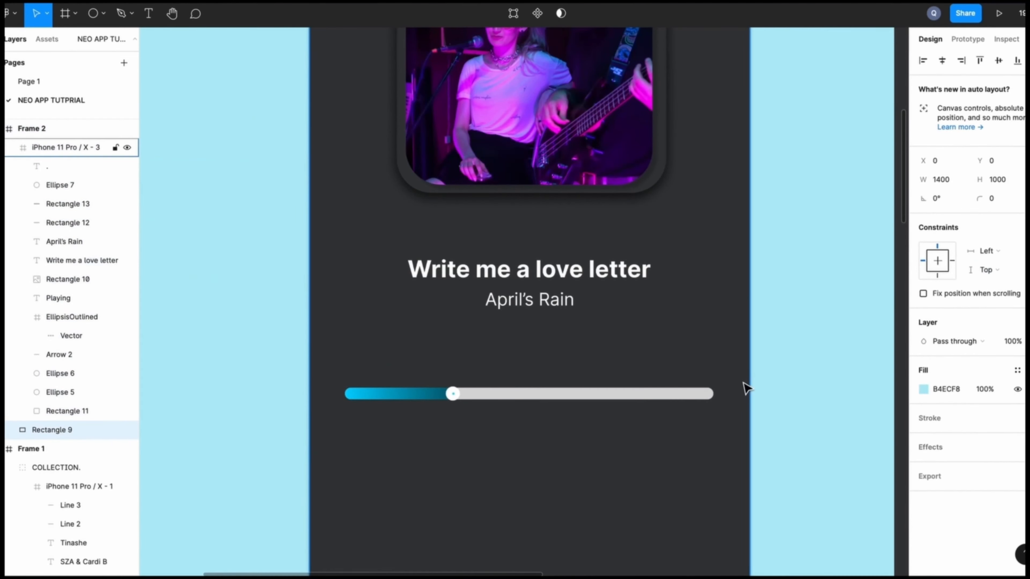
{"action": "left_click", "coordinate": [695, 399]}
{"action": "left_click", "coordinate": [694, 396]}
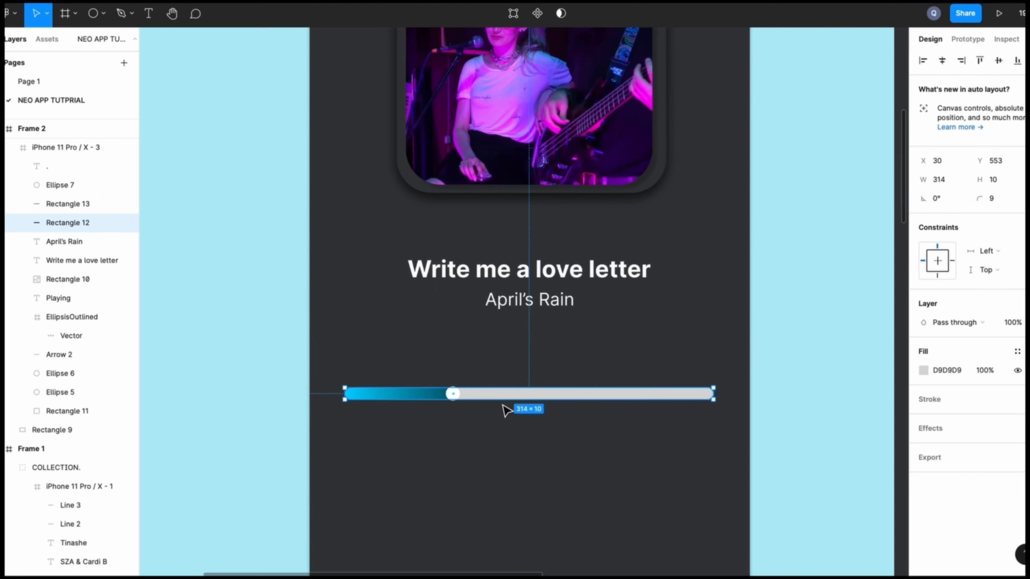
{"action": "left_click", "coordinate": [444, 396], "text": "shift"}
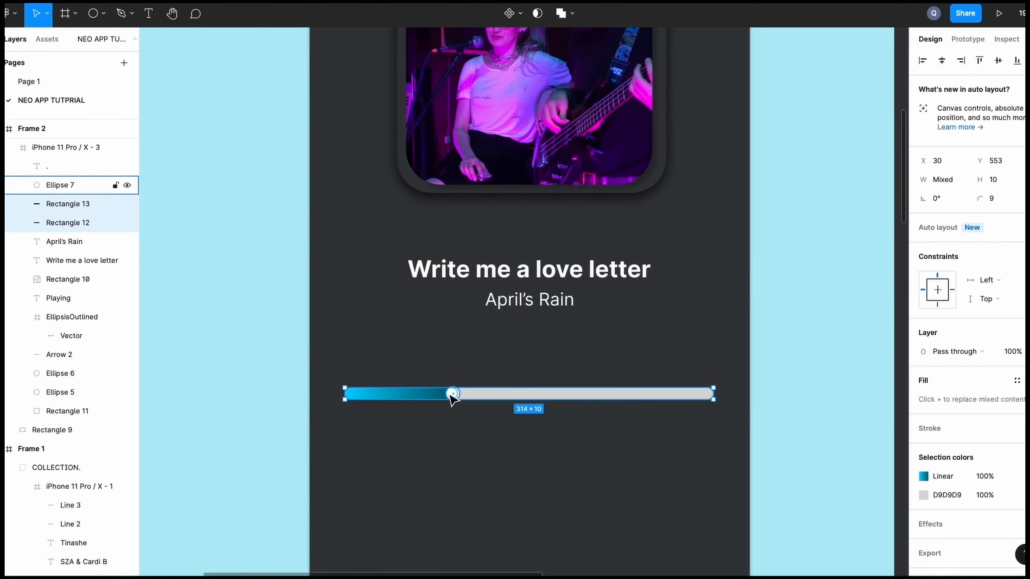
{"action": "left_click", "coordinate": [453, 395], "text": "shift"}
{"action": "left_click", "coordinate": [452, 395], "text": "shift"}
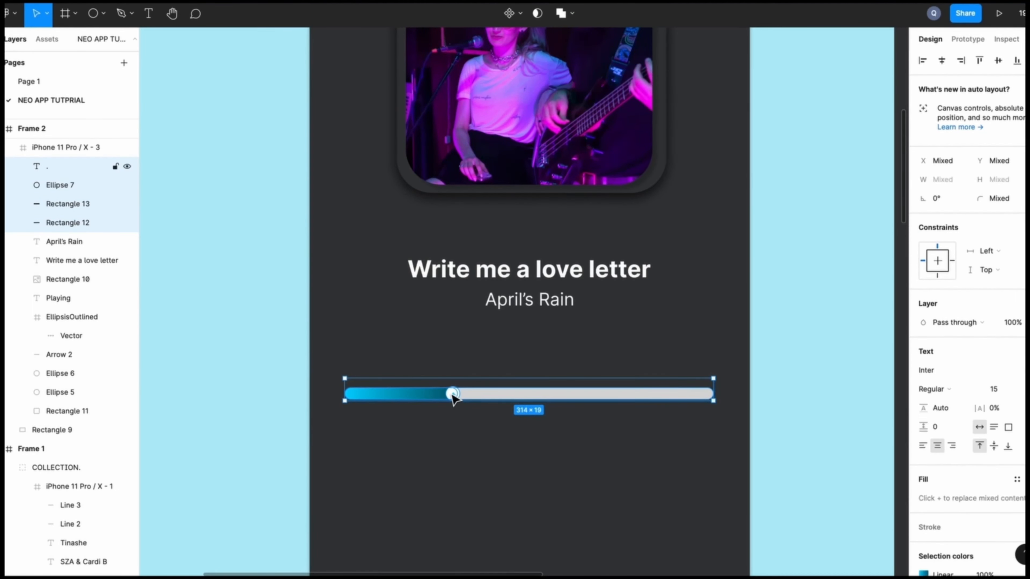
{"action": "key", "text": "ctrl+g"}
Step: Rename the new group as PROGRESS BAR
{"action": "double_click", "coordinate": [63, 166]}
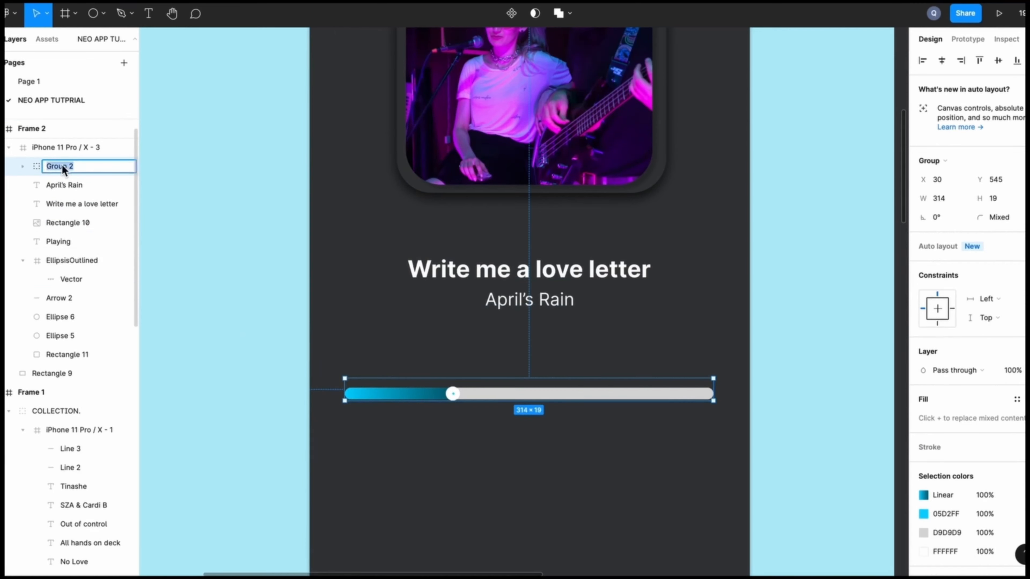
{"action": "key", "text": "BackSpace"}
{"action": "type", "text": "PROGRESS BAR"}
{"action": "left_click", "coordinate": [306, 325]}
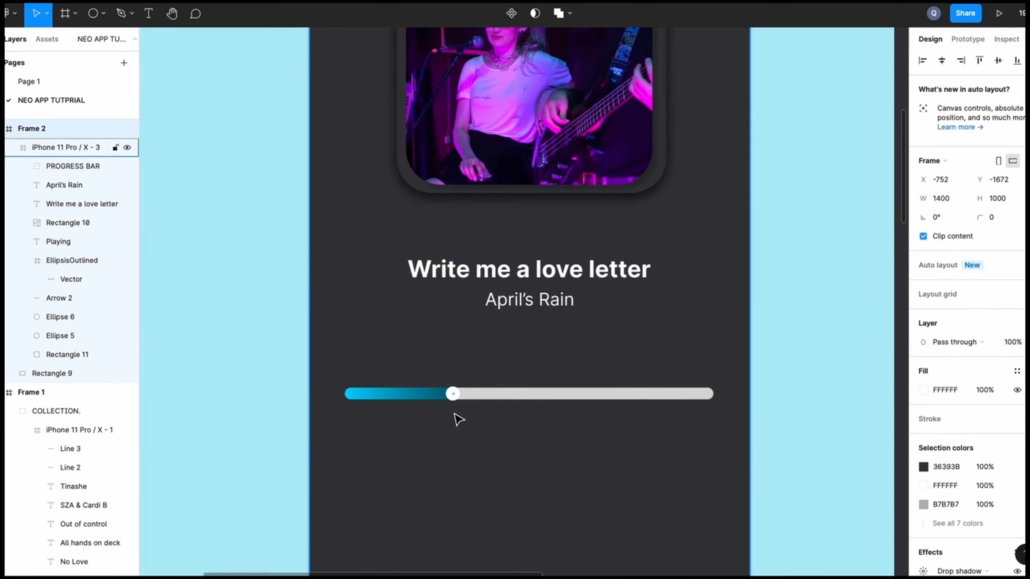
{"action": "left_click", "coordinate": [513, 396]}
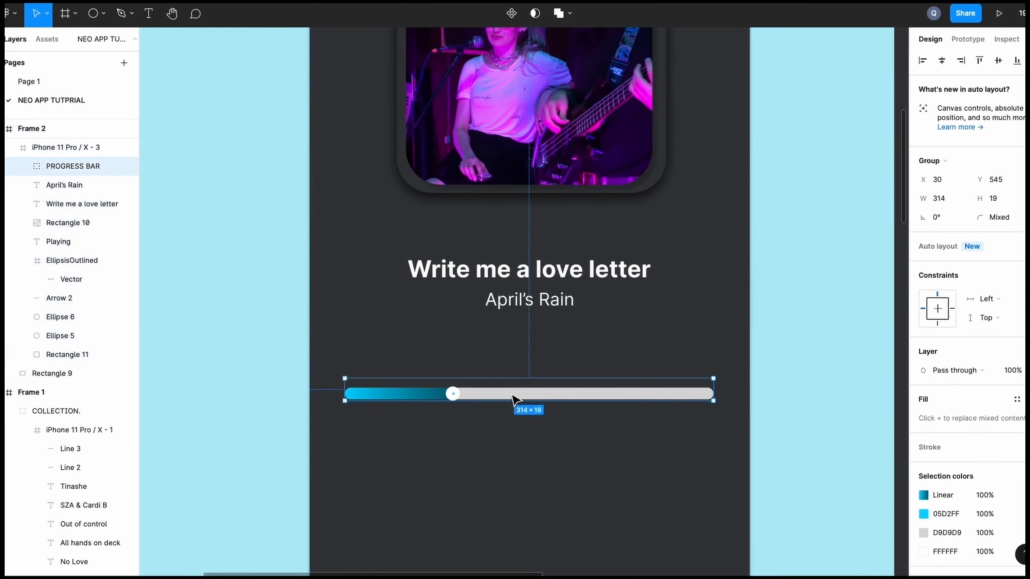
{"action": "key", "text": "alt"}
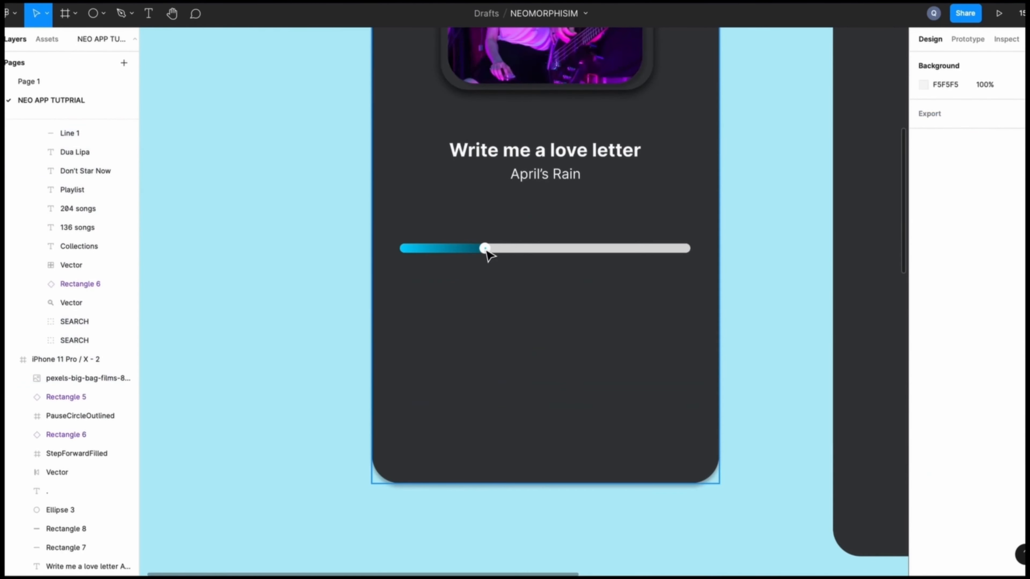
Step: Increase the cyan dot's font size to 30 and recentre it on the white slider circle
{"action": "scroll", "coordinate": [485, 248], "scroll_direction": "up", "scroll_amount": 5}
{"action": "left_click", "coordinate": [486, 249]}
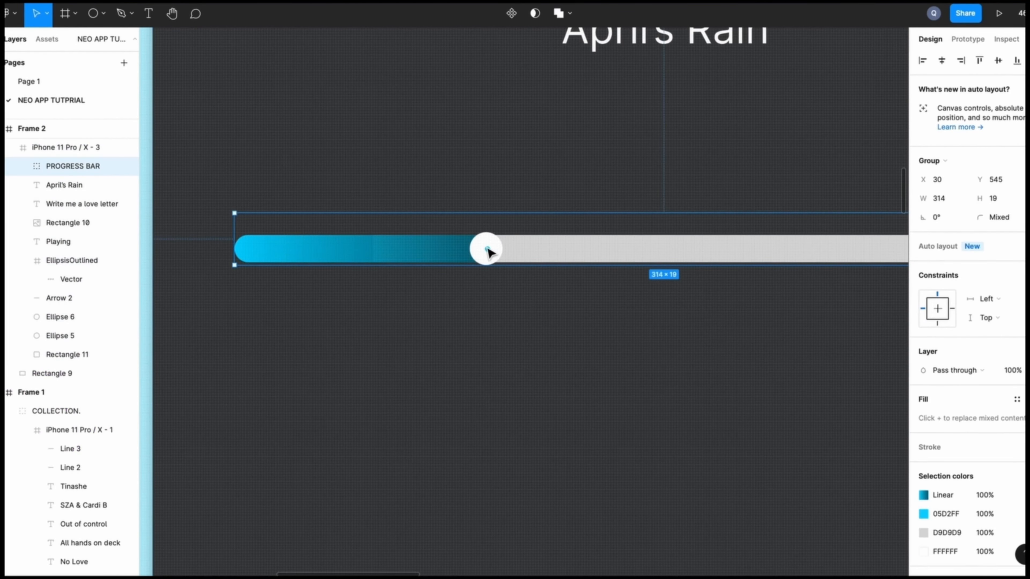
{"action": "double_click", "coordinate": [488, 250]}
{"action": "left_click", "coordinate": [997, 390]}
{"action": "key", "text": "Return"}
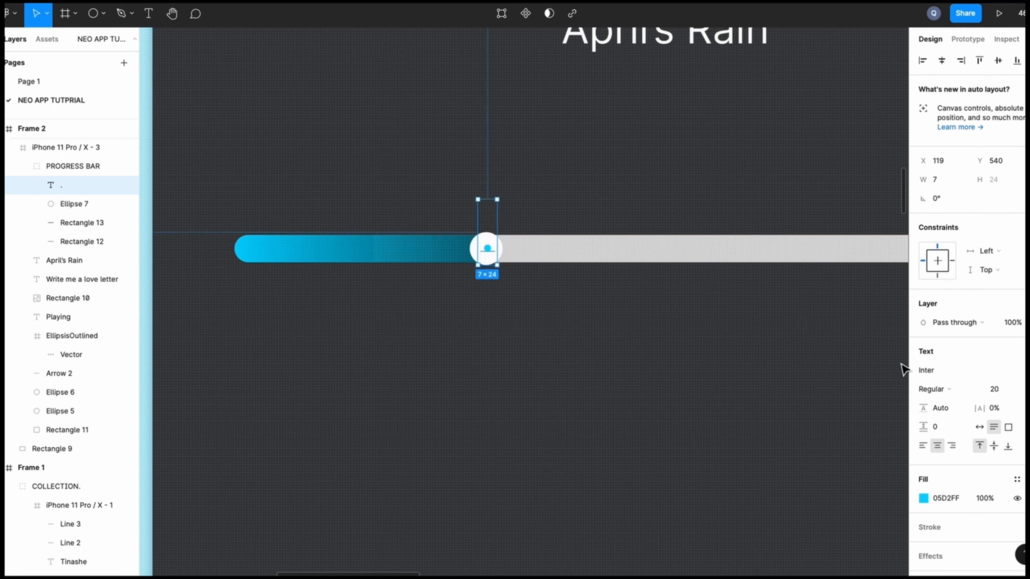
{"action": "left_click", "coordinate": [996, 389]}
{"action": "type", "text": "30"}
{"action": "key", "text": "Return"}
{"action": "left_click_drag", "start_coordinate": [495, 217], "coordinate": [495, 192]}
{"action": "left_click", "coordinate": [536, 421]}
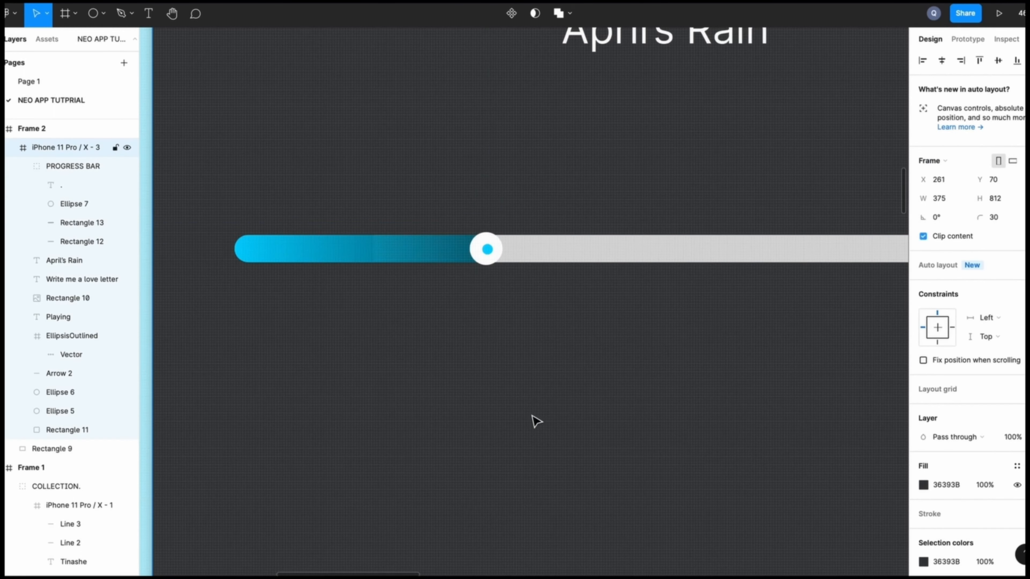
Step: Try to shorten the cyan dot's text box from its upper edge
{"action": "scroll", "coordinate": [483, 425], "scroll_direction": "down", "scroll_amount": 3}
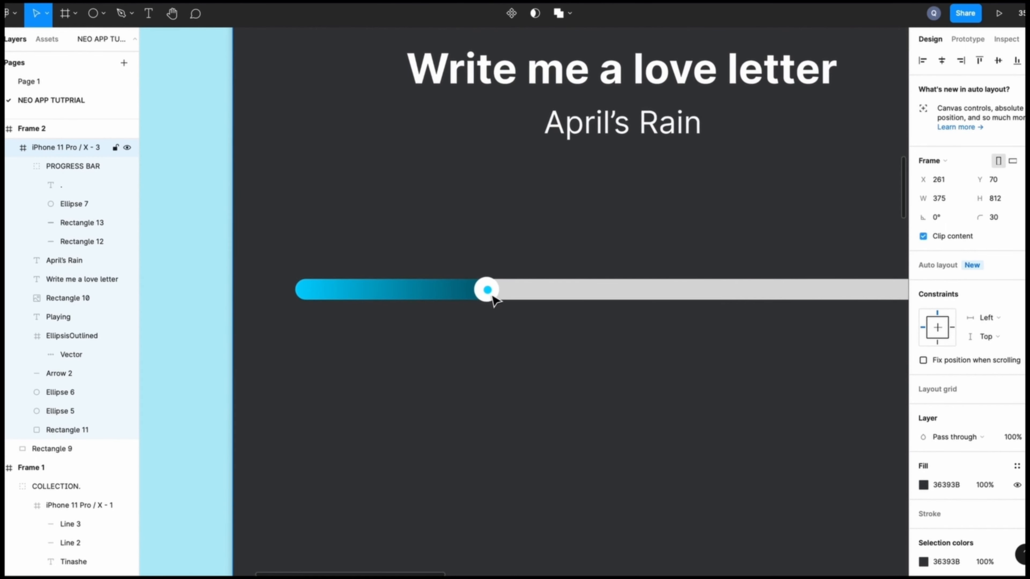
{"action": "left_click", "coordinate": [489, 291]}
{"action": "double_click", "coordinate": [489, 290]}
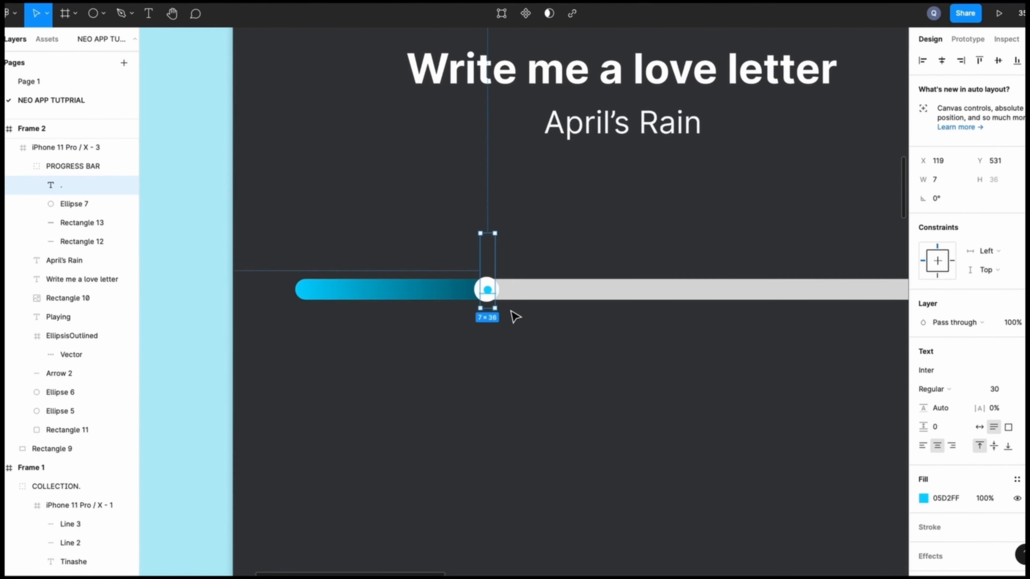
{"action": "left_click_drag", "start_coordinate": [494, 234], "coordinate": [494, 247]}
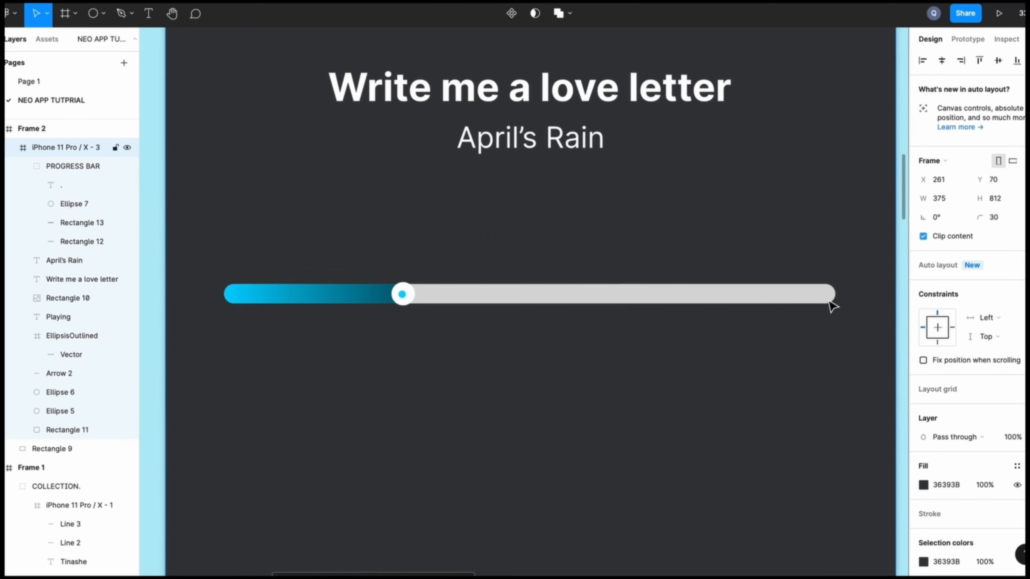
Step: Nudge the PROGRESS BAR group vertically to Y 537
{"action": "left_click", "coordinate": [830, 302]}
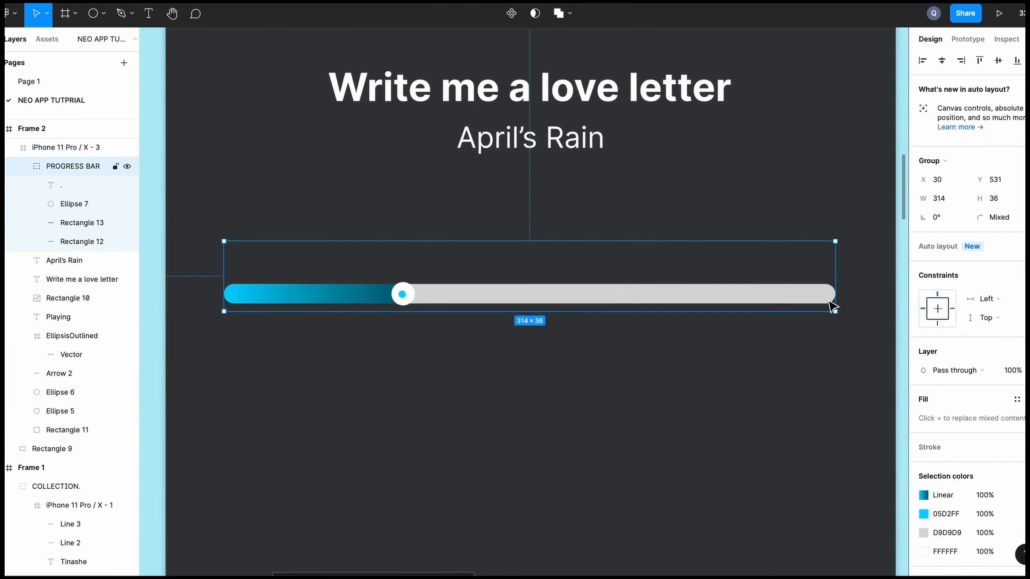
{"action": "key", "text": "Up"}
{"action": "key", "text": "Up"}
{"action": "key", "text": "Up"}
{"action": "key", "text": "Up"}
{"action": "key", "text": "Up"}
{"action": "key", "text": "Up"}
{"action": "key", "text": "Up"}
{"action": "key", "text": "Up"}
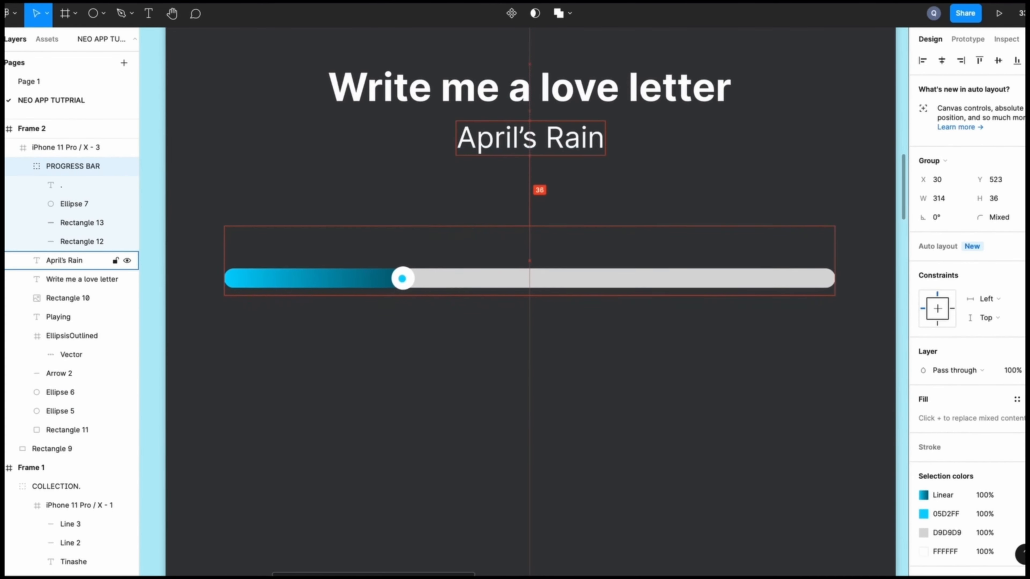
{"action": "key", "text": "Down"}
{"action": "key", "text": "Down"}
{"action": "key", "text": "Down"}
{"action": "key", "text": "Down"}
{"action": "key", "text": "Down"}
{"action": "key", "text": "Down"}
{"action": "key", "text": "Down"}
{"action": "key", "text": "Down"}
{"action": "key", "text": "Down"}
{"action": "key", "text": "Down"}
{"action": "key", "text": "Down"}
{"action": "key", "text": "Down"}
{"action": "key", "text": "Down"}
{"action": "key", "text": "Down"}
{"action": "left_click", "coordinate": [595, 379]}
{"action": "scroll", "coordinate": [592, 379], "scroll_direction": "down", "scroll_amount": 5}
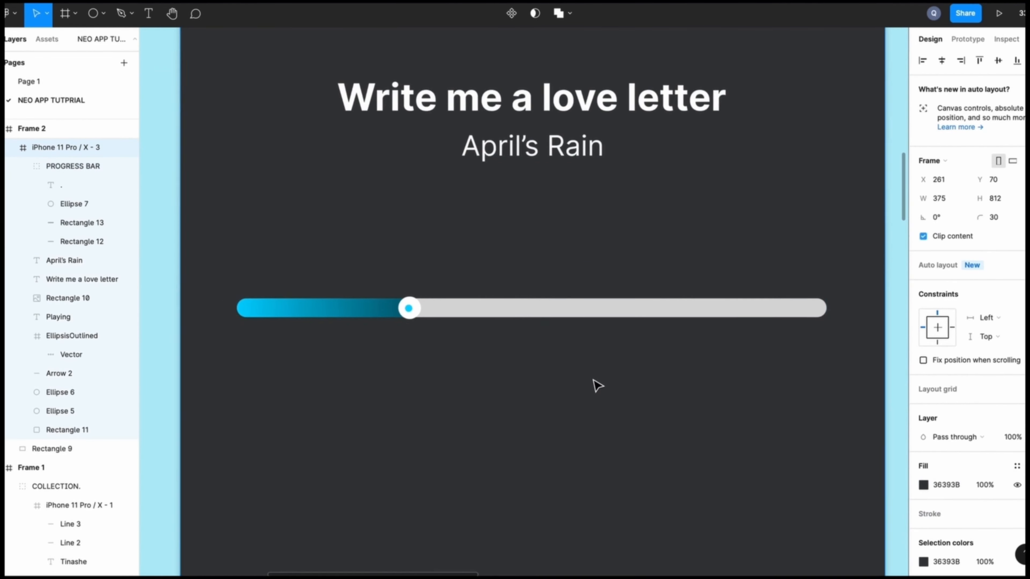
{"action": "scroll", "coordinate": [770, 338], "scroll_direction": "down", "scroll_amount": 5}
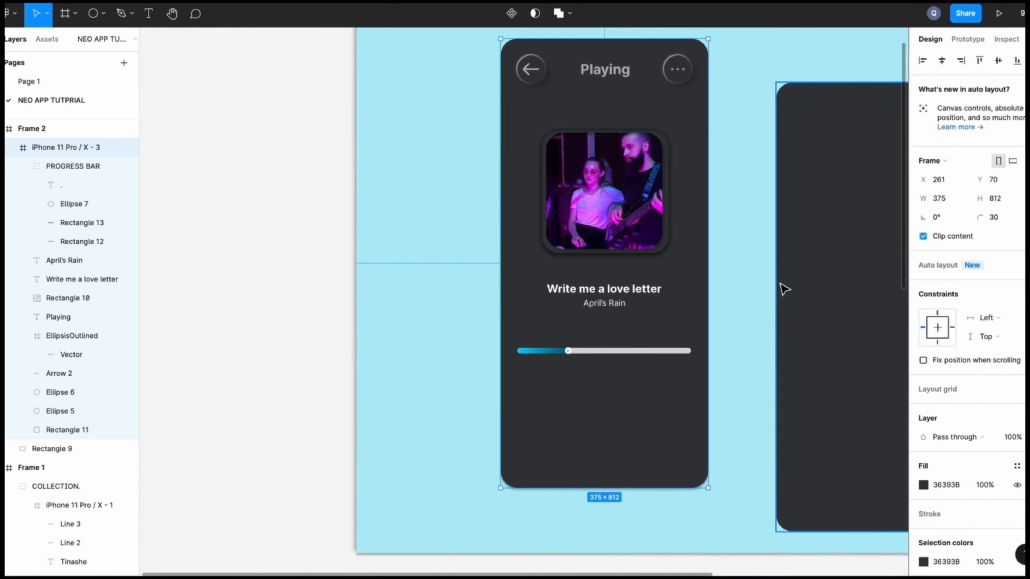
{"action": "scroll", "coordinate": [649, 357], "scroll_direction": "up", "scroll_amount": 5}
{"action": "scroll", "coordinate": [595, 385], "scroll_direction": "down", "scroll_amount": 2}
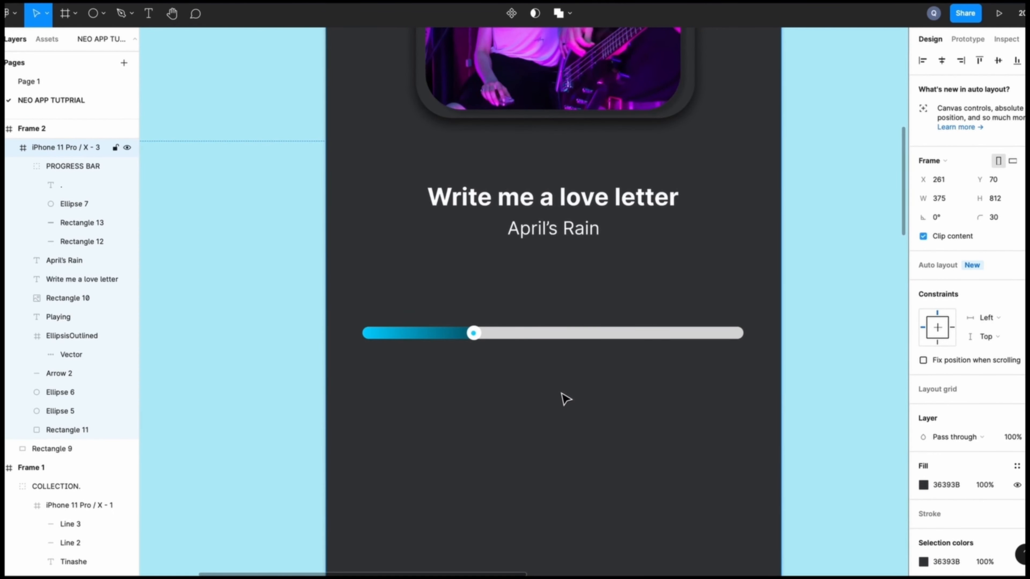
{"action": "scroll", "coordinate": [566, 400], "scroll_direction": "down", "scroll_amount": 3}
{"action": "scroll", "coordinate": [773, 325], "scroll_direction": "down", "scroll_amount": 2}
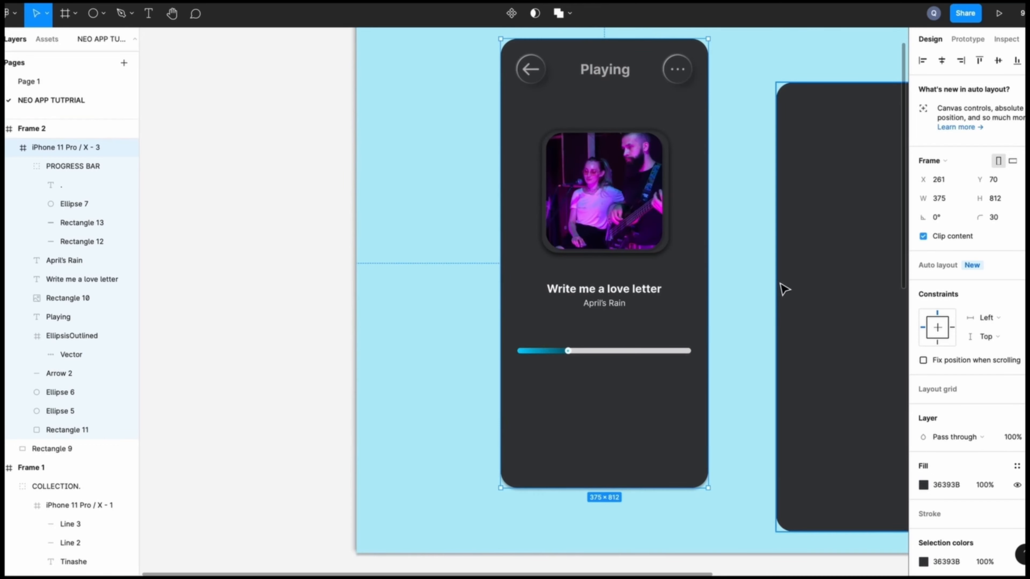
Step: Move the PROGRESS BAR group up to Y 527, closer to the artist name April's Rain
{"action": "left_click", "coordinate": [633, 353]}
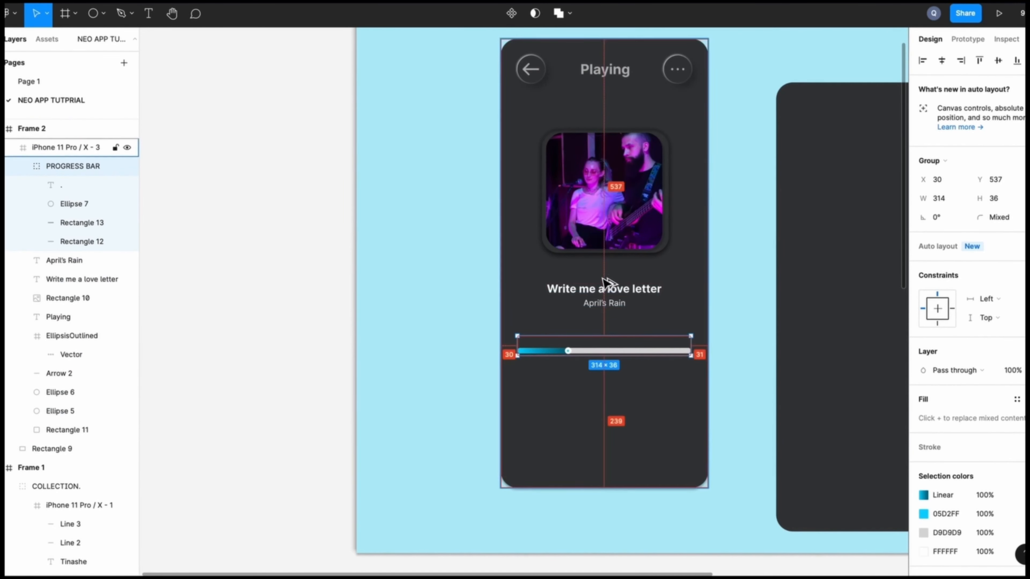
{"action": "key", "text": "Up"}
{"action": "key", "text": "Up"}
{"action": "key", "text": "Up"}
{"action": "key", "text": "Up"}
{"action": "key", "text": "Up"}
{"action": "key", "text": "Up"}
{"action": "key", "text": "Up"}
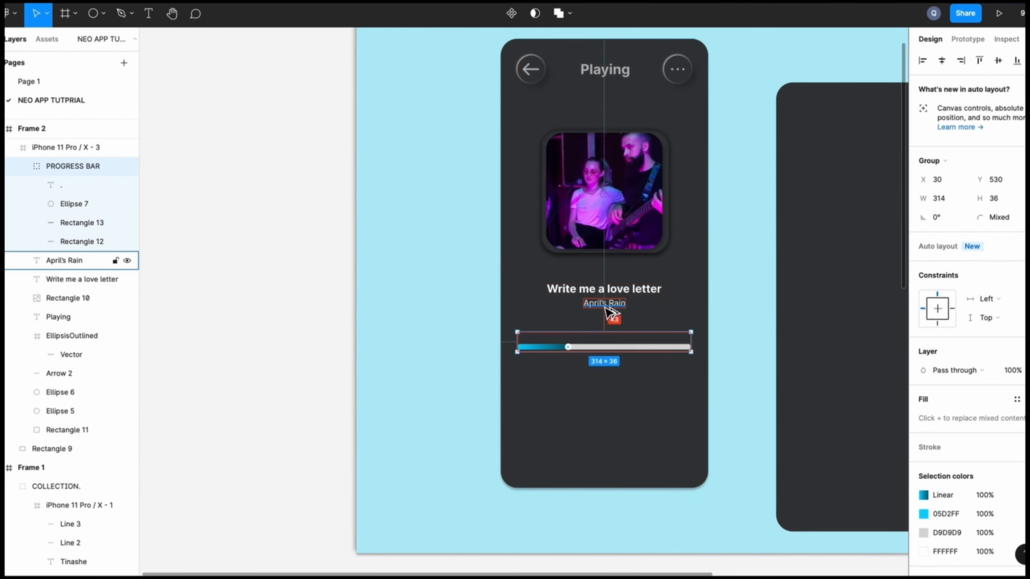
{"action": "key", "text": "Up"}
{"action": "key", "text": "Up"}
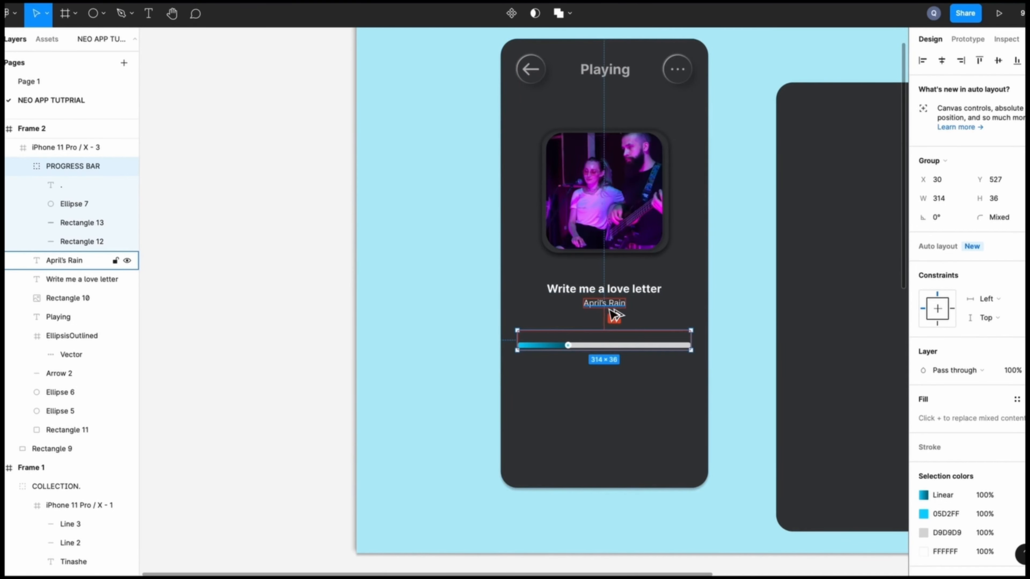
{"action": "left_click", "coordinate": [439, 319]}
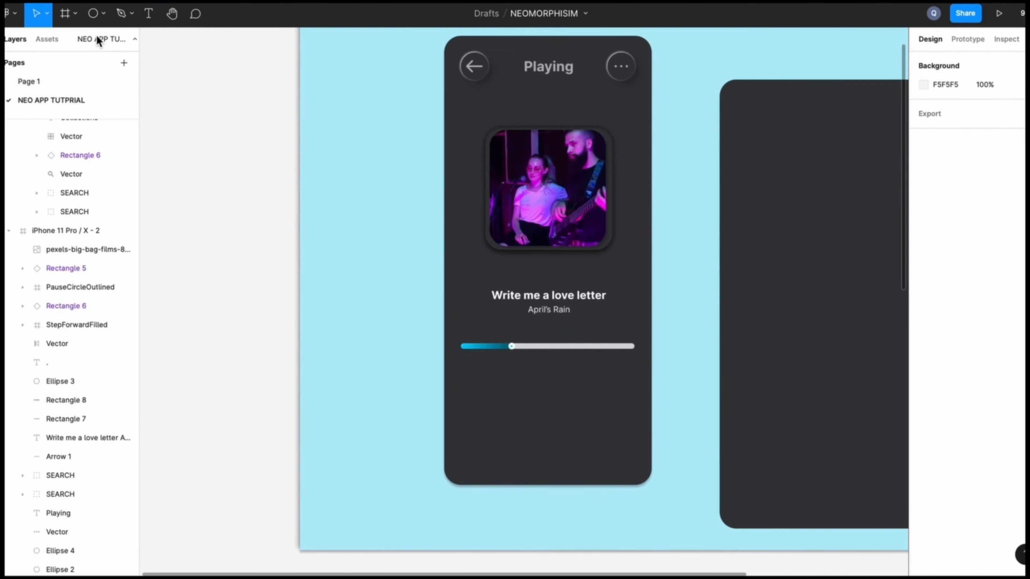
Step: Draw a 50 × 50 circle below the start of the progress bar and fill it with 36393B
{"action": "left_click", "coordinate": [93, 17]}
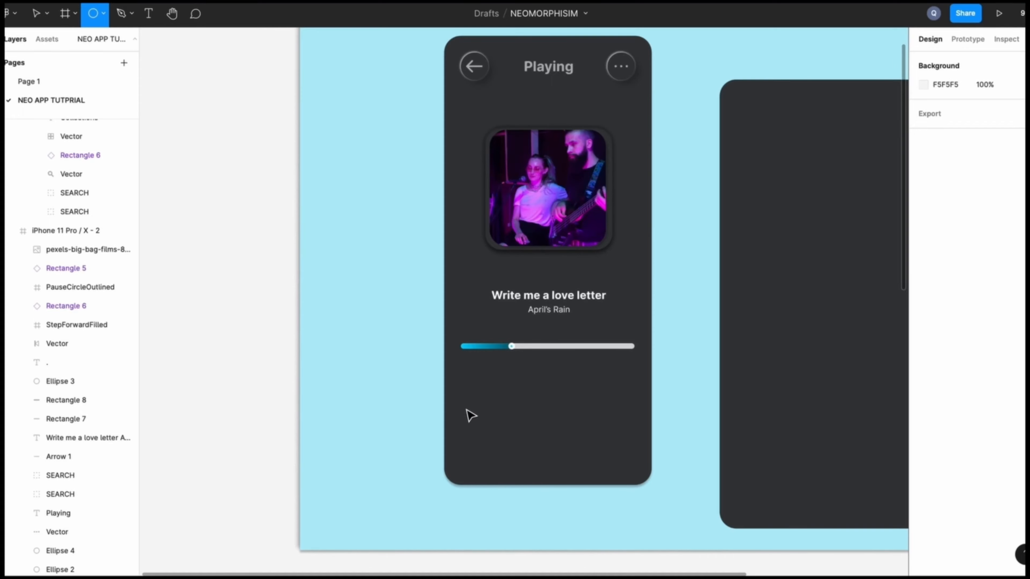
{"action": "left_click_drag", "start_coordinate": [471, 414], "coordinate": [499, 441]}
{"action": "left_click", "coordinate": [545, 401]}
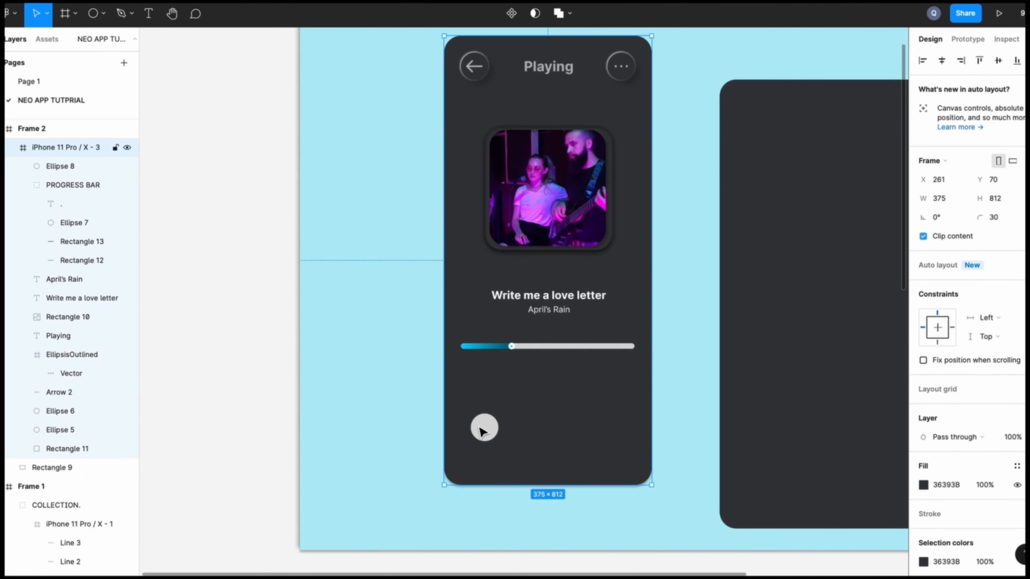
{"action": "left_click", "coordinate": [482, 432]}
{"action": "scroll", "coordinate": [689, 432], "scroll_direction": "right", "scroll_amount": 2}
{"action": "scroll", "coordinate": [898, 432], "scroll_direction": "up", "scroll_amount": 2}
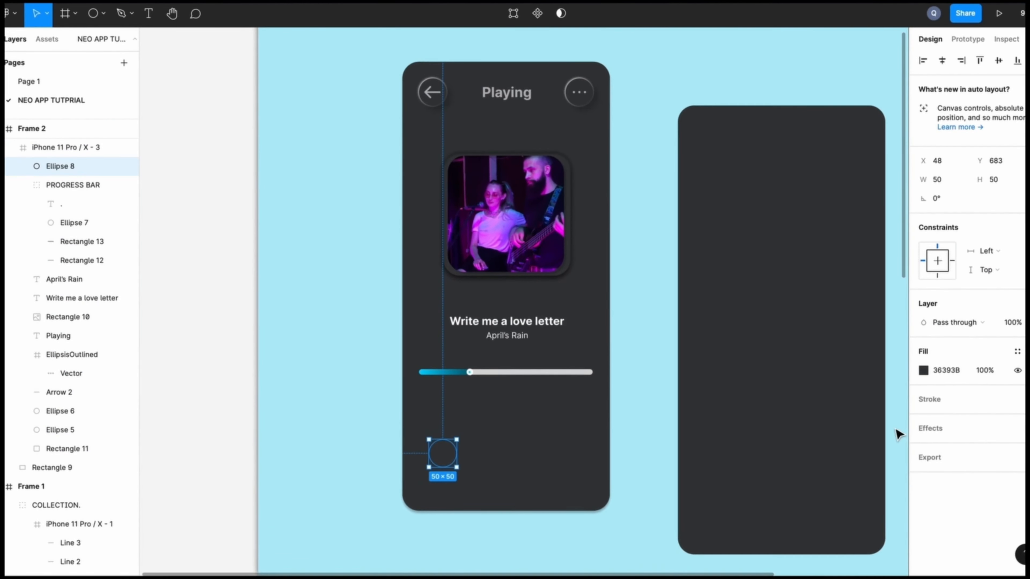
Step: Add a drop shadow to the new circle, coloured 00D1FF at 100% opacity
{"action": "scroll", "coordinate": [897, 435], "scroll_direction": "right", "scroll_amount": 2}
{"action": "left_click", "coordinate": [1018, 429]}
{"action": "left_click", "coordinate": [923, 447]}
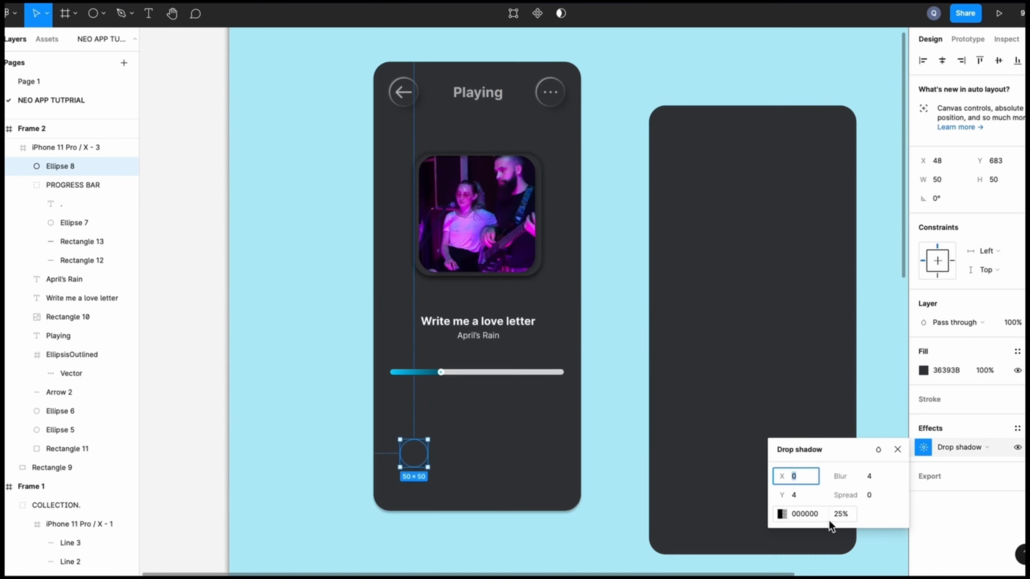
{"action": "left_click", "coordinate": [782, 514]}
{"action": "left_click", "coordinate": [654, 550]}
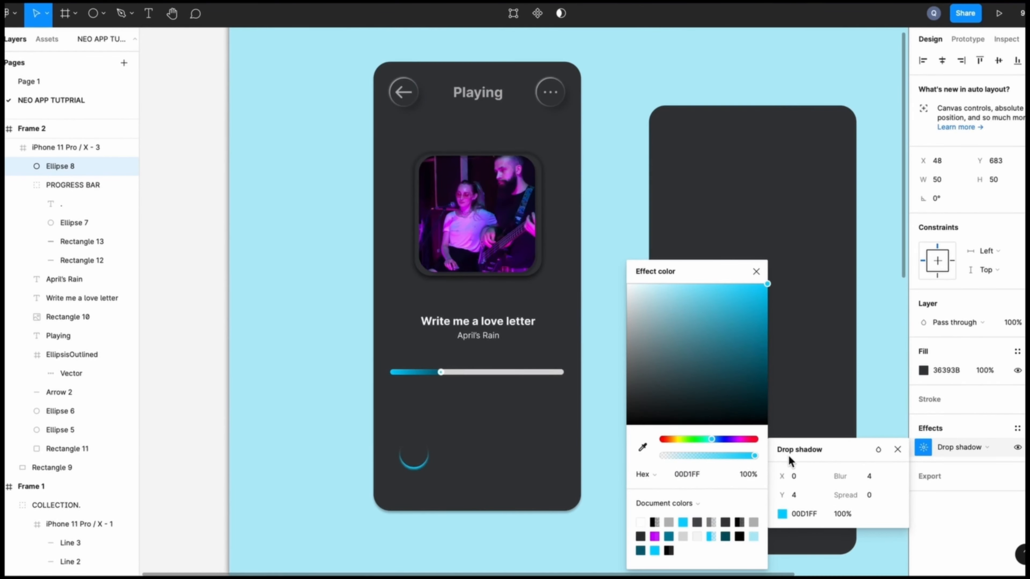
Step: Set the circle's cyan drop shadow offsets to X -1 and Y -1
{"action": "left_click", "coordinate": [800, 476]}
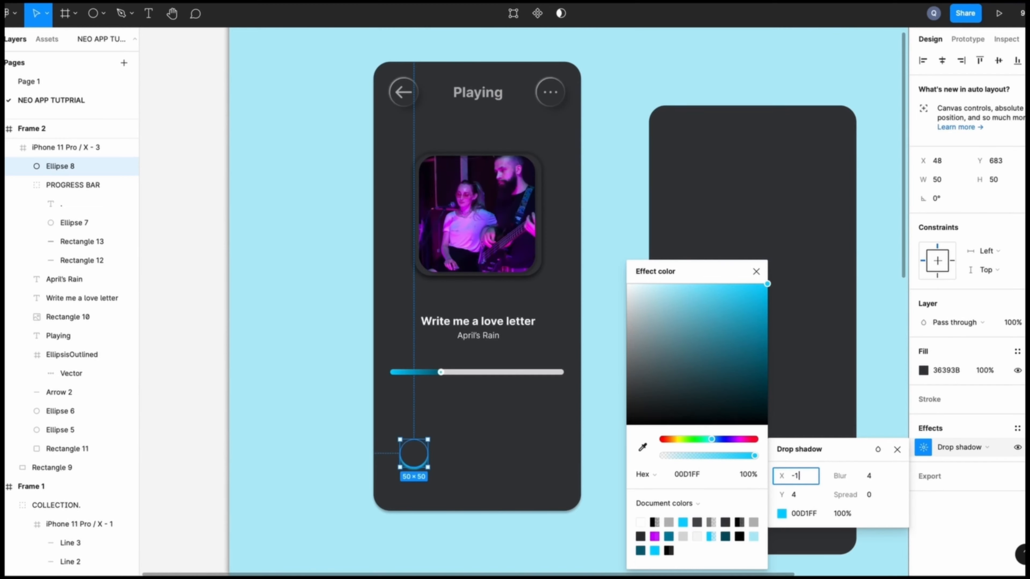
{"action": "left_click", "coordinate": [804, 499]}
{"action": "type", "text": "-1"}
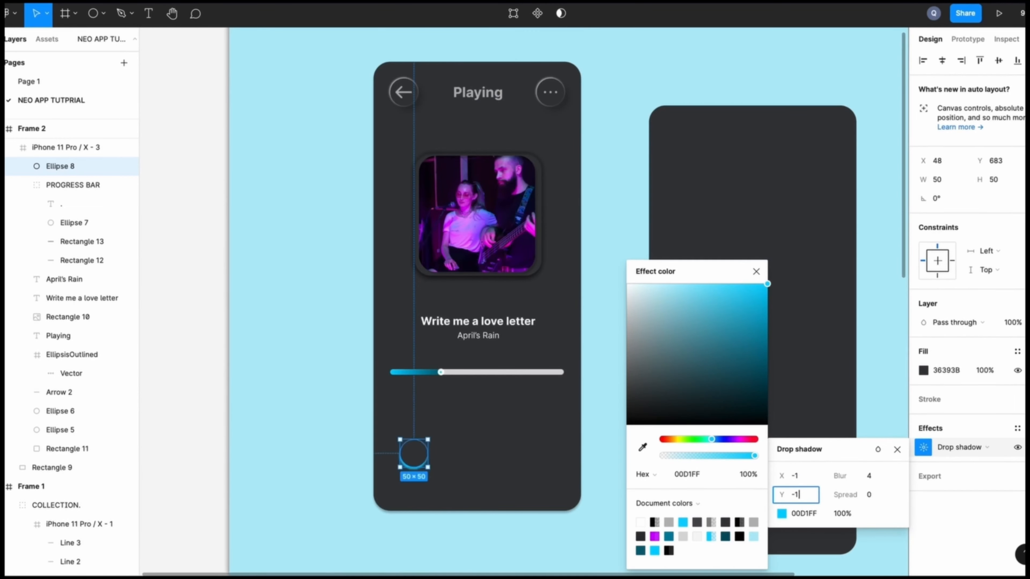
{"action": "left_click", "coordinate": [871, 475]}
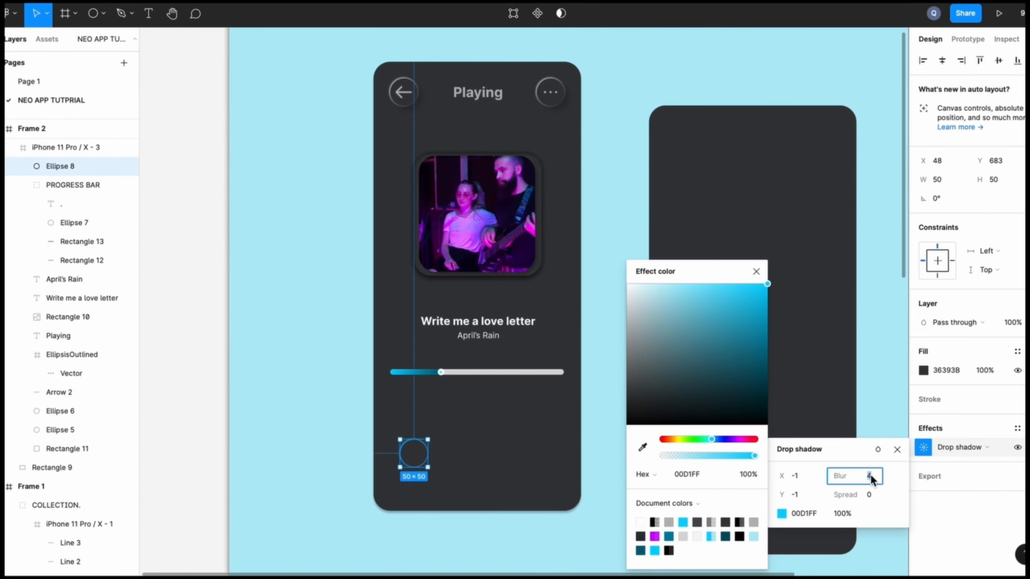
{"action": "left_click", "coordinate": [892, 390]}
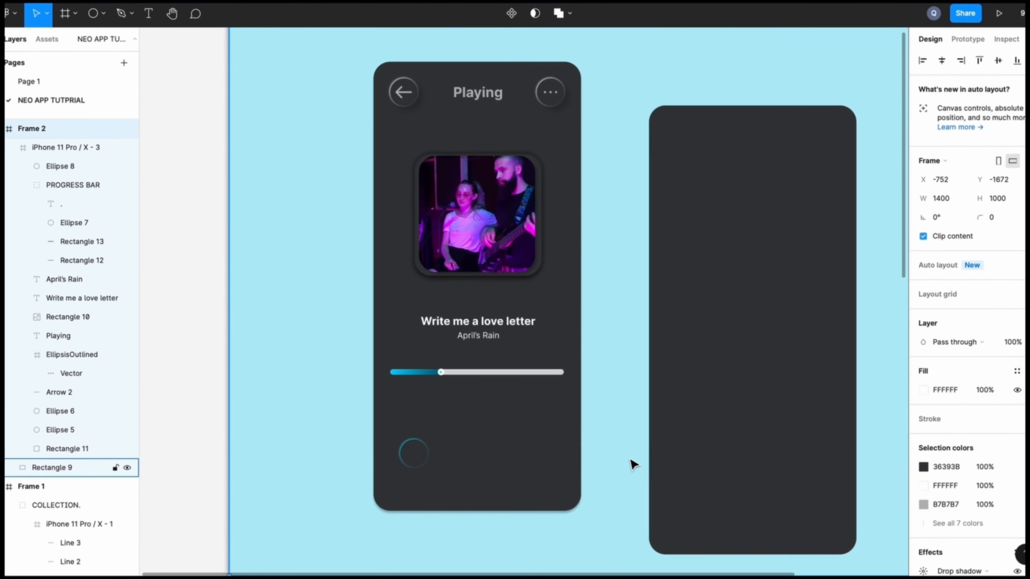
Step: Add a second drop shadow to the circle with X 6, Y 6 and blur 12, in 000000 at 25%
{"action": "left_click", "coordinate": [413, 459]}
{"action": "left_click", "coordinate": [414, 456]}
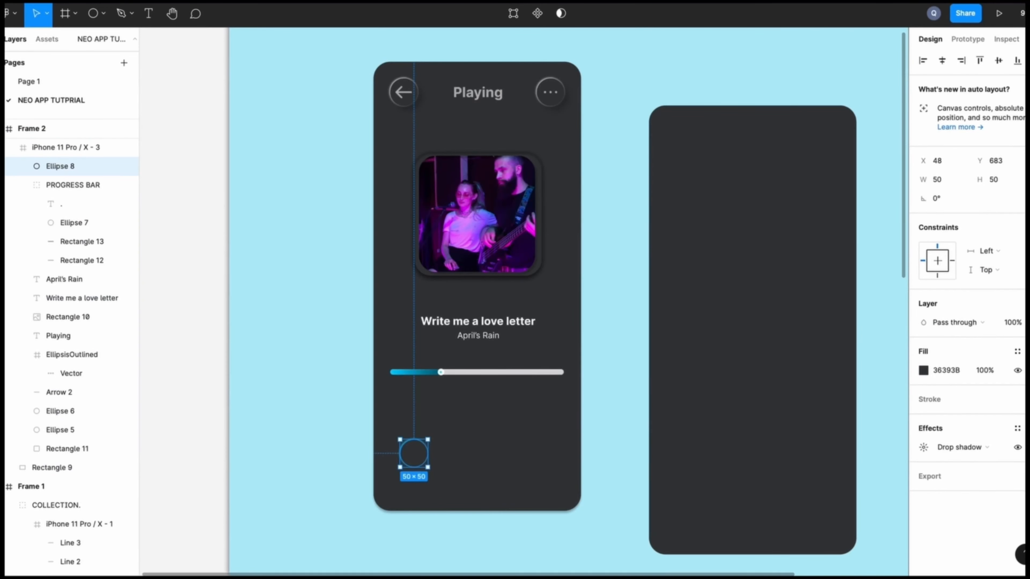
{"action": "left_click", "coordinate": [924, 448]}
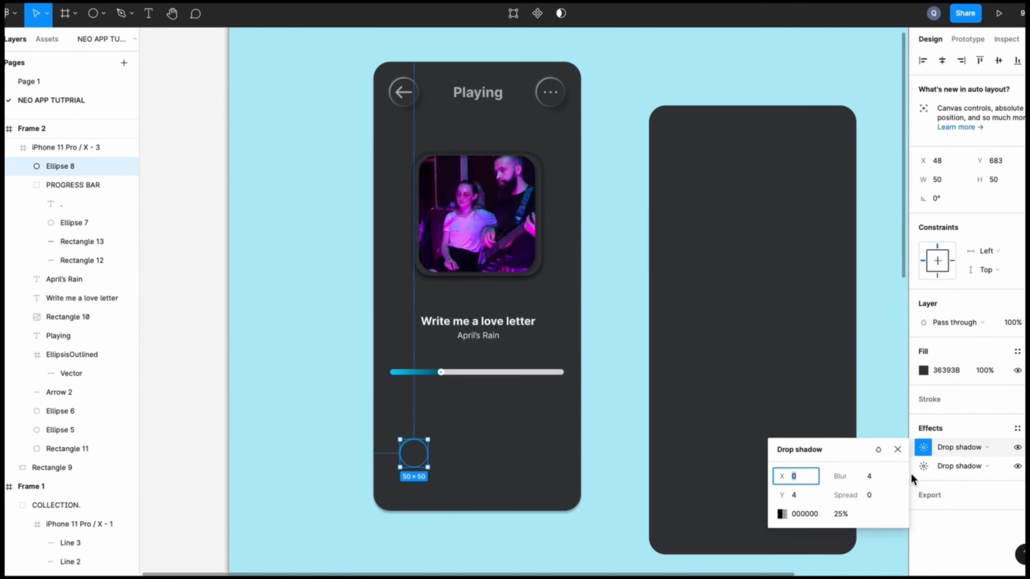
{"action": "left_click", "coordinate": [923, 466]}
{"action": "left_click", "coordinate": [924, 448]}
{"action": "left_click", "coordinate": [797, 496]}
{"action": "type", "text": "6"}
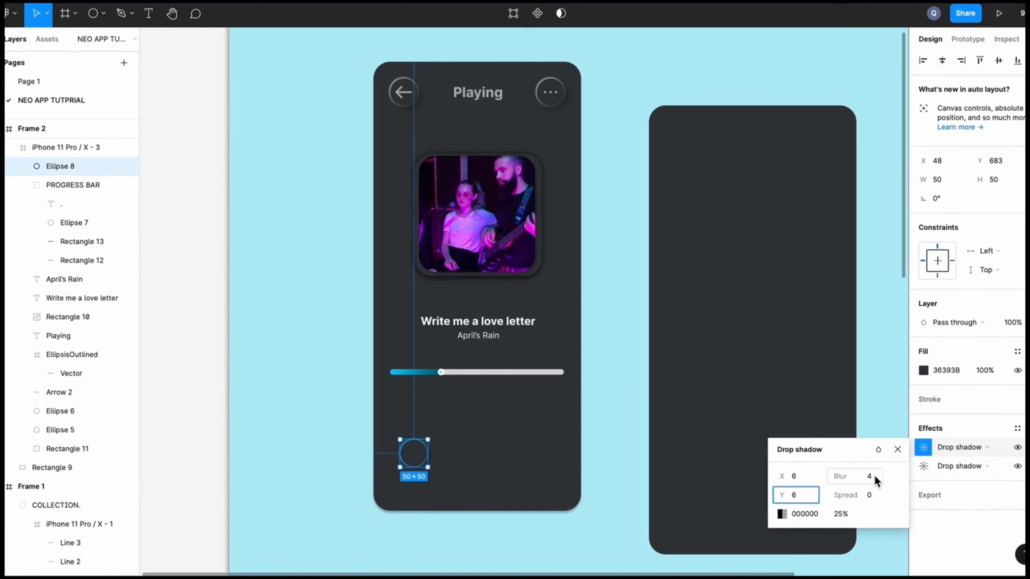
{"action": "left_click", "coordinate": [873, 479]}
{"action": "type", "text": "12"}
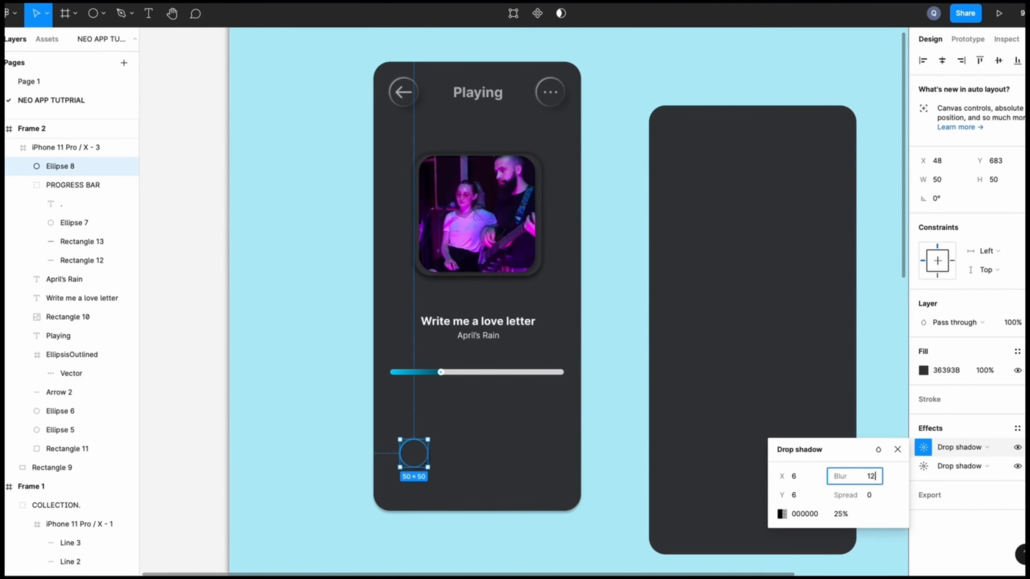
{"action": "left_click", "coordinate": [568, 527]}
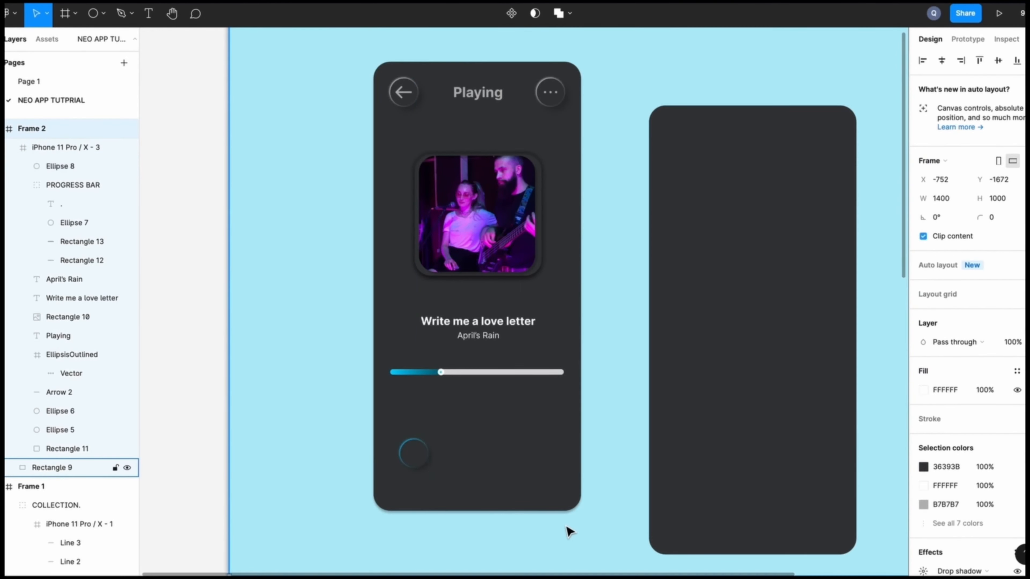
Step: Duplicate the shadowed circle and place the copy level with it at X 258, Y 683
{"action": "left_click", "coordinate": [418, 461]}
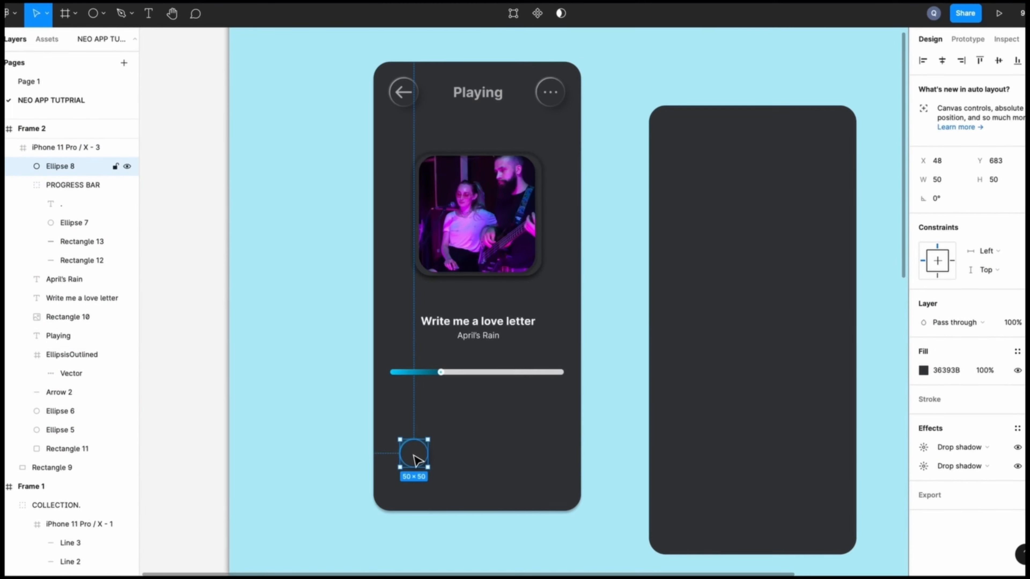
{"action": "key", "text": "ctrl+c"}
{"action": "key", "text": "ctrl+v"}
{"action": "left_click_drag", "start_coordinate": [417, 461], "coordinate": [536, 459]}
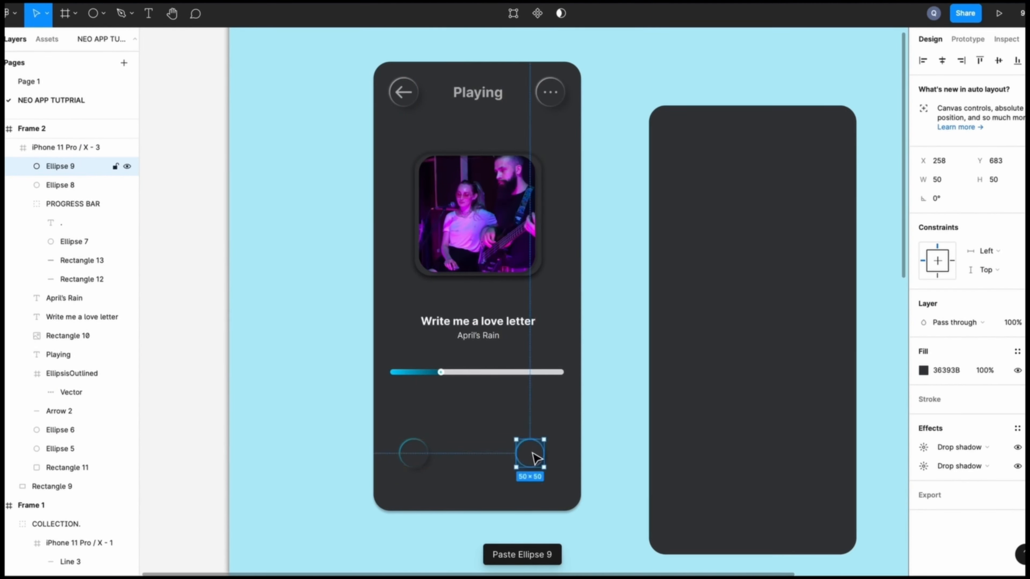
{"action": "left_click", "coordinate": [323, 431]}
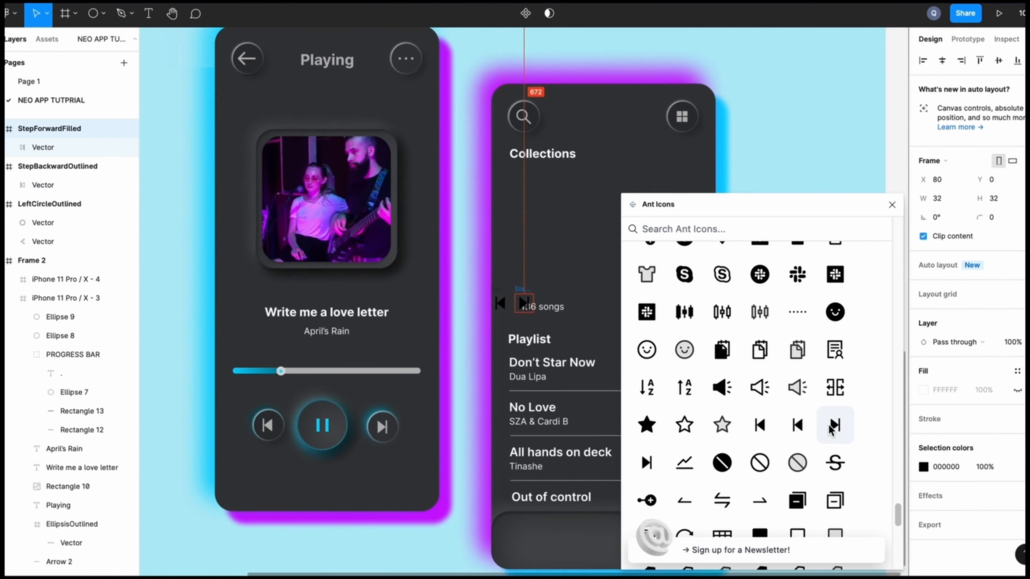
Step: Move the step-forward icon into Frame 2 beside the Playing screen and place the step-backward icon inside the left playback circle
{"action": "left_click_drag", "start_coordinate": [524, 301], "coordinate": [447, 172]}
{"action": "scroll", "coordinate": [542, 397], "scroll_direction": "down", "scroll_amount": 2}
{"action": "scroll", "coordinate": [541, 396], "scroll_direction": "down", "scroll_amount": 7}
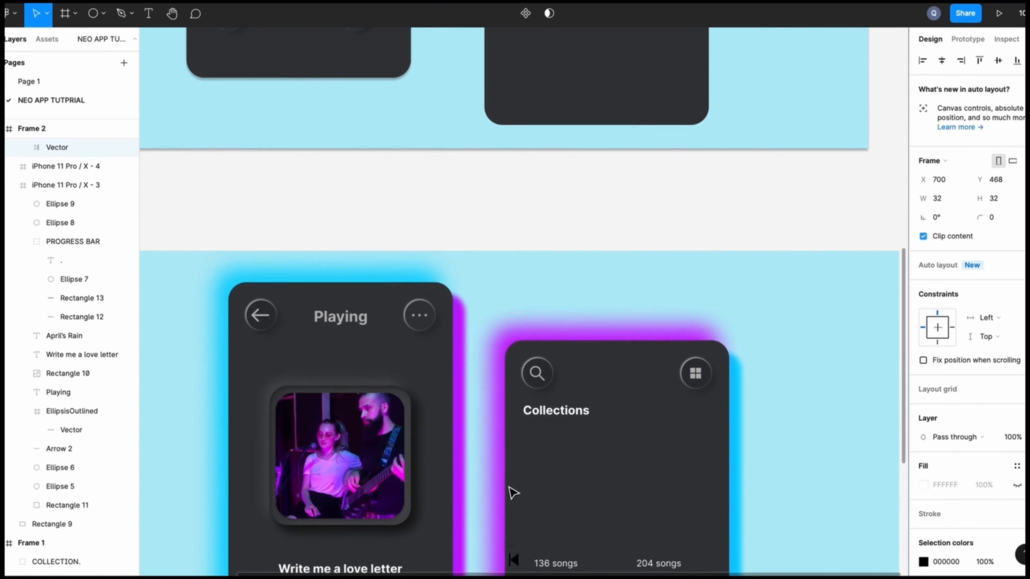
{"action": "left_click", "coordinate": [536, 528]}
{"action": "left_click_drag", "start_coordinate": [538, 531], "coordinate": [340, 559]}
{"action": "scroll", "coordinate": [472, 495], "scroll_direction": "down", "scroll_amount": 1}
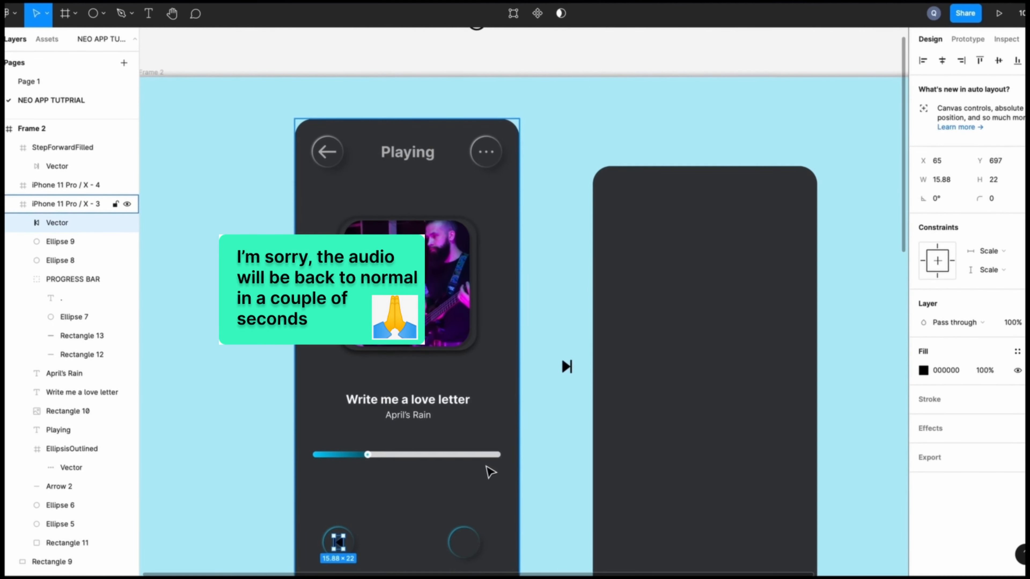
{"action": "left_click", "coordinate": [569, 445]}
Step: Fill the step-backward icon with the grey D9D9D9 sampled from the progress bar
{"action": "scroll", "coordinate": [569, 444], "scroll_direction": "up", "scroll_amount": 5}
{"action": "scroll", "coordinate": [568, 445], "scroll_direction": "left", "scroll_amount": 7}
{"action": "scroll", "coordinate": [567, 444], "scroll_direction": "down", "scroll_amount": 5}
{"action": "double_click", "coordinate": [361, 466]}
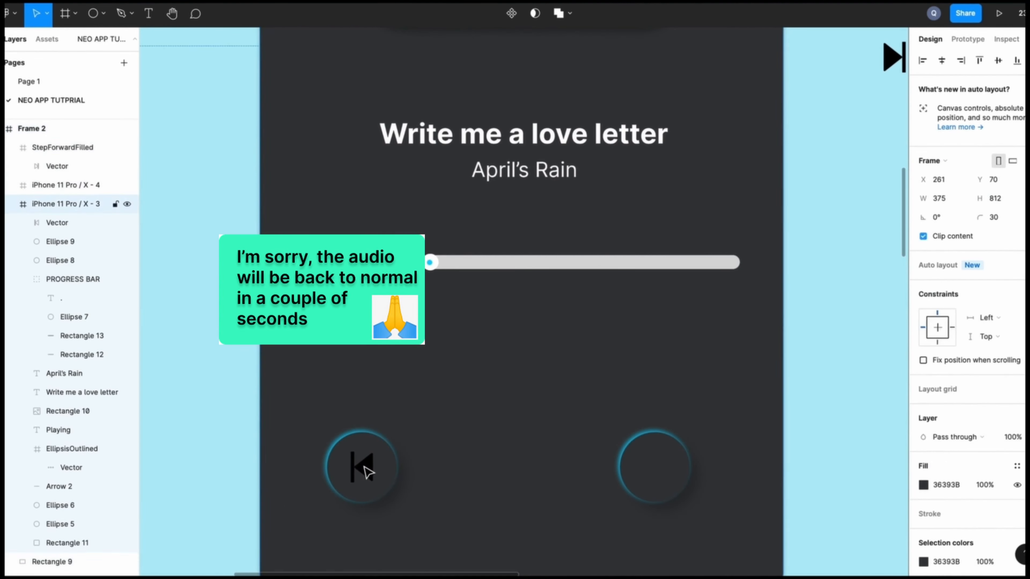
{"action": "left_click", "coordinate": [923, 370]}
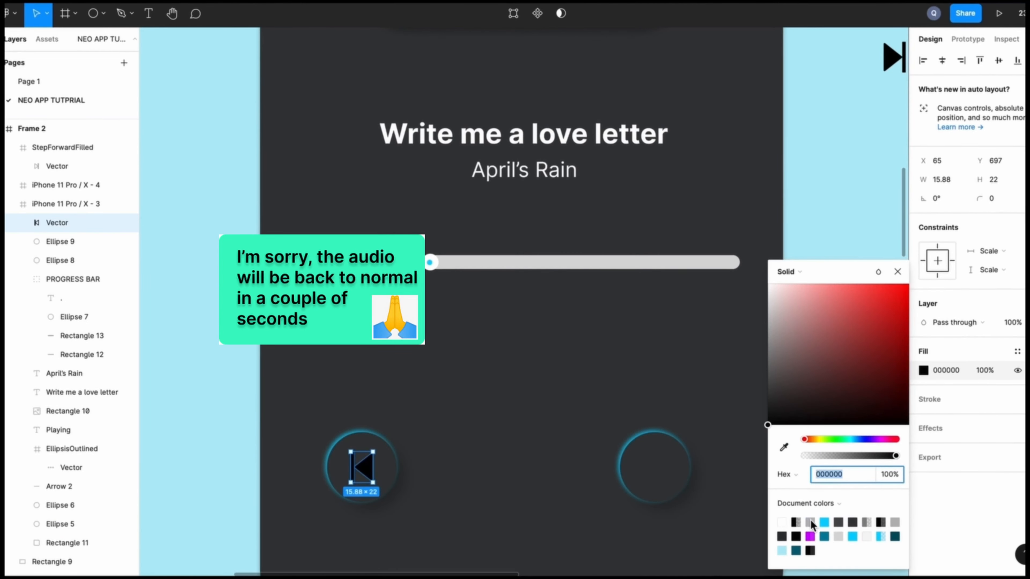
{"action": "left_click", "coordinate": [784, 448]}
{"action": "left_click", "coordinate": [522, 269]}
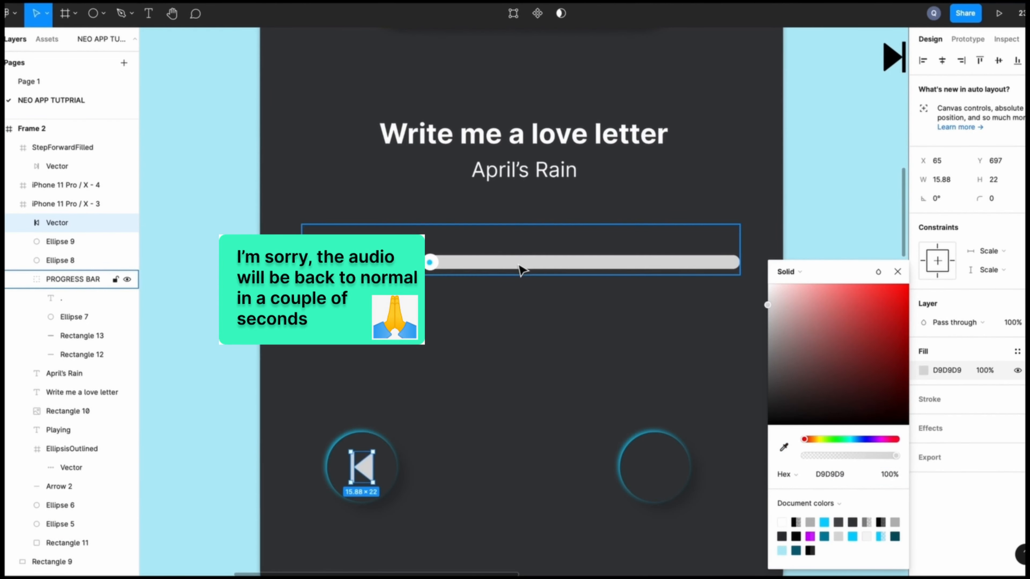
Step: Place the step-forward icon inside the right playback circle and fill it with the grey D9D9D9 sampled from the step-backward icon
{"action": "left_click", "coordinate": [529, 364]}
{"action": "left_click_drag", "start_coordinate": [888, 69], "coordinate": [648, 480]}
{"action": "left_click", "coordinate": [924, 543]}
{"action": "left_click", "coordinate": [784, 447]}
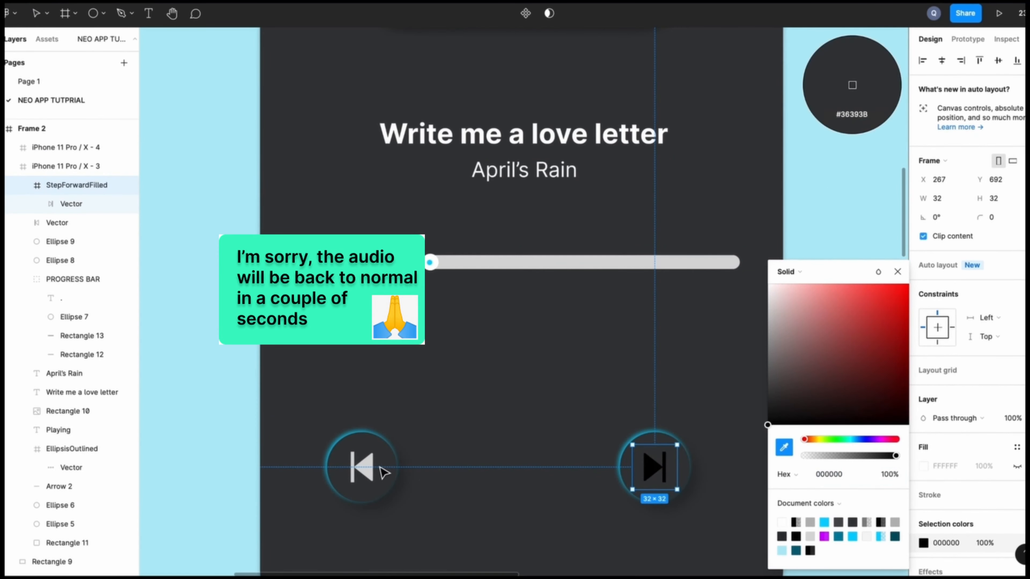
{"action": "left_click", "coordinate": [370, 470]}
{"action": "left_click", "coordinate": [642, 361]}
{"action": "left_click", "coordinate": [373, 470]}
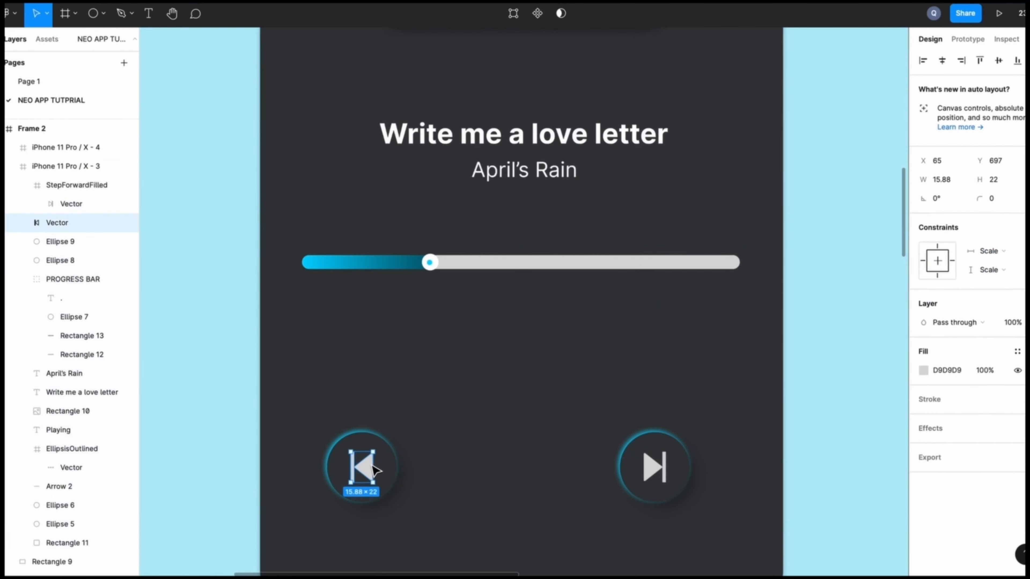
{"action": "left_click", "coordinate": [651, 471]}
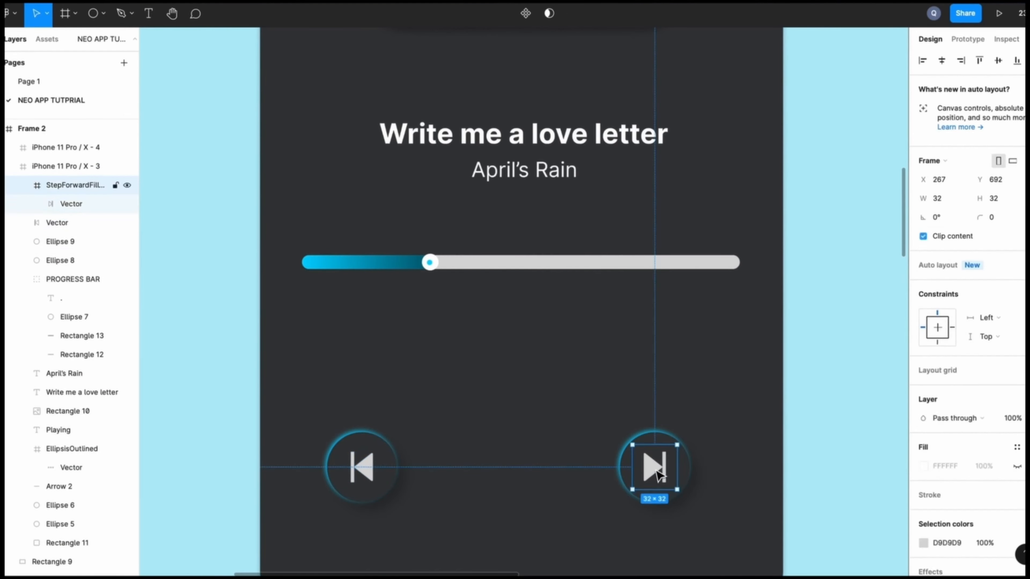
{"action": "double_click", "coordinate": [640, 463]}
{"action": "left_click", "coordinate": [562, 382]}
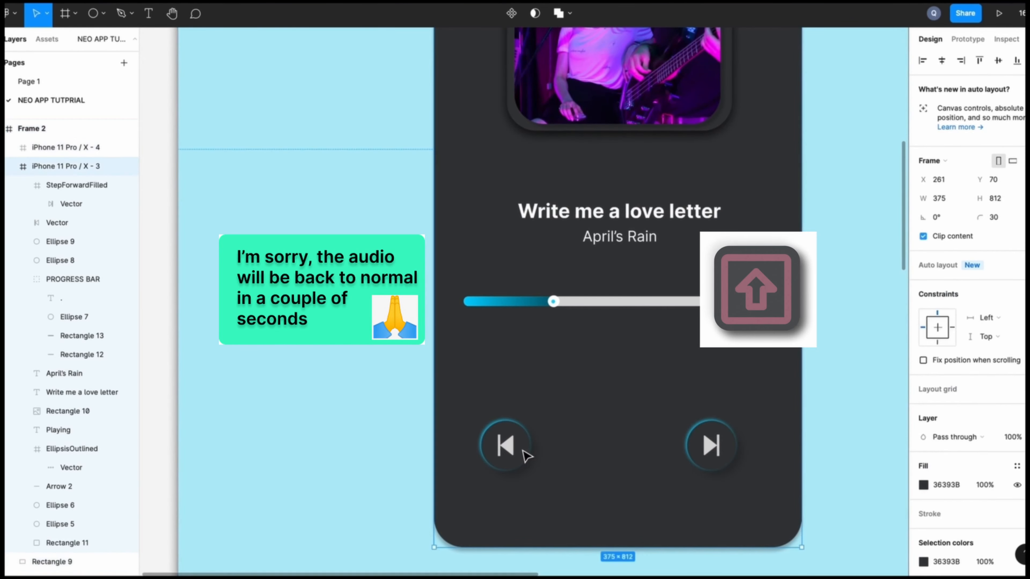
Step: Group the left playback circle with its step-backward icon and rename the group BACK
{"action": "left_click", "coordinate": [523, 455]}
{"action": "left_click", "coordinate": [507, 450], "text": "shift"}
{"action": "key", "text": "super+g"}
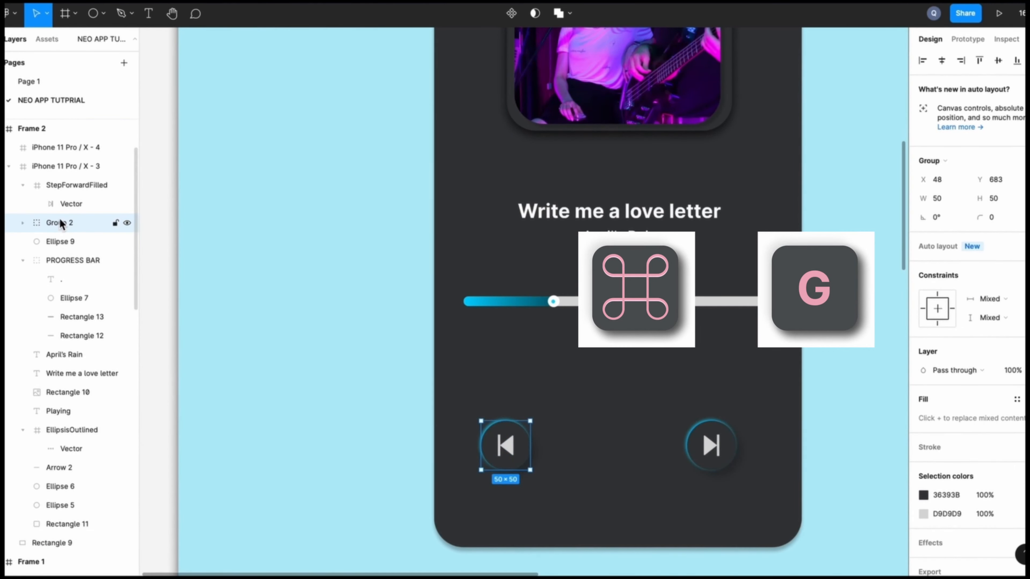
{"action": "double_click", "coordinate": [60, 223]}
{"action": "key", "text": "BackSpace"}
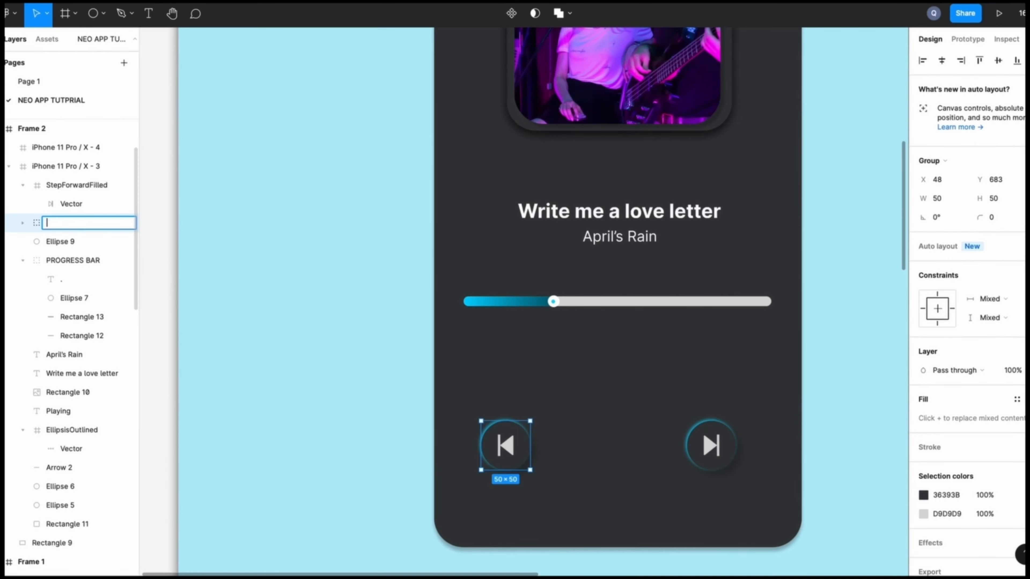
{"action": "left_click", "coordinate": [593, 407]}
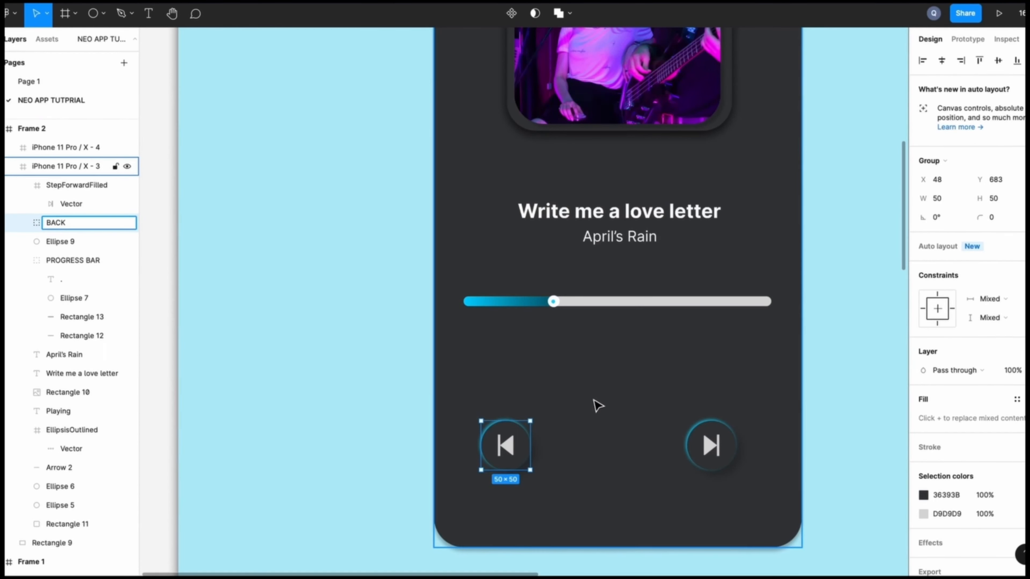
Step: Group the right playback circle with its step-forward icon and rename the group FURTHER
{"action": "left_click", "coordinate": [716, 448]}
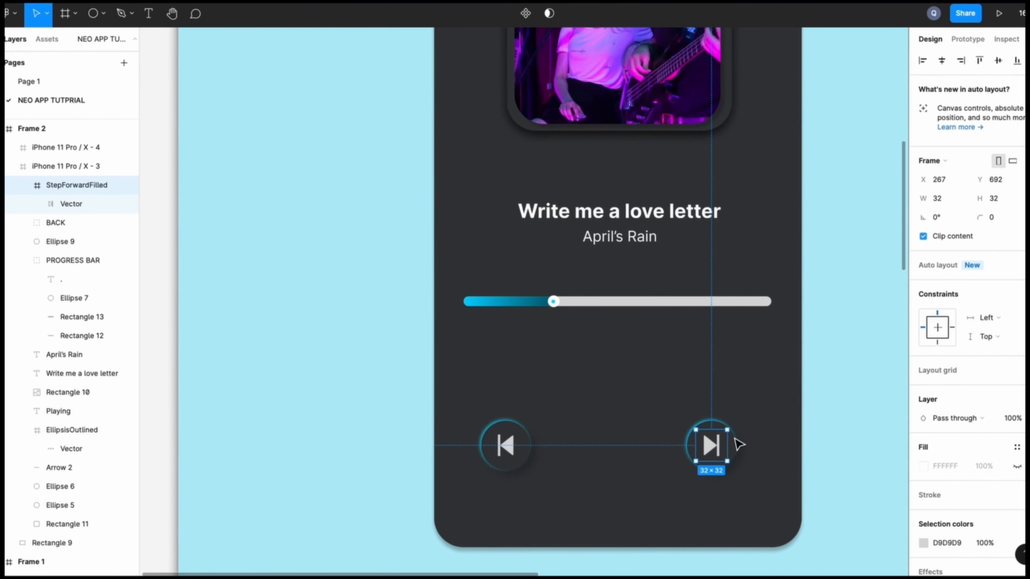
{"action": "left_click", "coordinate": [735, 445]}
{"action": "key", "text": "super+g"}
{"action": "left_click", "coordinate": [717, 445]}
{"action": "left_click", "coordinate": [690, 443], "text": "shift"}
{"action": "key", "text": "super+g"}
{"action": "double_click", "coordinate": [61, 185]}
{"action": "type", "text": "FURTHER"}
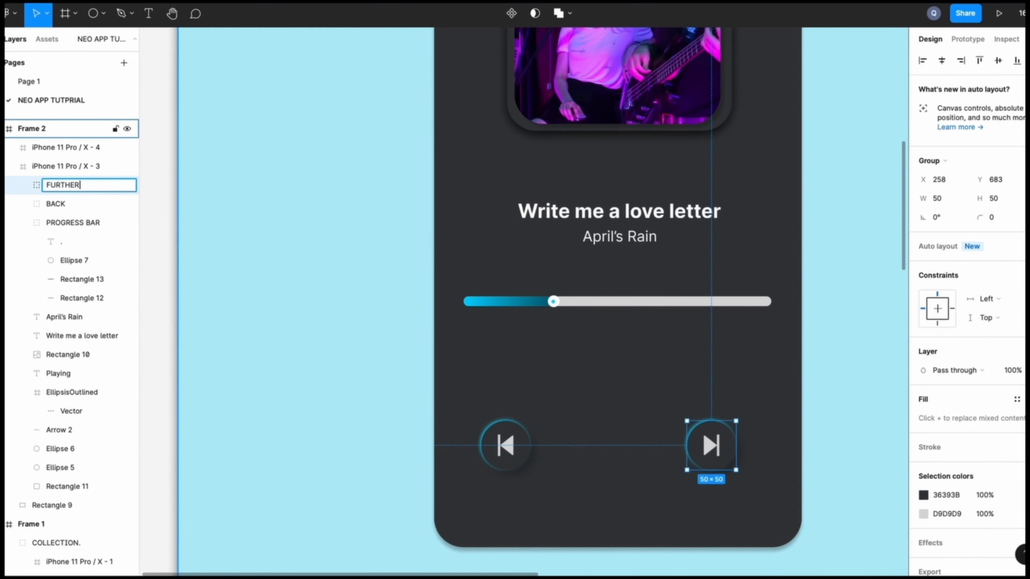
{"action": "left_click", "coordinate": [290, 268]}
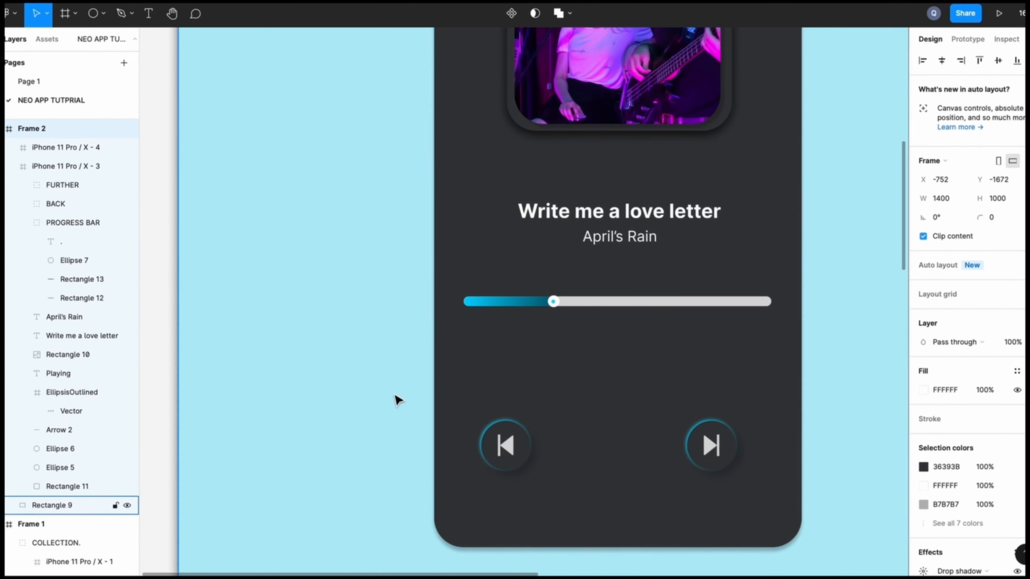
Step: Draw an ellipse about 96 by 93 between the BACK and FURTHER buttons on the Playing screen
{"action": "scroll", "coordinate": [373, 342], "scroll_direction": "down", "scroll_amount": 2}
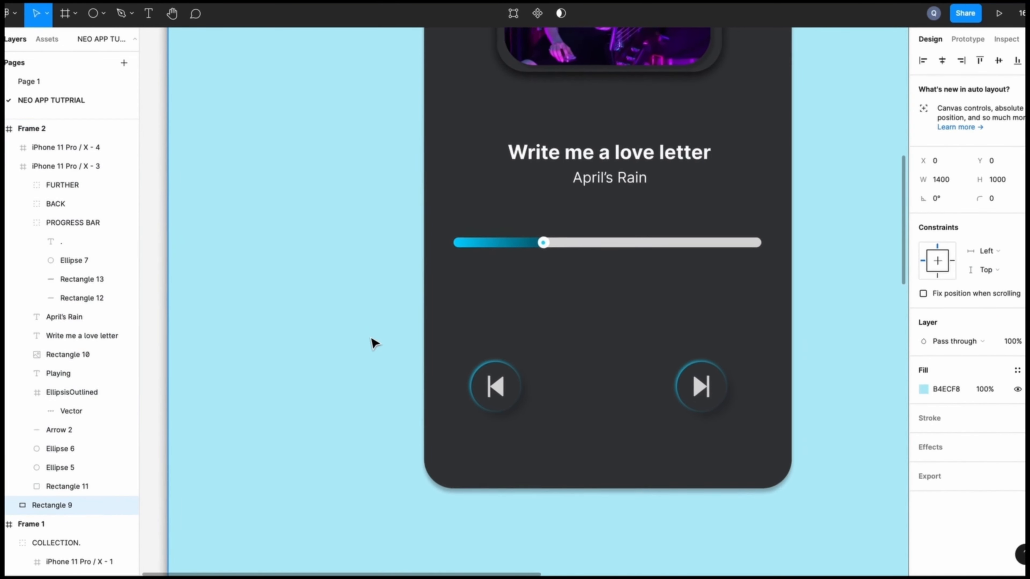
{"action": "left_click", "coordinate": [97, 19]}
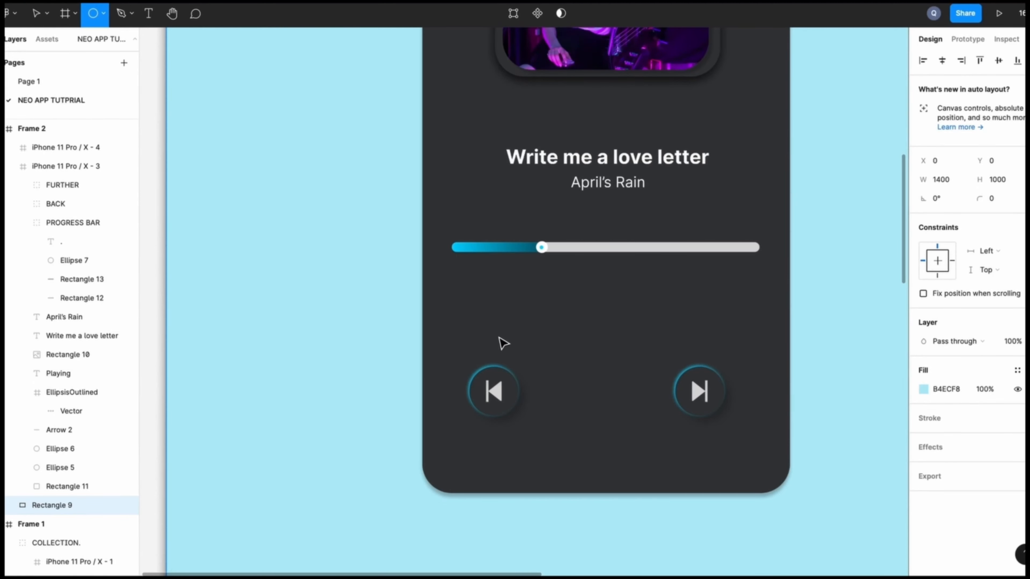
{"action": "left_click_drag", "start_coordinate": [548, 345], "coordinate": [642, 437]}
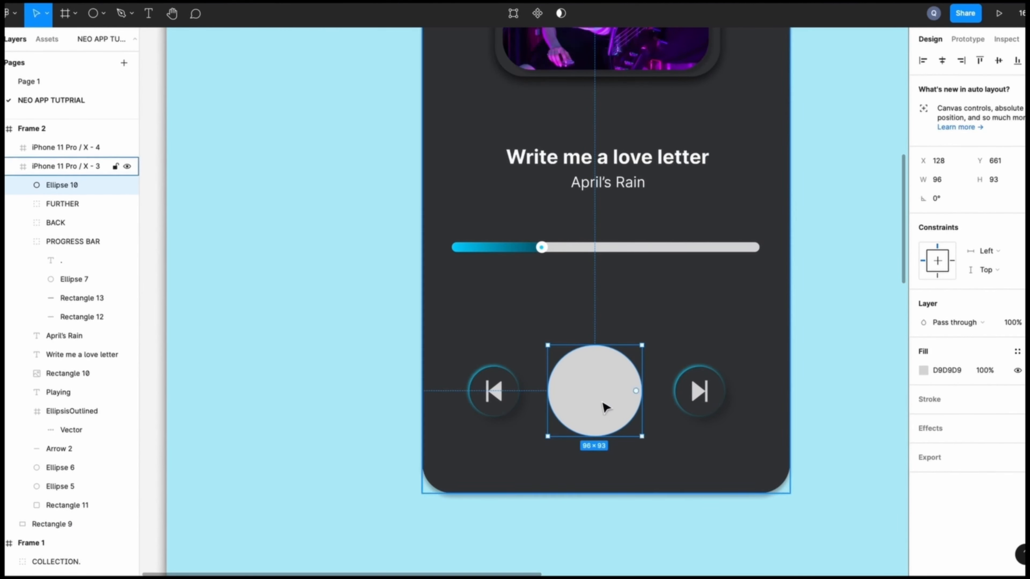
{"action": "left_click_drag", "start_coordinate": [593, 397], "coordinate": [603, 392]}
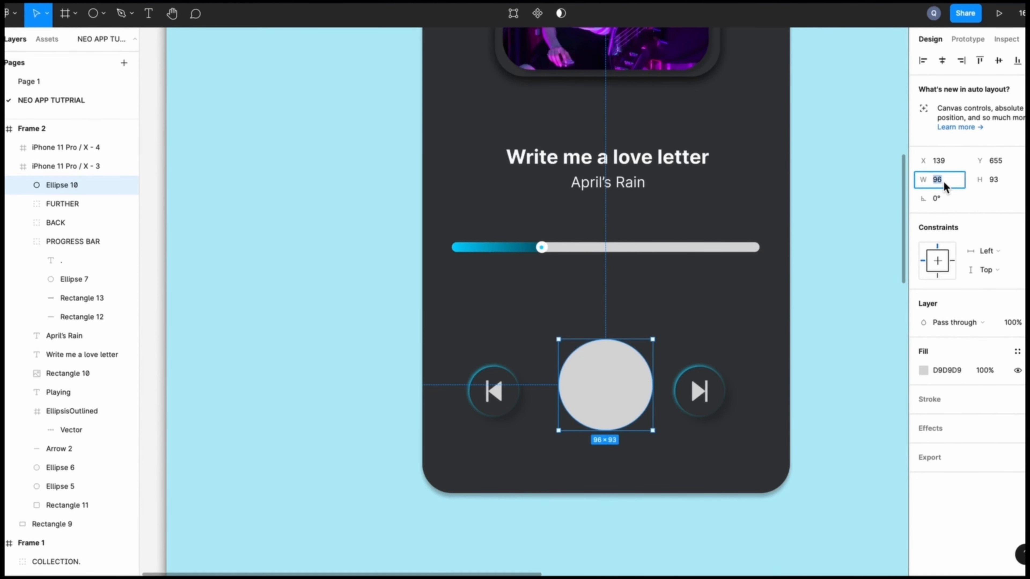
Step: Set the middle ellipse's width and height to 95 and move it to X 133, Y 655
{"action": "type", "text": "95"}
{"action": "key", "text": "Return"}
{"action": "left_click", "coordinate": [997, 181]}
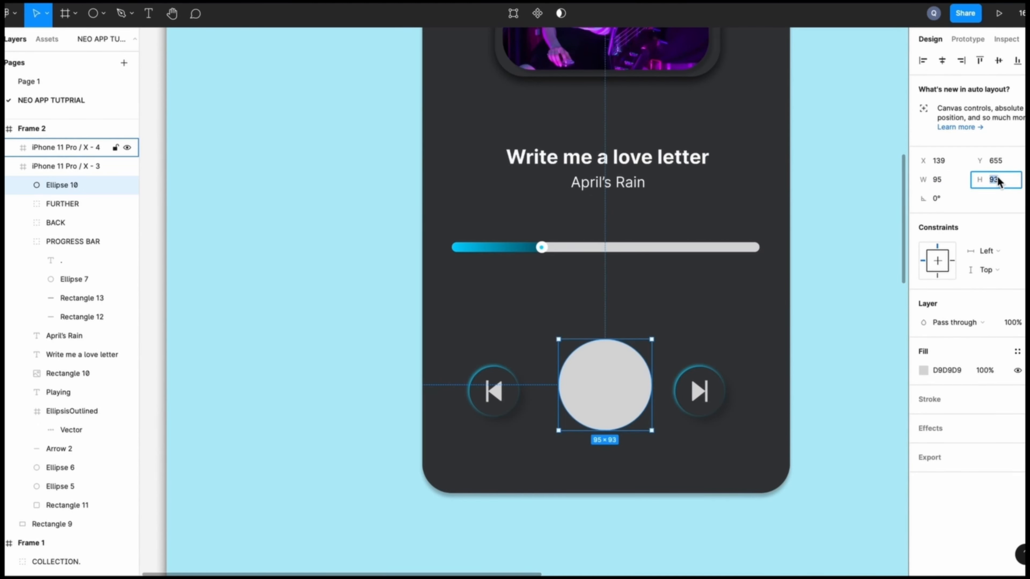
{"action": "type", "text": "95"}
{"action": "key", "text": "Return"}
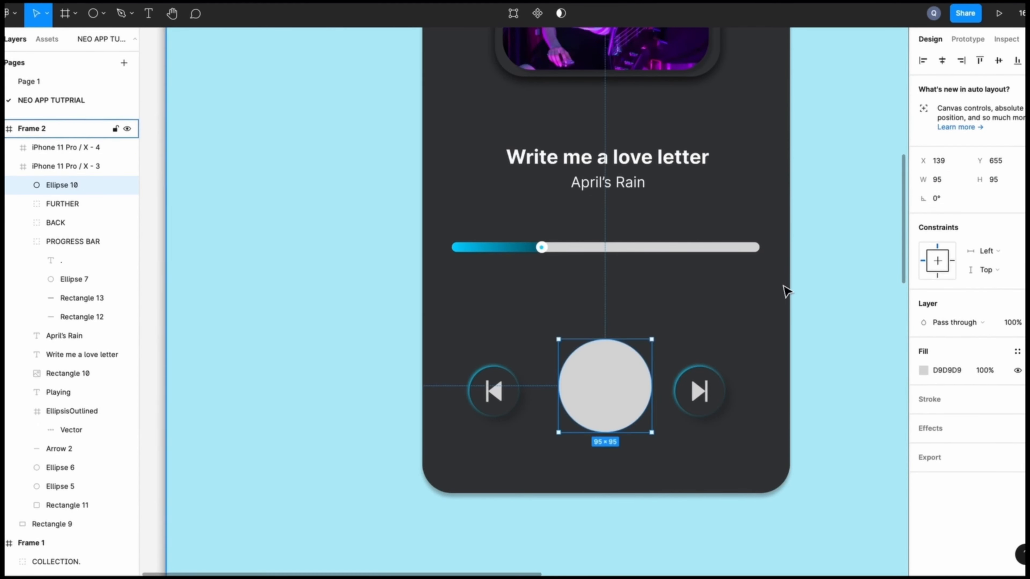
{"action": "left_click_drag", "start_coordinate": [584, 384], "coordinate": [576, 383]}
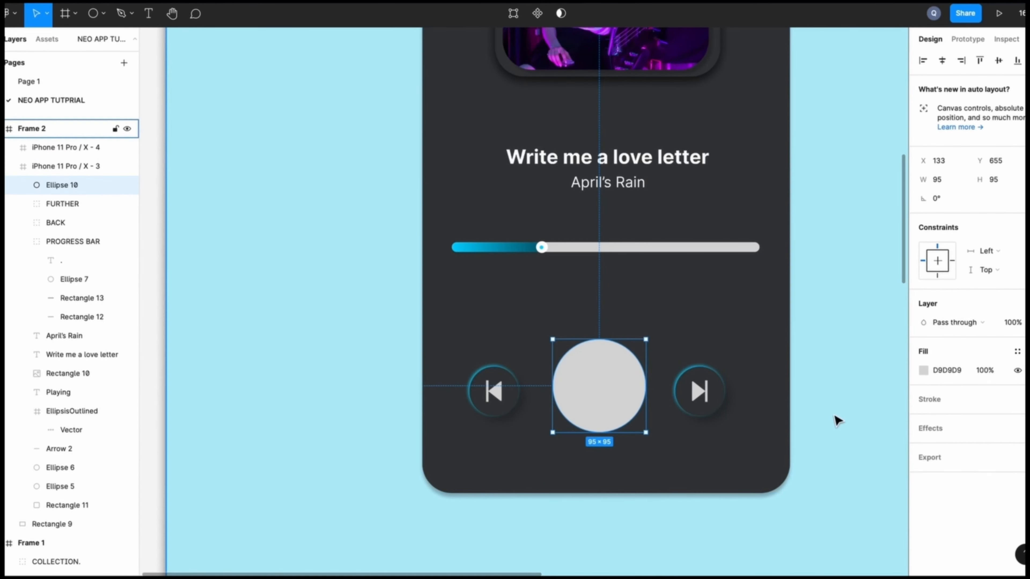
Step: Fill the large middle circle with the dark 36393B sampled from the phone screen background
{"action": "left_click", "coordinate": [923, 372]}
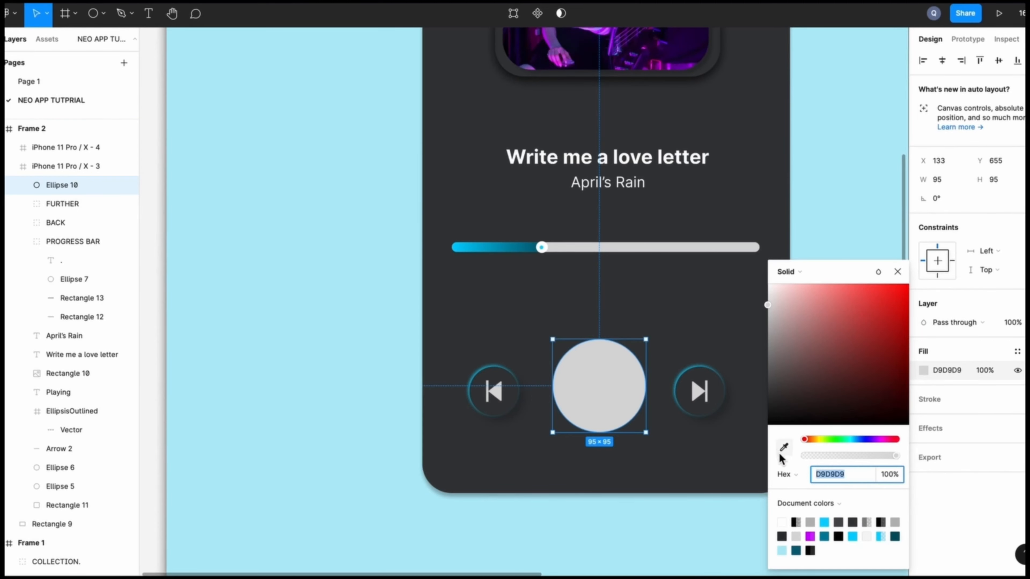
{"action": "left_click", "coordinate": [784, 447]}
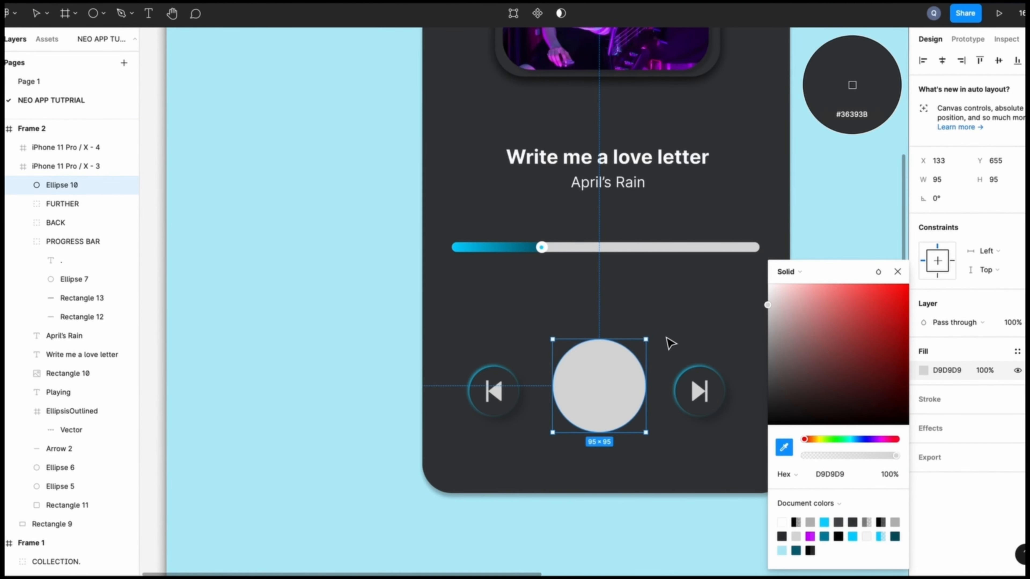
{"action": "left_click", "coordinate": [678, 337]}
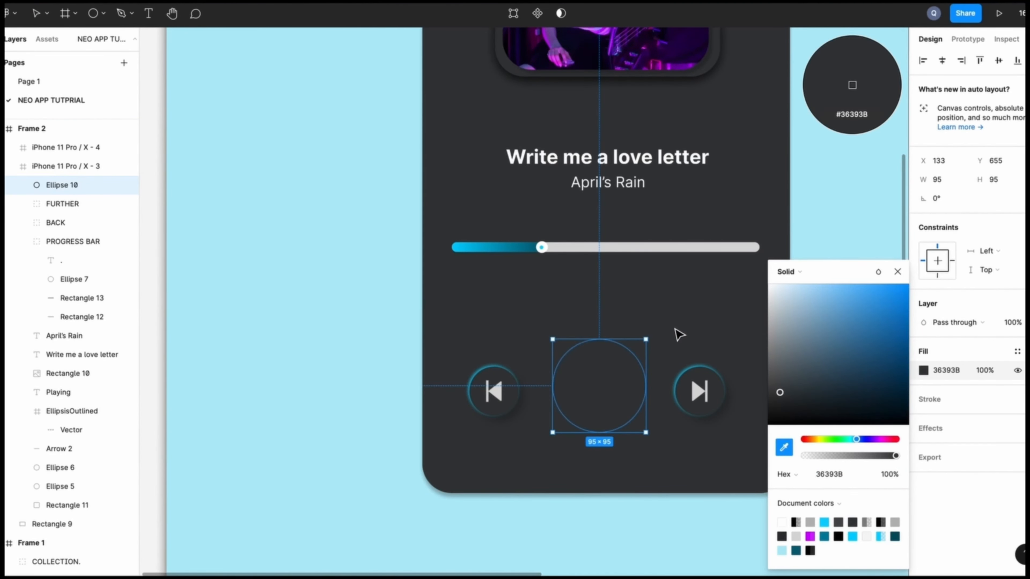
{"action": "left_click", "coordinate": [899, 271]}
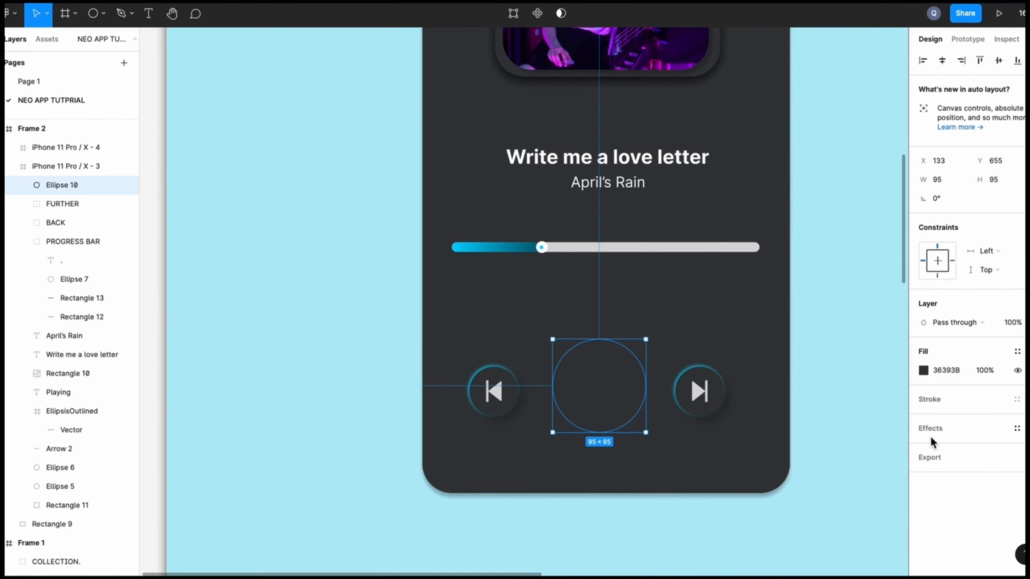
Step: Add a drop shadow to the large circle in blue 05D2FF at 100%
{"action": "left_click", "coordinate": [928, 431]}
{"action": "left_click", "coordinate": [924, 449]}
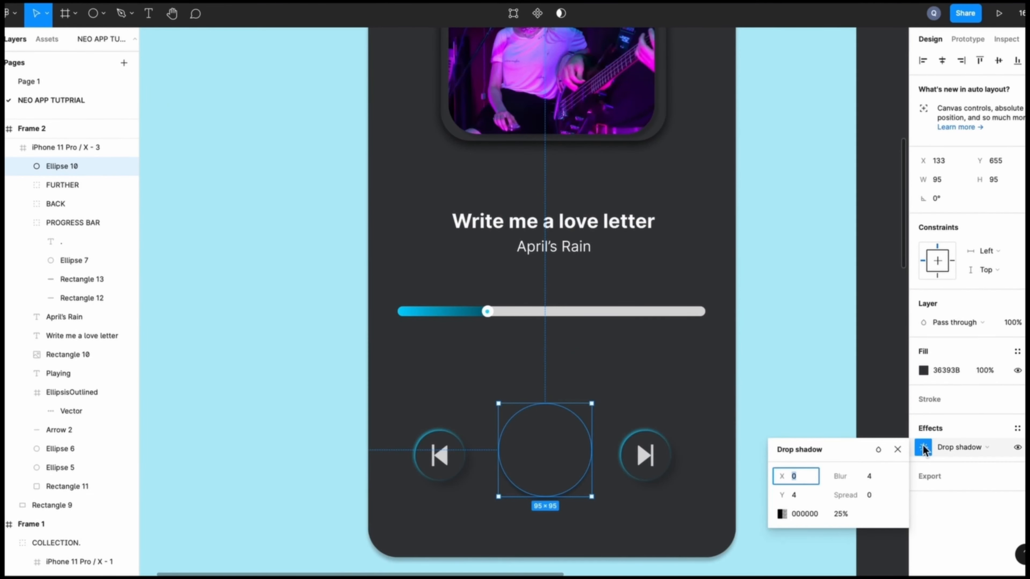
{"action": "left_click", "coordinate": [783, 516]}
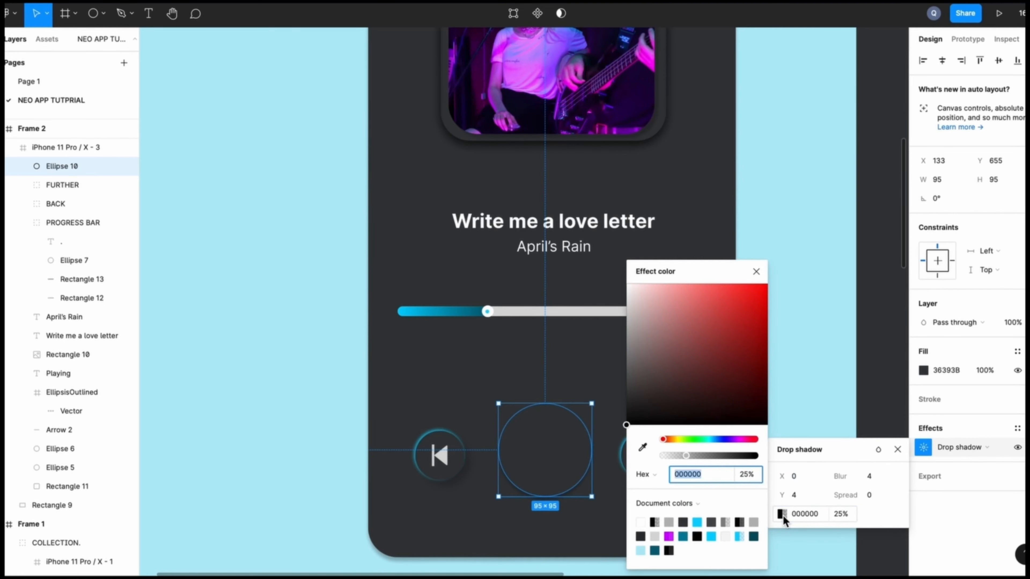
{"action": "left_click", "coordinate": [696, 522]}
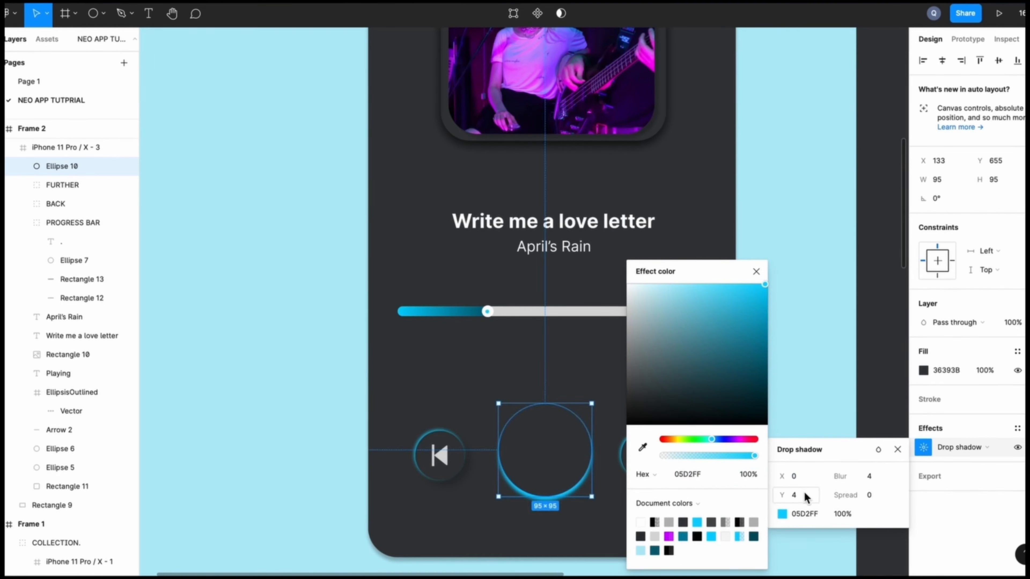
{"action": "left_click", "coordinate": [897, 449]}
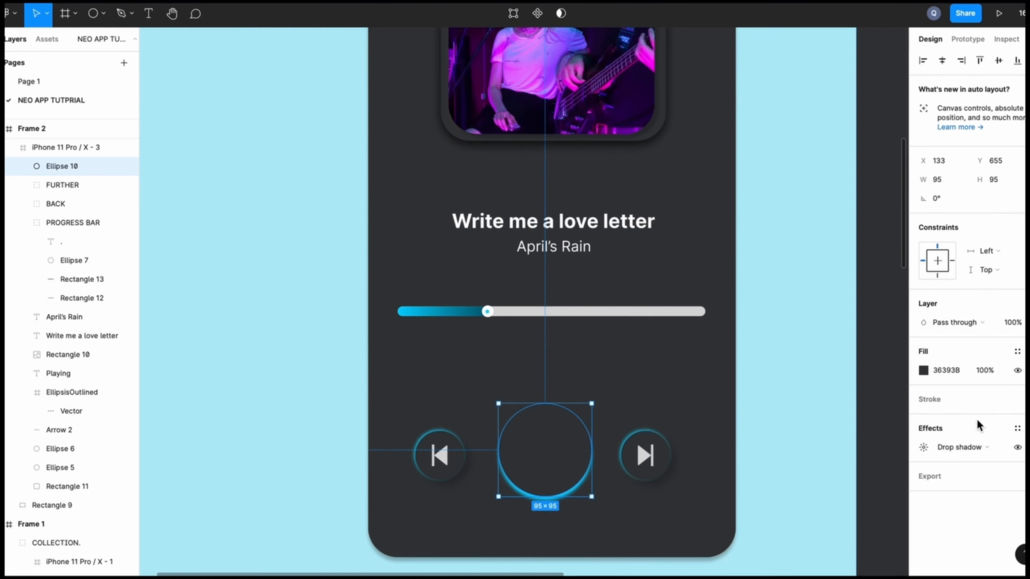
Step: Add a second effect to the large circle as an inner shadow with Y set to 0
{"action": "left_click", "coordinate": [1028, 428]}
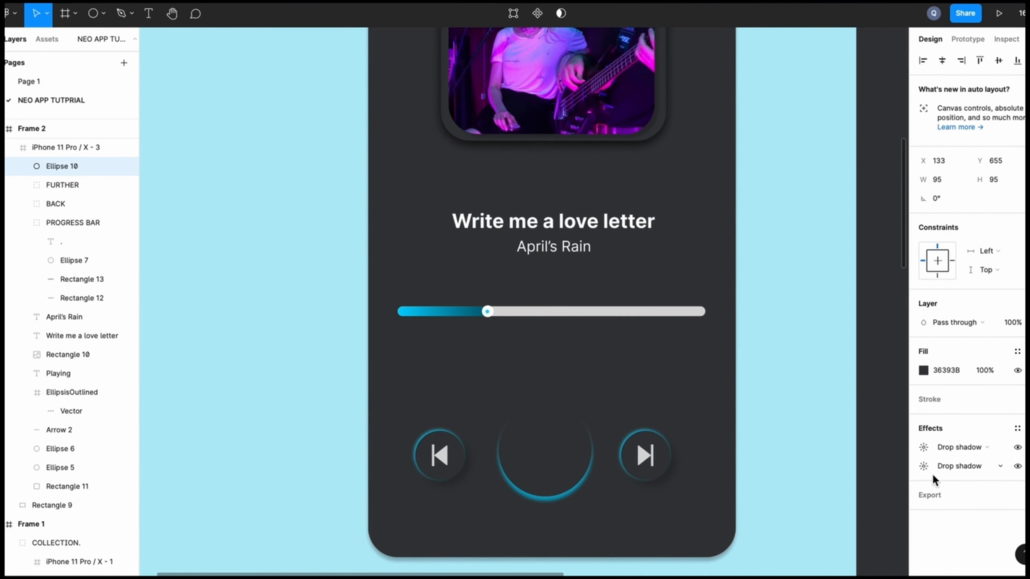
{"action": "left_click", "coordinate": [944, 453]}
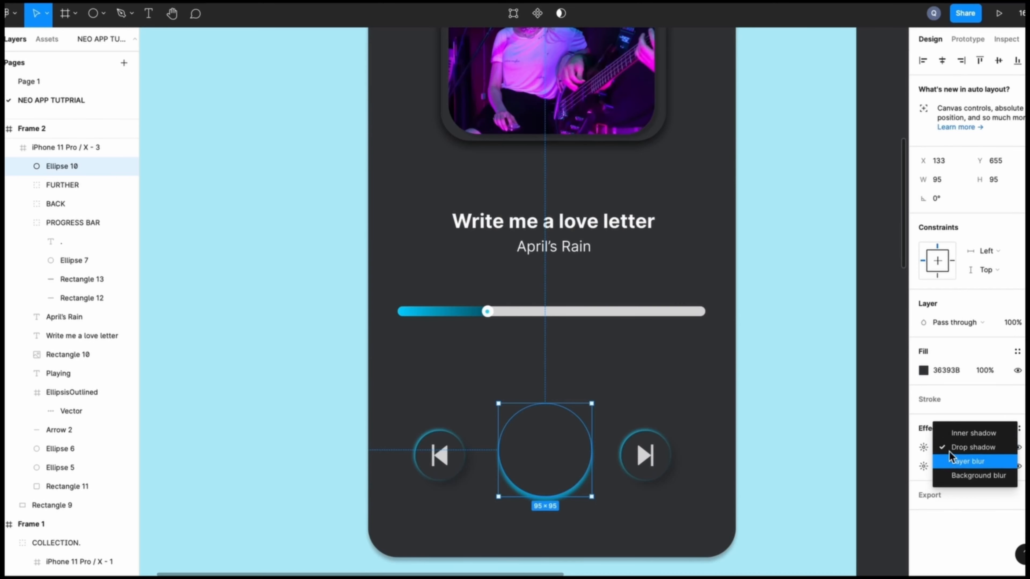
{"action": "left_click", "coordinate": [956, 432]}
{"action": "left_click", "coordinate": [923, 451]}
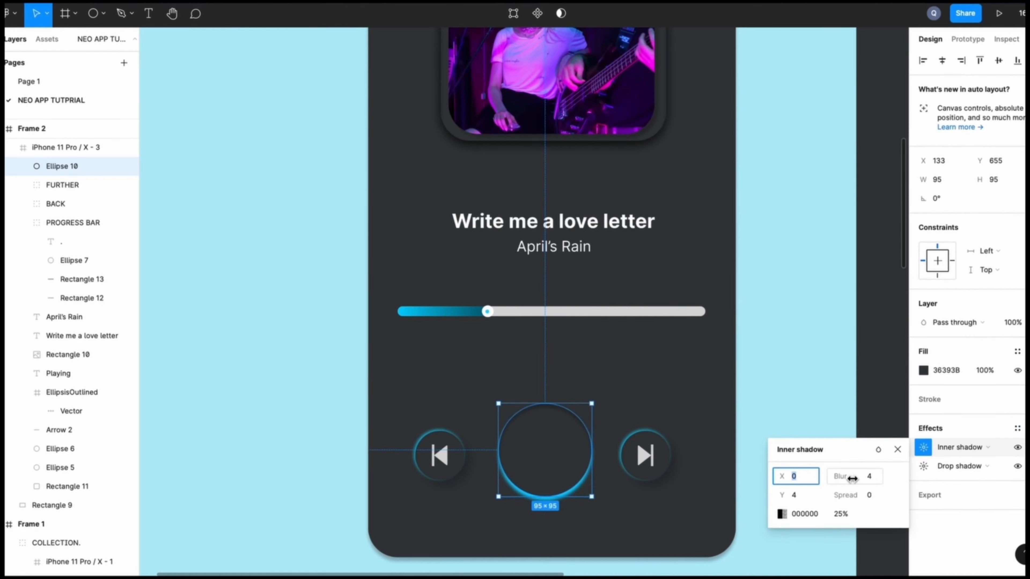
{"action": "left_click", "coordinate": [808, 497]}
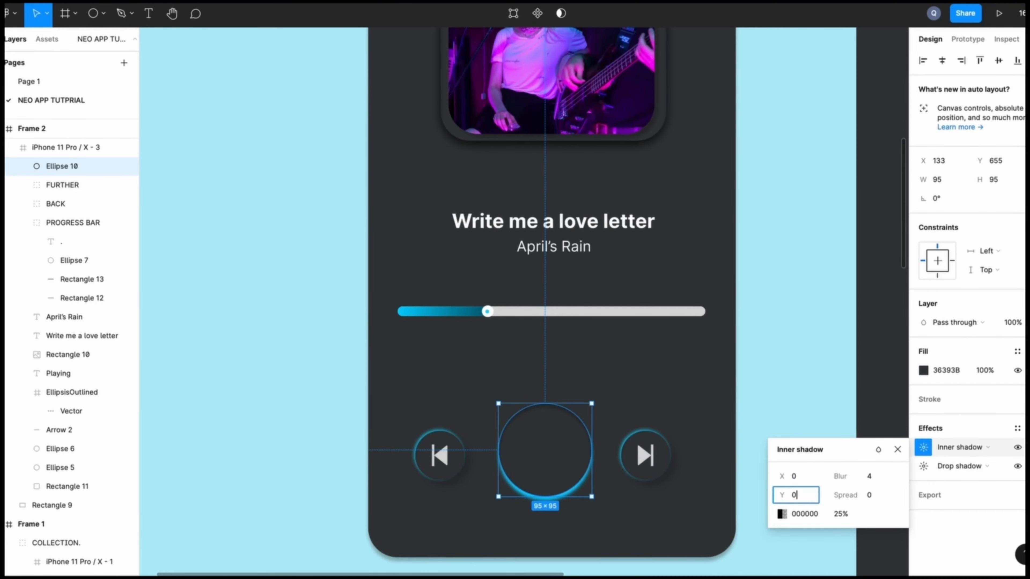
{"action": "left_click", "coordinate": [811, 398]}
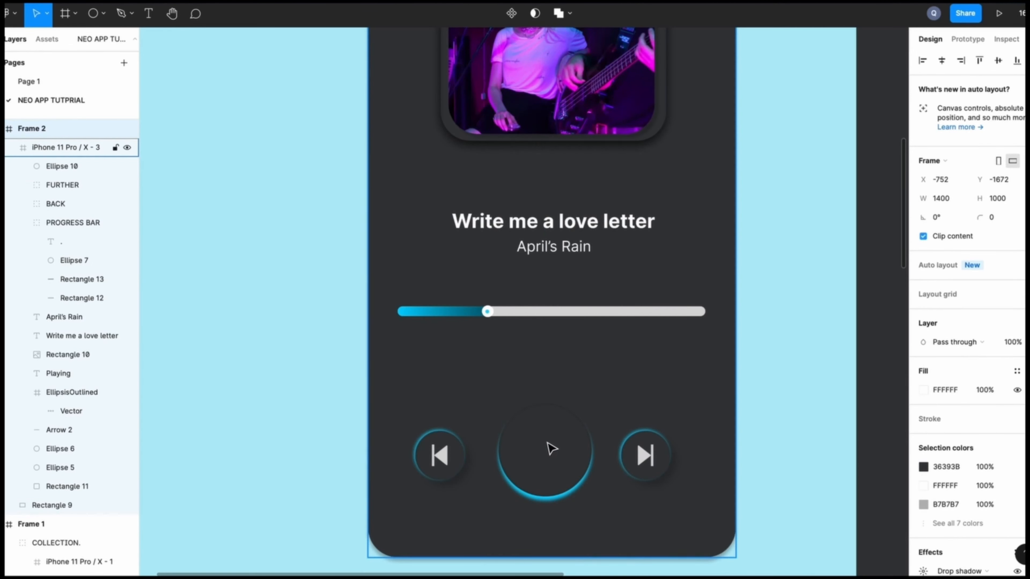
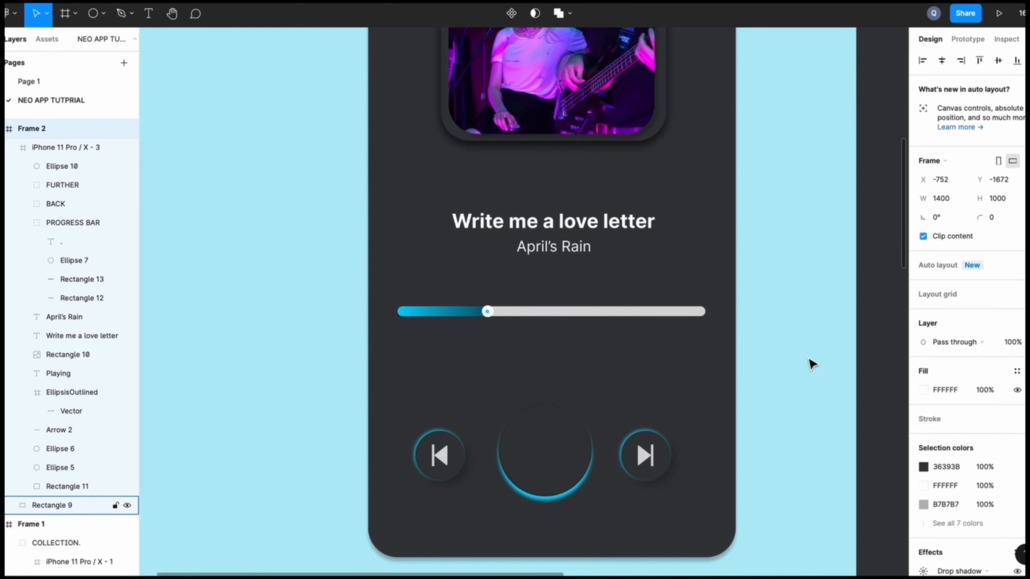
Step: Add a third effect, a drop shadow, to the large middle circle
{"action": "scroll", "coordinate": [805, 365], "scroll_direction": "down", "scroll_amount": 10}
{"action": "scroll", "coordinate": [809, 359], "scroll_direction": "down", "scroll_amount": 1}
{"action": "scroll", "coordinate": [809, 360], "scroll_direction": "up", "scroll_amount": 20}
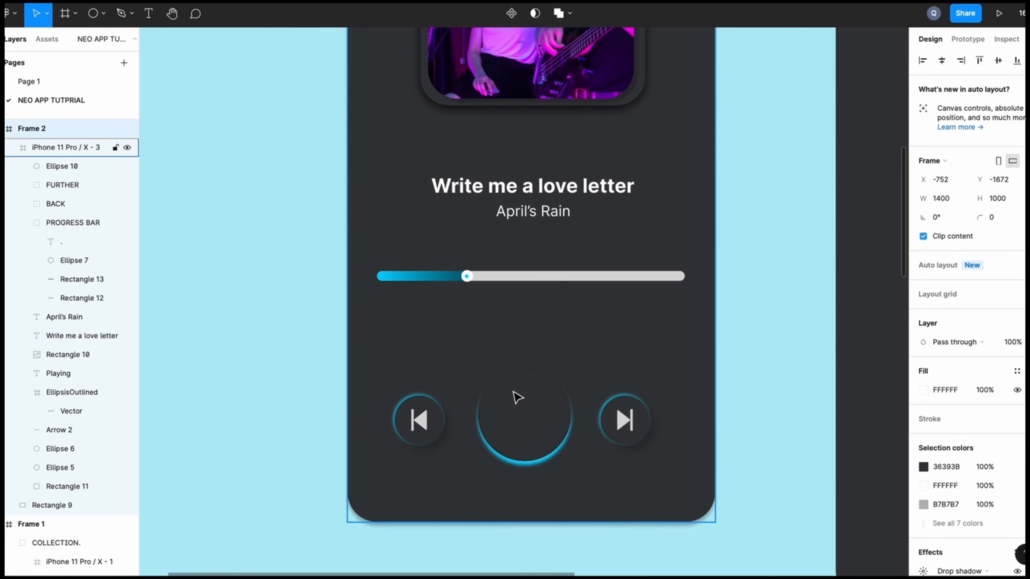
{"action": "left_click", "coordinate": [487, 440]}
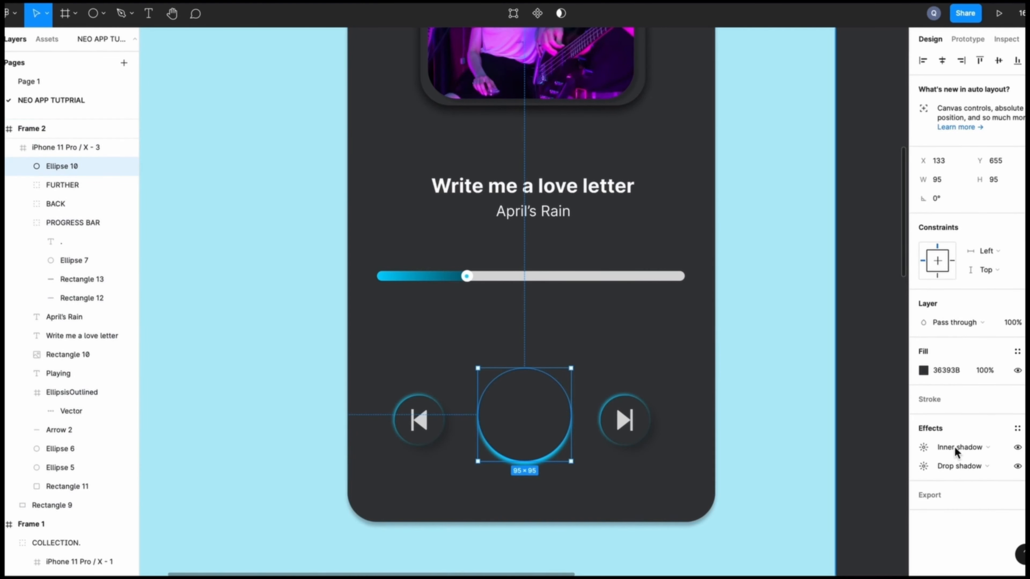
{"action": "left_click", "coordinate": [1018, 428]}
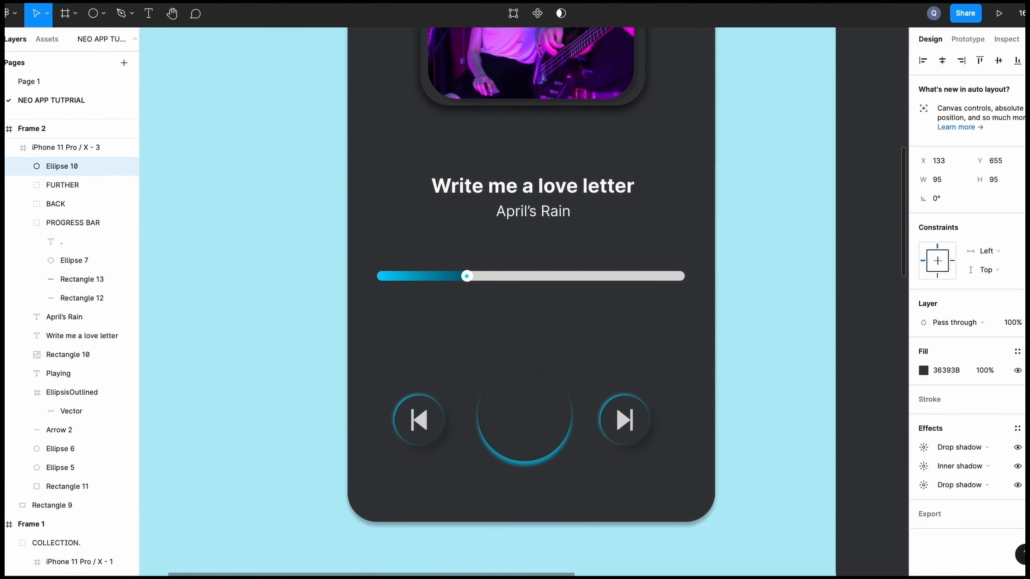
Step: Set the X and Y offsets of the large circle's blue 05D2FF drop shadow to -4
{"action": "left_click", "coordinate": [923, 485]}
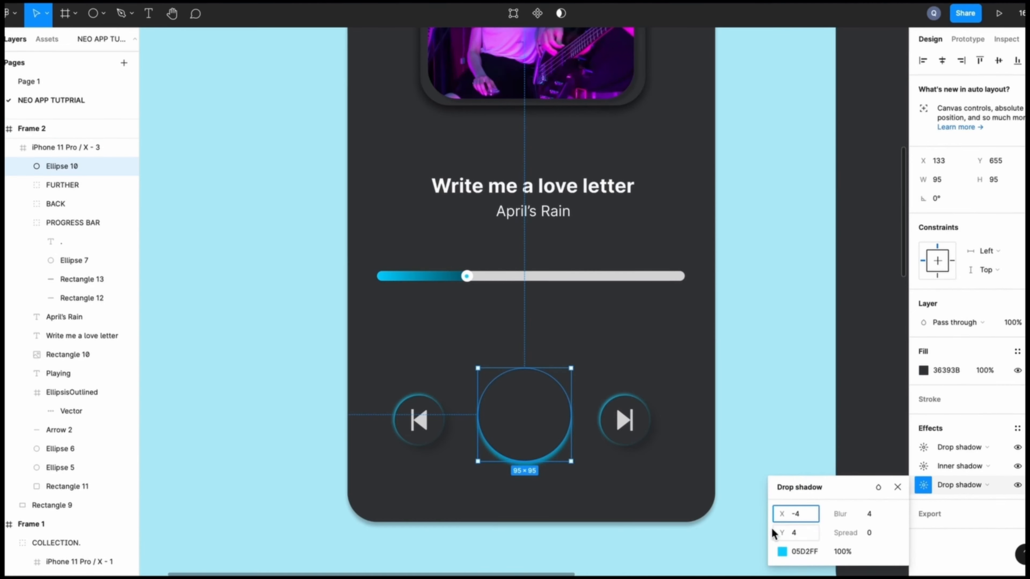
{"action": "type", "text": "-4"}
{"action": "left_click", "coordinate": [796, 533]}
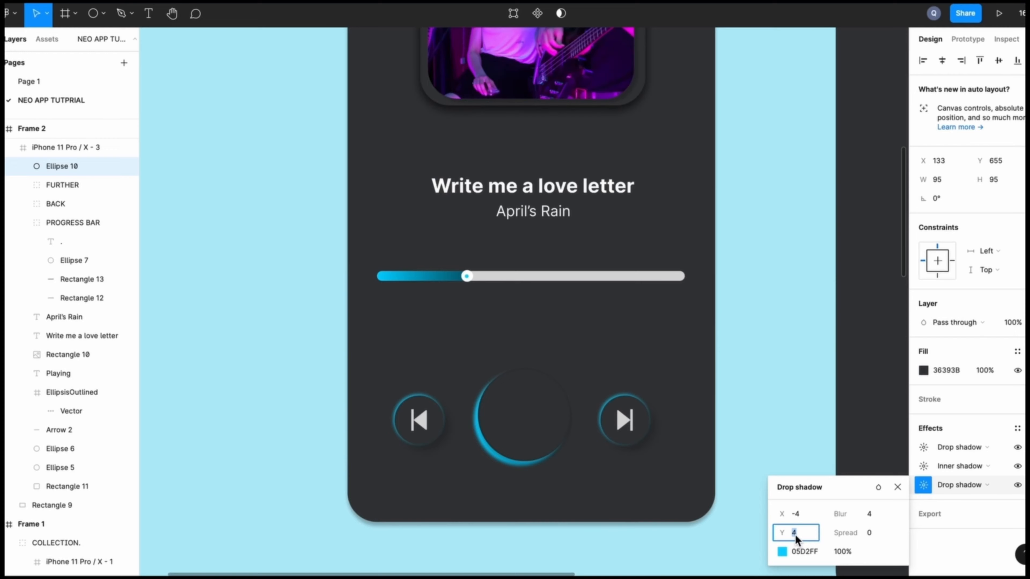
{"action": "key", "text": "BackSpace"}
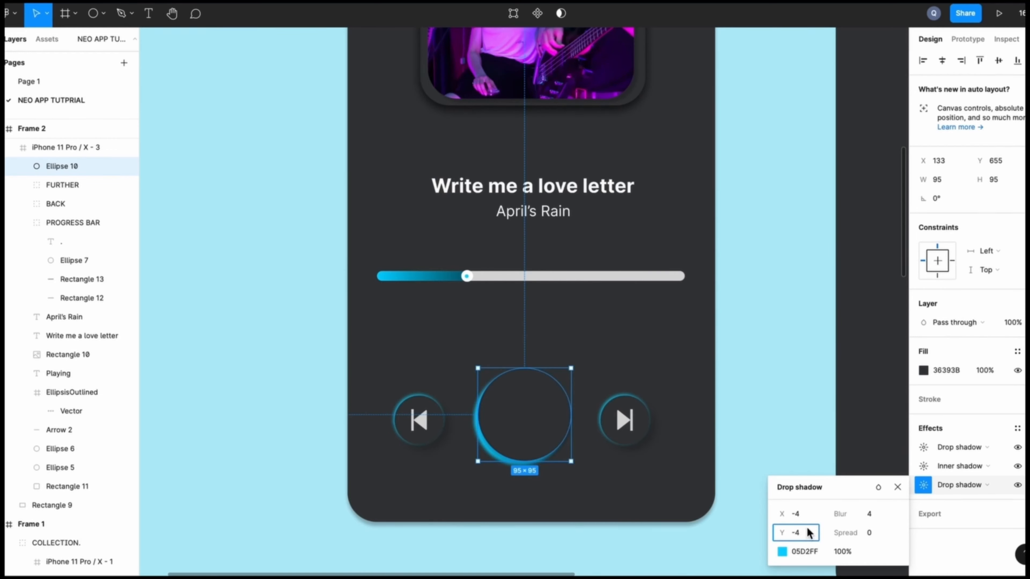
{"action": "type", "text": "-4"}
Step: Set the circle's blue drop shadow to X -2, Y -2 and blur 10
{"action": "left_click", "coordinate": [869, 513]}
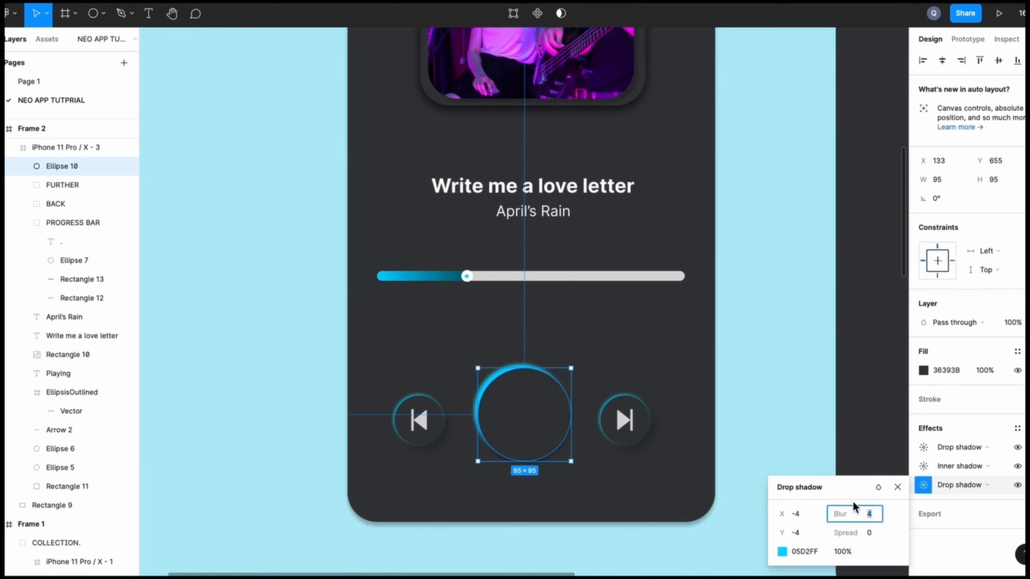
{"action": "left_click", "coordinate": [803, 512]}
{"action": "key", "text": "BackSpace"}
{"action": "type", "text": "2"}
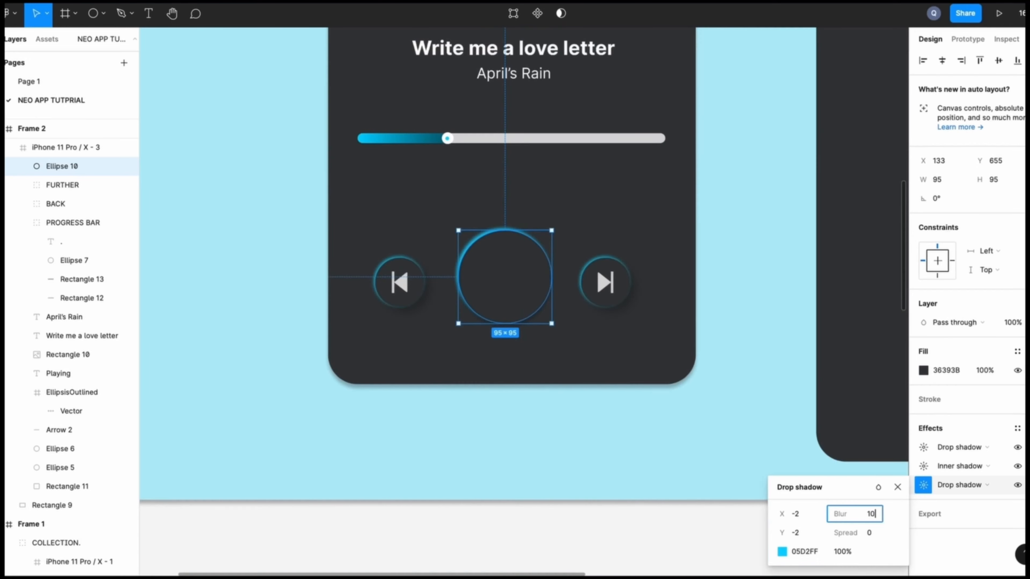
{"action": "key", "text": "Return"}
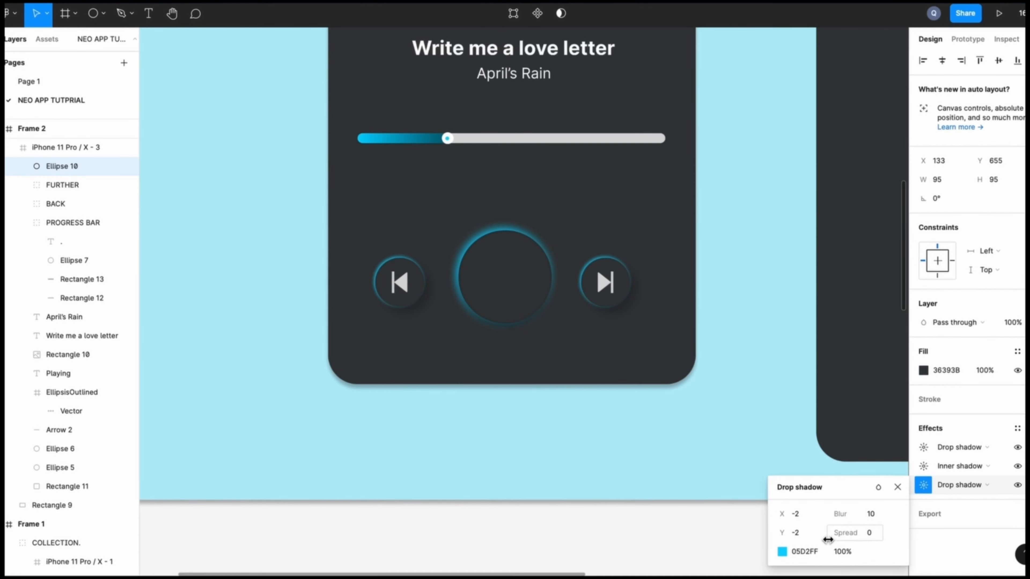
Step: Increase the blur of the circle's blue drop shadow to 15
{"action": "left_click", "coordinate": [875, 515]}
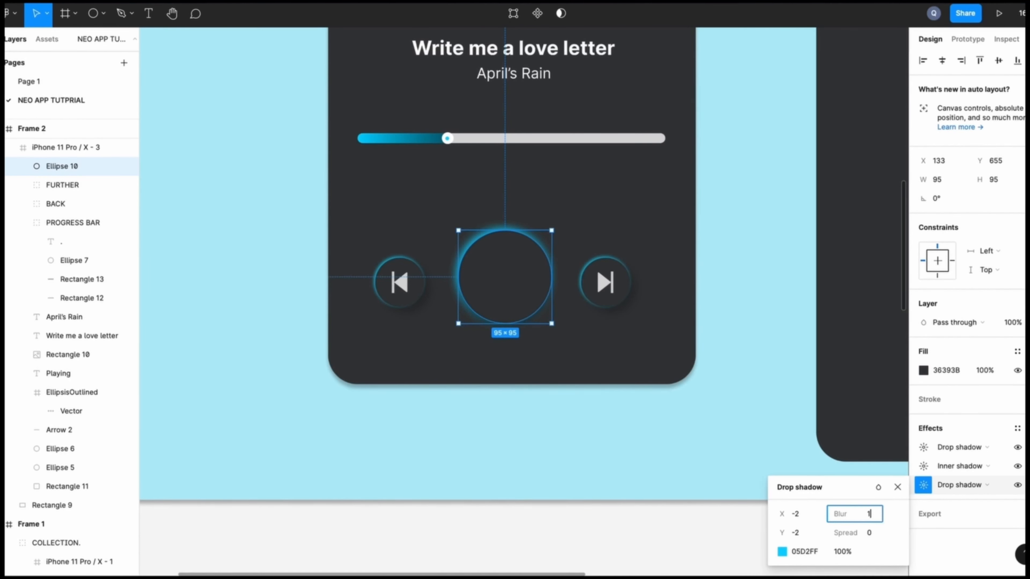
{"action": "type", "text": "2"}
{"action": "key", "text": "Return"}
{"action": "left_click", "coordinate": [772, 303]}
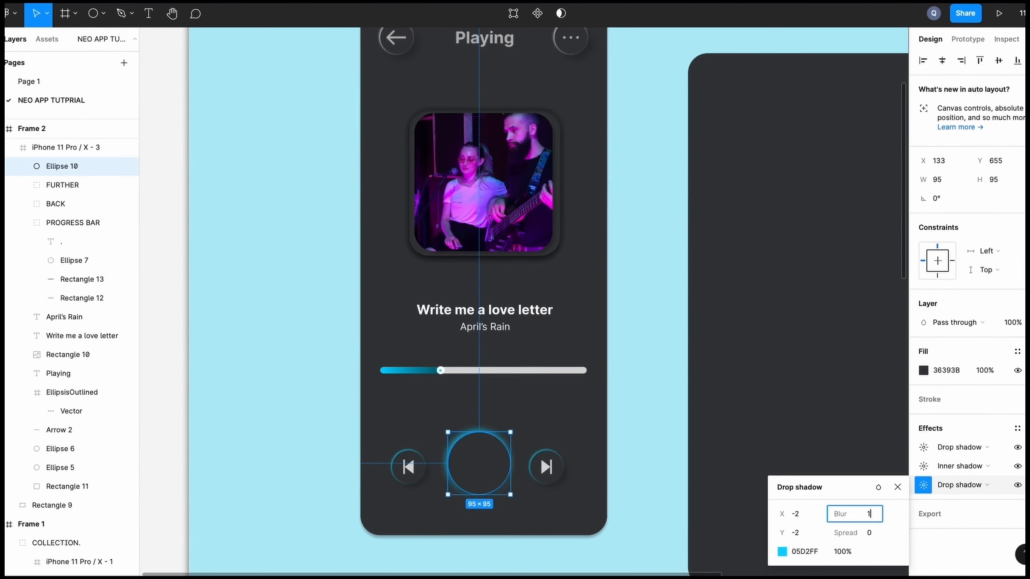
{"action": "key", "text": "Return"}
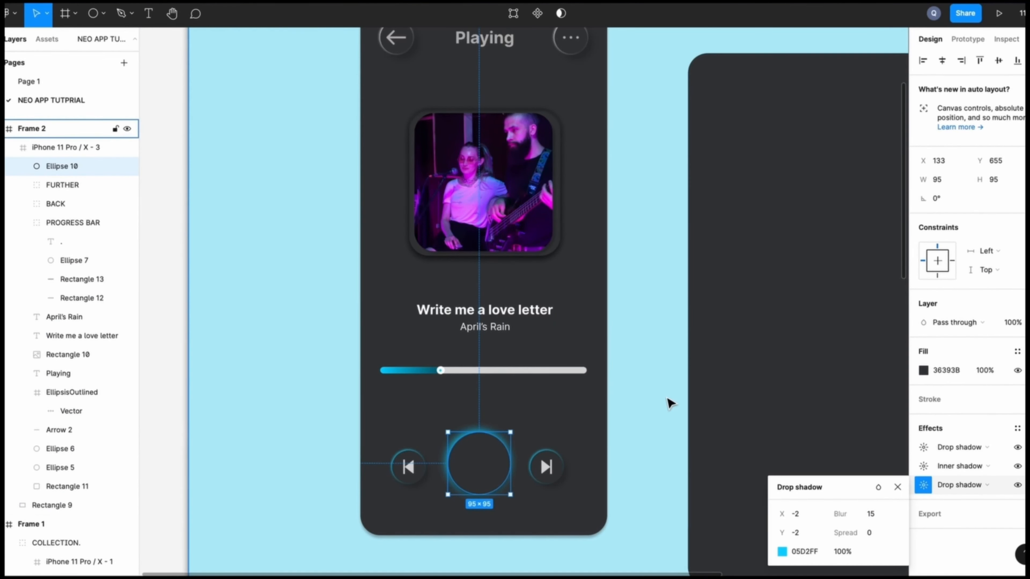
Step: Add the text "I I" as a pause symbol and move it into the large circle at X 166, Y 688
{"action": "left_click", "coordinate": [667, 401]}
{"action": "key", "text": "t"}
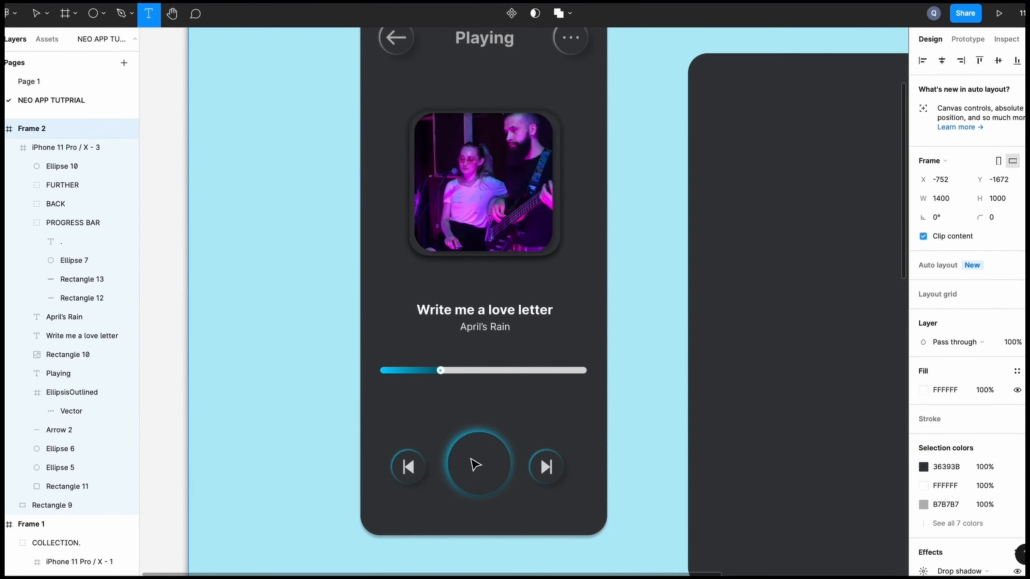
{"action": "left_click", "coordinate": [469, 458]}
{"action": "type", "text": "I I"}
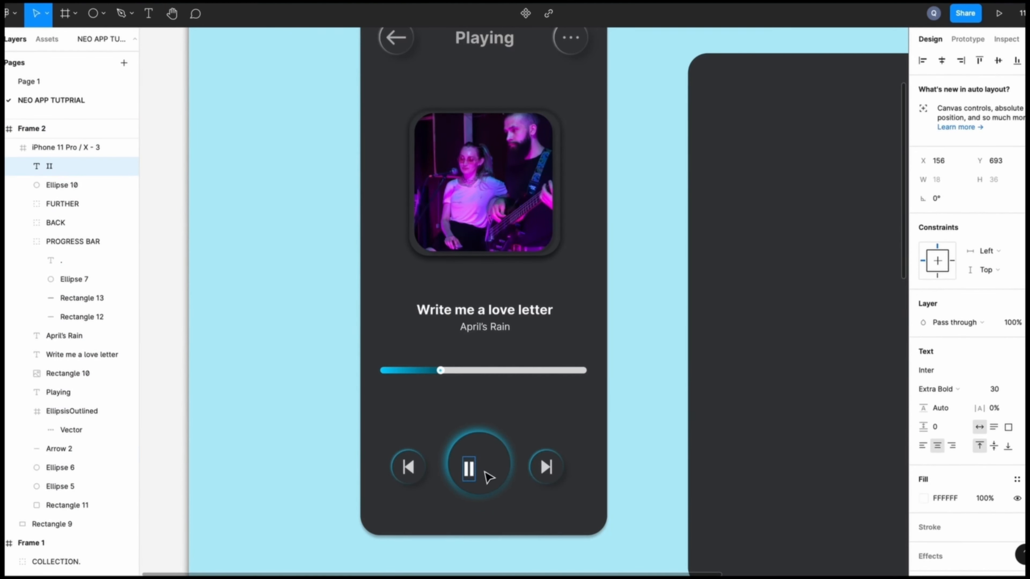
{"action": "left_click", "coordinate": [548, 516]}
{"action": "left_click_drag", "start_coordinate": [475, 473], "coordinate": [483, 469]}
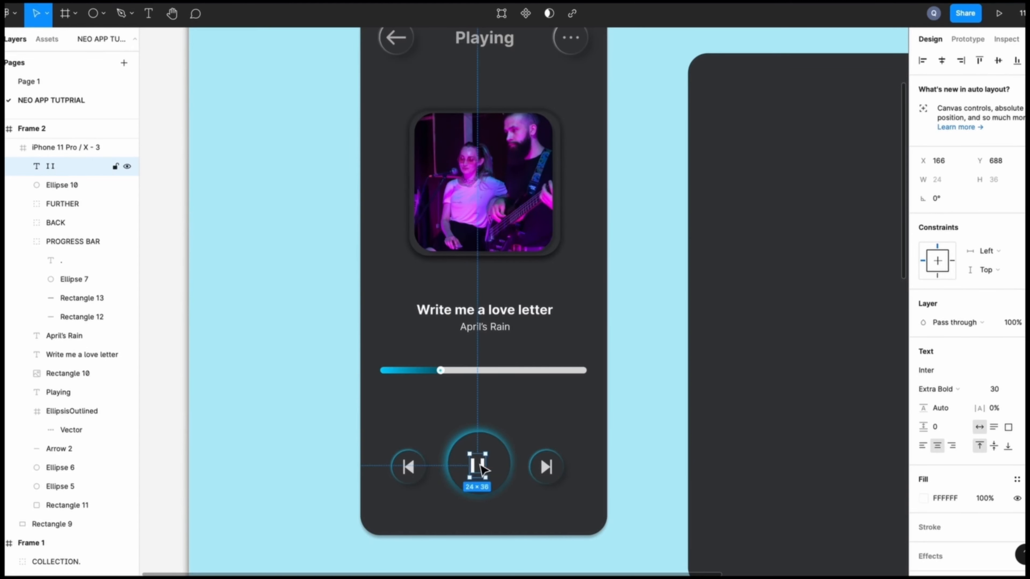
Step: Fill the pause symbol with the blue document color 05D2FF
{"action": "left_click", "coordinate": [924, 498]}
{"action": "left_click", "coordinate": [810, 522]}
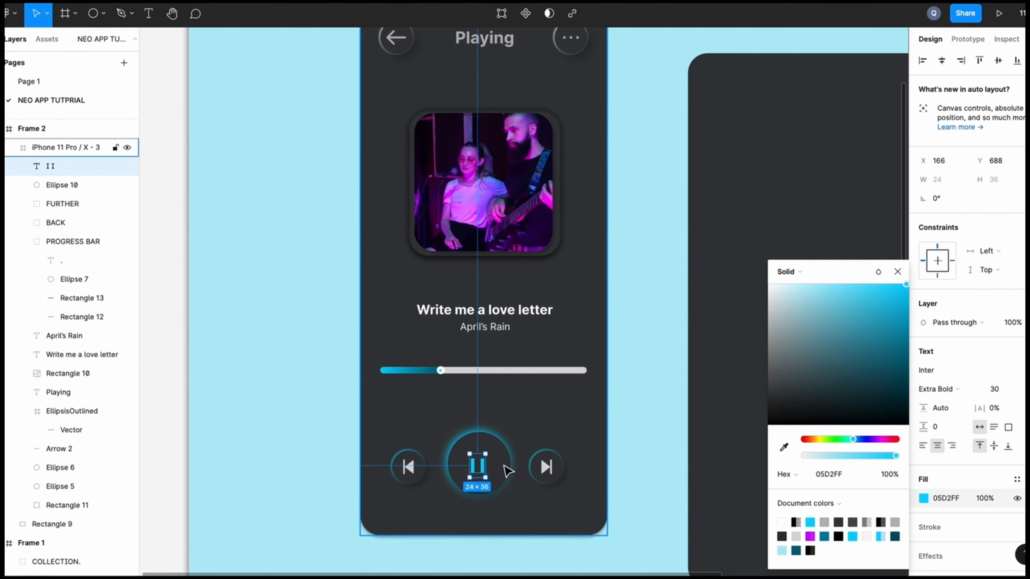
{"action": "left_click", "coordinate": [542, 508]}
Step: Nudge the pause symbol to X 168, Y 685 to center it in the large circle
{"action": "left_click", "coordinate": [482, 470]}
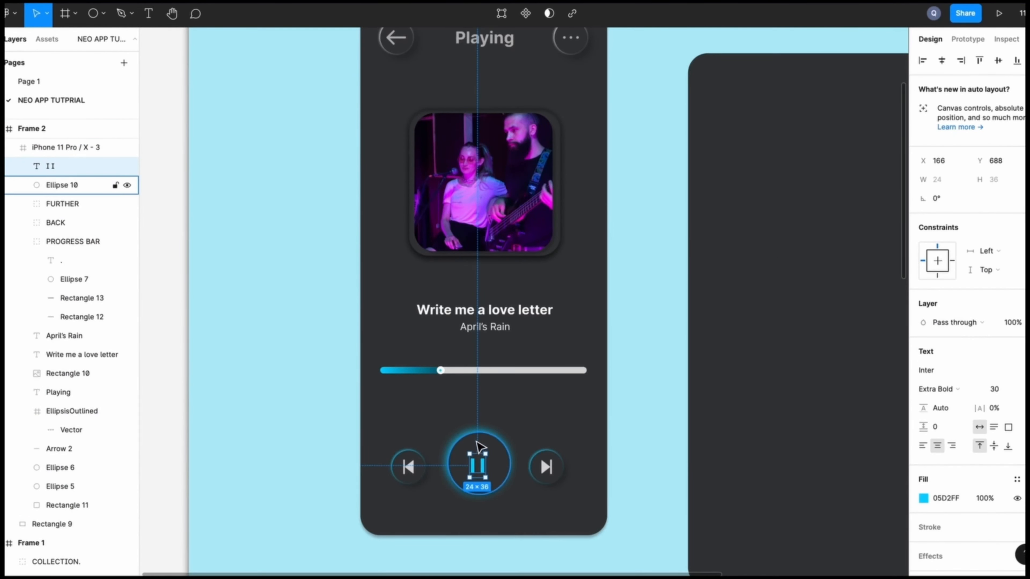
{"action": "key", "text": "Up"}
{"action": "key", "text": "Up"}
{"action": "key", "text": "Up"}
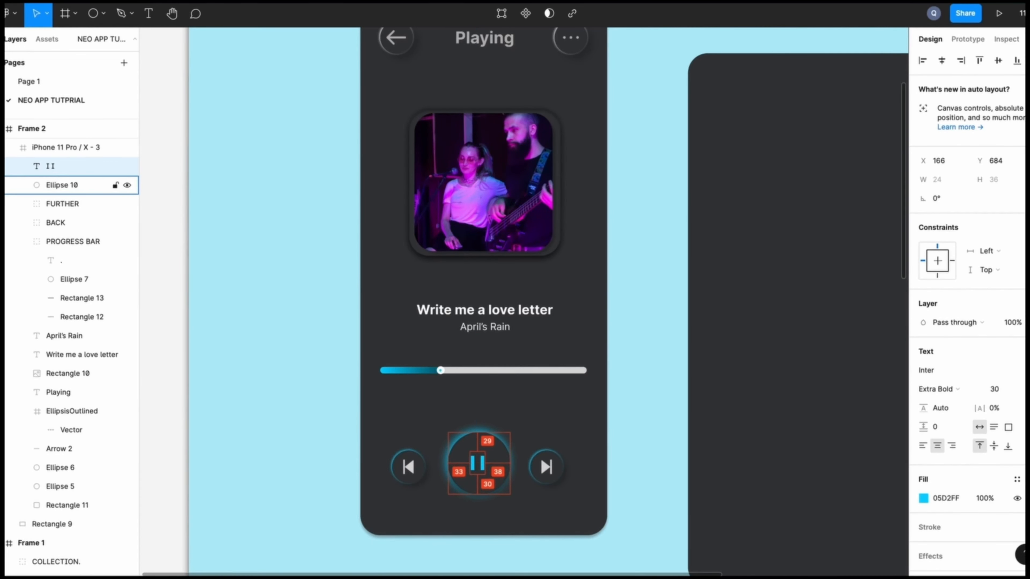
{"action": "key", "text": "Right"}
{"action": "key", "text": "Right"}
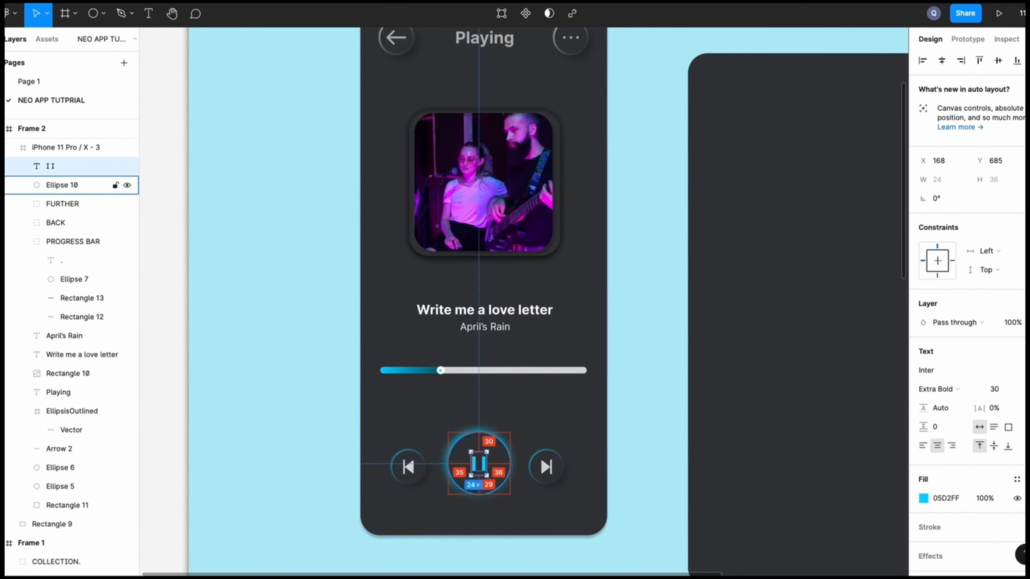
{"action": "left_click", "coordinate": [647, 436]}
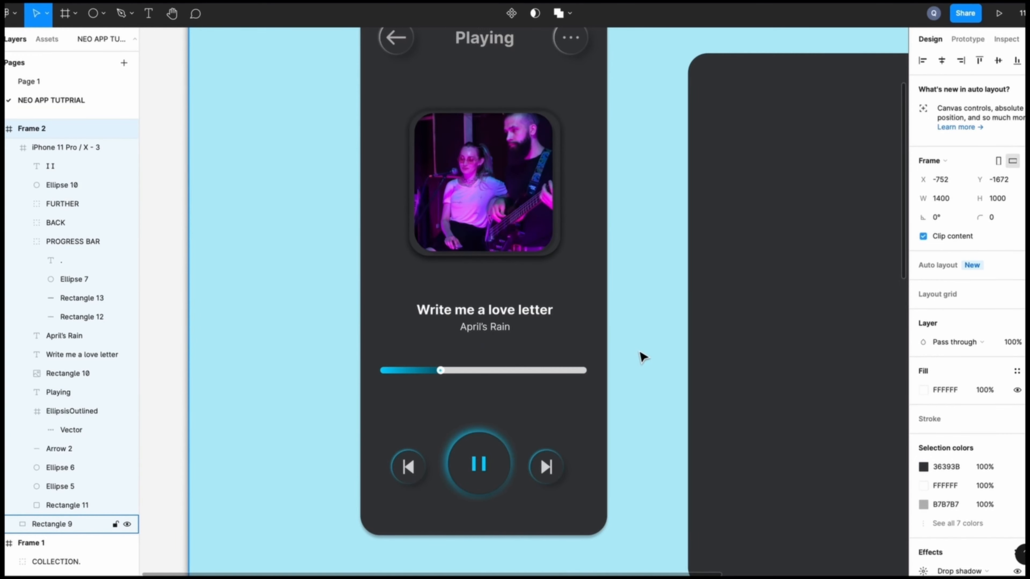
Step: Group the large circle with its pause symbol and name the group PAUSE
{"action": "scroll", "coordinate": [644, 357], "scroll_direction": "up", "scroll_amount": 3}
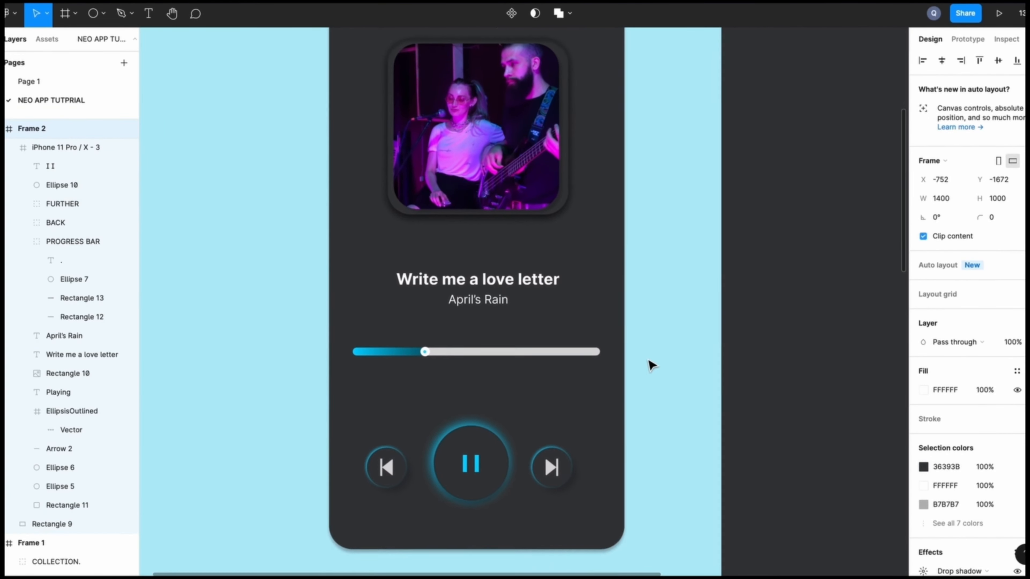
{"action": "left_click", "coordinate": [498, 452]}
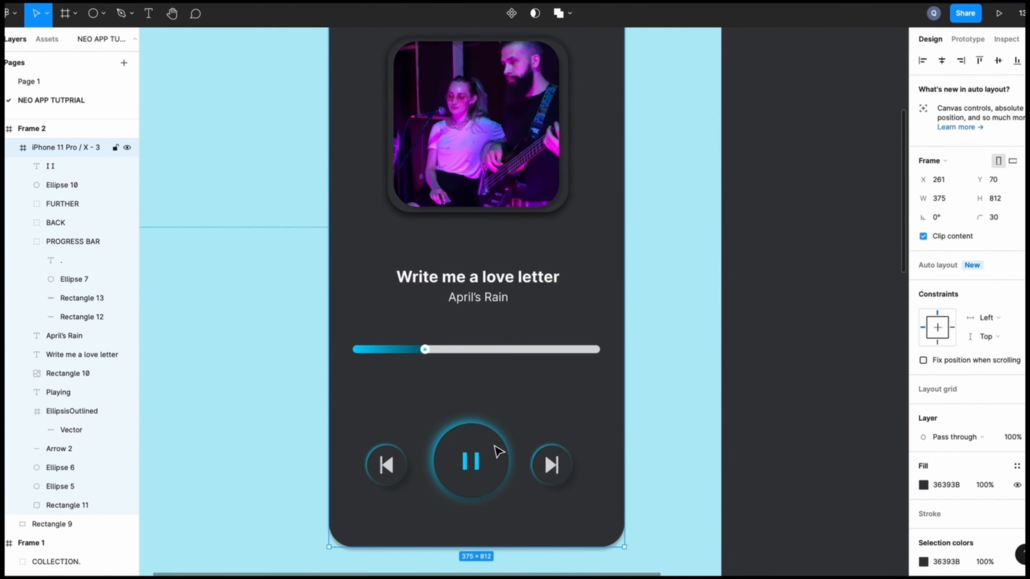
{"action": "double_click", "coordinate": [498, 451]}
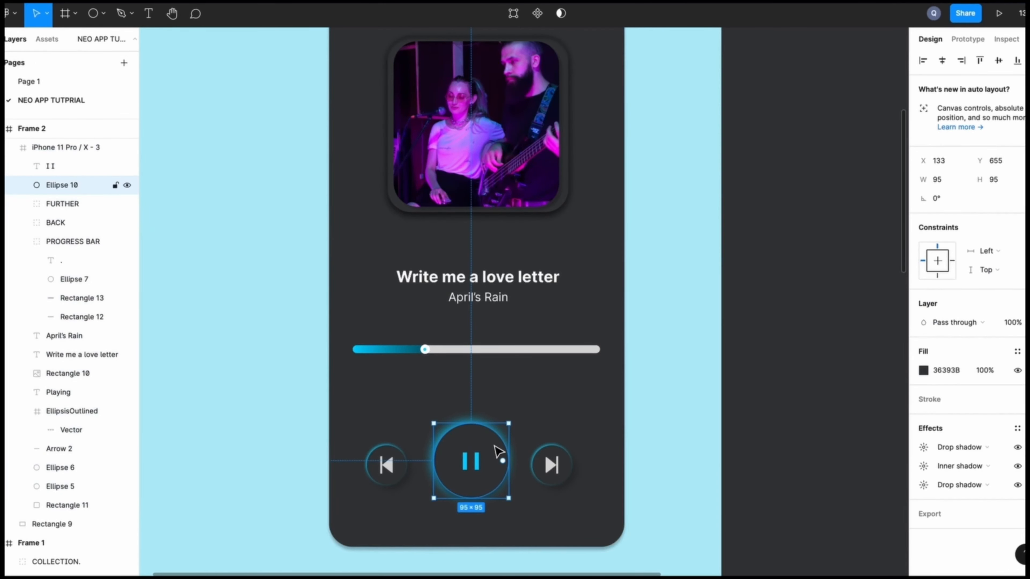
{"action": "left_click", "coordinate": [476, 457], "text": "shift"}
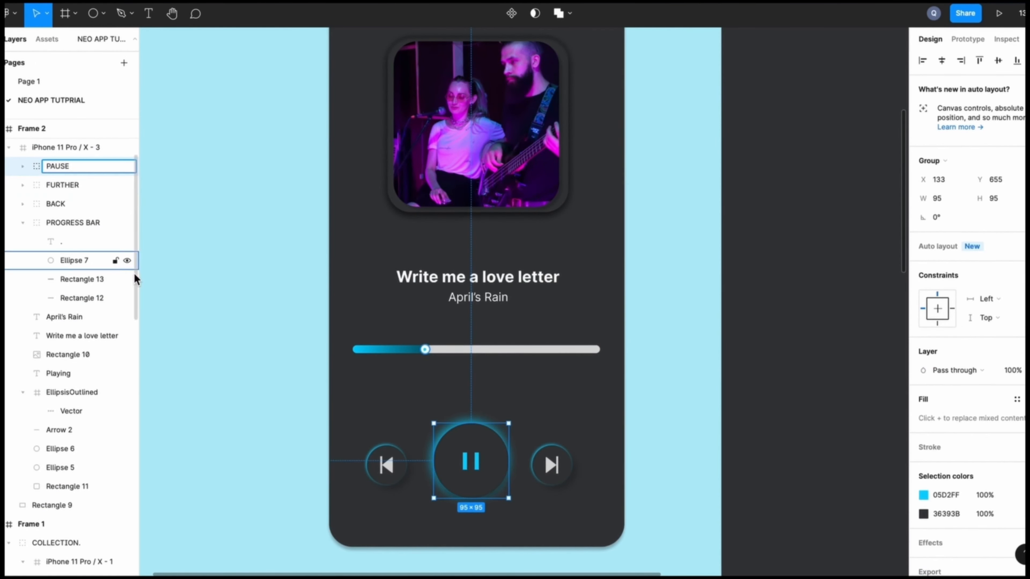
{"action": "left_click", "coordinate": [268, 374]}
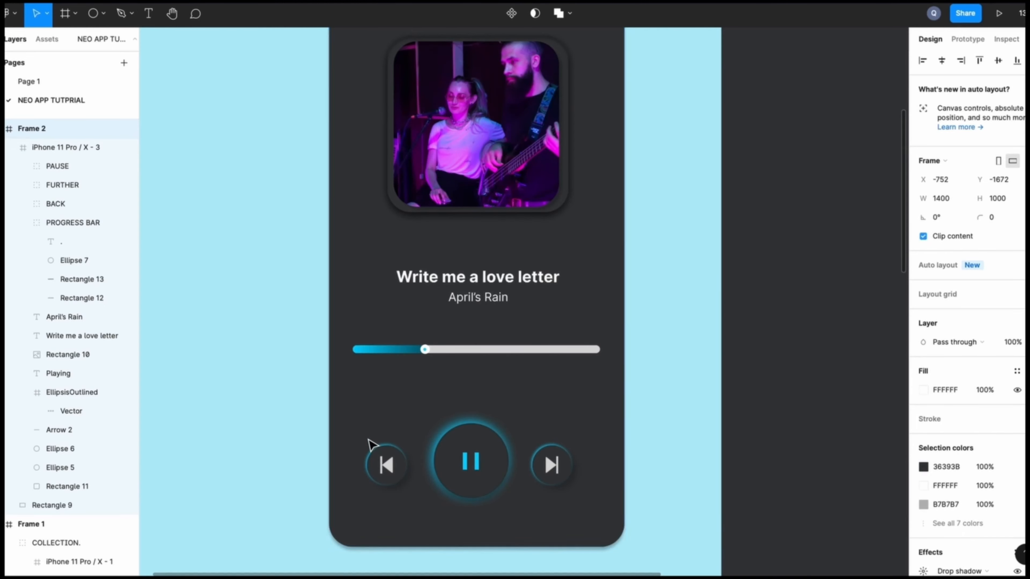
Step: Move the PAUSE group up to Y 630 and the FURTHER and BACK groups up to Y 658
{"action": "left_click", "coordinate": [363, 450]}
{"action": "left_click_drag", "start_coordinate": [459, 451], "coordinate": [458, 431]}
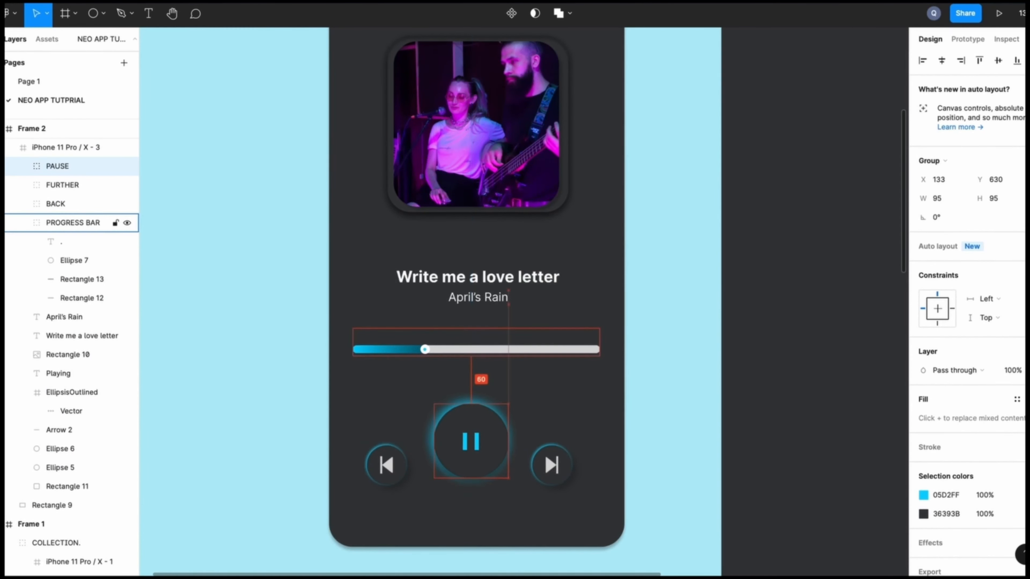
{"action": "left_click_drag", "start_coordinate": [549, 466], "coordinate": [557, 443]}
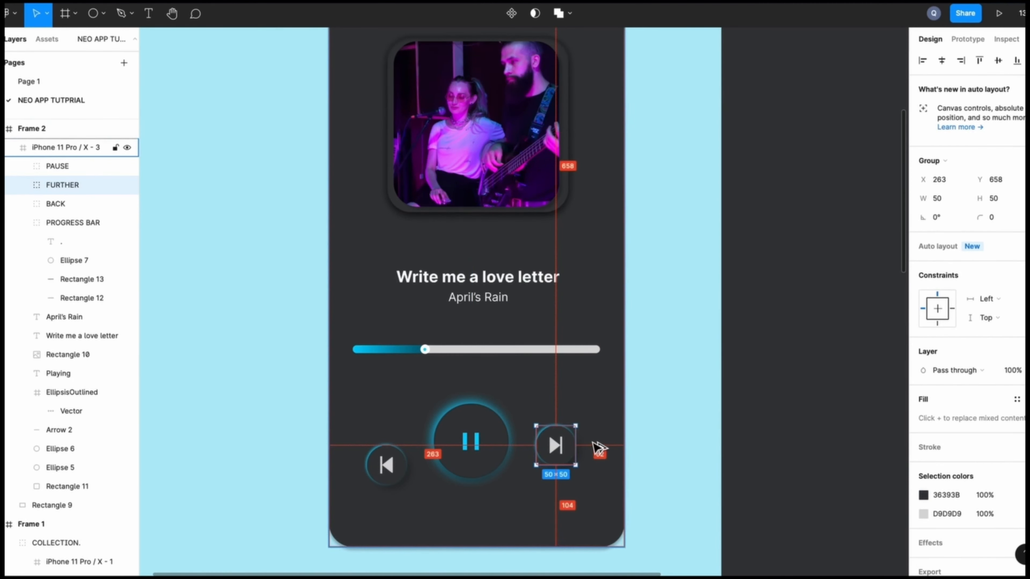
{"action": "left_click_drag", "start_coordinate": [386, 466], "coordinate": [386, 447]}
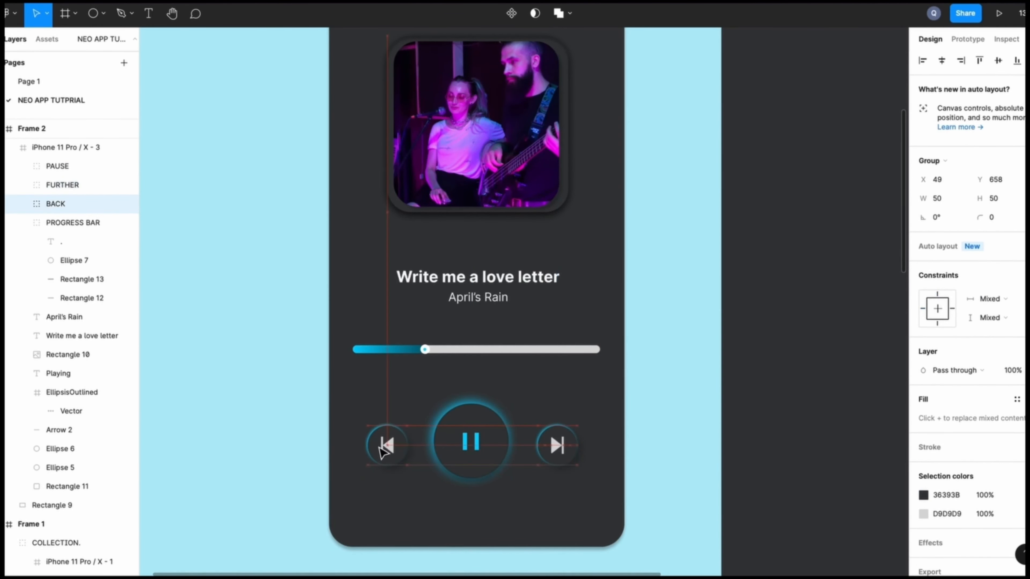
{"action": "left_click", "coordinate": [563, 449]}
Step: Measure the spacing from the PAUSE group to the album image and the phone frame
{"action": "left_click", "coordinate": [499, 444]}
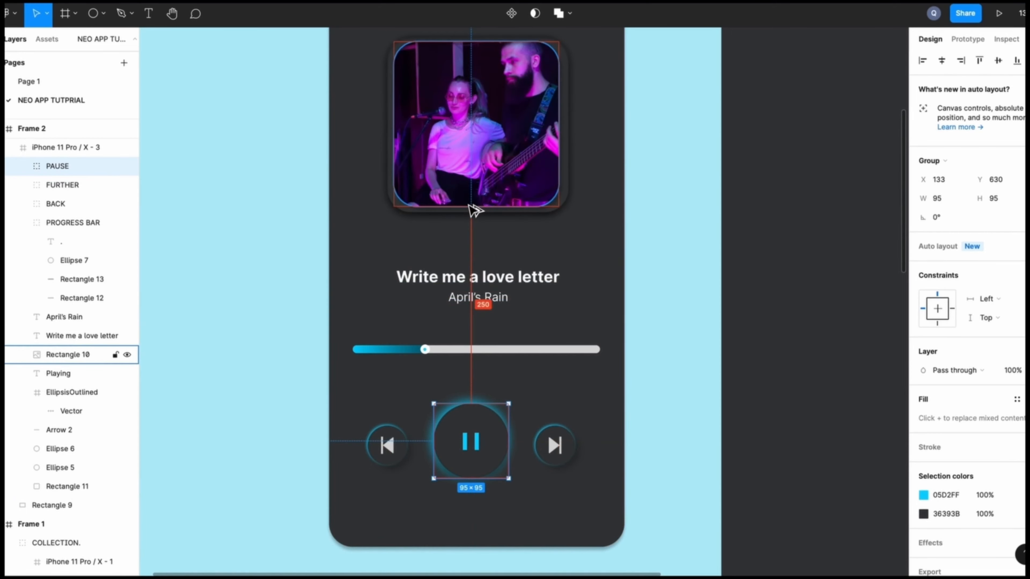
{"action": "scroll", "coordinate": [475, 202], "scroll_direction": "up", "scroll_amount": 2}
{"action": "scroll", "coordinate": [474, 152], "scroll_direction": "up", "scroll_amount": 5}
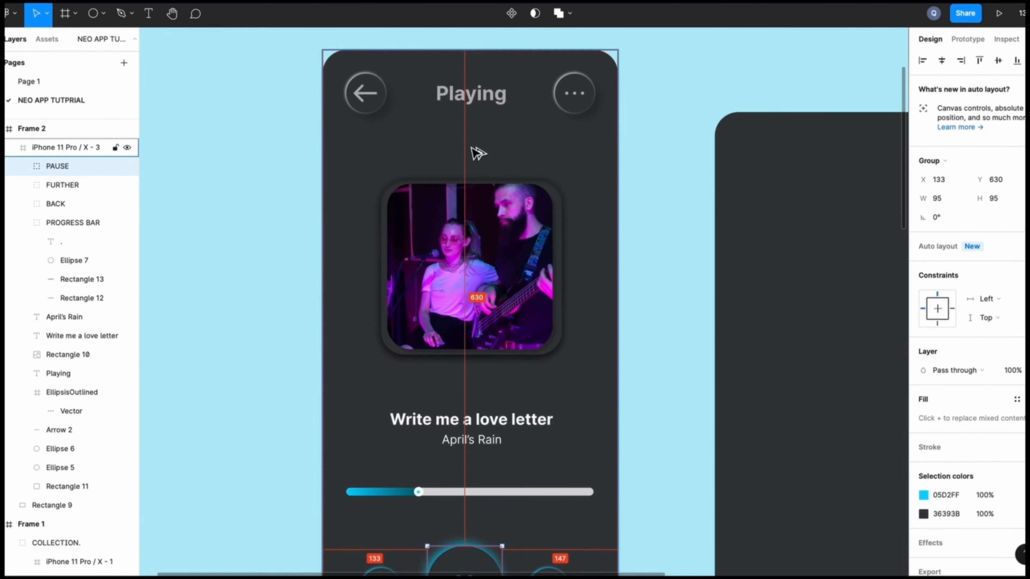
{"action": "scroll", "coordinate": [475, 152], "scroll_direction": "down", "scroll_amount": 9}
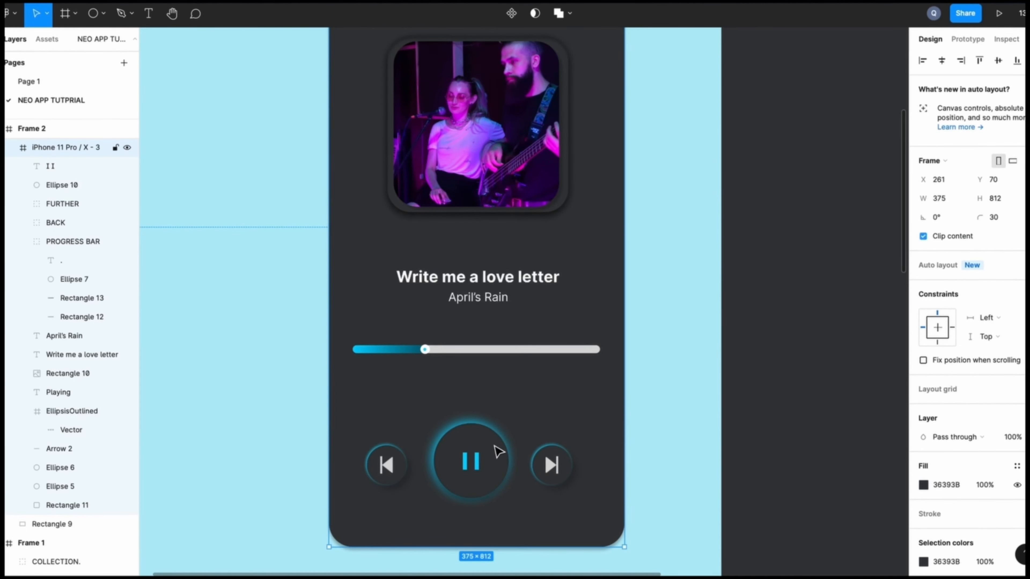
Step: Group the large circle with its pause symbol and name the group PAUSE
{"action": "left_click", "coordinate": [499, 451]}
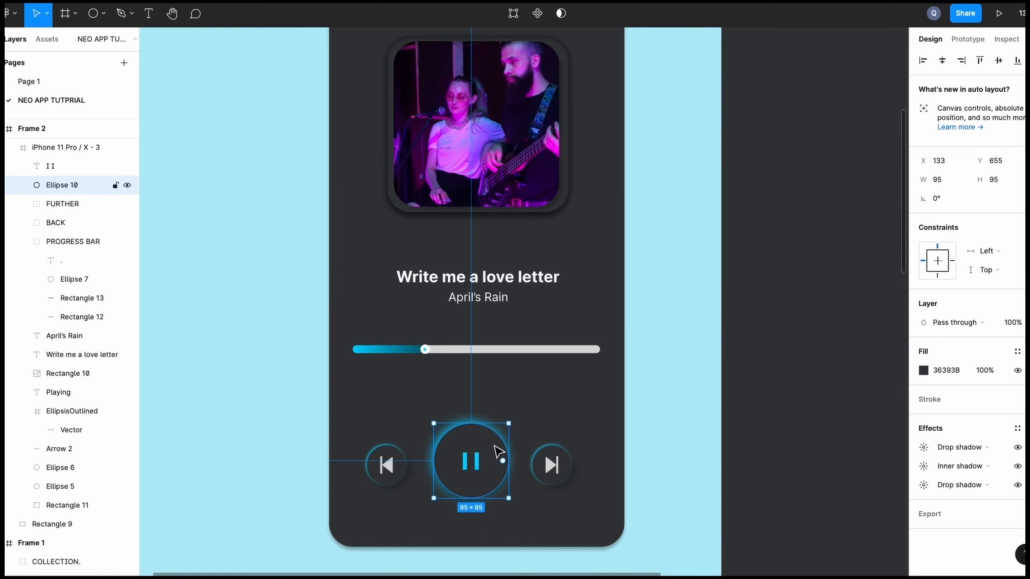
{"action": "left_click", "coordinate": [476, 464], "text": "shift"}
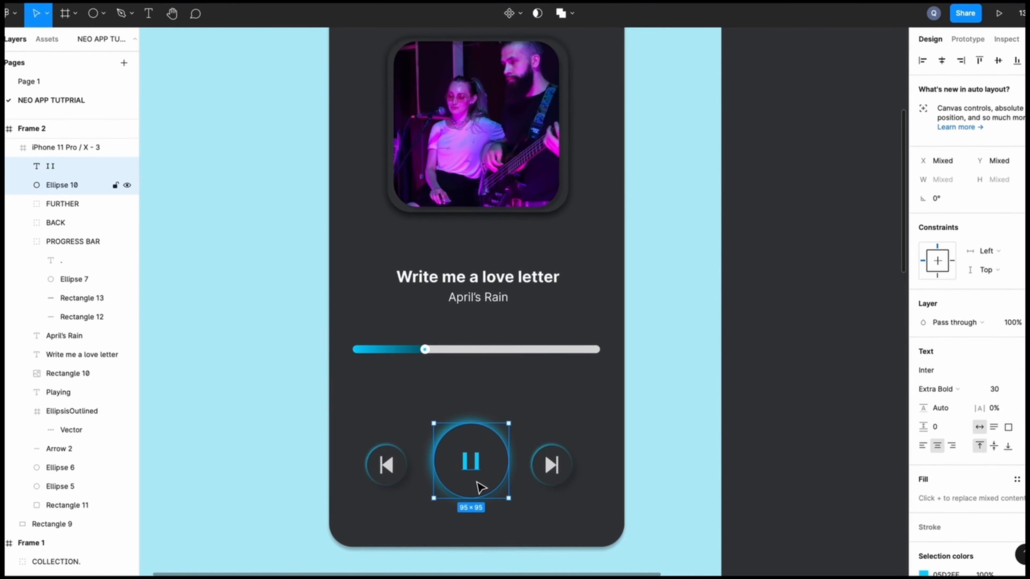
{"action": "key", "text": "ctrl+g"}
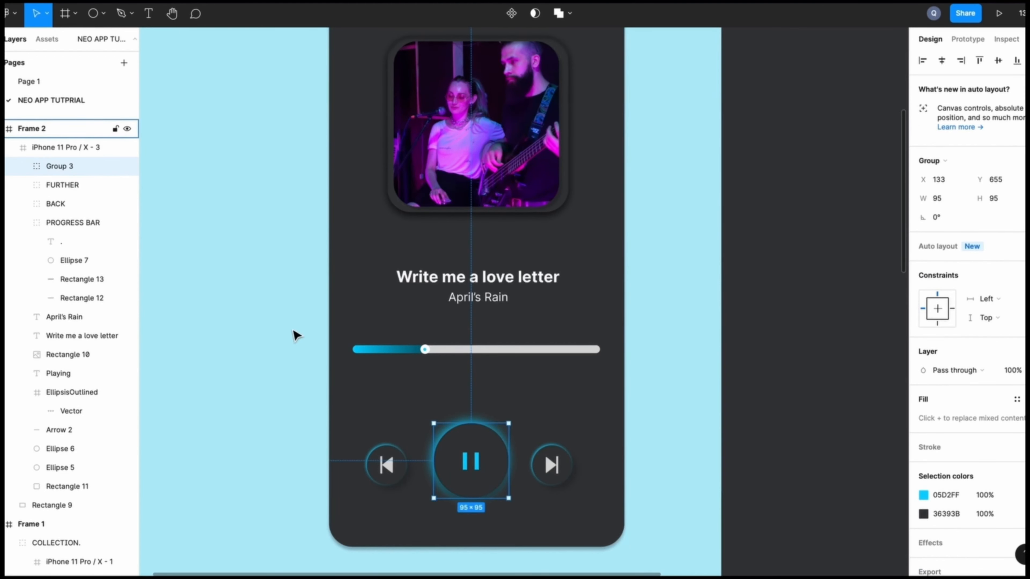
{"action": "double_click", "coordinate": [71, 173]}
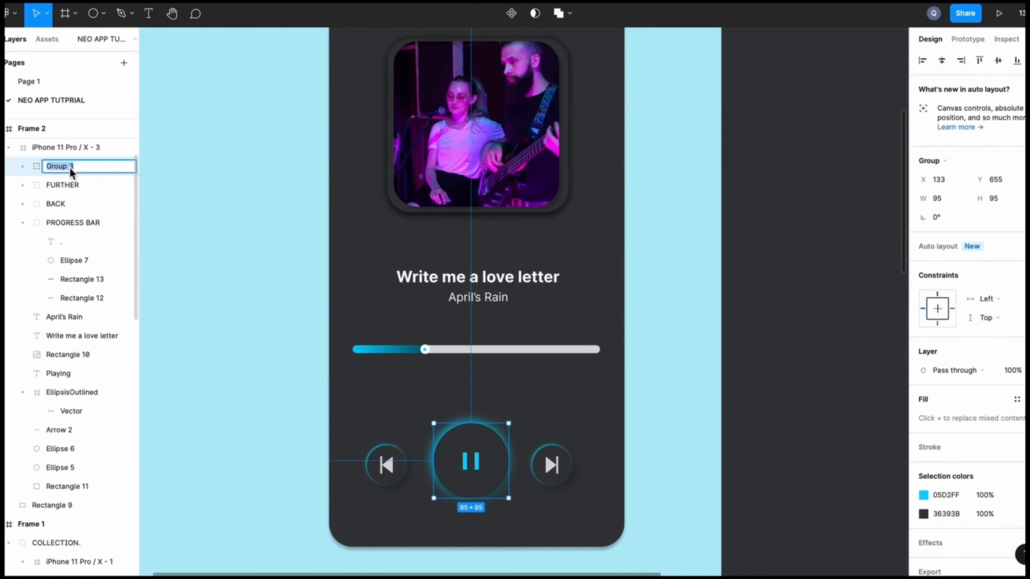
{"action": "key", "text": "BackSpace"}
{"action": "left_click", "coordinate": [198, 319]}
Step: Move the PAUSE group up to Y 630 and the FURTHER and BACK groups up to Y 658
{"action": "left_click", "coordinate": [371, 445]}
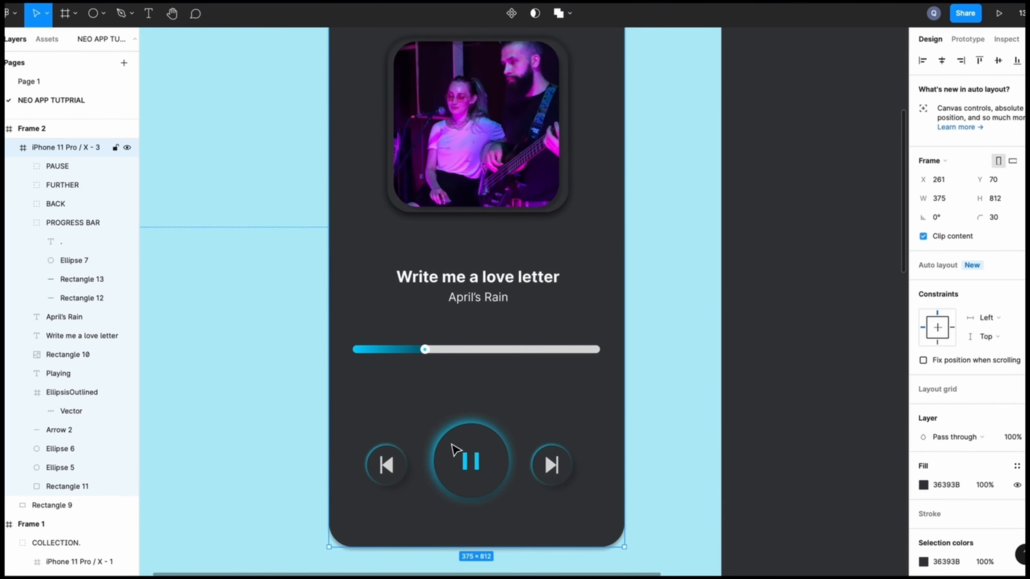
{"action": "left_click", "coordinate": [458, 451]}
{"action": "left_click_drag", "start_coordinate": [479, 451], "coordinate": [475, 421]}
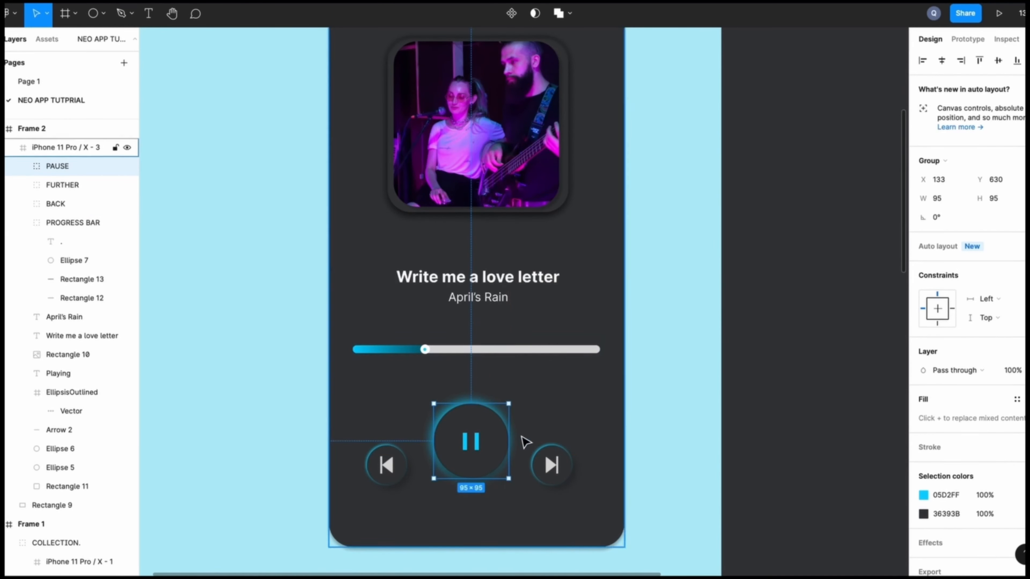
{"action": "left_click", "coordinate": [551, 465]}
{"action": "left_click_drag", "start_coordinate": [552, 461], "coordinate": [555, 441]}
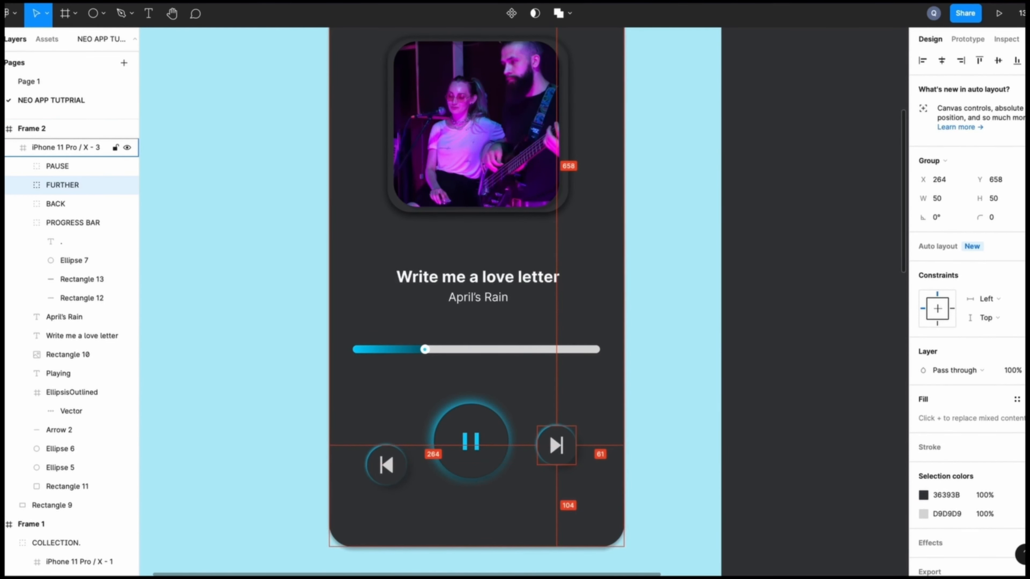
{"action": "key", "text": "Right"}
{"action": "key", "text": "Right"}
{"action": "left_click_drag", "start_coordinate": [383, 473], "coordinate": [383, 451]}
{"action": "left_click_drag", "start_coordinate": [561, 449], "coordinate": [563, 453]}
Step: Measure the spacing from the PAUSE group to the album image and the phone frame
{"action": "left_click", "coordinate": [499, 448]}
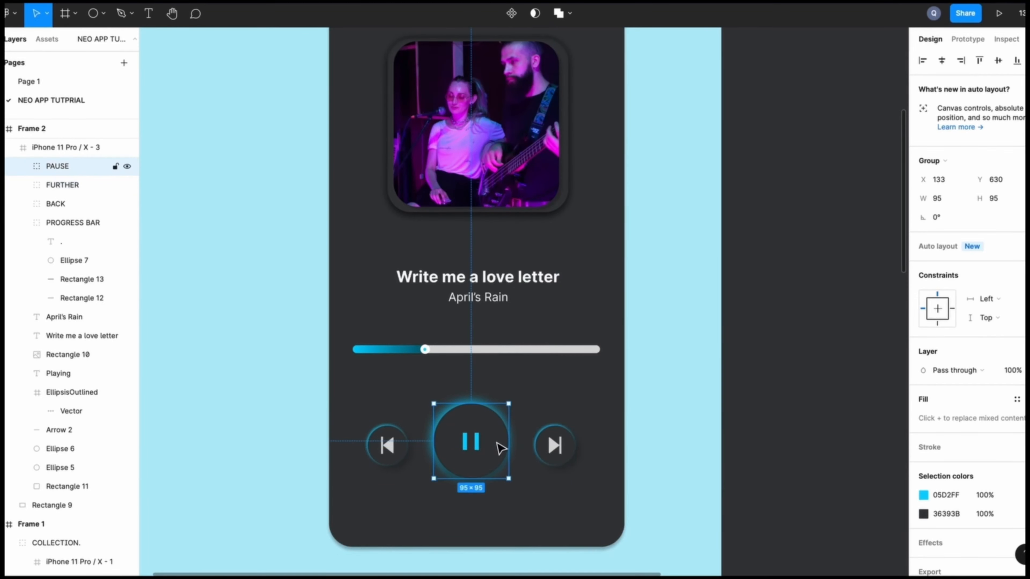
{"action": "key", "text": "alt"}
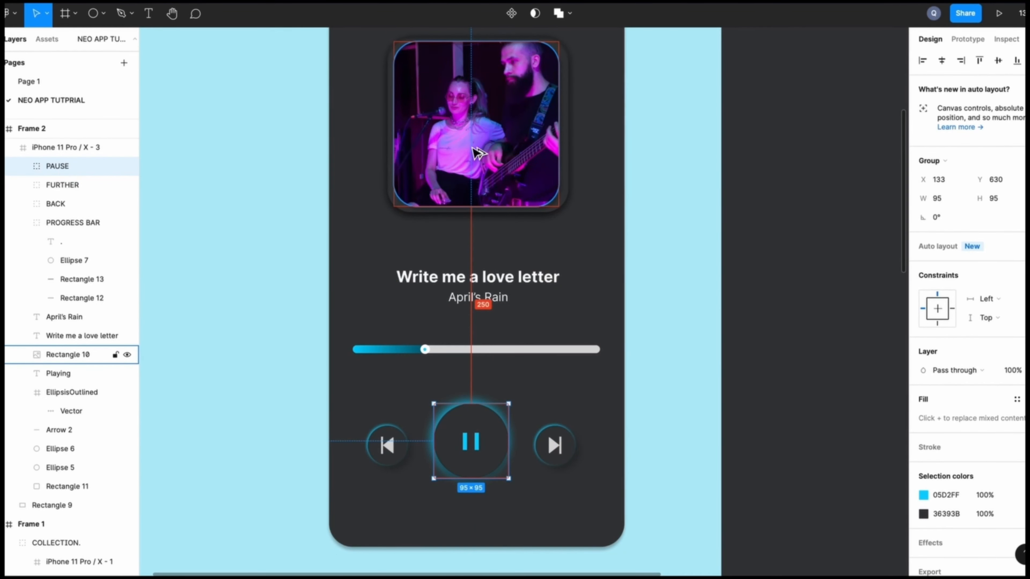
{"action": "scroll", "coordinate": [478, 153], "scroll_direction": "up", "scroll_amount": 5}
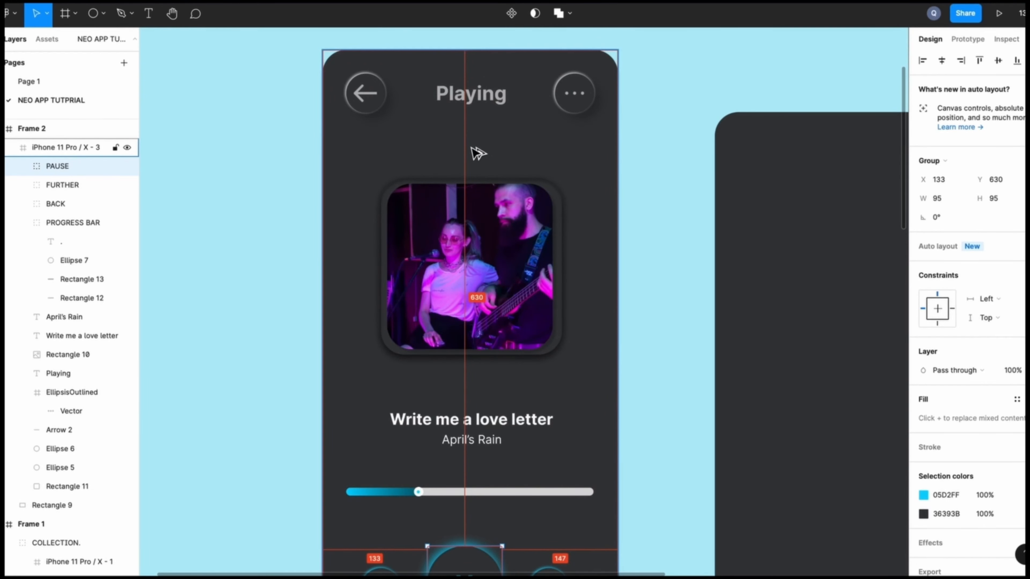
{"action": "scroll", "coordinate": [473, 150], "scroll_direction": "down", "scroll_amount": 6}
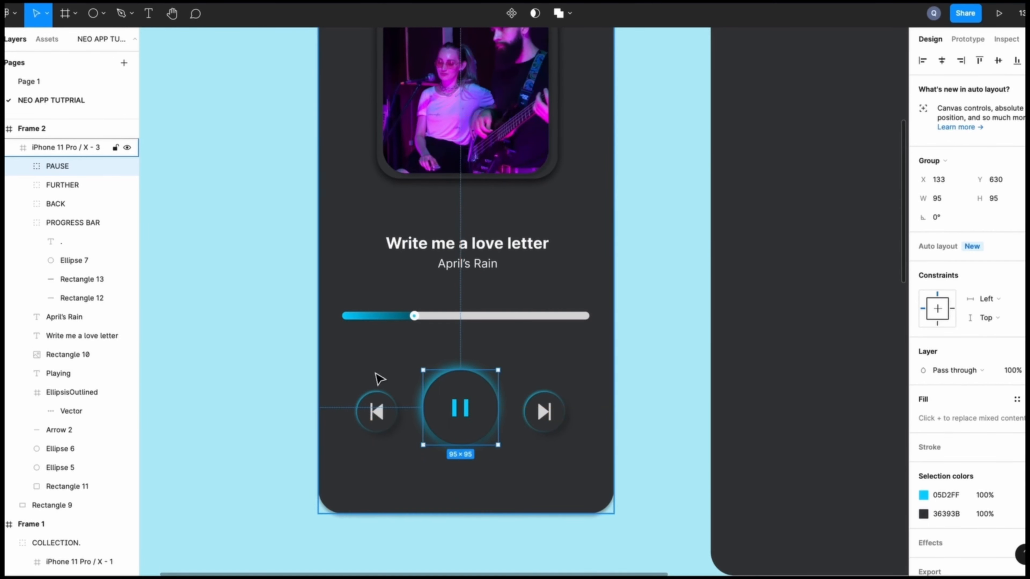
Step: Center the PAUSE group horizontally at X 140 and move the BACK group to X 60, Y 652
{"action": "left_click", "coordinate": [408, 359]}
{"action": "left_click", "coordinate": [458, 404]}
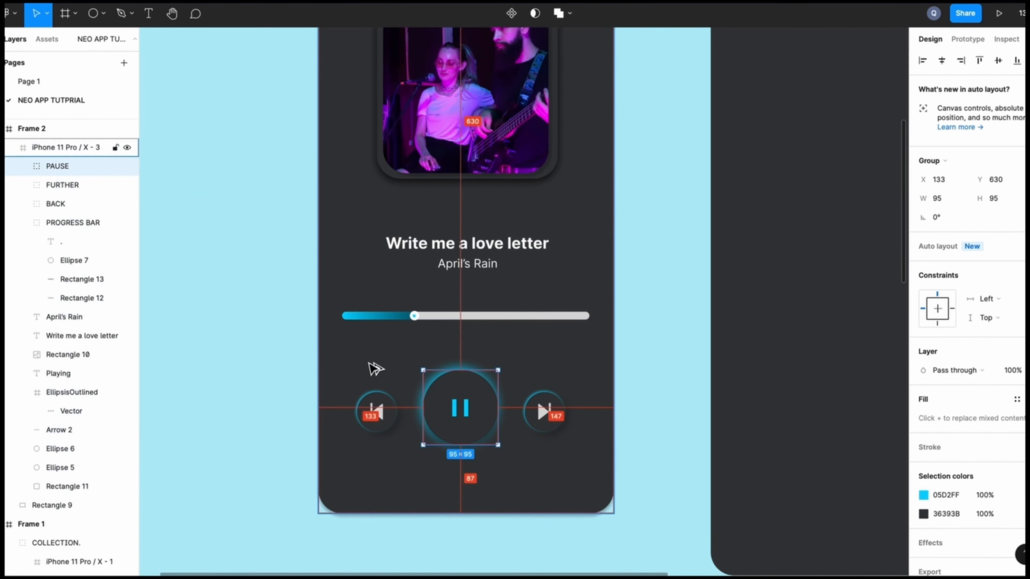
{"action": "mouse_move", "coordinate": [384, 422]}
{"action": "left_mouse_down"}
{"action": "mouse_move", "coordinate": [393, 415]}
{"action": "mouse_move", "coordinate": [385, 409]}
{"action": "left_mouse_up"}
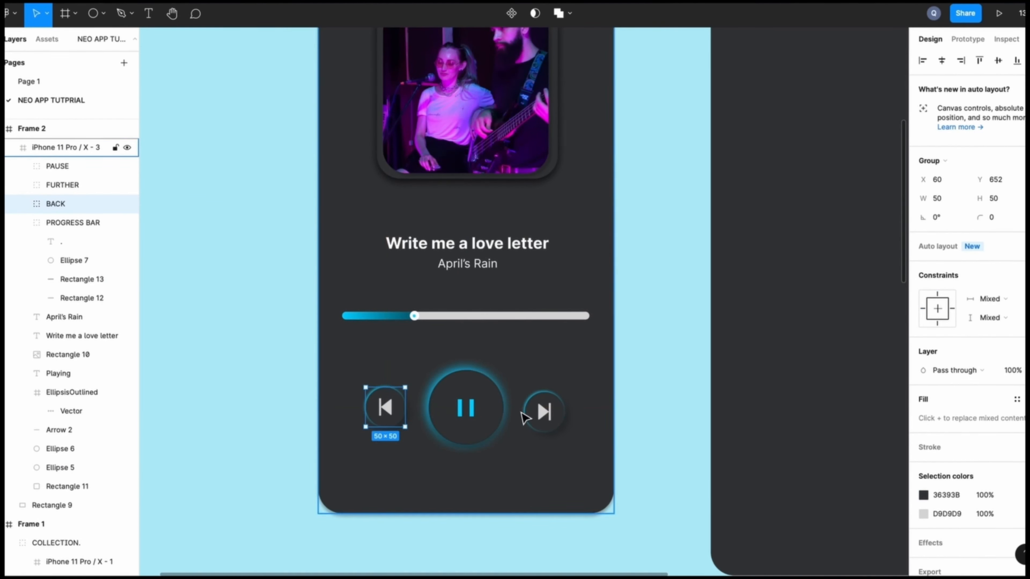
Step: Move the FURTHER group to X 265, leaving a gap of 30 to the PAUSE group
{"action": "right_click", "coordinate": [539, 406]}
{"action": "left_click", "coordinate": [491, 413]}
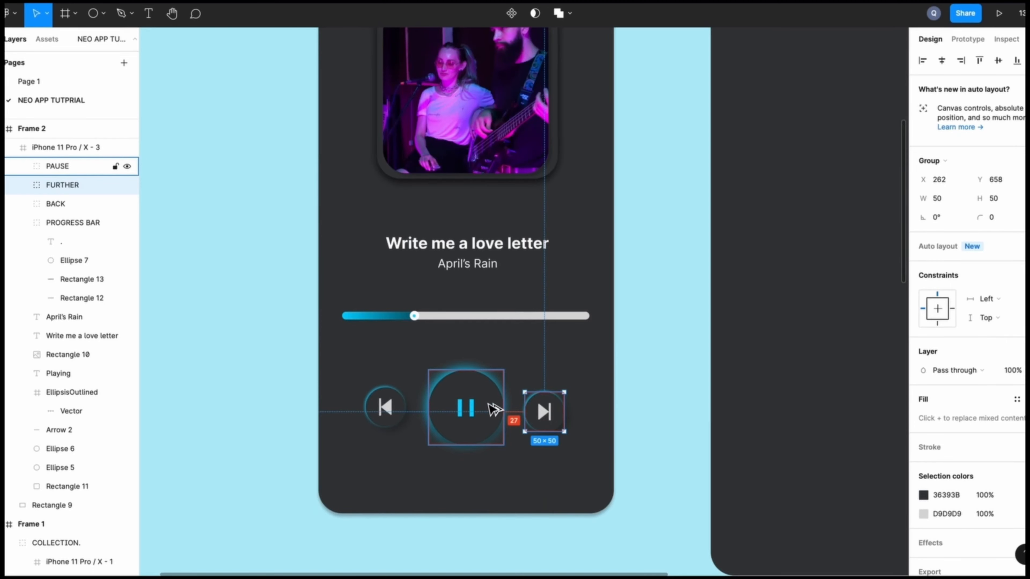
{"action": "key", "text": "alt+Right"}
{"action": "key", "text": "alt+Right"}
{"action": "key", "text": "alt+Right"}
{"action": "left_click", "coordinate": [536, 452]}
Step: Set the inner shadow of the large pause circle to X 12, Y 12 and blur 24
{"action": "scroll", "coordinate": [474, 459], "scroll_direction": "down", "scroll_amount": 3}
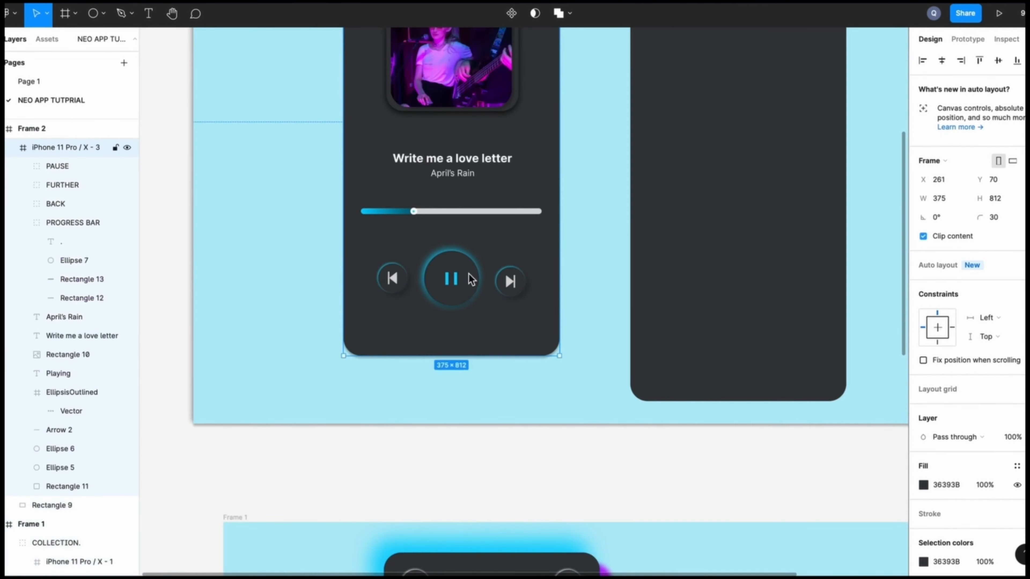
{"action": "double_click", "coordinate": [469, 276]}
{"action": "double_click", "coordinate": [470, 275]}
{"action": "scroll", "coordinate": [470, 276], "scroll_direction": "up", "scroll_amount": 4}
{"action": "left_click", "coordinate": [926, 466]}
{"action": "type", "text": "12"}
{"action": "key", "text": "Tab"}
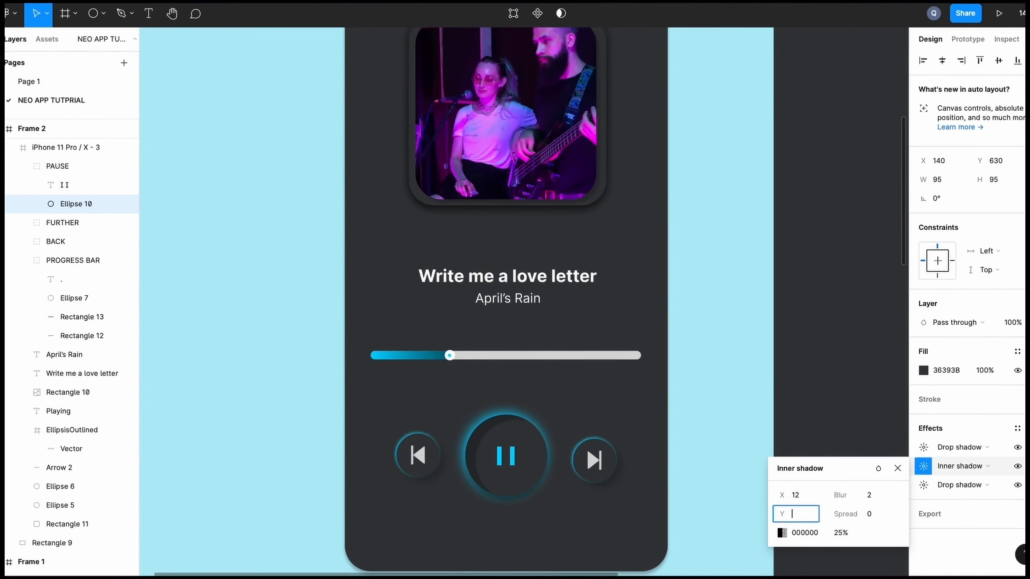
{"action": "type", "text": "12"}
{"action": "key", "text": "Tab"}
{"action": "type", "text": "24"}
{"action": "key", "text": "Return"}
{"action": "left_click", "coordinate": [731, 359]}
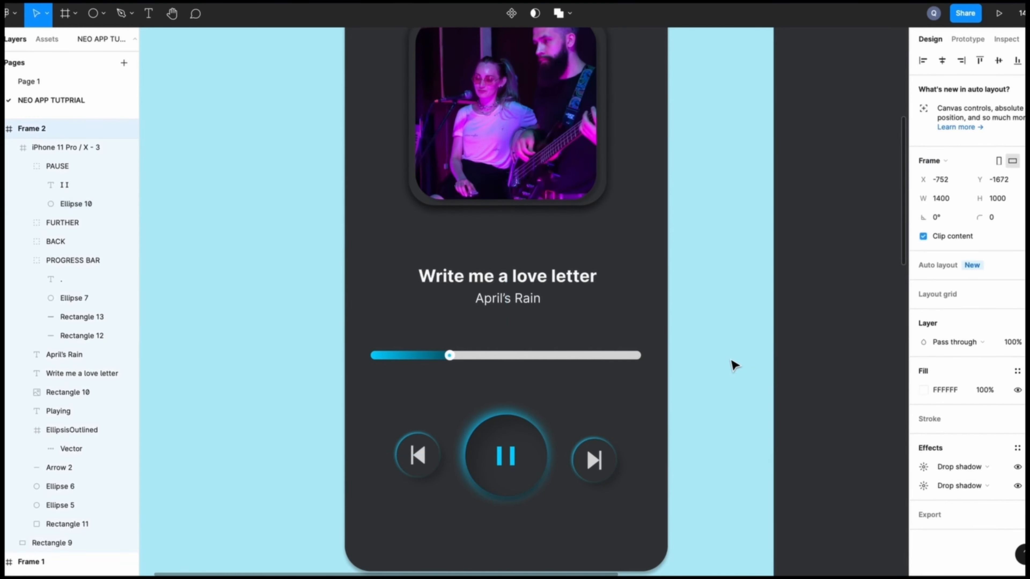
Step: Measure the PAUSE group's distances to the phone frame and its gap to the FURTHER group
{"action": "scroll", "coordinate": [731, 360], "scroll_direction": "up", "scroll_amount": 2}
{"action": "scroll", "coordinate": [697, 357], "scroll_direction": "down", "scroll_amount": 1}
{"action": "left_click", "coordinate": [718, 336]}
{"action": "scroll", "coordinate": [719, 340], "scroll_direction": "down", "scroll_amount": 2}
{"action": "left_click", "coordinate": [527, 375]}
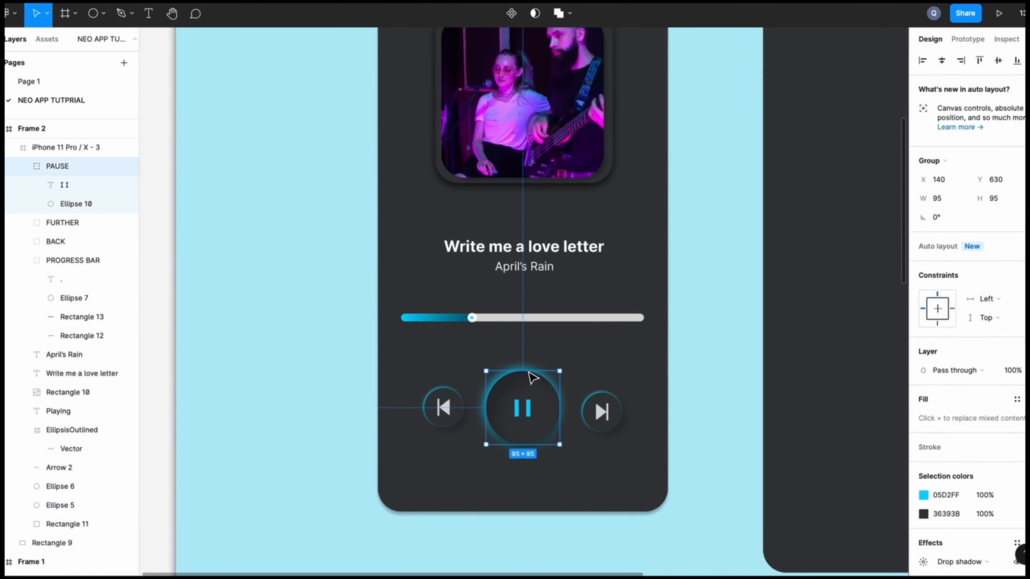
{"action": "key", "text": "alt"}
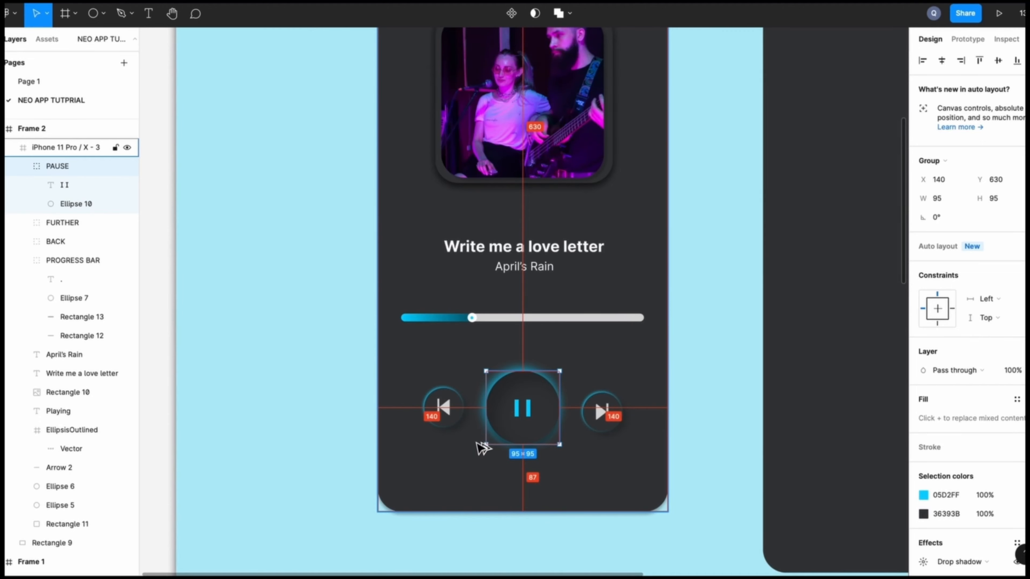
{"action": "left_click", "coordinate": [446, 407]}
{"action": "left_click", "coordinate": [599, 410]}
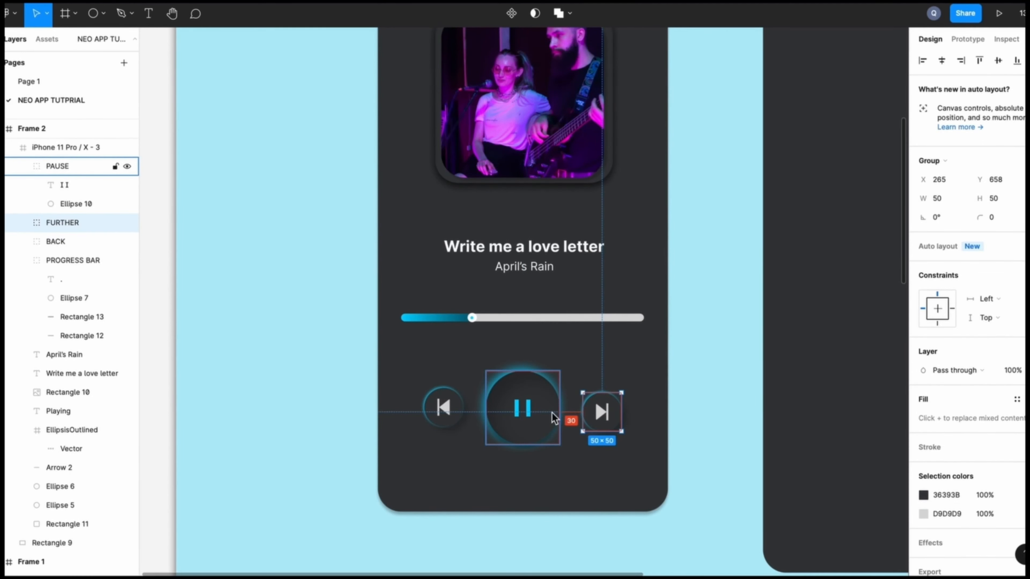
{"action": "left_click", "coordinate": [527, 415]}
{"action": "left_click", "coordinate": [721, 375]}
{"action": "scroll", "coordinate": [719, 373], "scroll_direction": "down", "scroll_amount": 3}
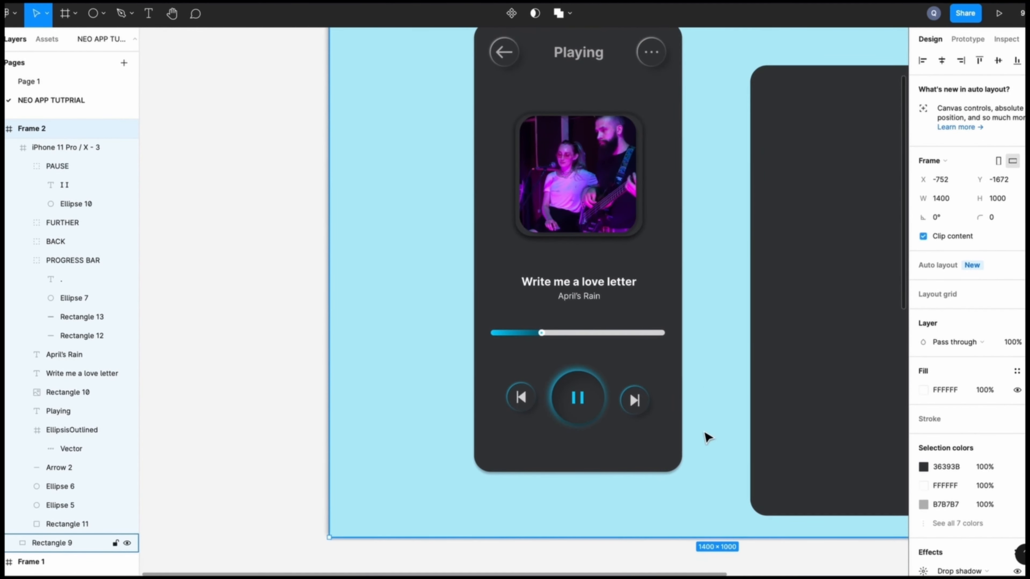
Step: Check the vertical alignment of the three player buttons by measuring the PAUSE and BACK groups against the phone frame
{"action": "left_click", "coordinate": [635, 400]}
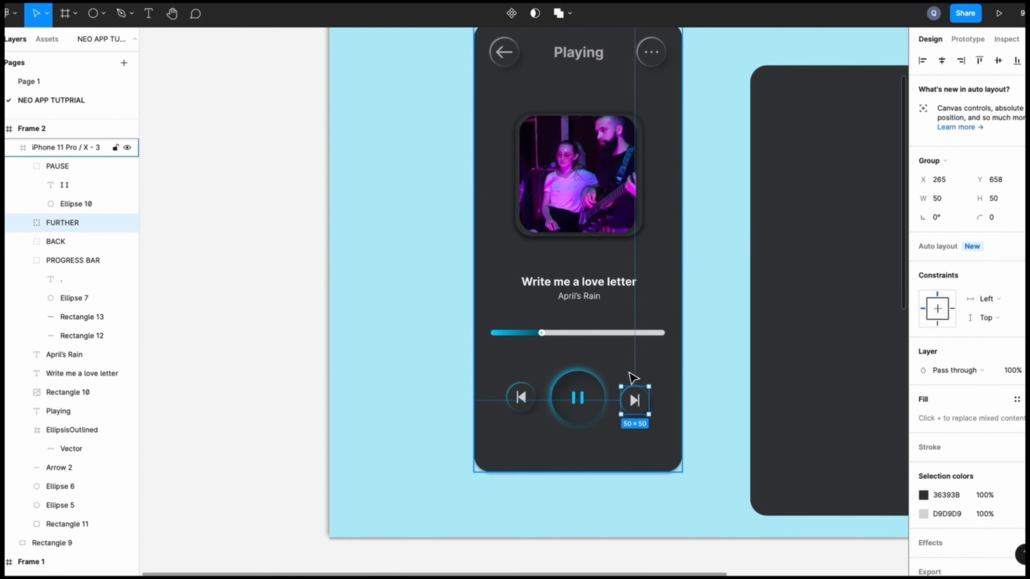
{"action": "left_click", "coordinate": [719, 345]}
{"action": "scroll", "coordinate": [719, 345], "scroll_direction": "up", "scroll_amount": 5}
{"action": "scroll", "coordinate": [719, 345], "scroll_direction": "down", "scroll_amount": 2}
{"action": "left_click", "coordinate": [532, 385]}
{"action": "key", "text": "alt"}
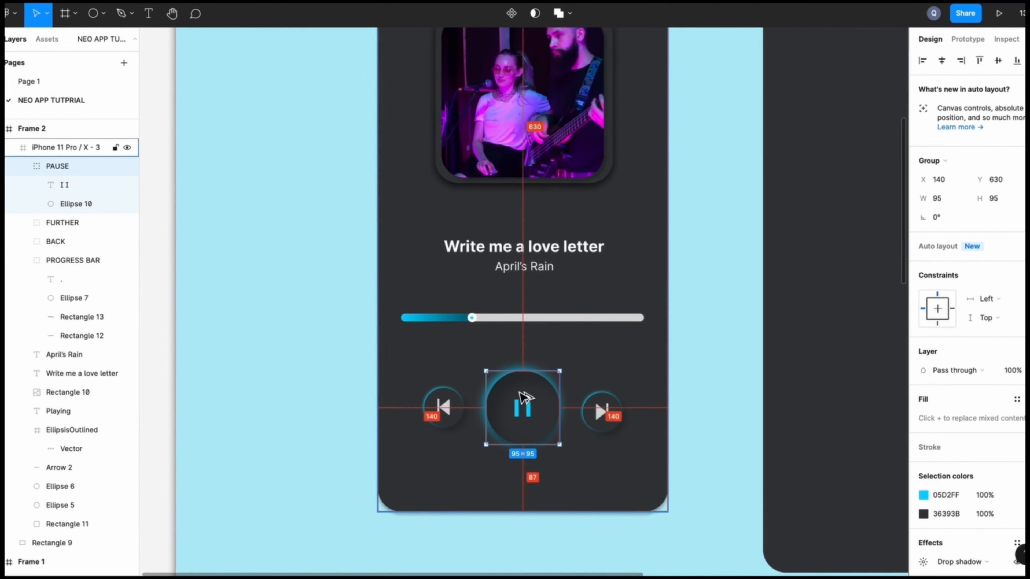
{"action": "left_click", "coordinate": [444, 410]}
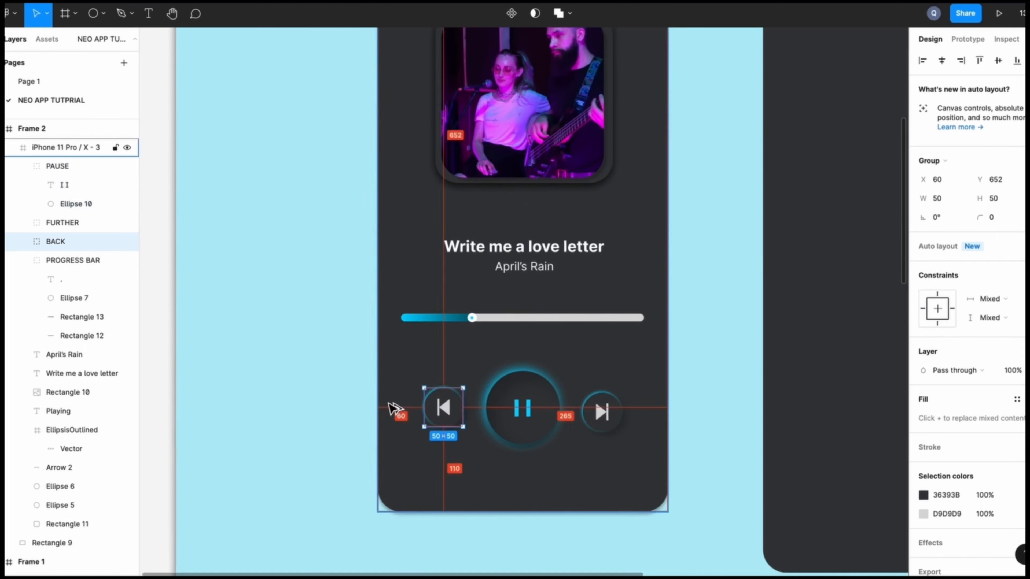
{"action": "left_click", "coordinate": [595, 412]}
{"action": "left_click", "coordinate": [522, 408]}
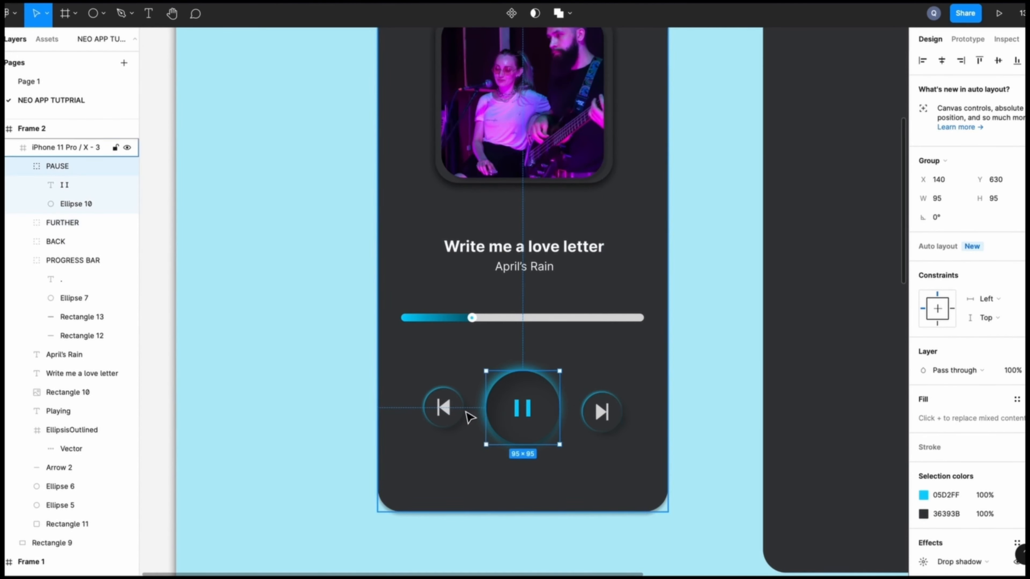
Step: Move the FURTHER group up to Y 655 and compare its alignment with the BACK group
{"action": "left_click", "coordinate": [724, 376]}
{"action": "scroll", "coordinate": [725, 376], "scroll_direction": "down", "scroll_amount": 2}
{"action": "left_click", "coordinate": [635, 403]}
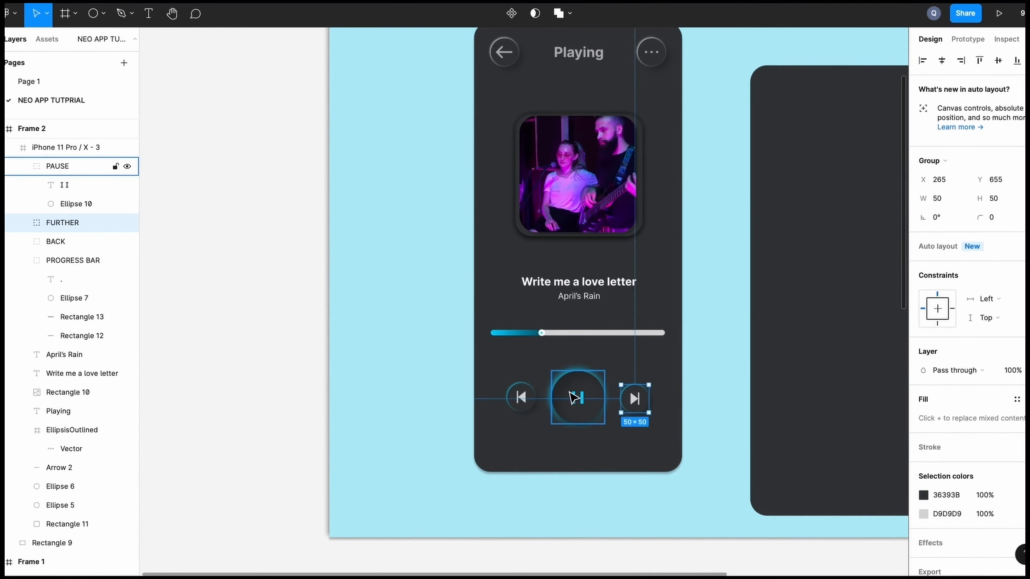
{"action": "left_click", "coordinate": [521, 396]}
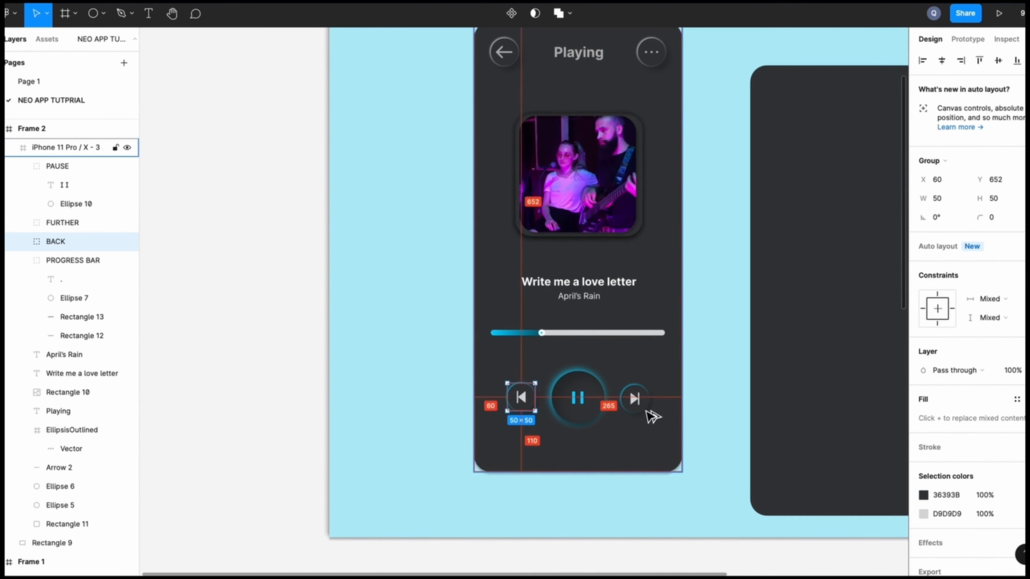
{"action": "left_click", "coordinate": [728, 398]}
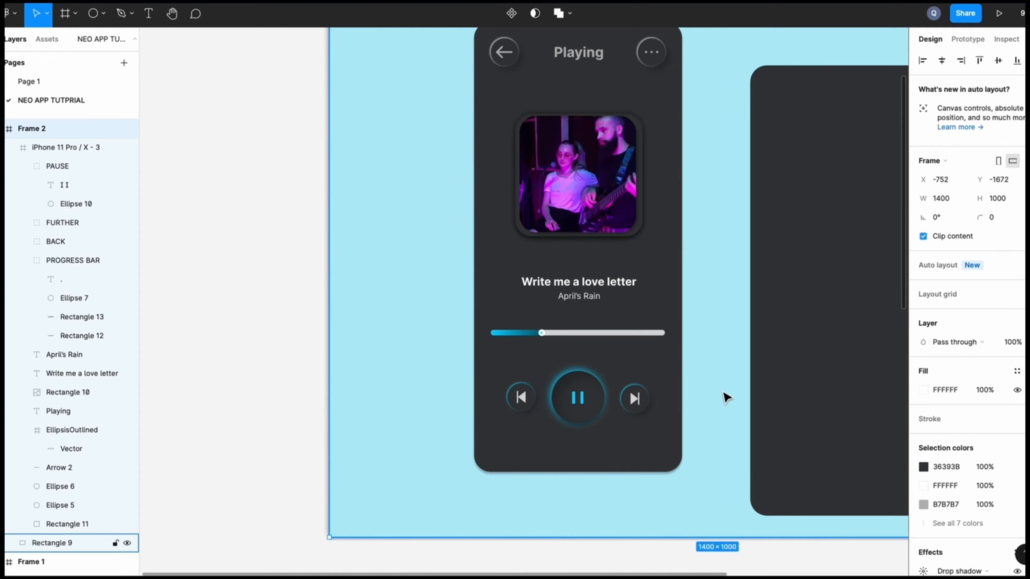
Step: Add the playback time text "0:44 - 3:56" in Inter Bold, size 20, below the progress bar
{"action": "scroll", "coordinate": [727, 398], "scroll_direction": "up", "scroll_amount": 5}
{"action": "scroll", "coordinate": [727, 398], "scroll_direction": "up", "scroll_amount": 5}
{"action": "scroll", "coordinate": [727, 398], "scroll_direction": "down", "scroll_amount": 5}
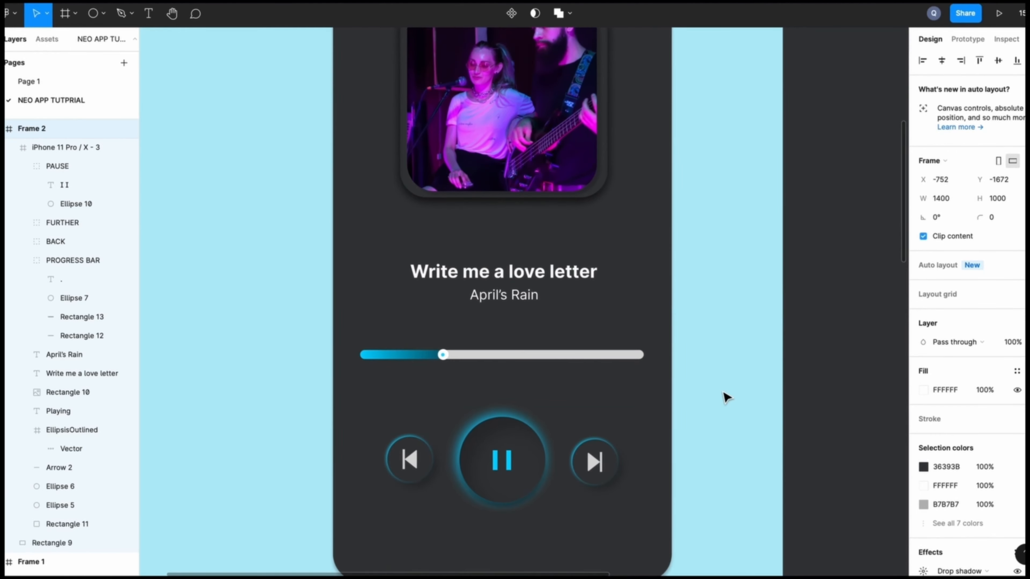
{"action": "scroll", "coordinate": [727, 398], "scroll_direction": "down", "scroll_amount": 5}
{"action": "scroll", "coordinate": [727, 398], "scroll_direction": "right", "scroll_amount": 2}
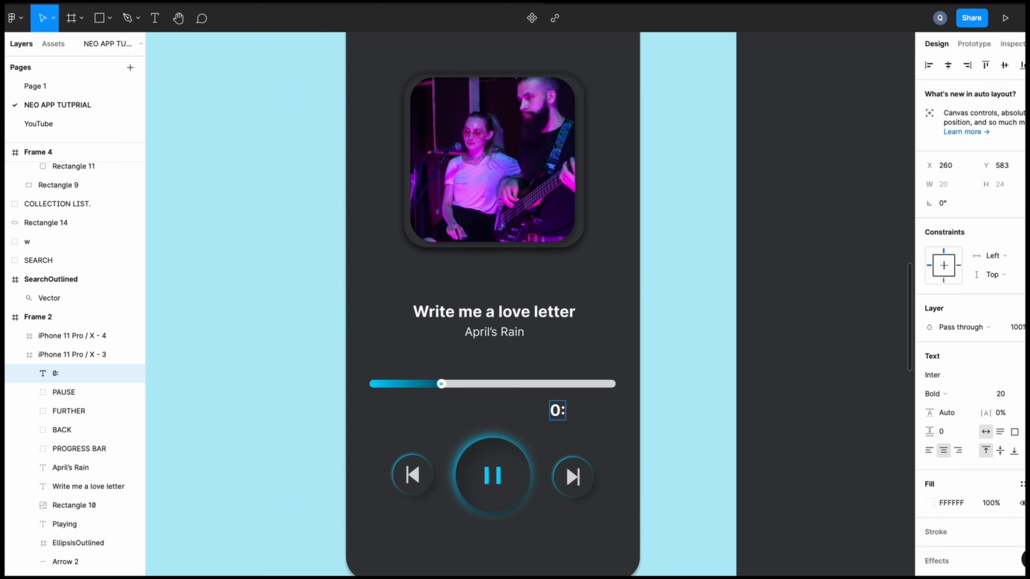
{"action": "type", "text": "44"}
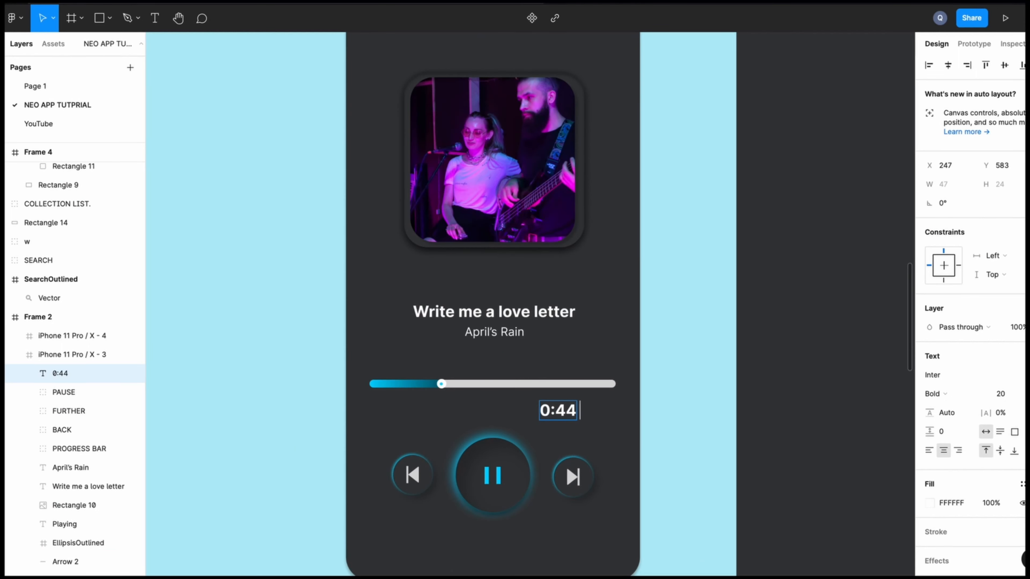
{"action": "type", "text": " - 3:"}
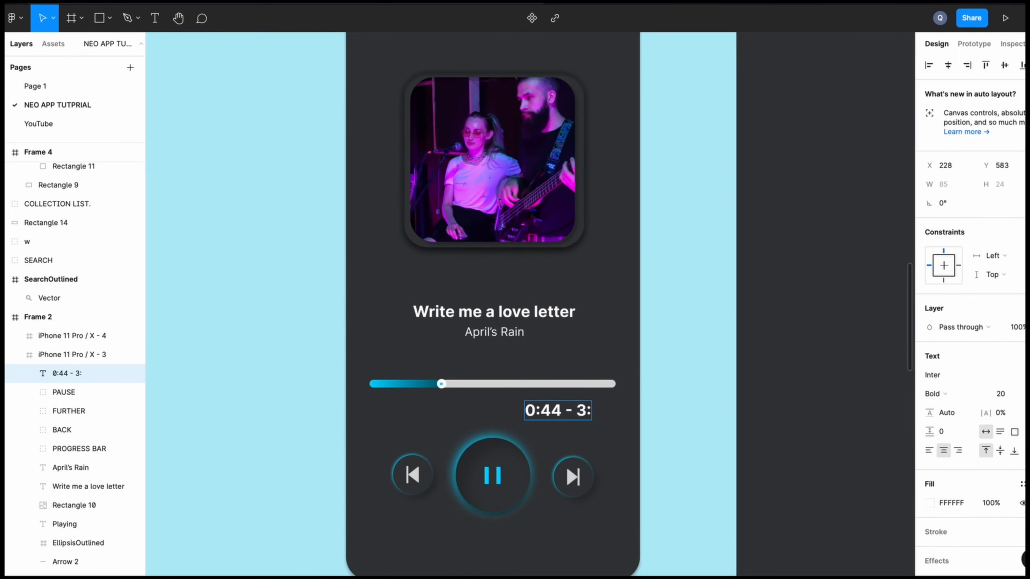
{"action": "type", "text": "56"}
{"action": "left_click", "coordinate": [609, 460]}
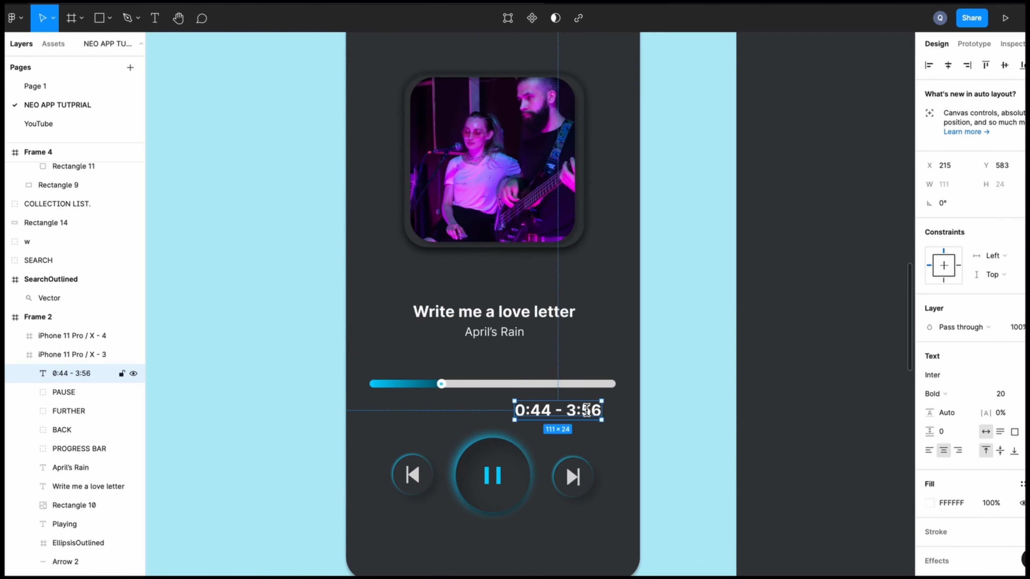
Step: Set the playback time text to Regular, size 10, and place it just below the progress bar's right end
{"action": "double_click", "coordinate": [586, 410]}
{"action": "type", "text": "0"}
{"action": "key", "text": "Return"}
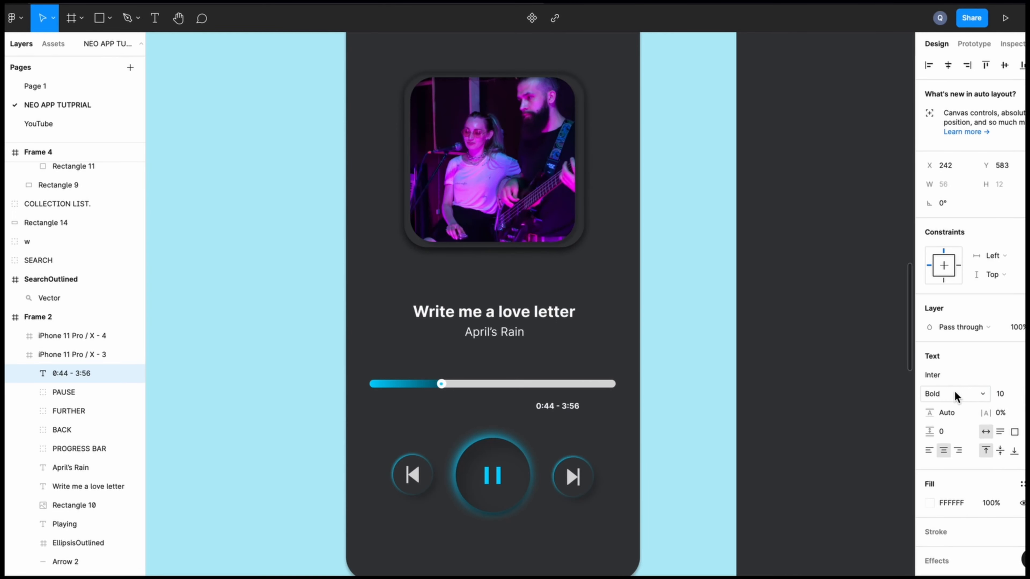
{"action": "left_click", "coordinate": [936, 393]}
{"action": "left_click", "coordinate": [953, 355]}
{"action": "key", "text": "Escape"}
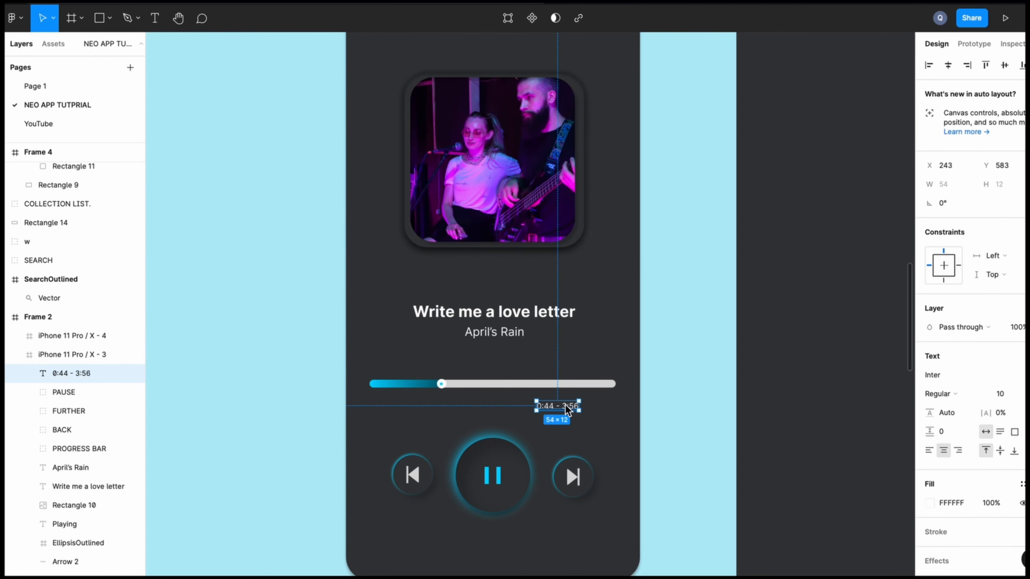
{"action": "left_click_drag", "start_coordinate": [567, 409], "coordinate": [593, 386]}
{"action": "left_click", "coordinate": [613, 436]}
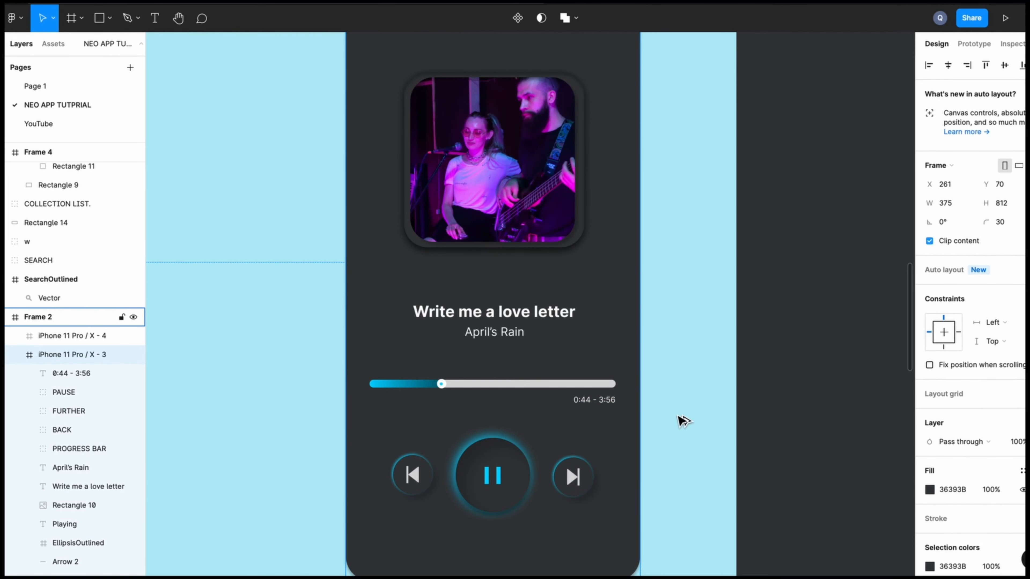